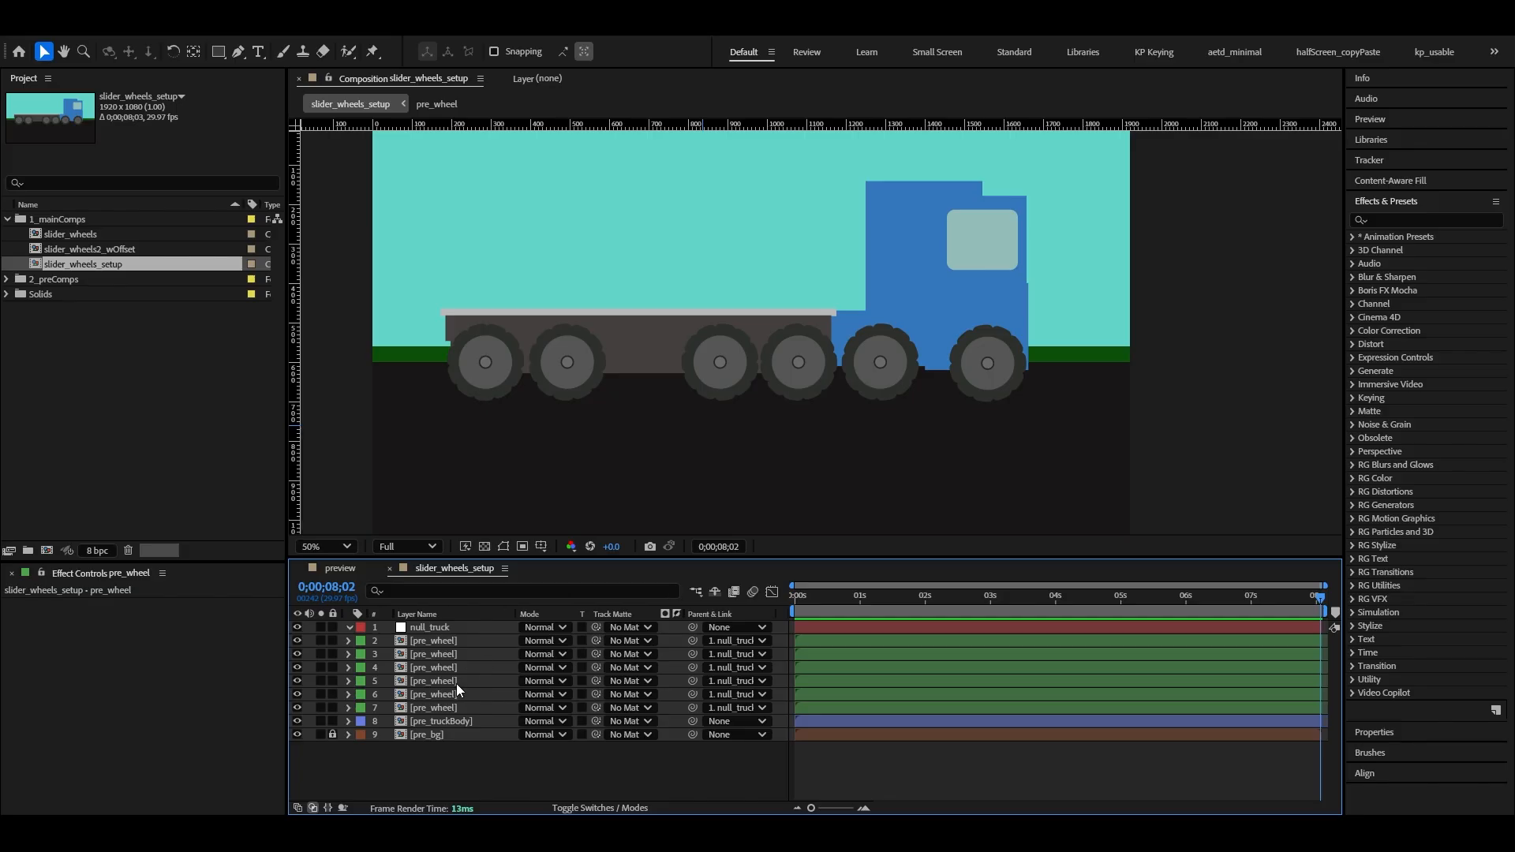
Step: Solo the truck body, show layer controls in the viewer, and solo the bottom wheel layer to inspect each element separately
left_click(320, 720)
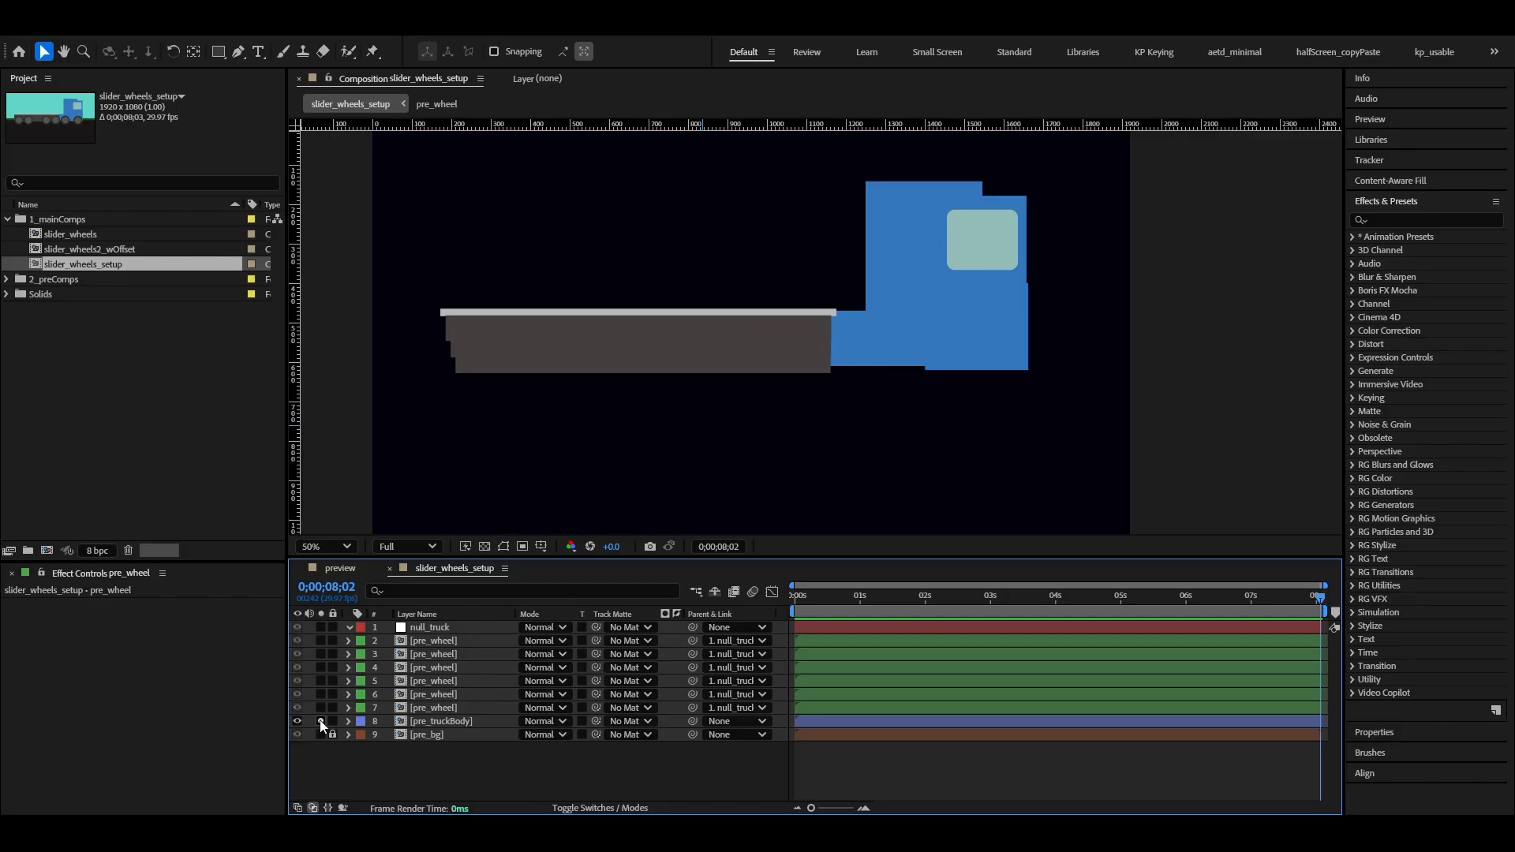
left_click(320, 720)
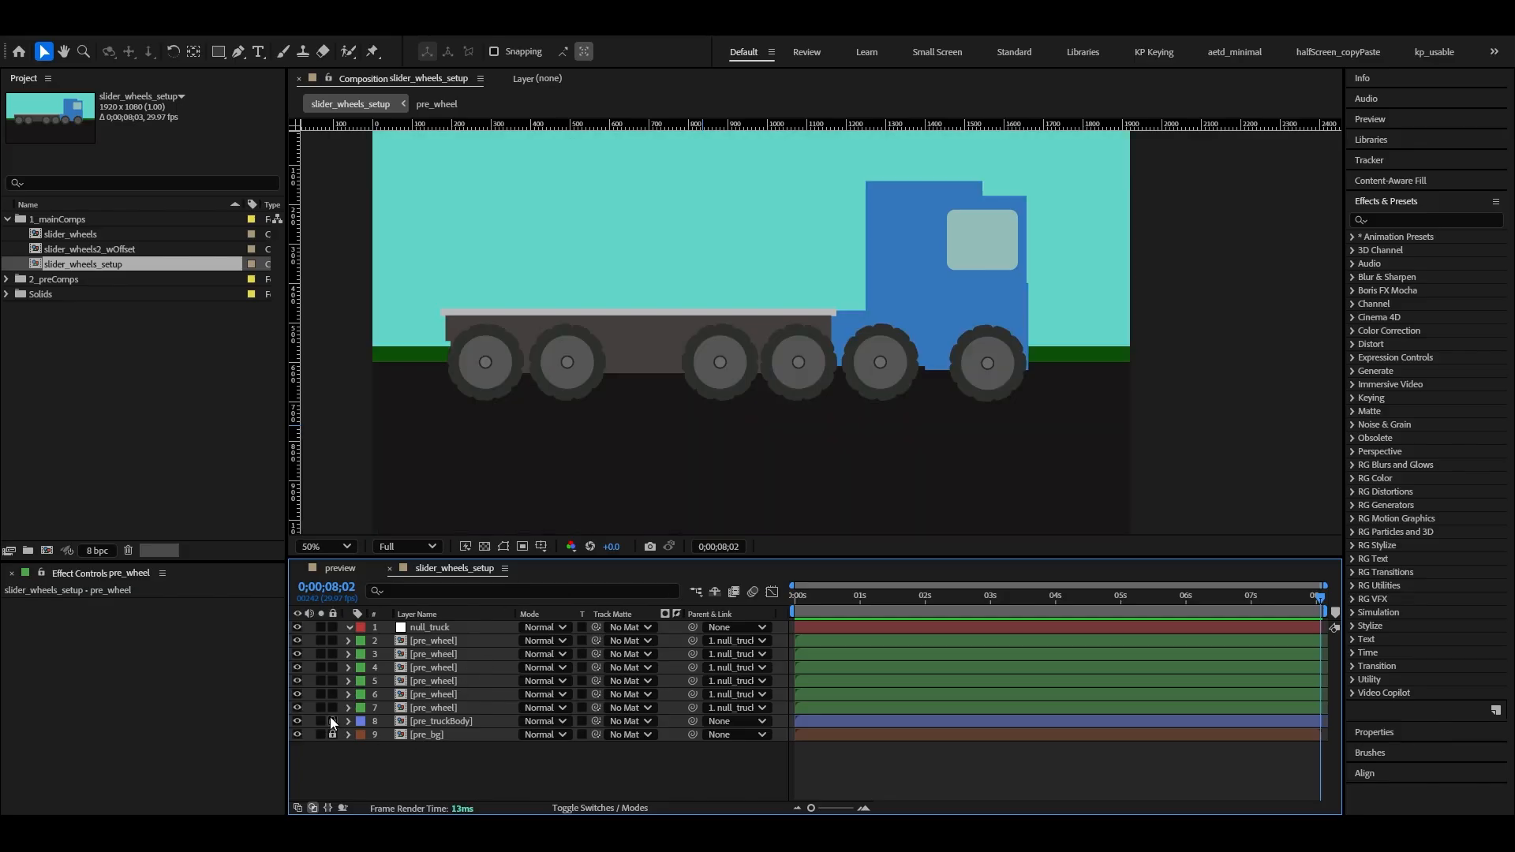
left_click(437, 706)
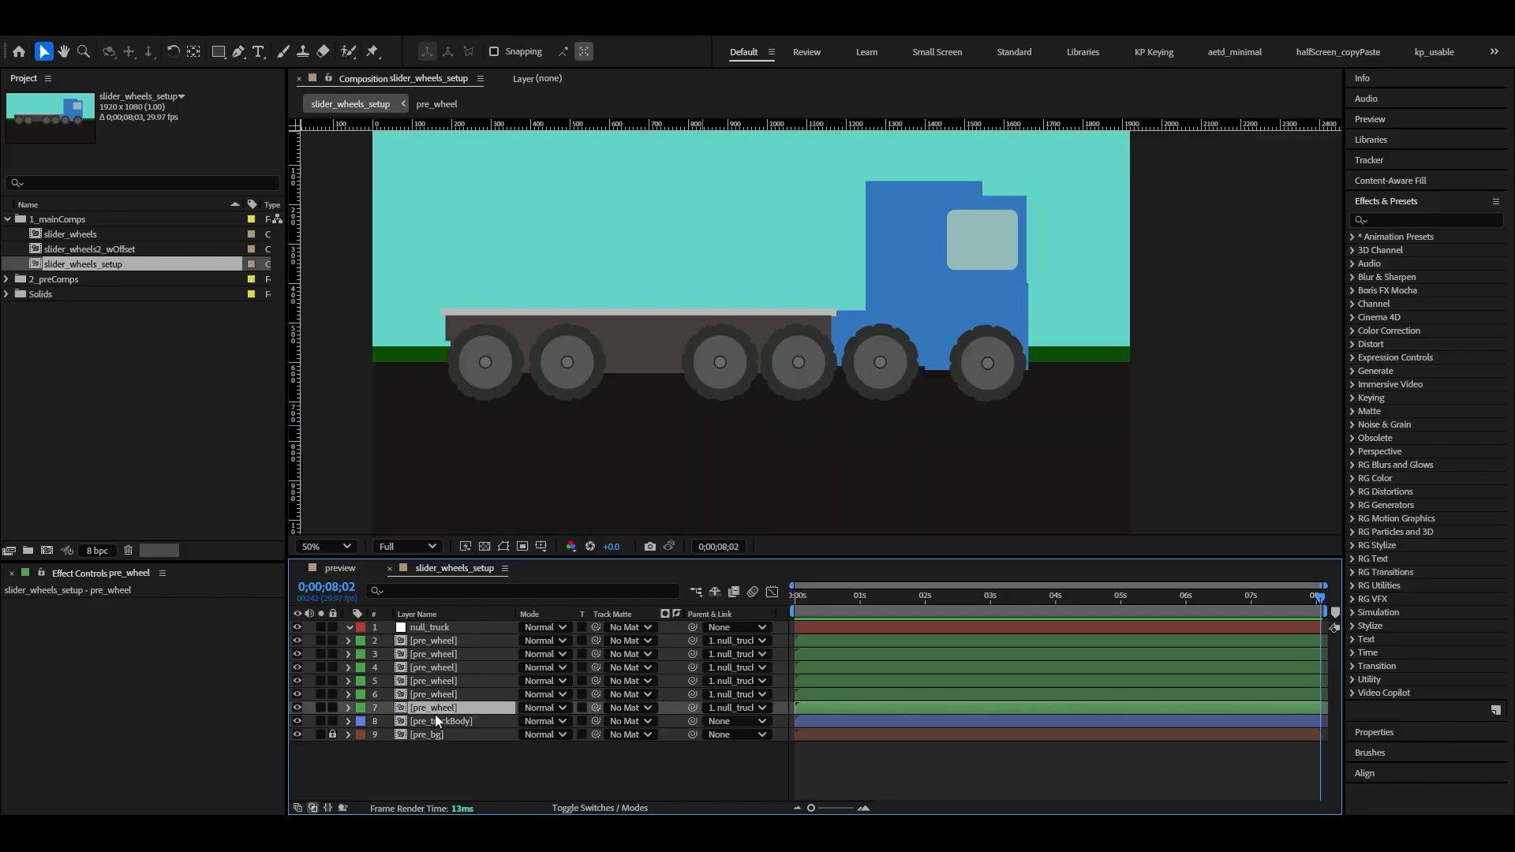
left_click(503, 546)
left_click(321, 708)
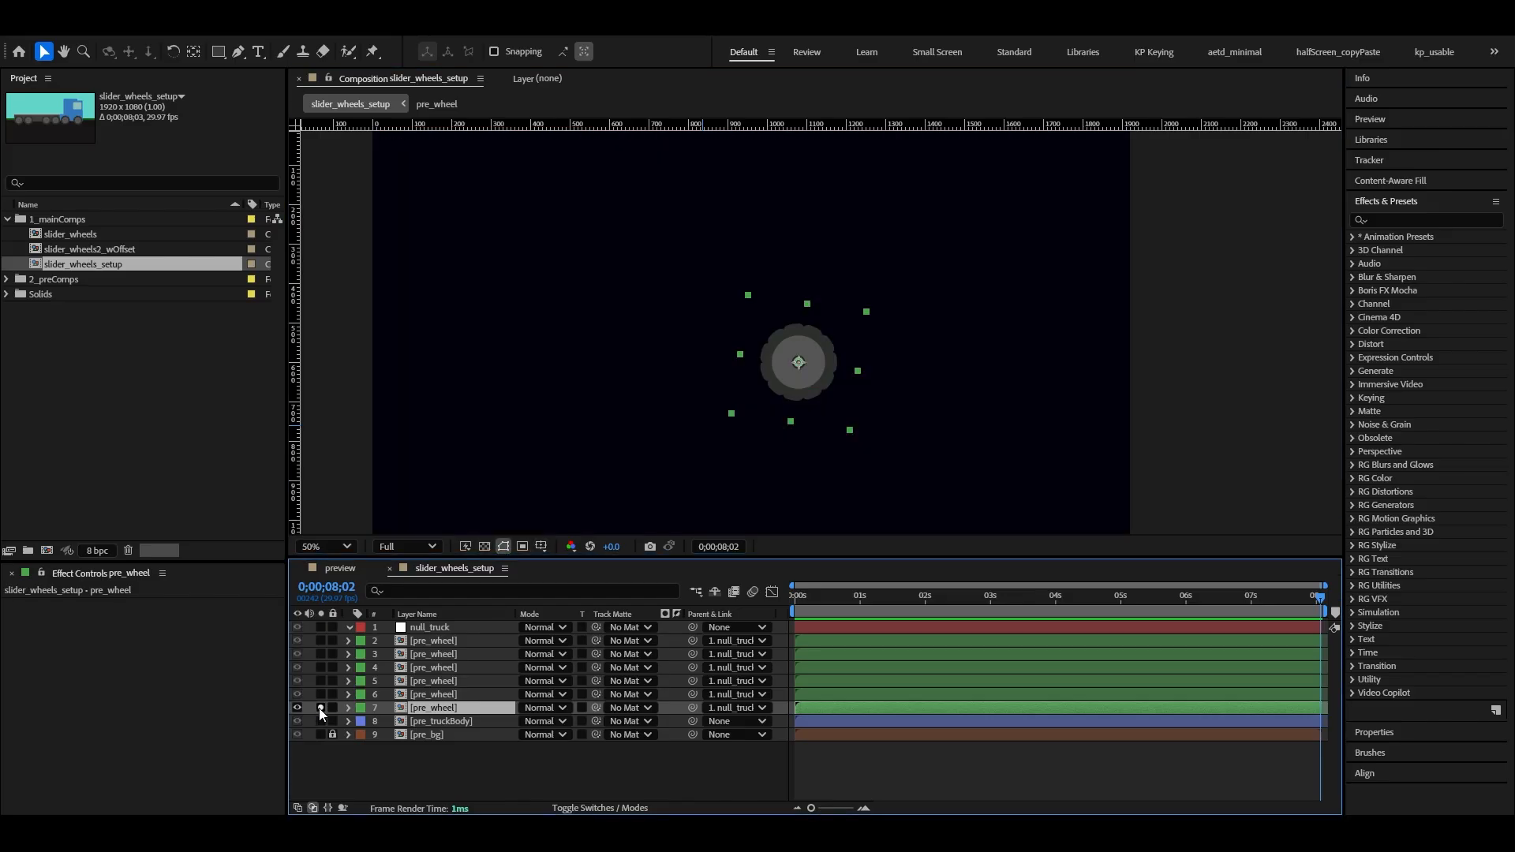
left_click(320, 707)
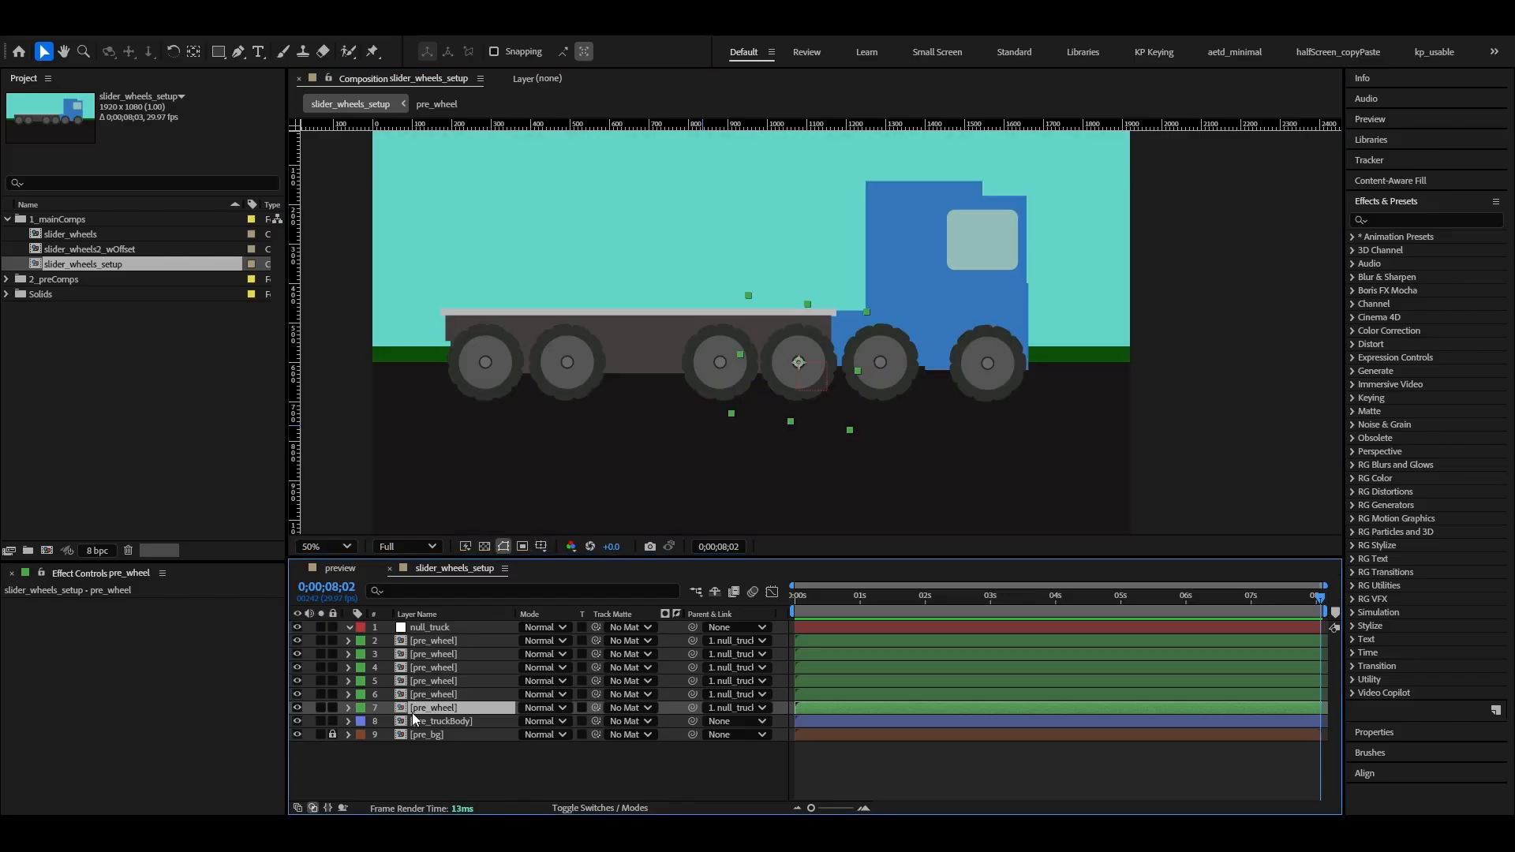
Step: Select individual wheel layers to identify which truck wheel each one represents
left_click(457, 693)
left_click(456, 670)
left_click(457, 641)
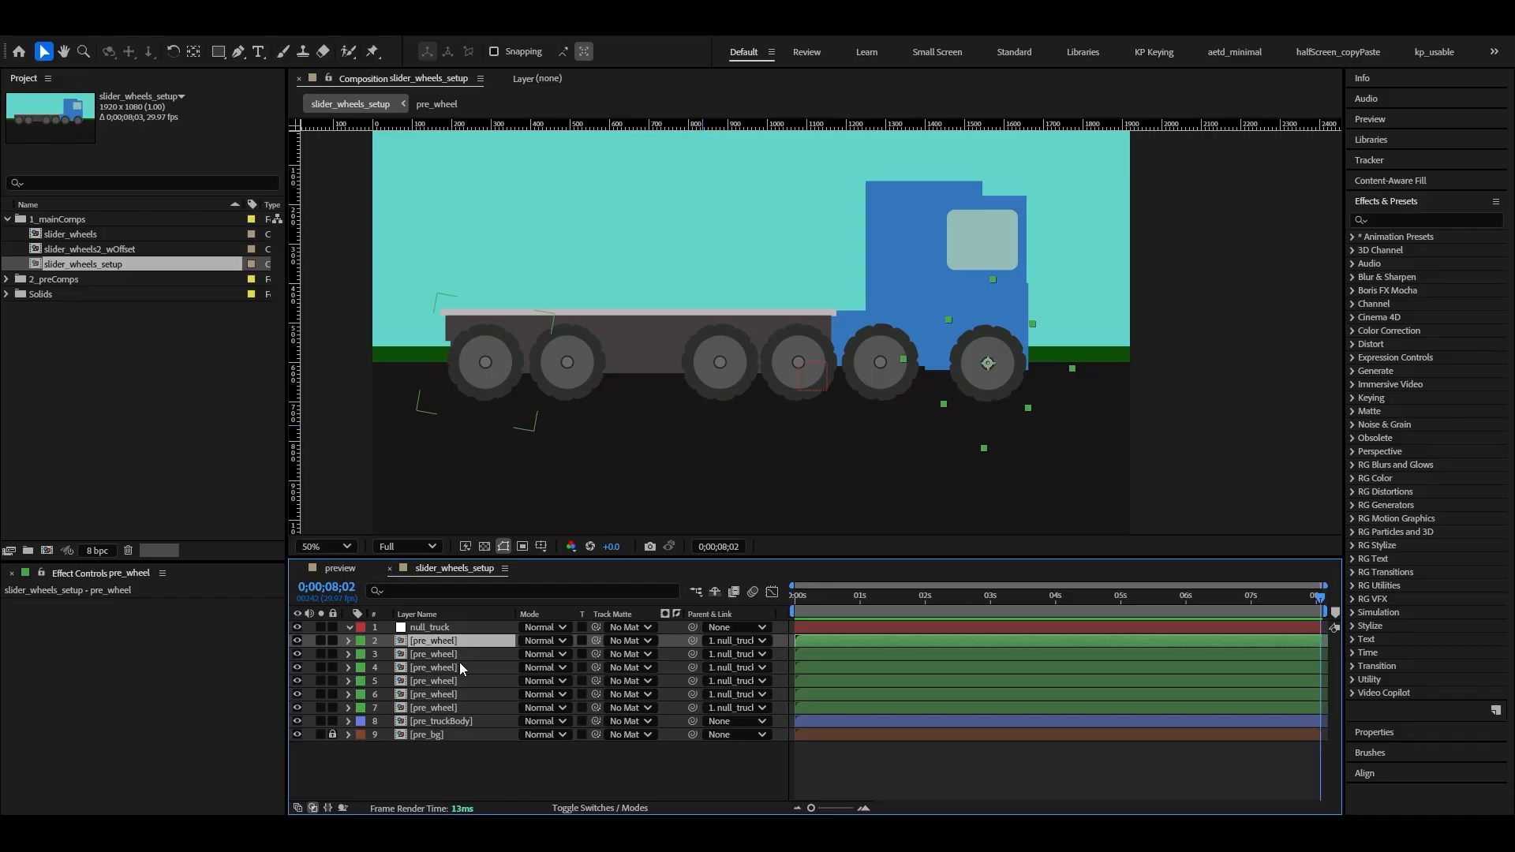
left_click(467, 707)
key("F2")
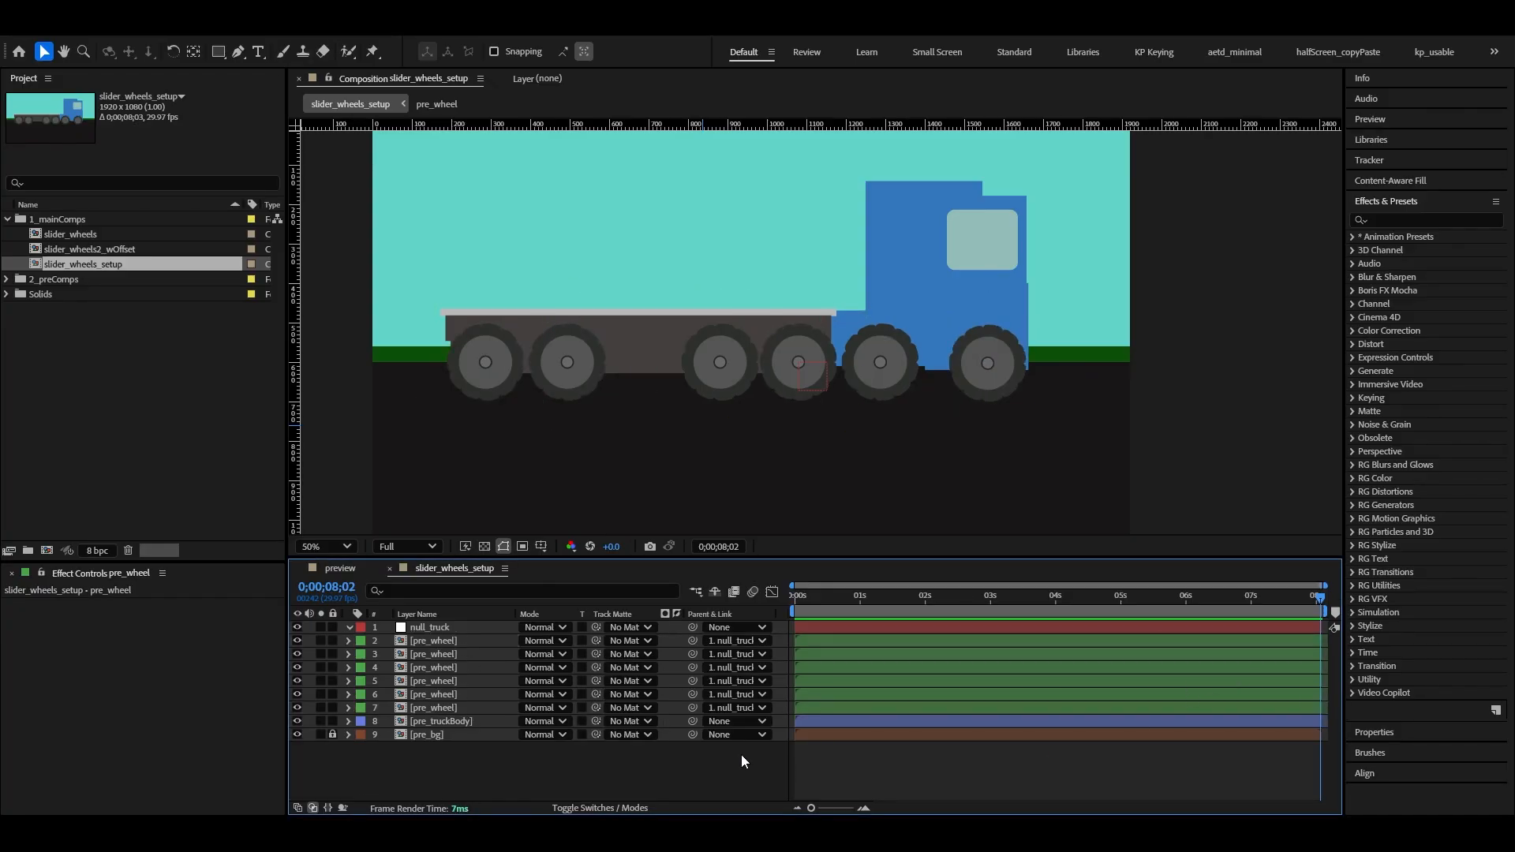
Step: Solo the truck body again and examine the wheel layers and the null_truck layer they are parented to
left_click(320, 721)
left_click(450, 719)
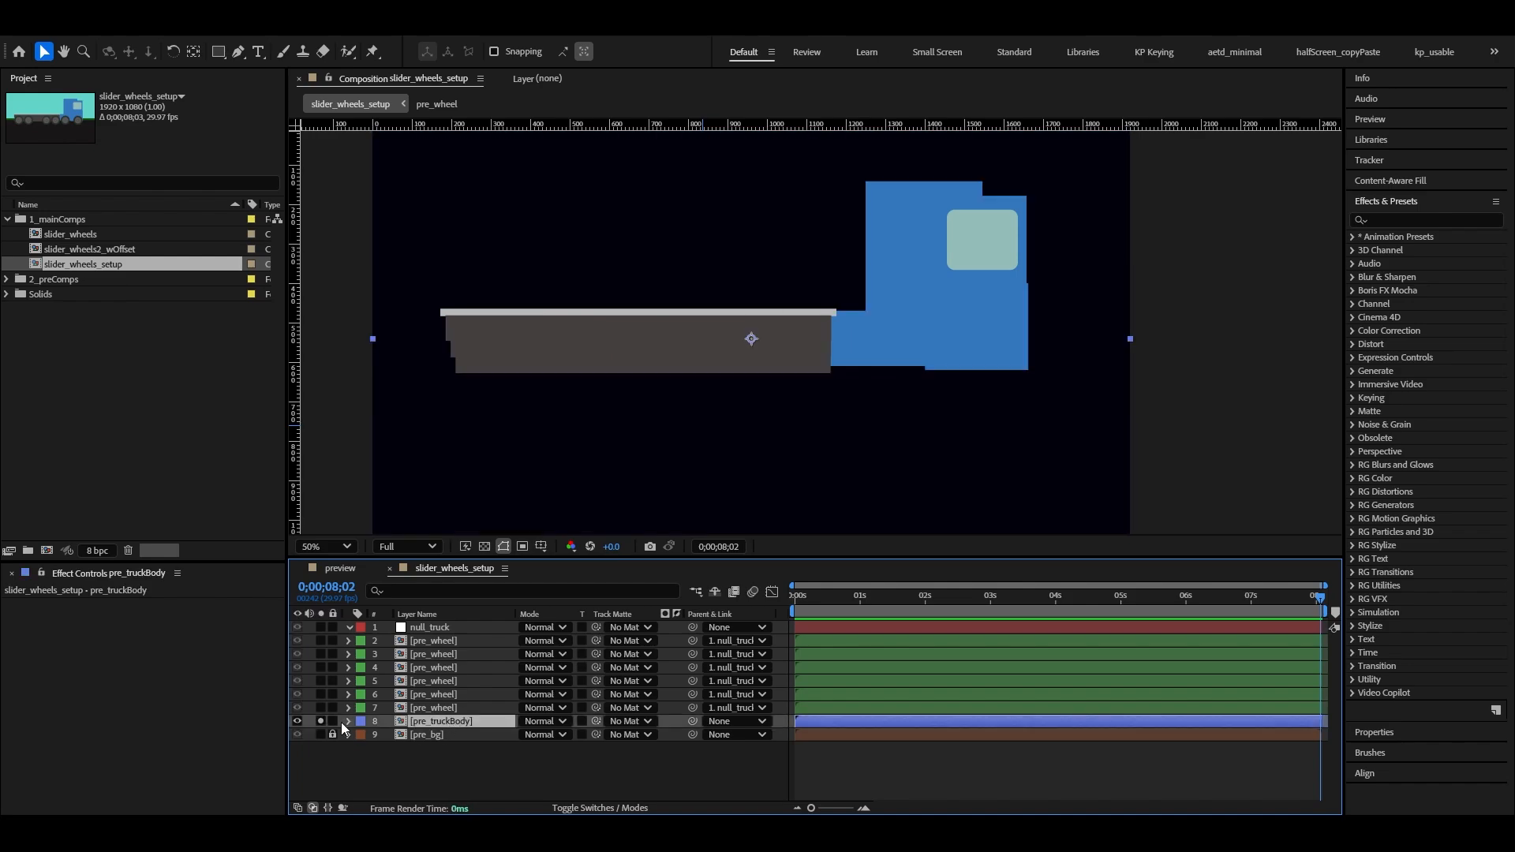
left_click(320, 721)
left_click(442, 707)
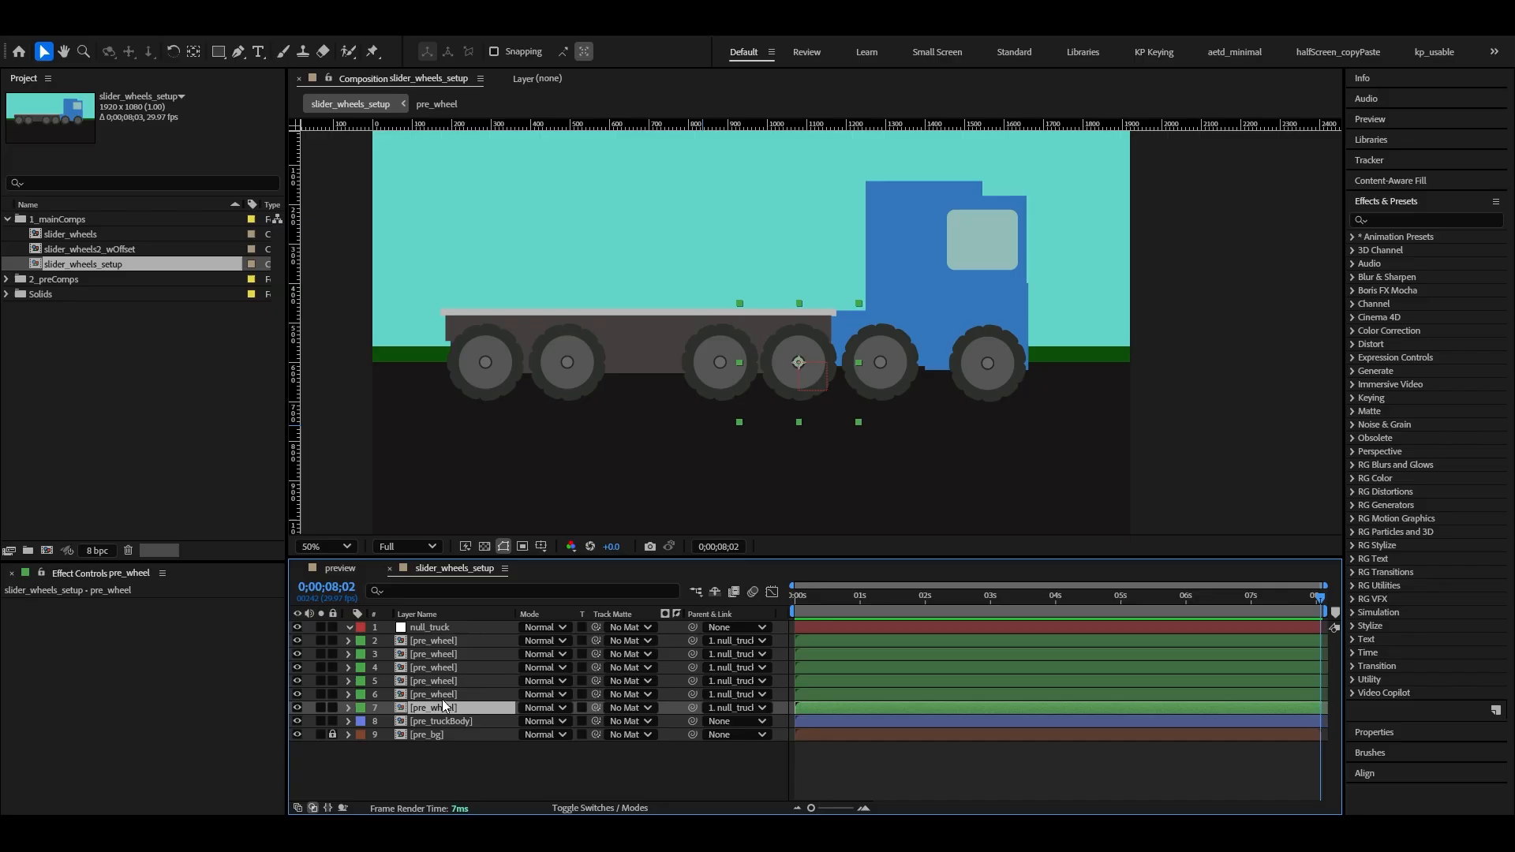
left_click(449, 640)
left_click(457, 650)
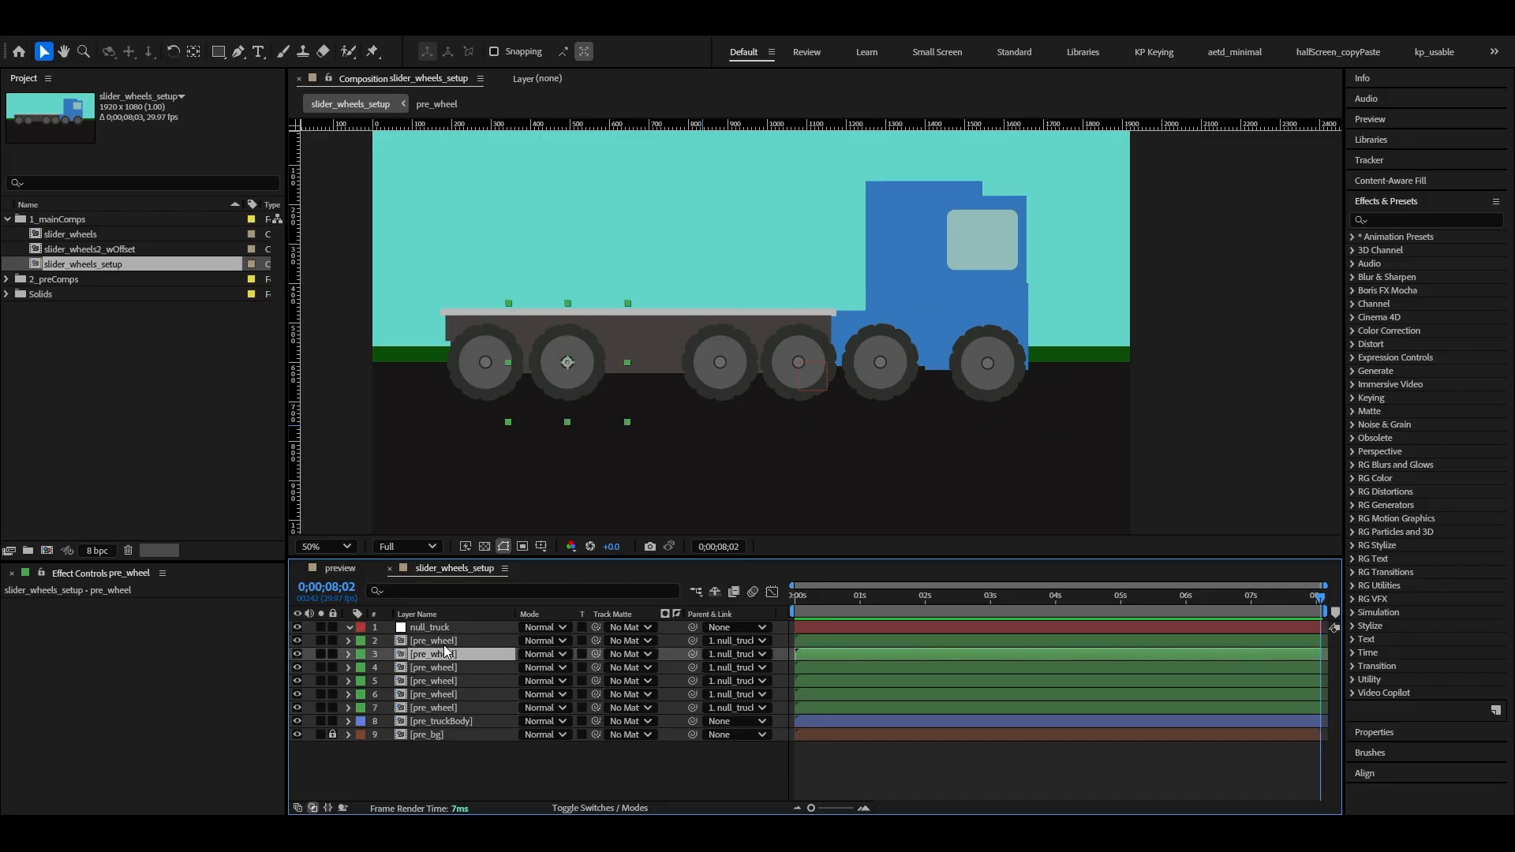
left_click(443, 643)
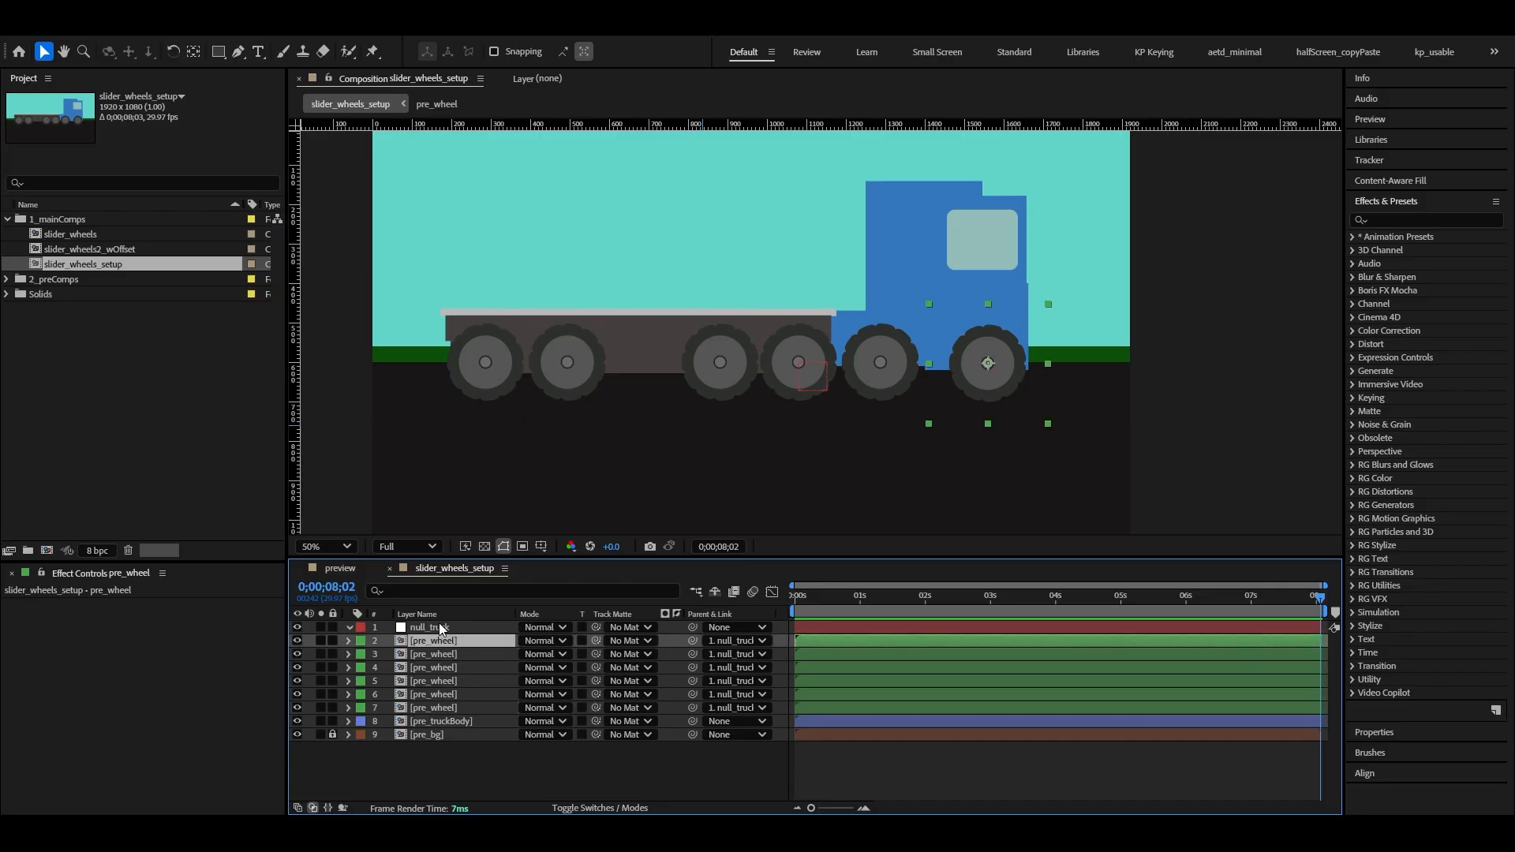
left_click(434, 626)
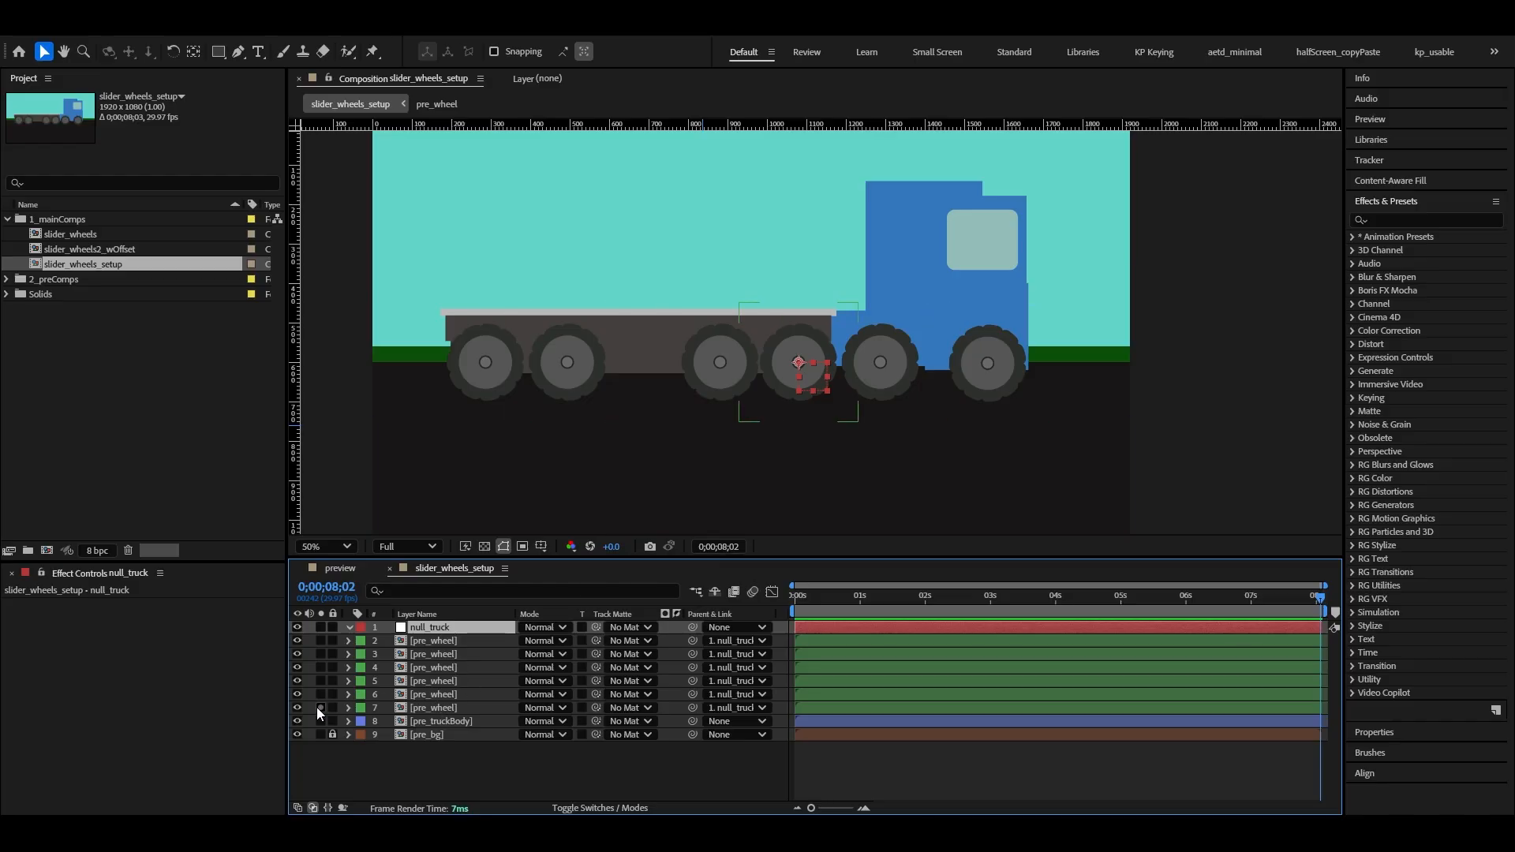
Step: Reveal the Rotation property of the topmost pre_wheel layer and set it to 114°
left_click(447, 640)
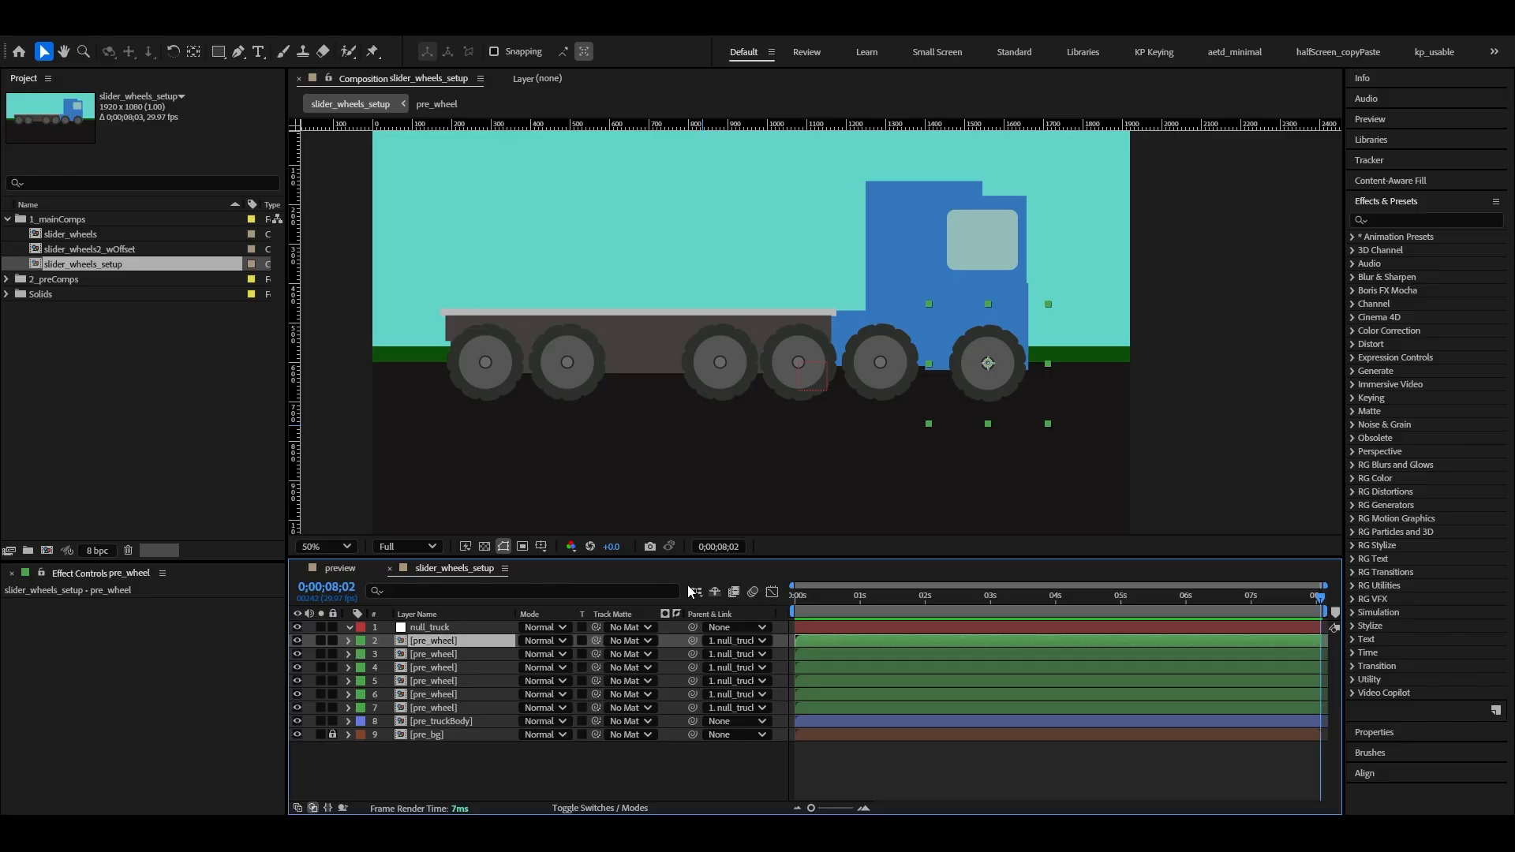
key("r")
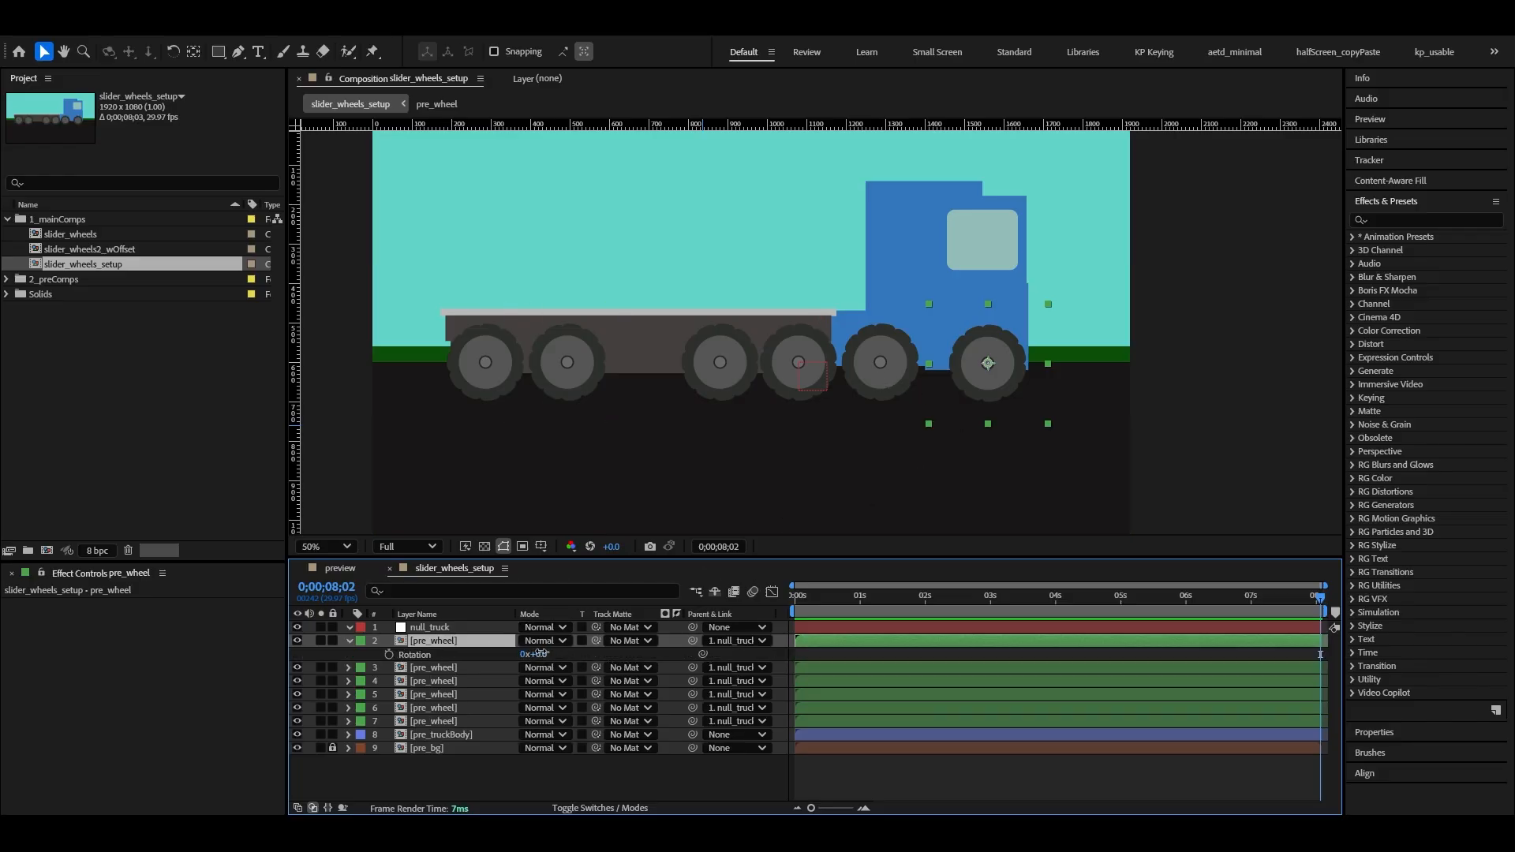
left_click_drag(543, 655, 624, 655)
Step: Reveal the Rotation property of the pre_wheel layer in row 3 and set it to 103°
left_click(439, 668)
key("r")
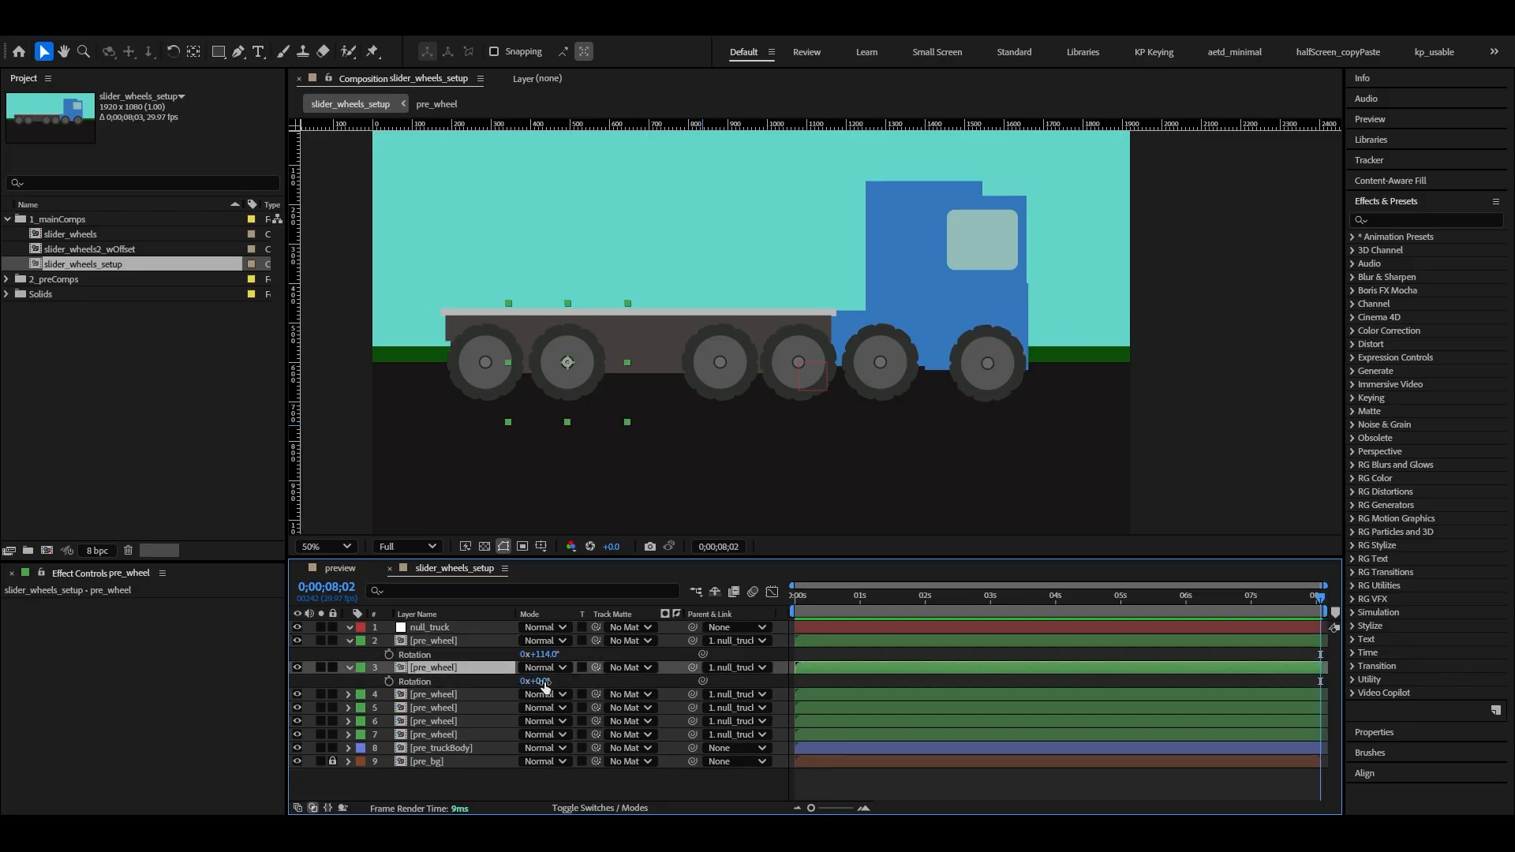
left_click_drag(543, 681, 598, 681)
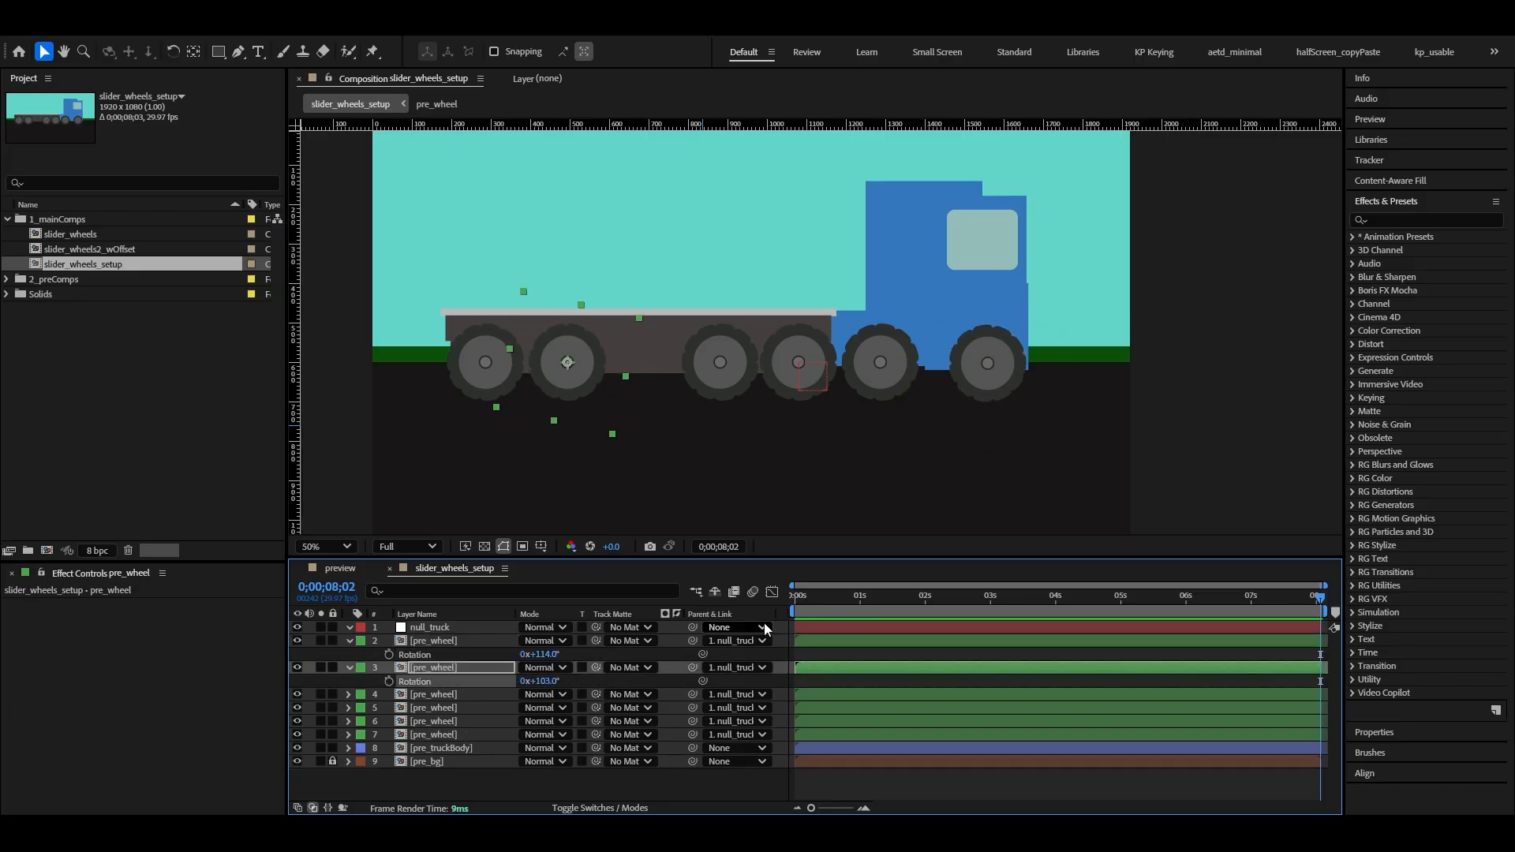
Step: Keyframe the topmost wheel's rotation at the first frame, and set it to 253° at 0;00;01;01
key("Home")
left_click(389, 654)
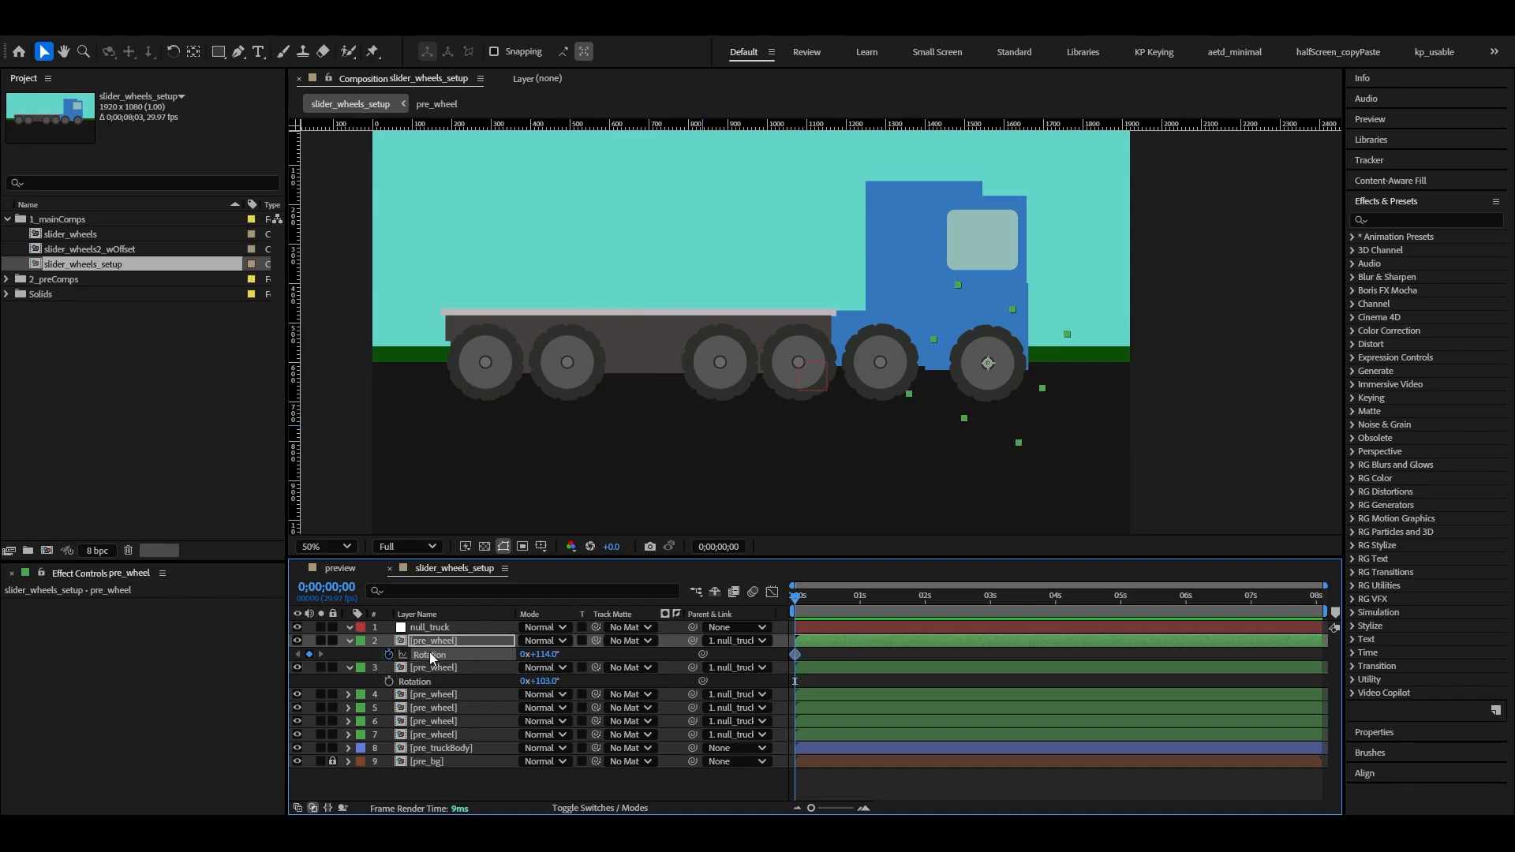
left_click_drag(852, 602, 863, 604)
left_click_drag(538, 654, 649, 654)
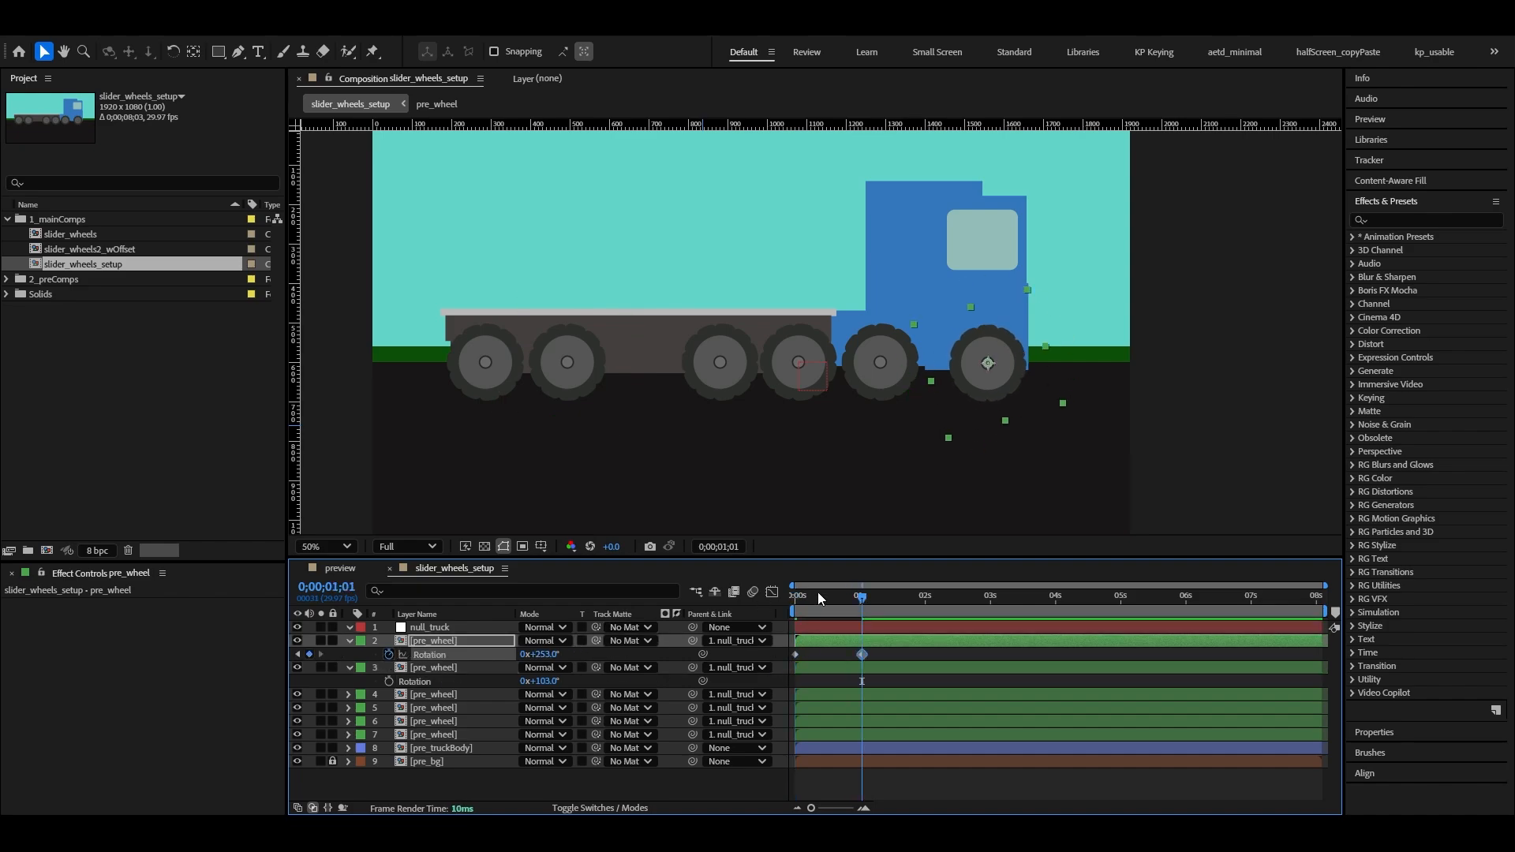
Step: Go back to the first frame and reveal the Rotation property of the four remaining pre_wheel layers, rows 4 to 7
key("Home")
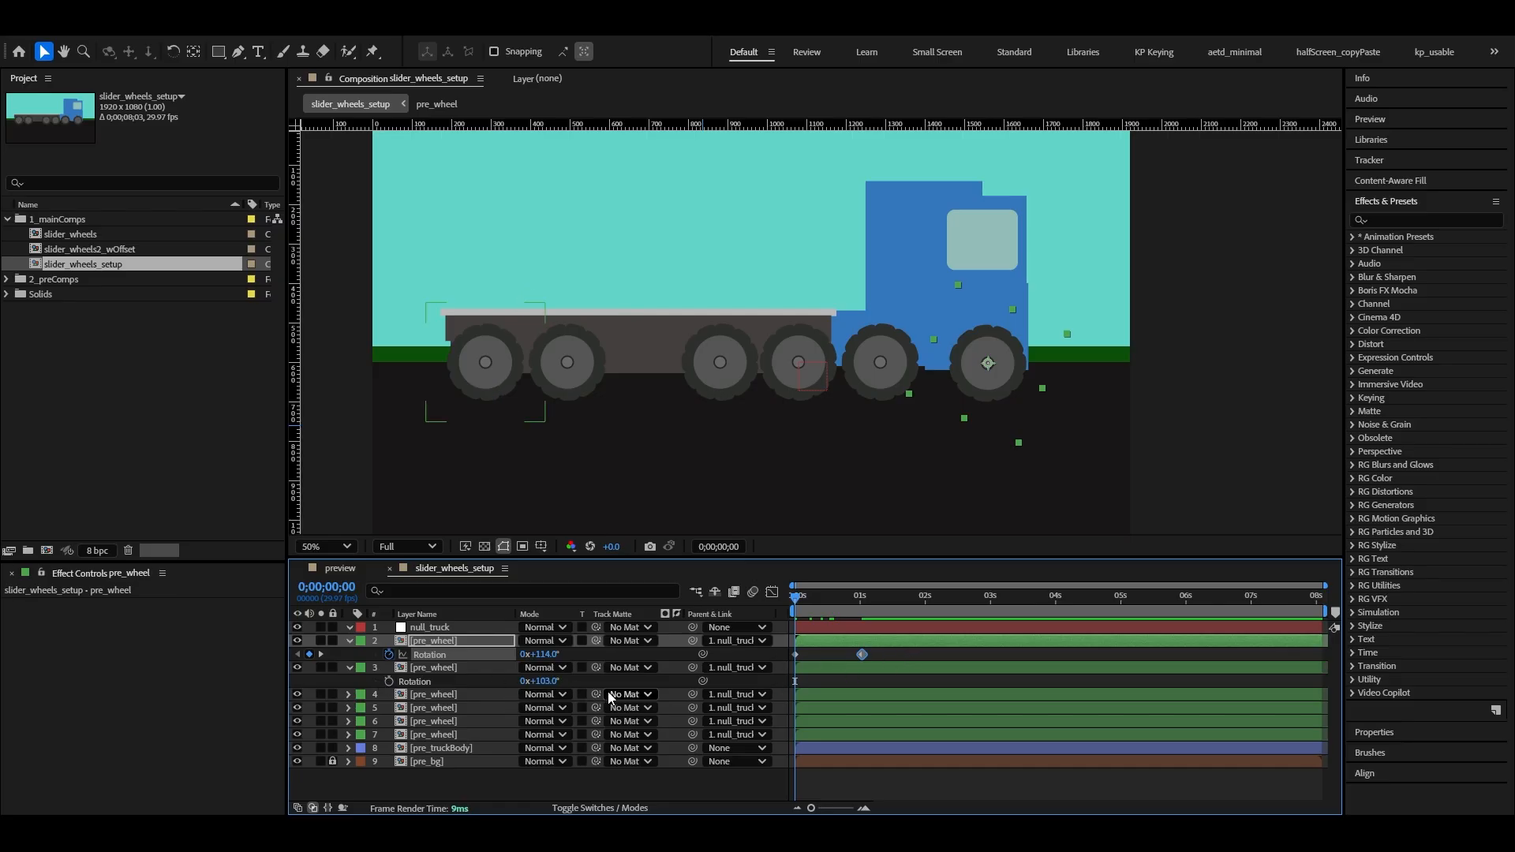
left_click(466, 668)
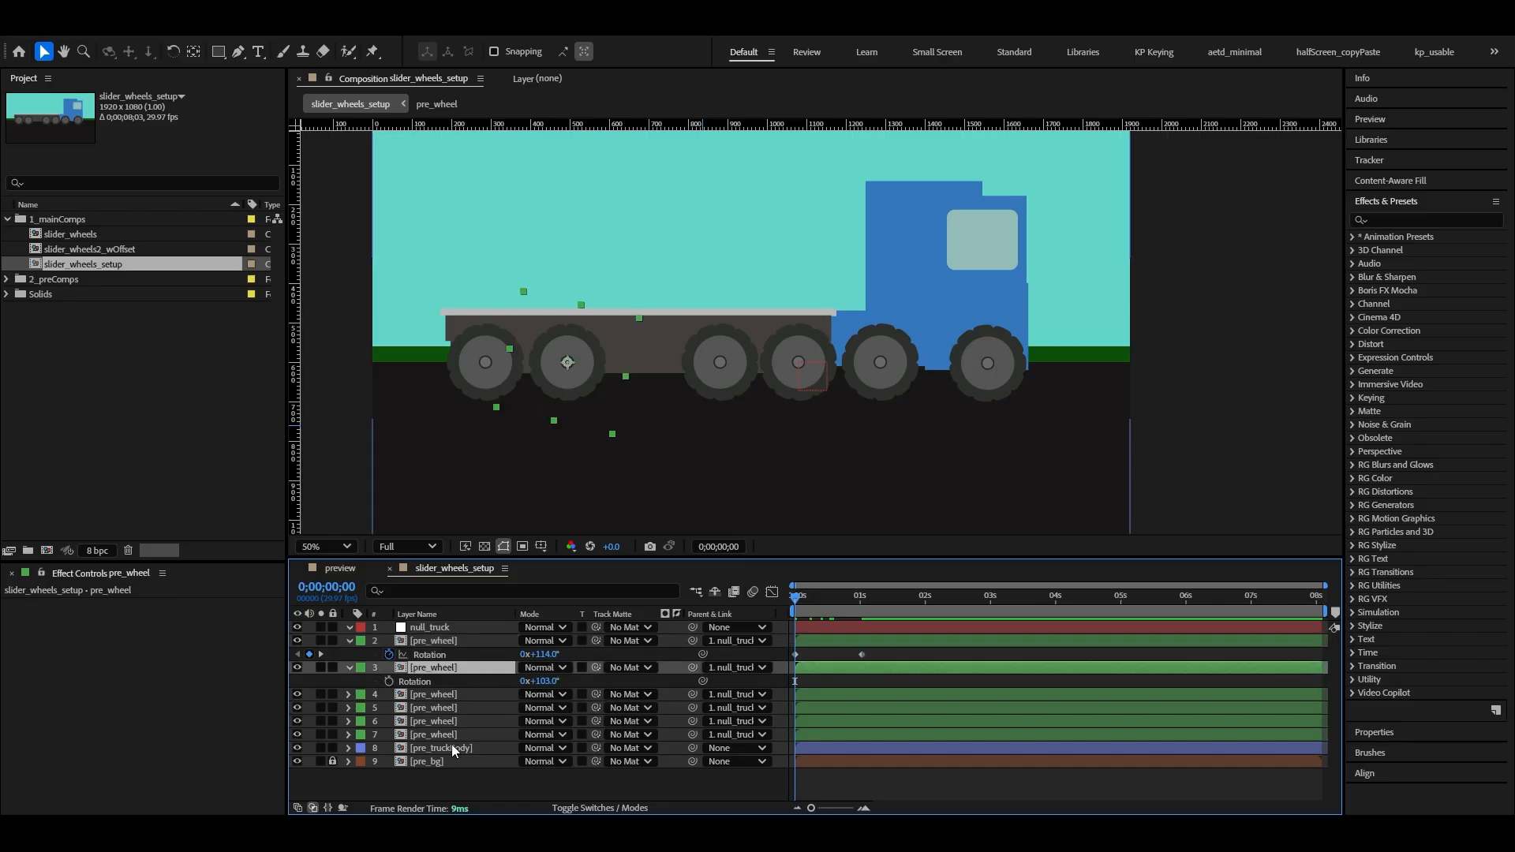
left_click(451, 735)
left_click(456, 695, "shift")
key("r")
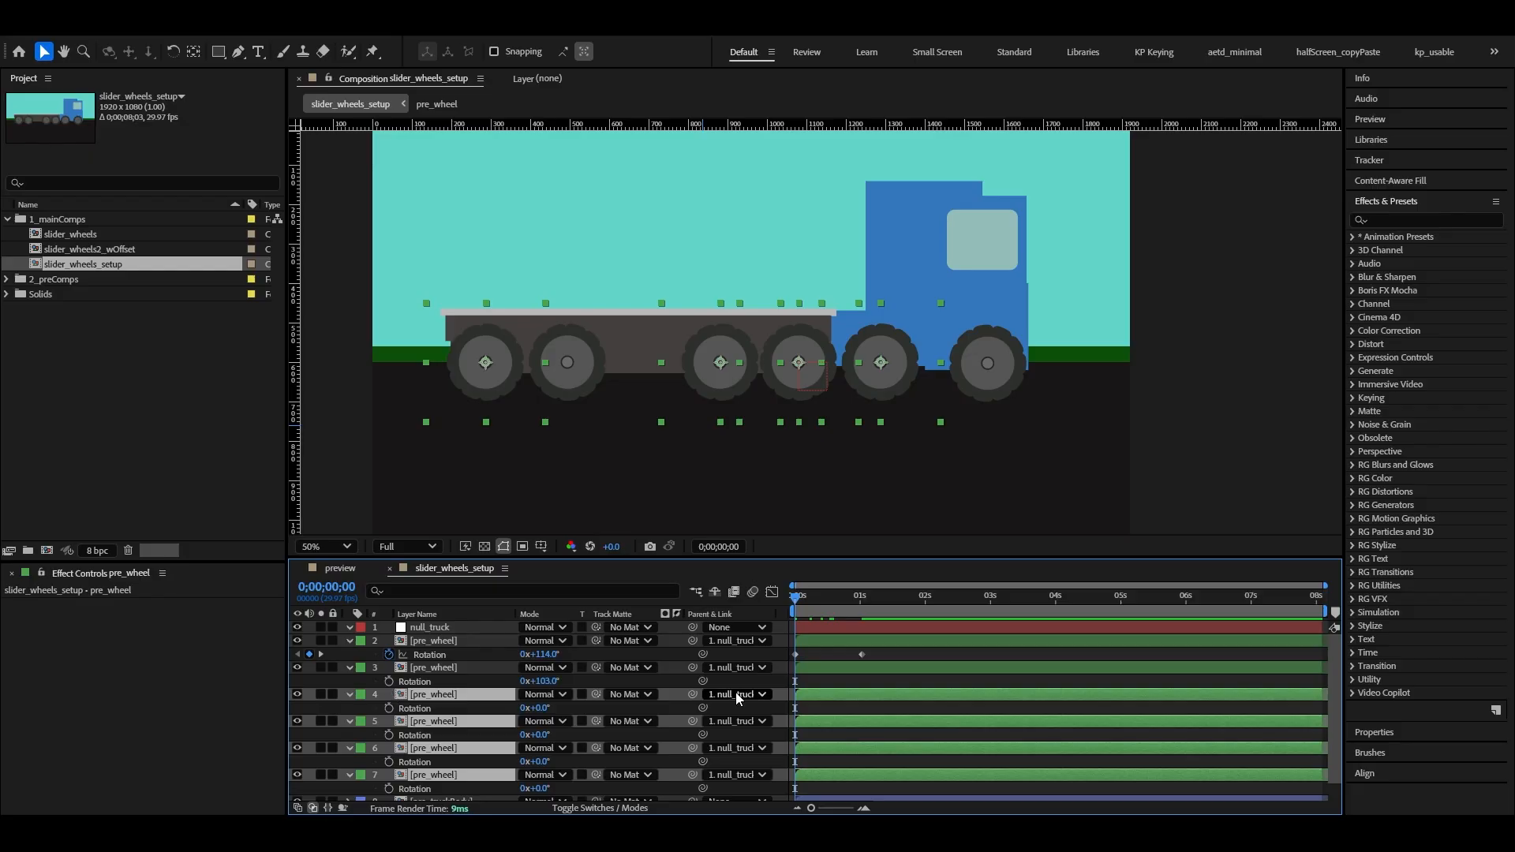
scroll(735, 693, "down", 1)
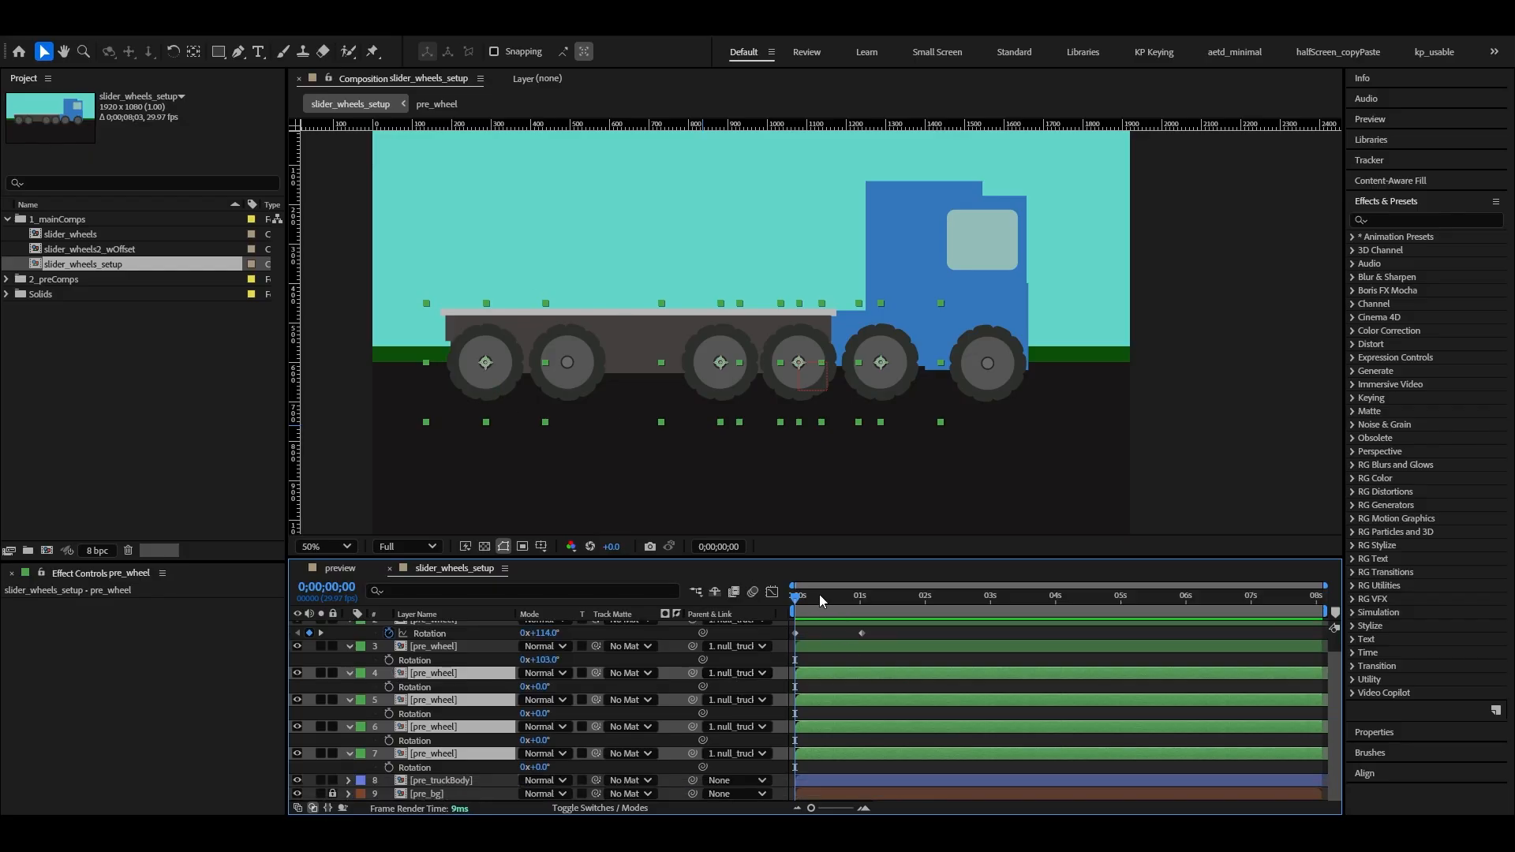
Step: Scrub through the topmost wheel's rotation keyframes, enlarge the timeline area to fit all layers, and clear the selection
left_click_drag(852, 597, 865, 597)
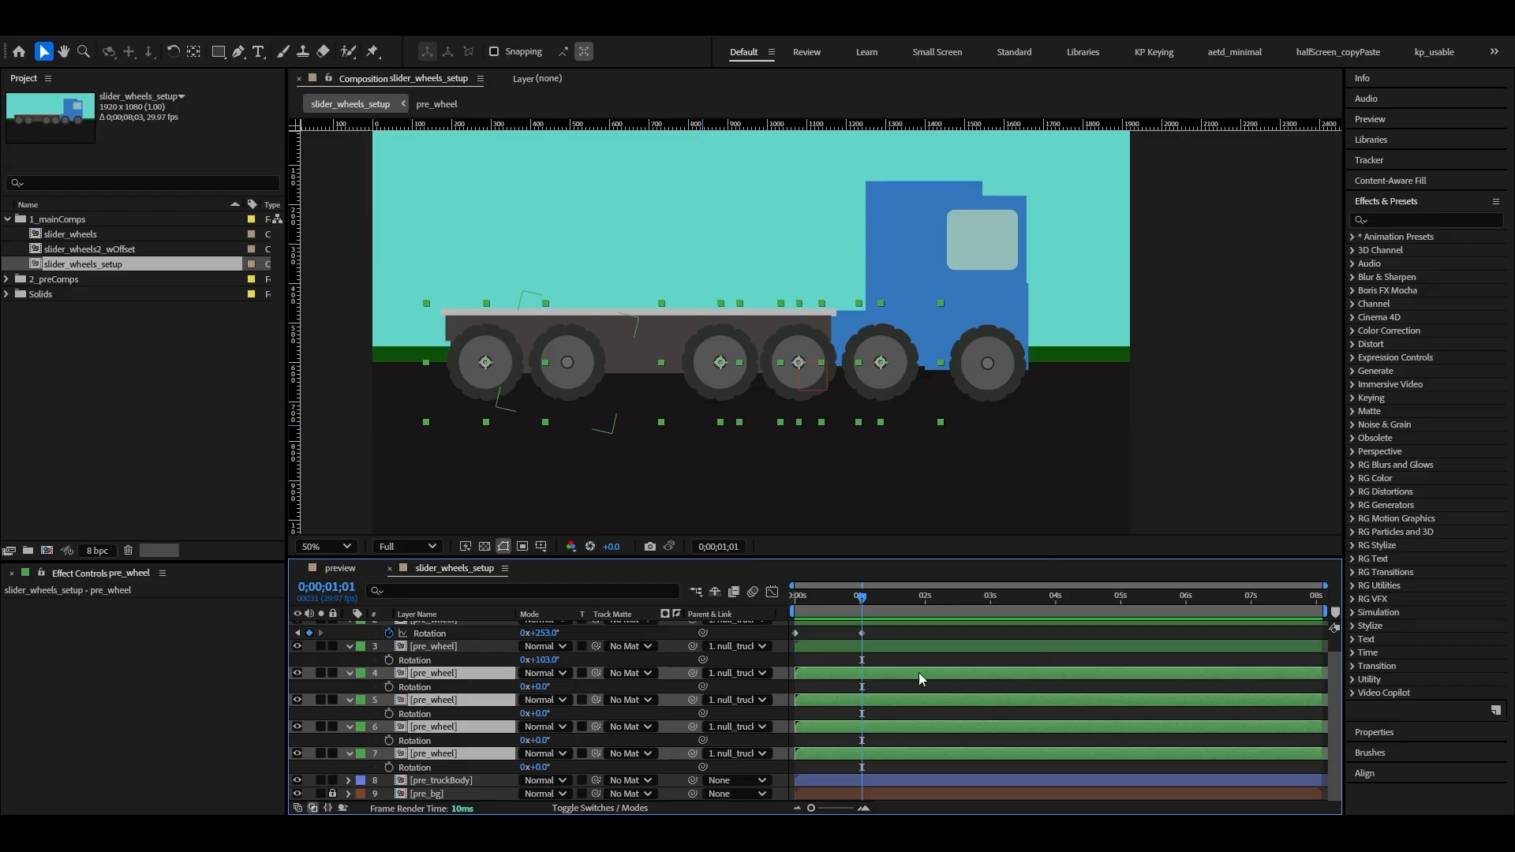
scroll(870, 759, "up", 1)
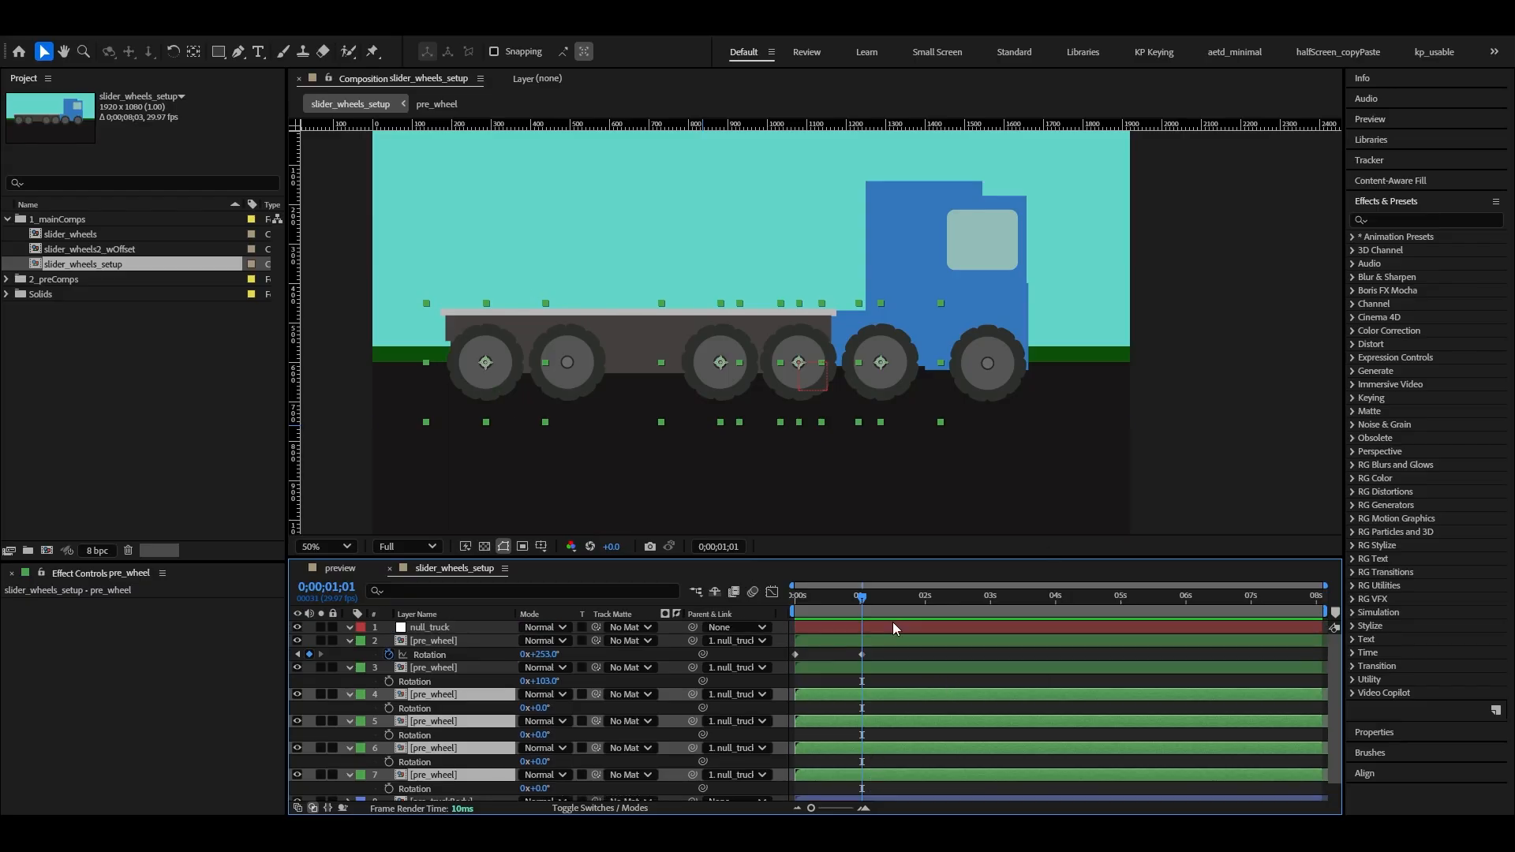
left_click_drag(891, 558, 794, 539)
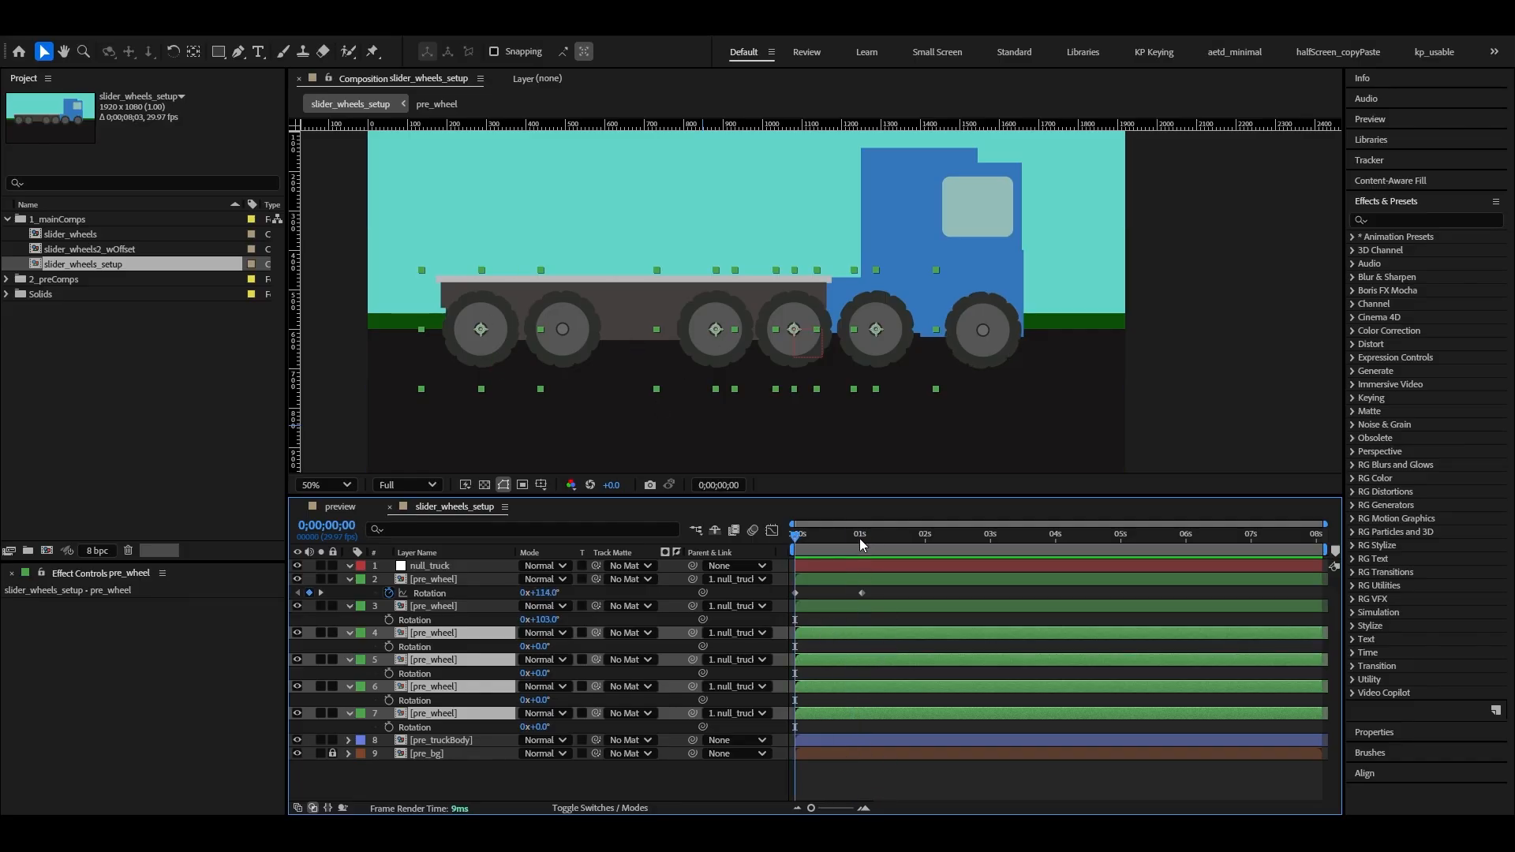
left_click(860, 780)
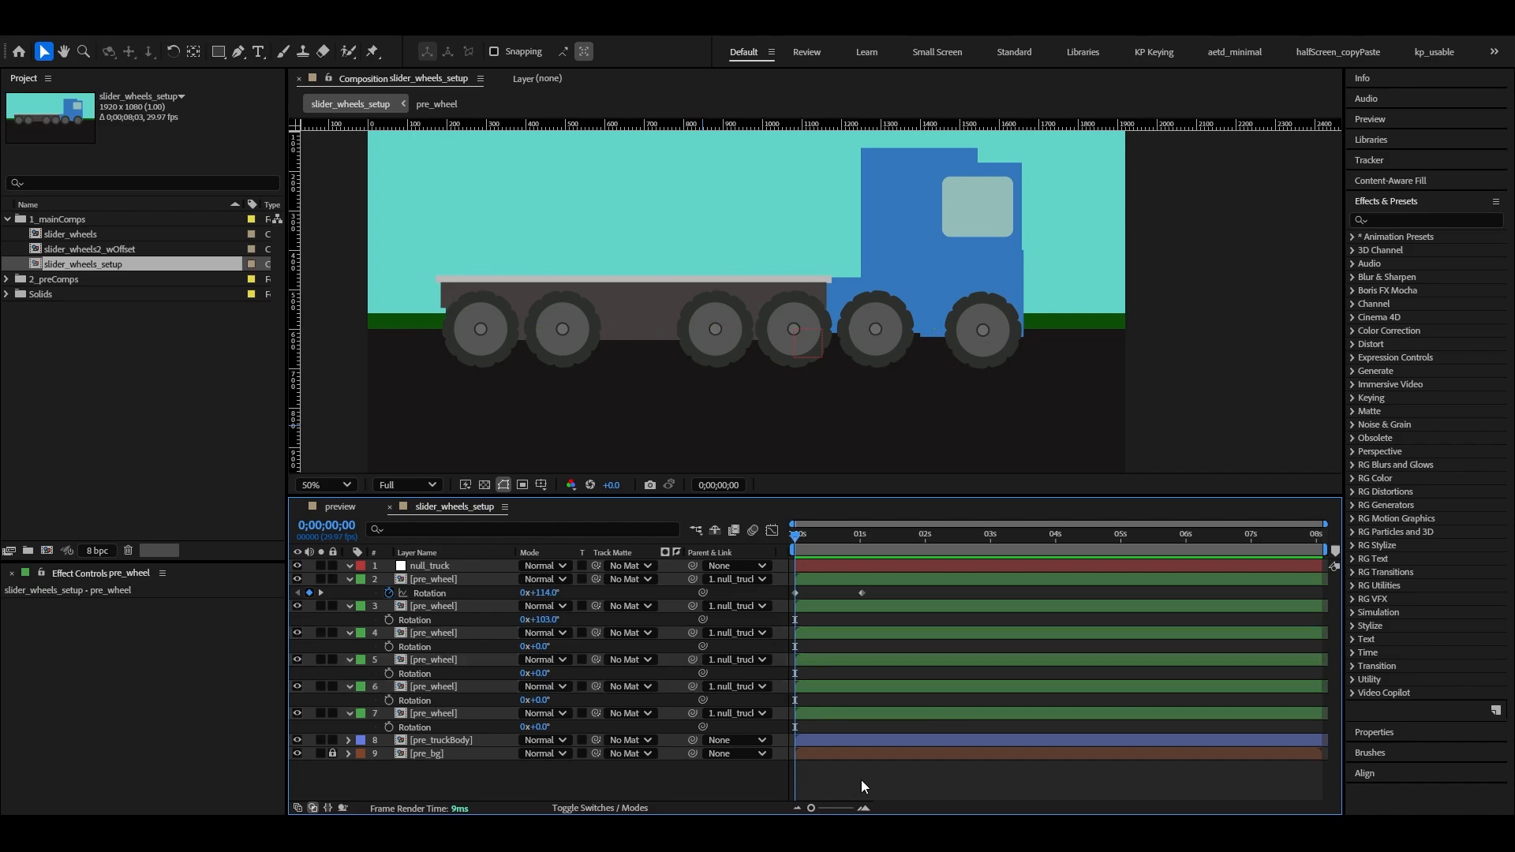
Step: Select the topmost pre_wheel layer and expand its full set of Transform properties
left_click(475, 582)
left_click(468, 565)
left_click(491, 579)
left_click(480, 605)
left_click(349, 576)
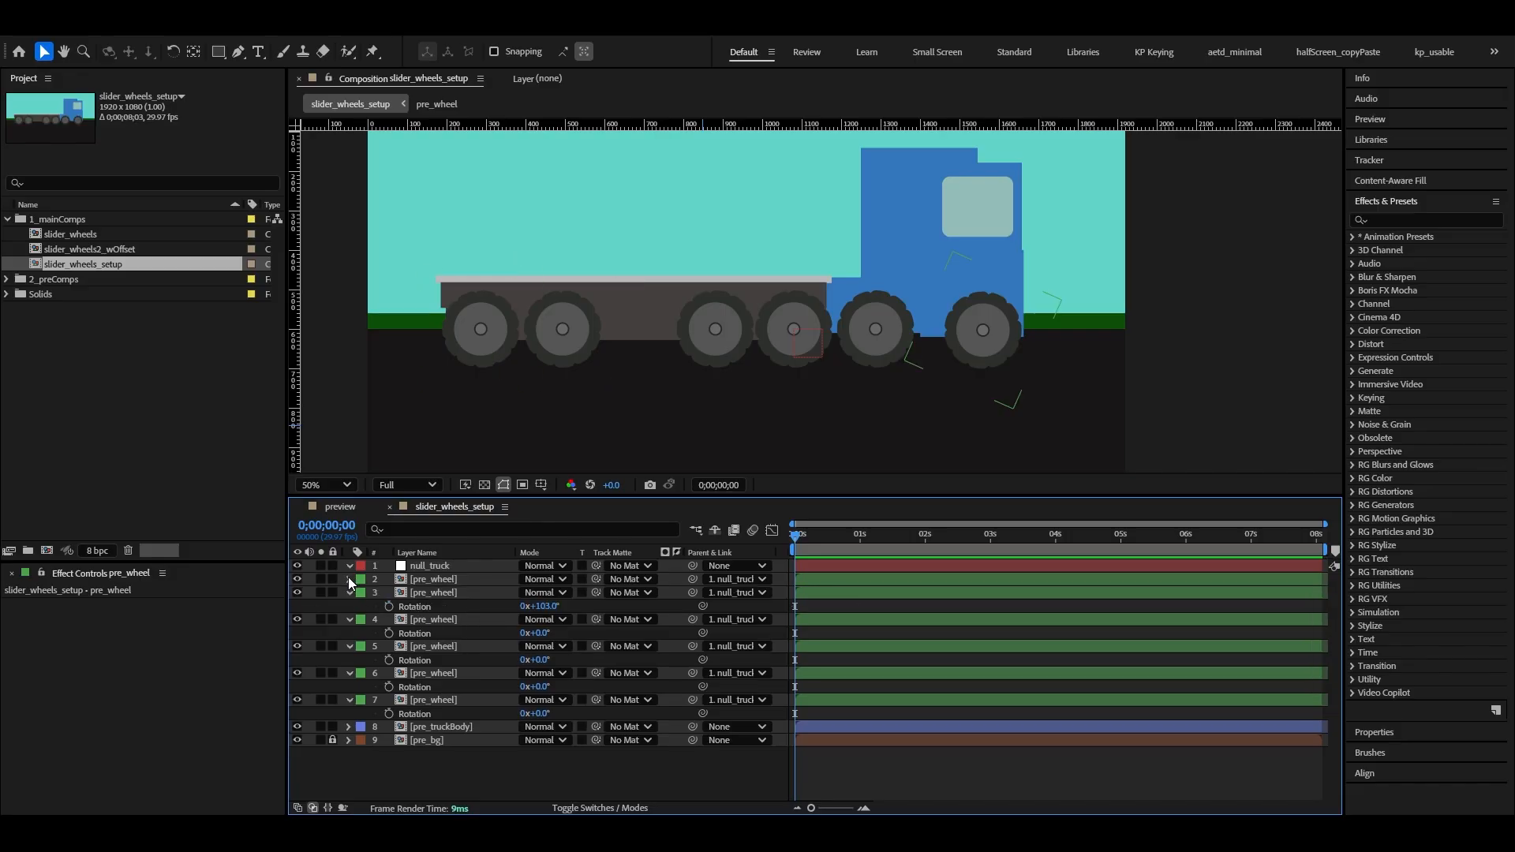
left_click(349, 578)
left_click(441, 579)
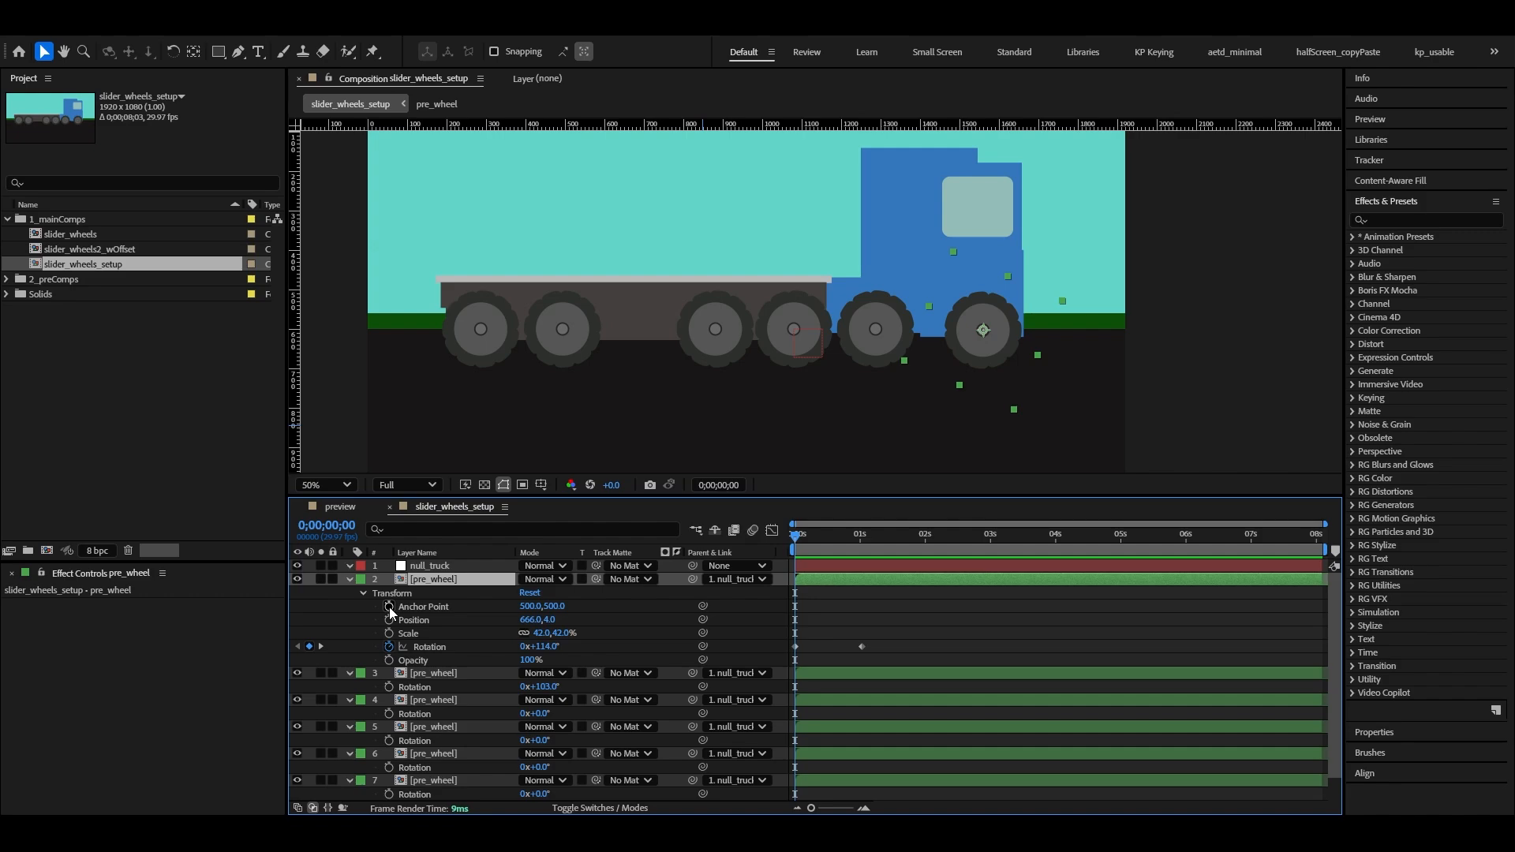
Step: Add and remove an expression on the topmost wheel's Anchor Point, and enable a transform.rotation expression on its Rotation
left_click(389, 606, "alt")
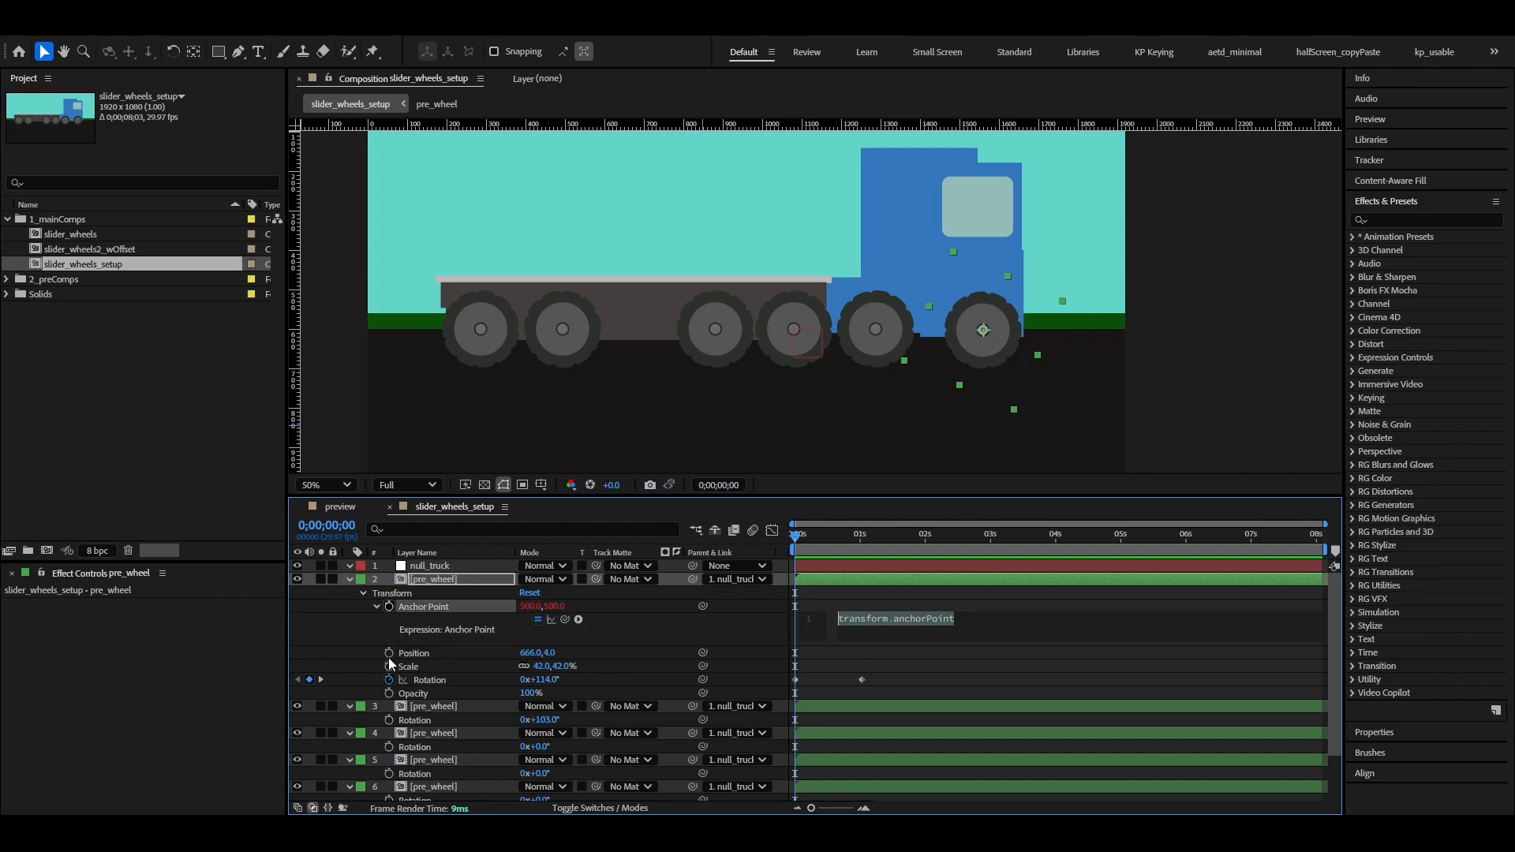
left_click(389, 606, "alt")
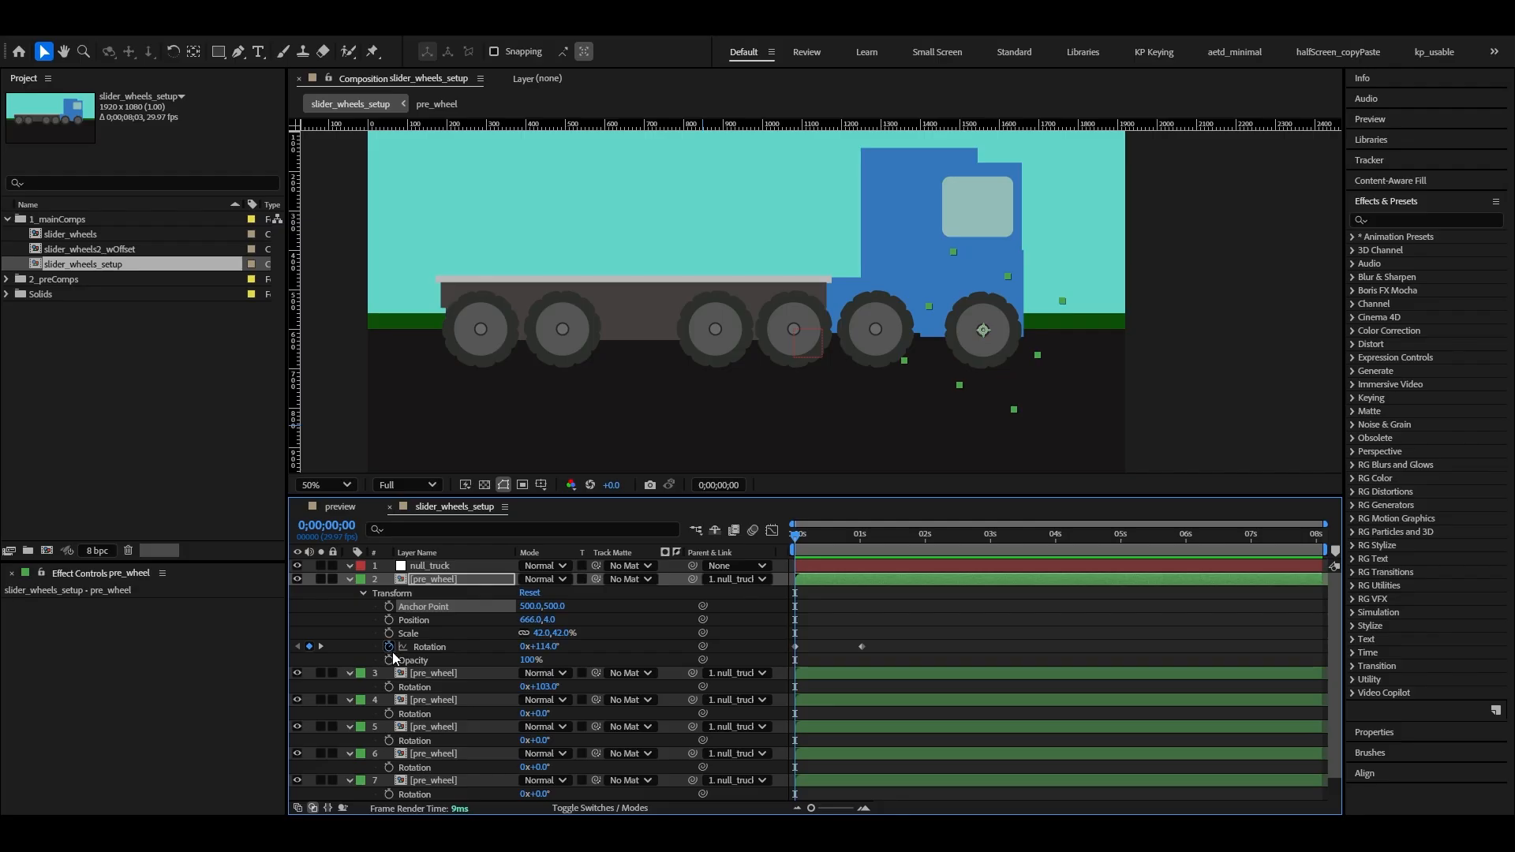
left_click(389, 646, "alt")
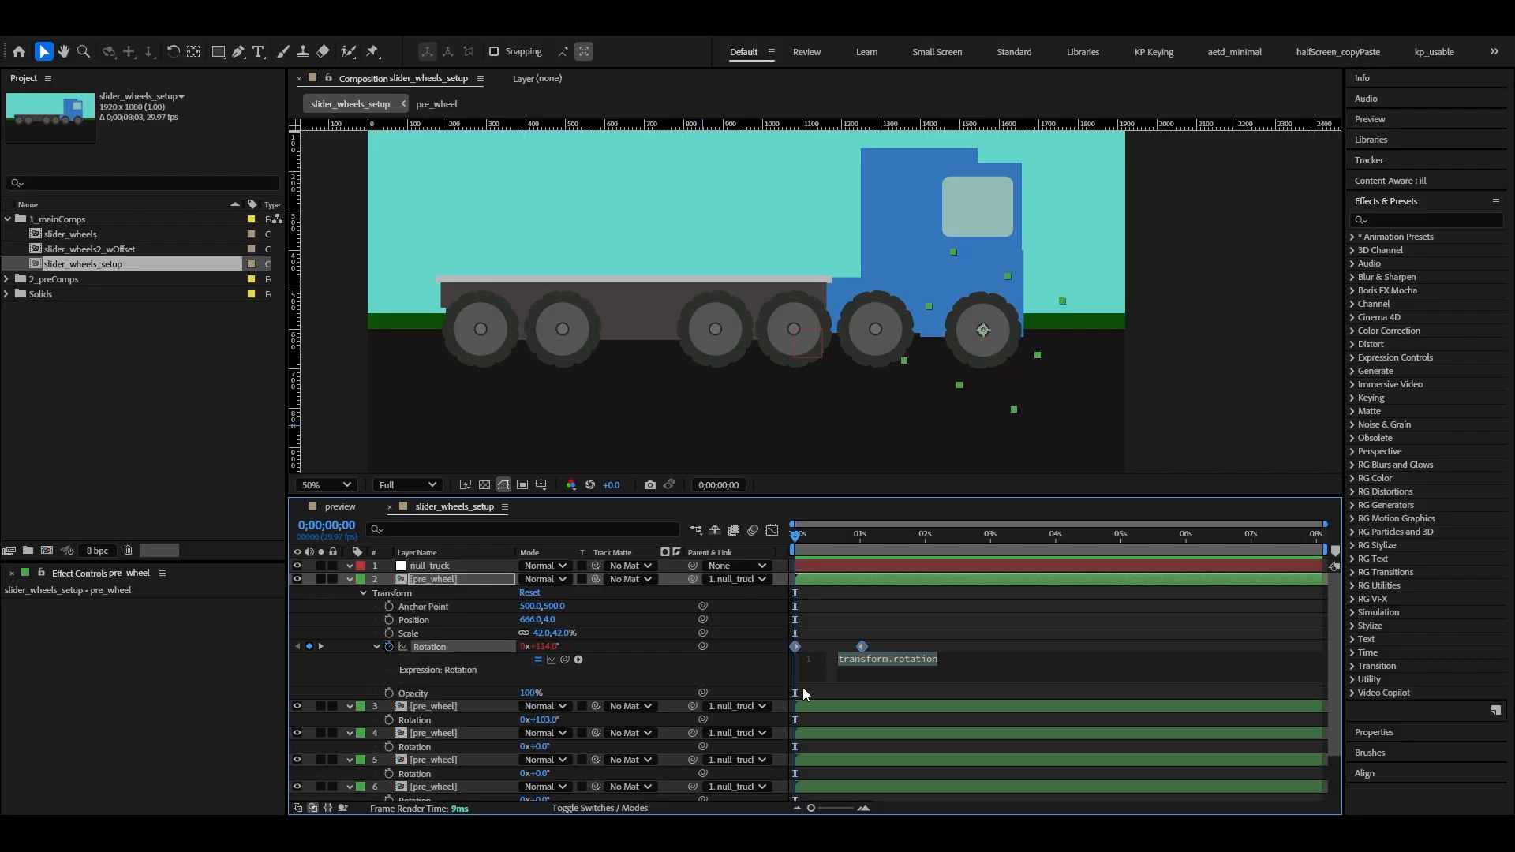
left_click(925, 612)
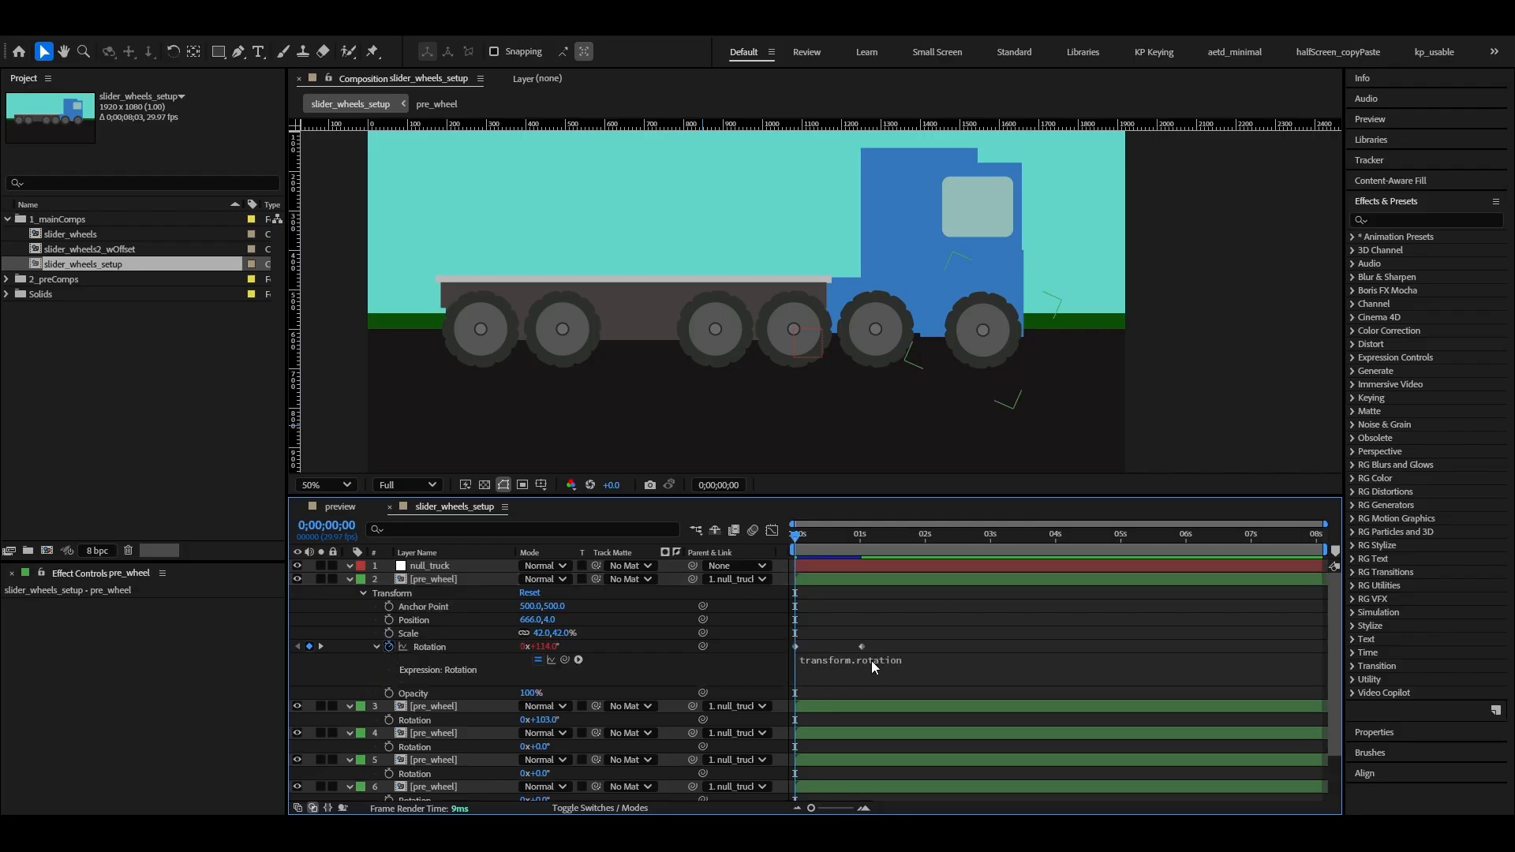
Step: Examine the topmost wheel's rotation expression in the expression editor and check its rotation value at 0;00;00;23
left_click(871, 661)
left_click(945, 661)
left_click(945, 609)
left_click_drag(805, 535, 845, 538)
left_click(903, 661)
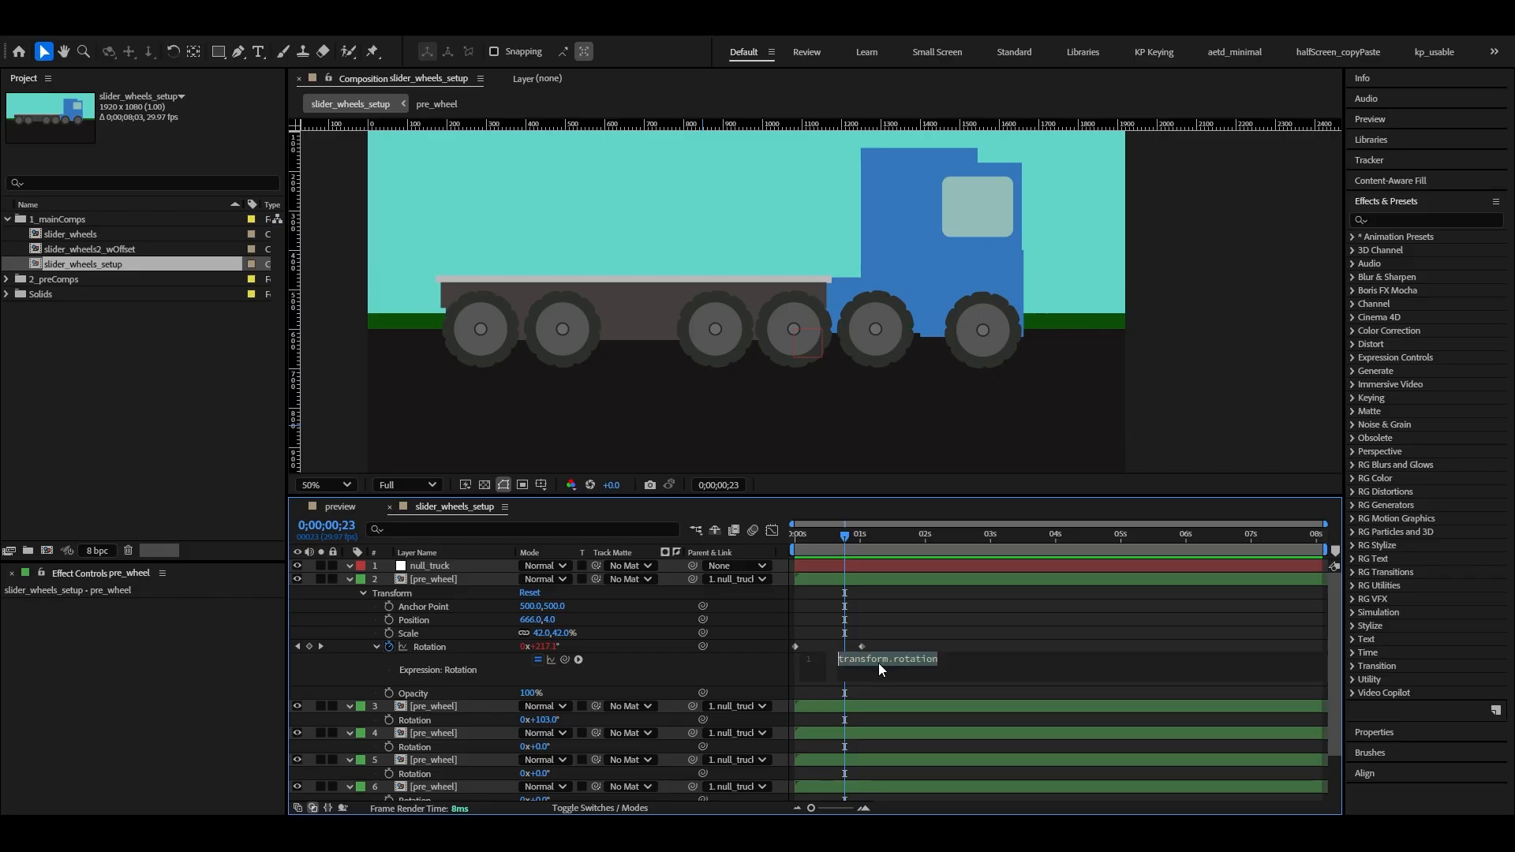
left_click(870, 660)
left_click(419, 648)
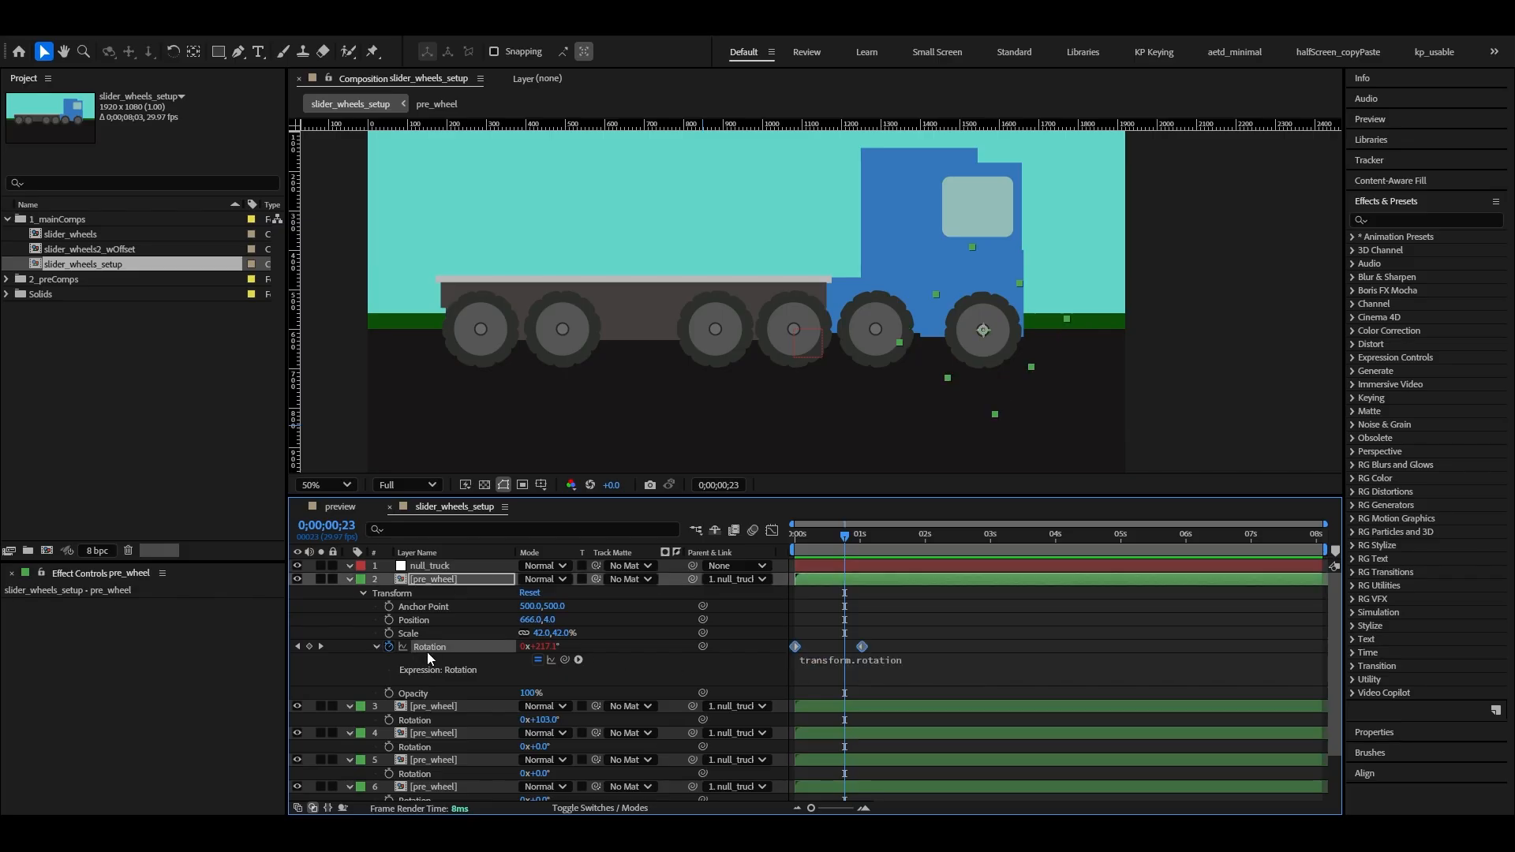
left_click(920, 613)
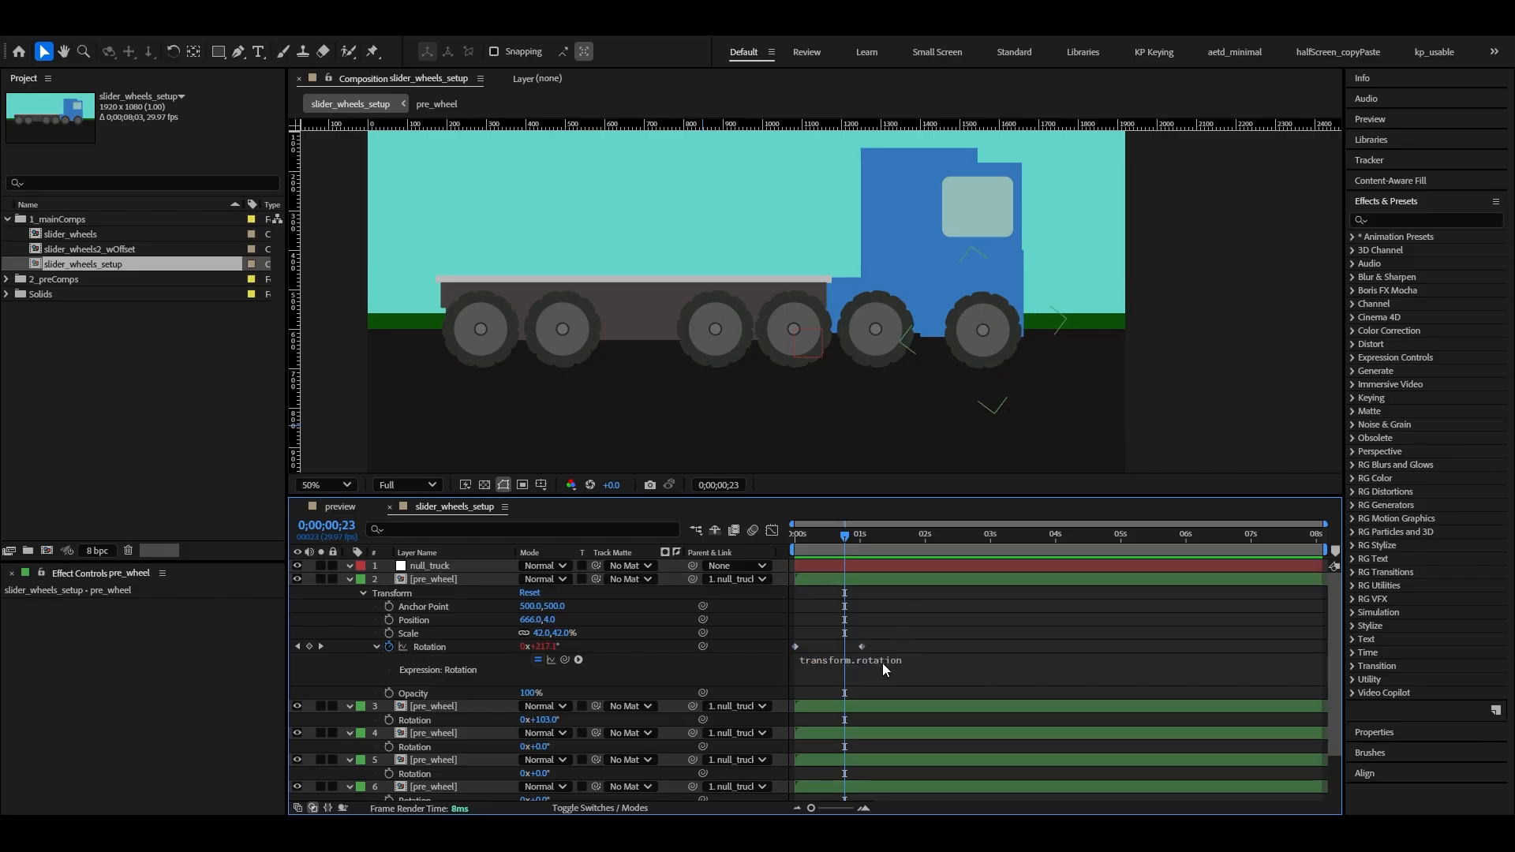
Step: Delete the expression from the topmost wheel's Rotation and return the playhead to 0;00;00;00
left_click(926, 658)
left_click(915, 613)
left_click(910, 661)
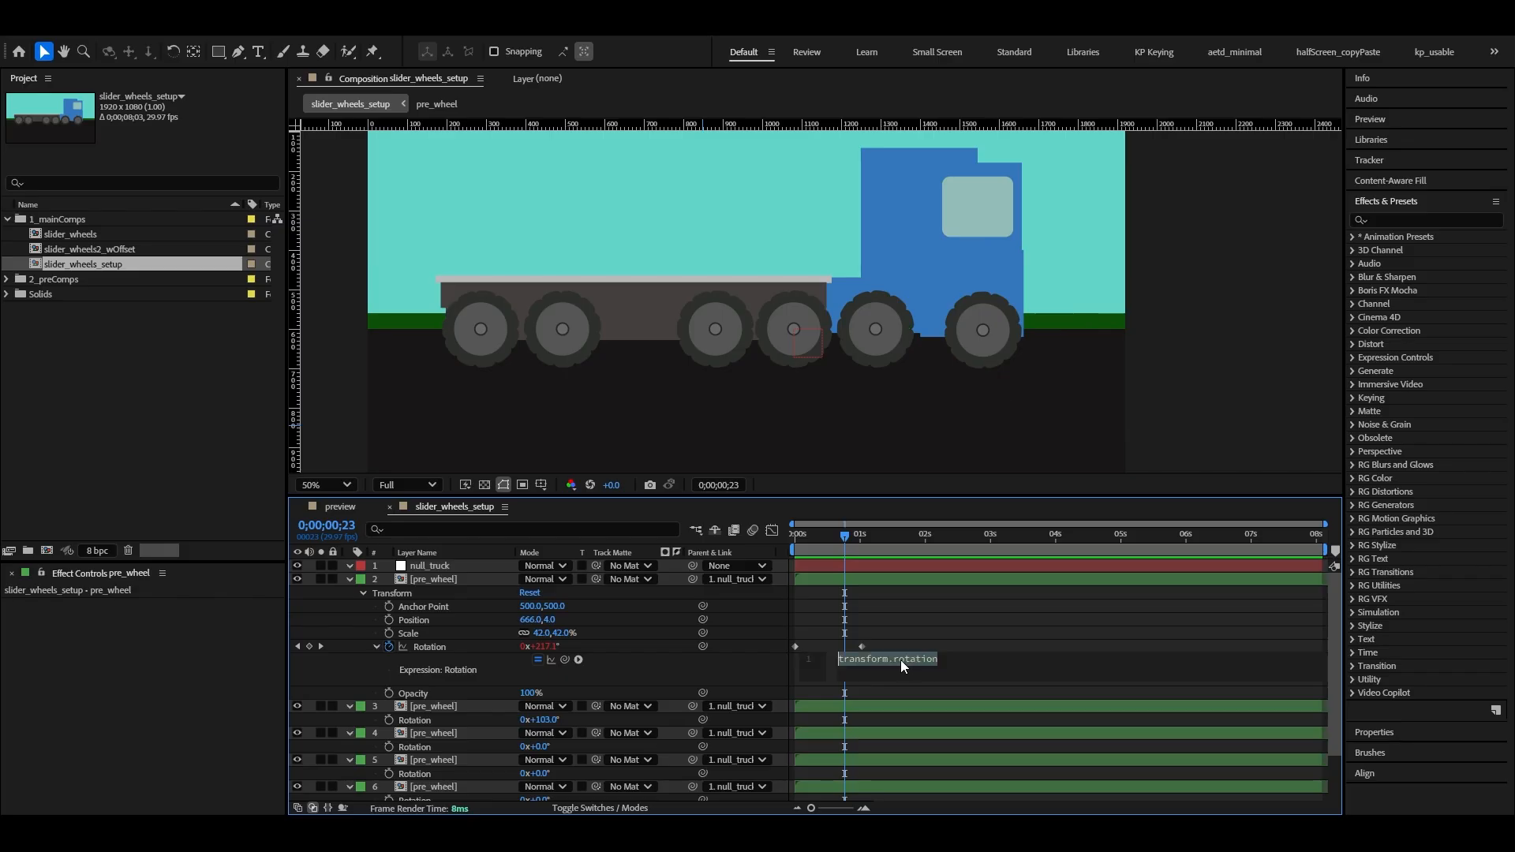
key("Delete")
left_click(871, 632)
key("Home")
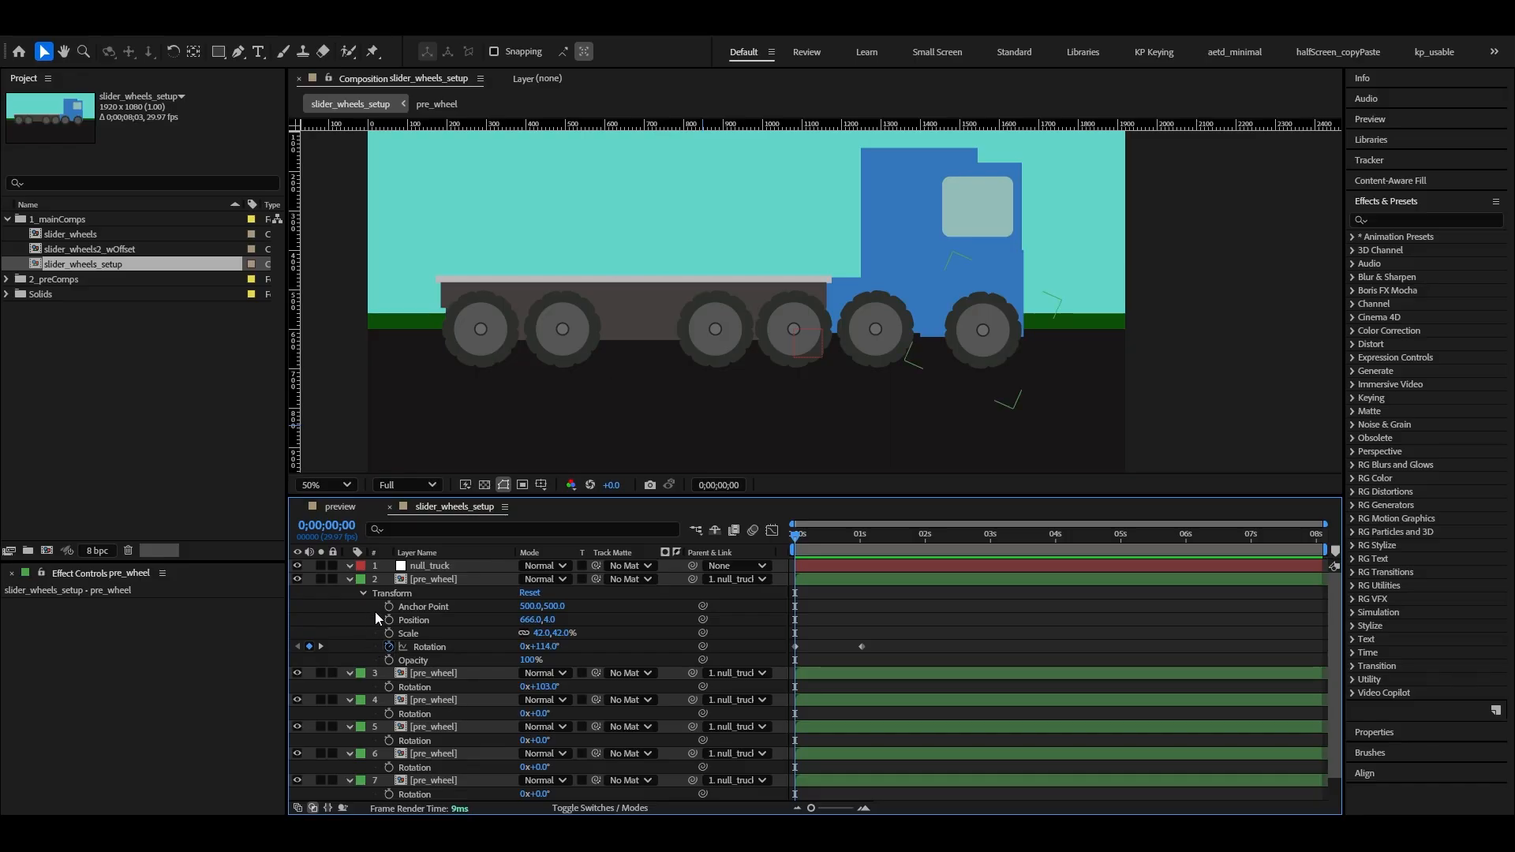
Step: Add a transform.rotation expression to the topmost wheel's Rotation again and clear the selection
left_click(428, 650)
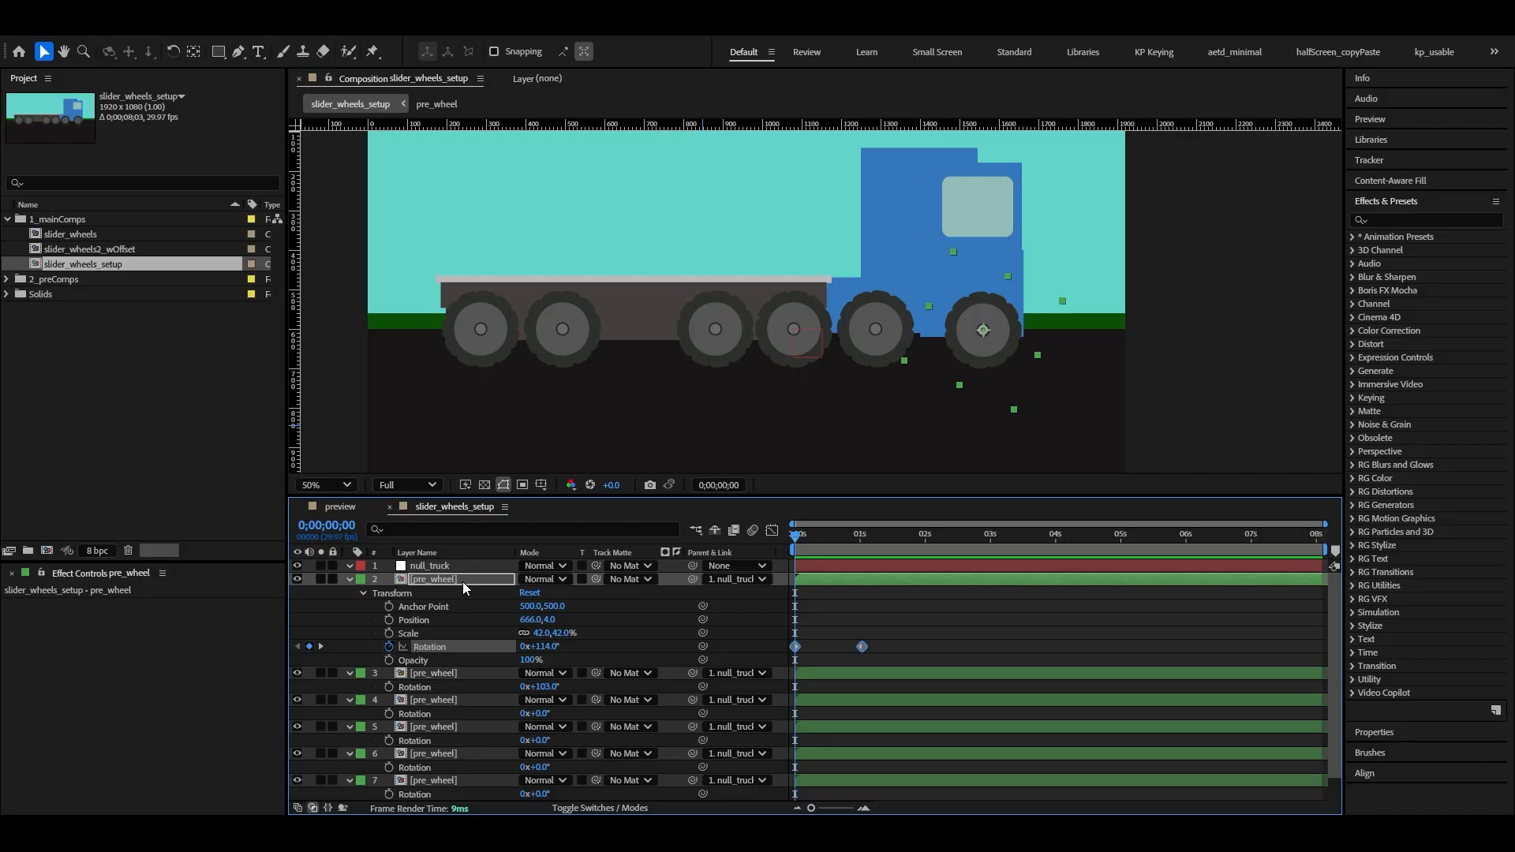
key("alt+shift+equal")
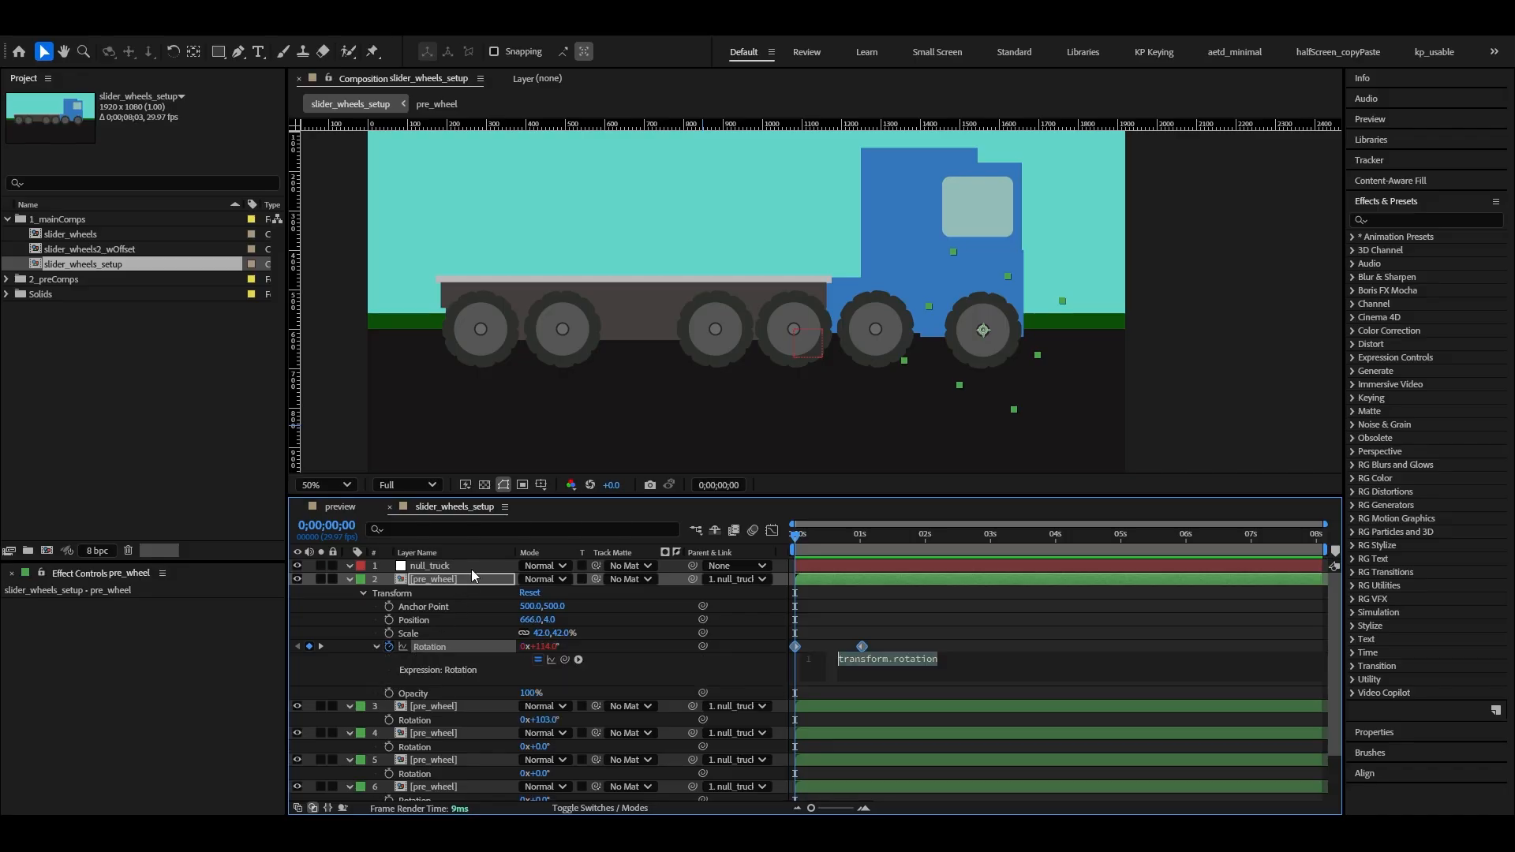
left_click(431, 648)
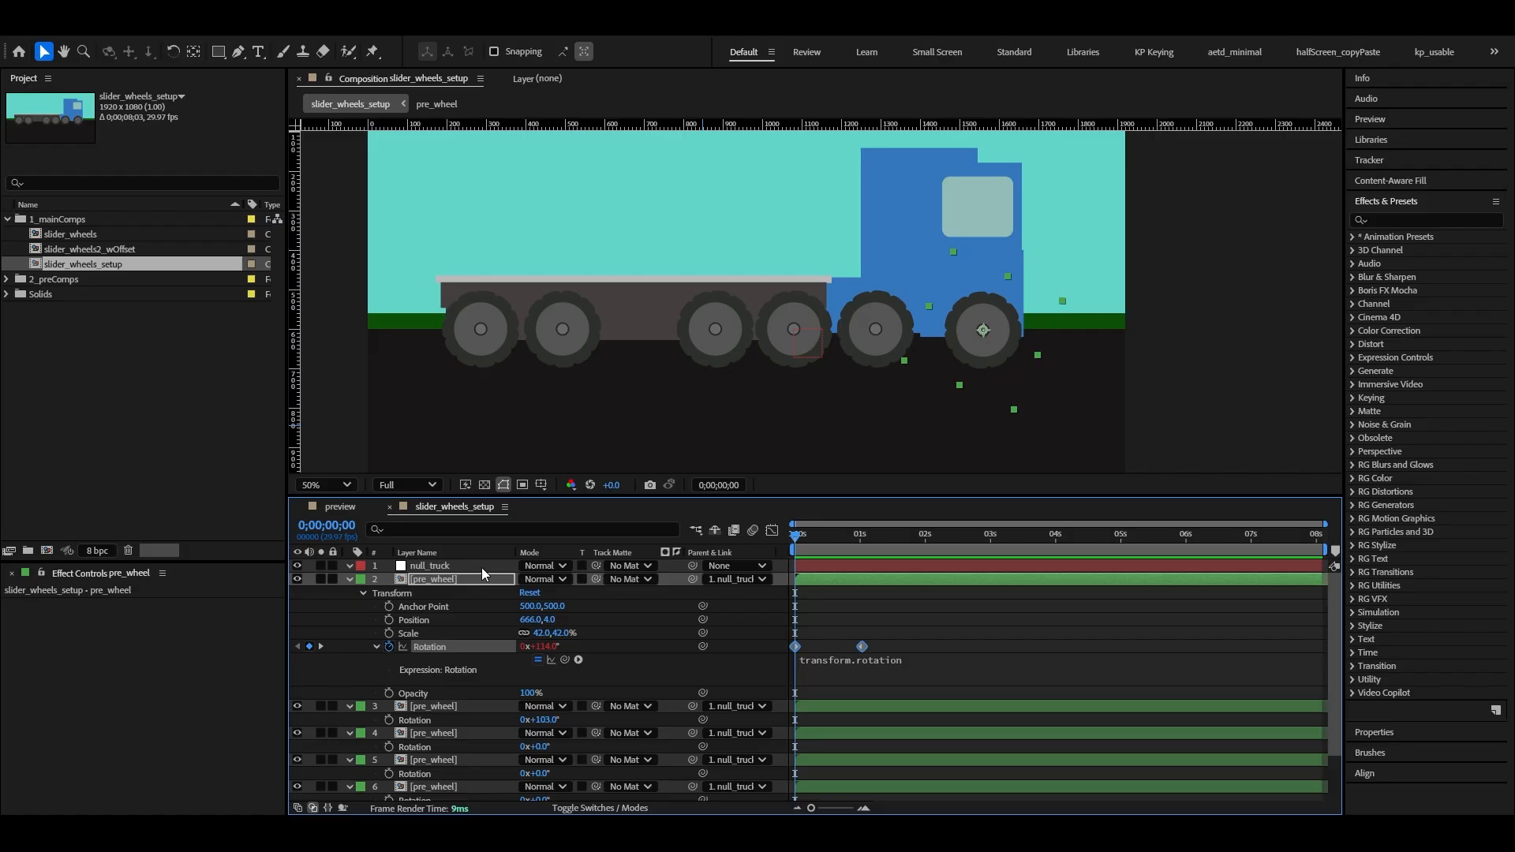
left_click(814, 614)
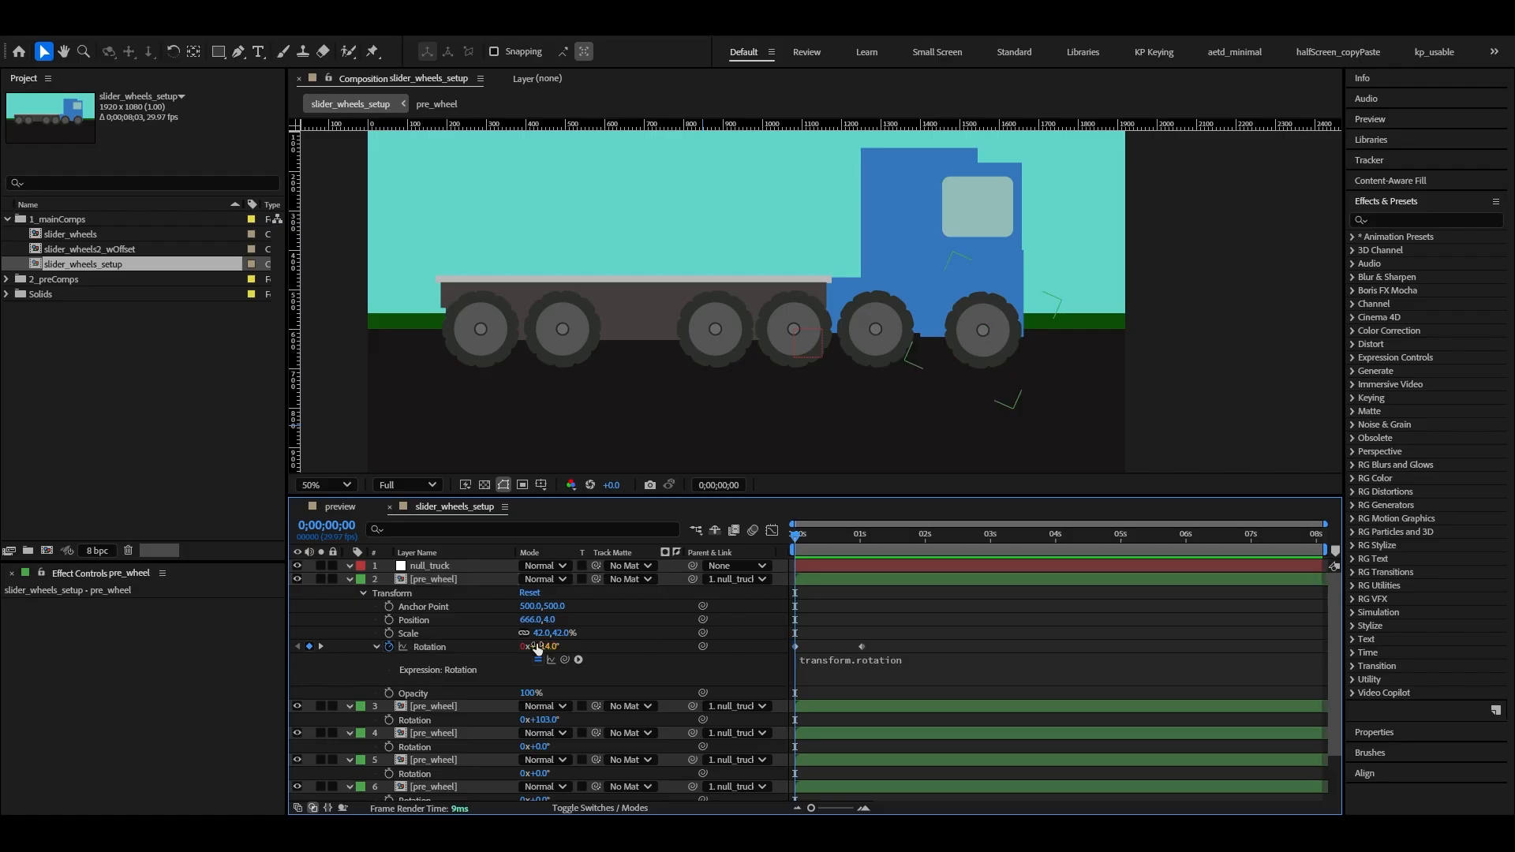
Step: Add a transform.scale expression to the topmost wheel's Scale, remove it again, and clear the selection
left_click(389, 633, "alt")
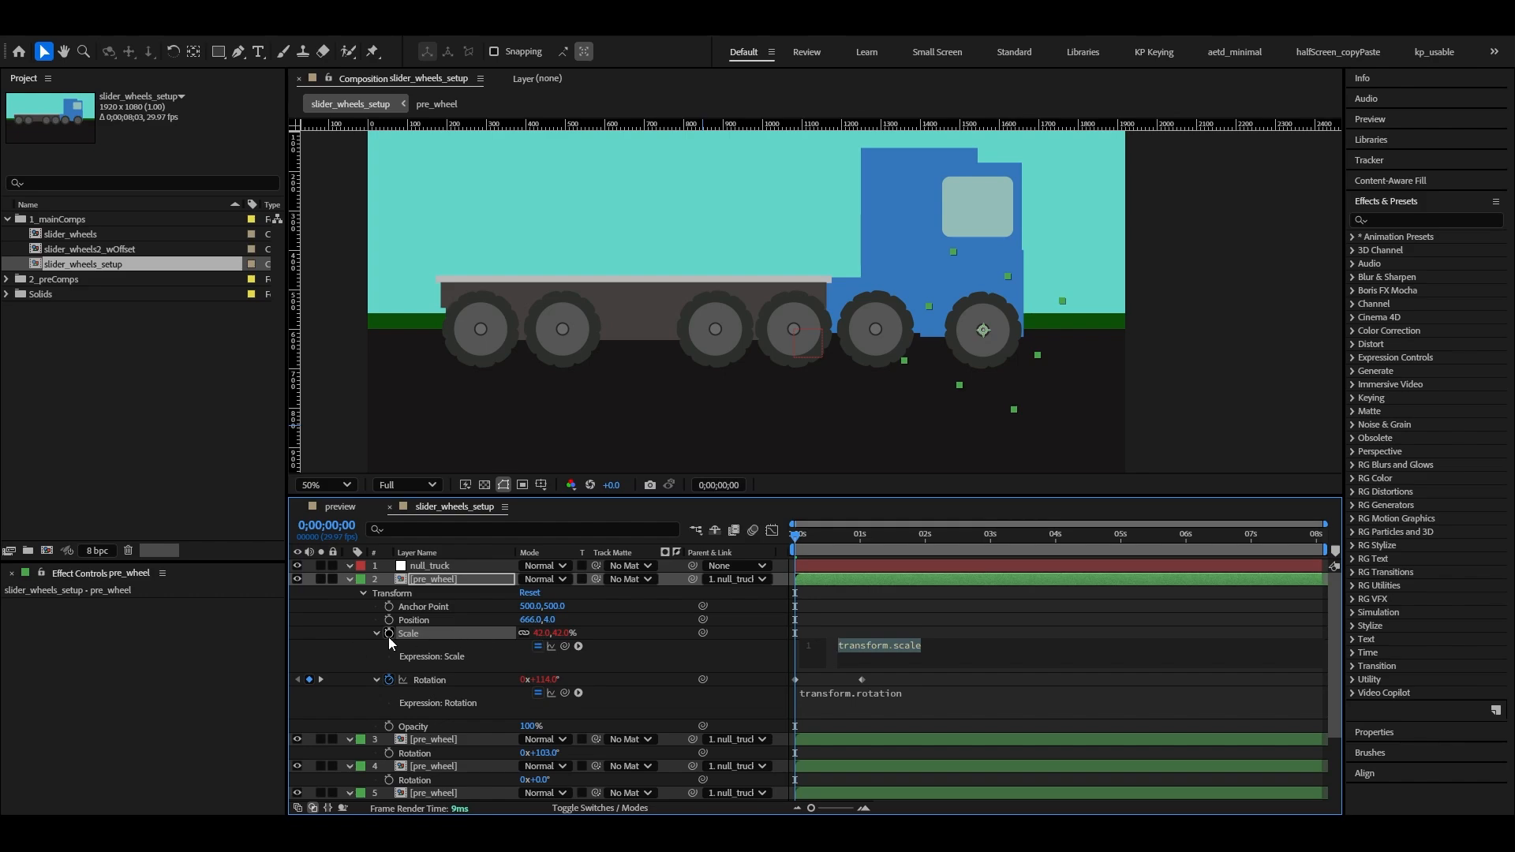
left_click(418, 664)
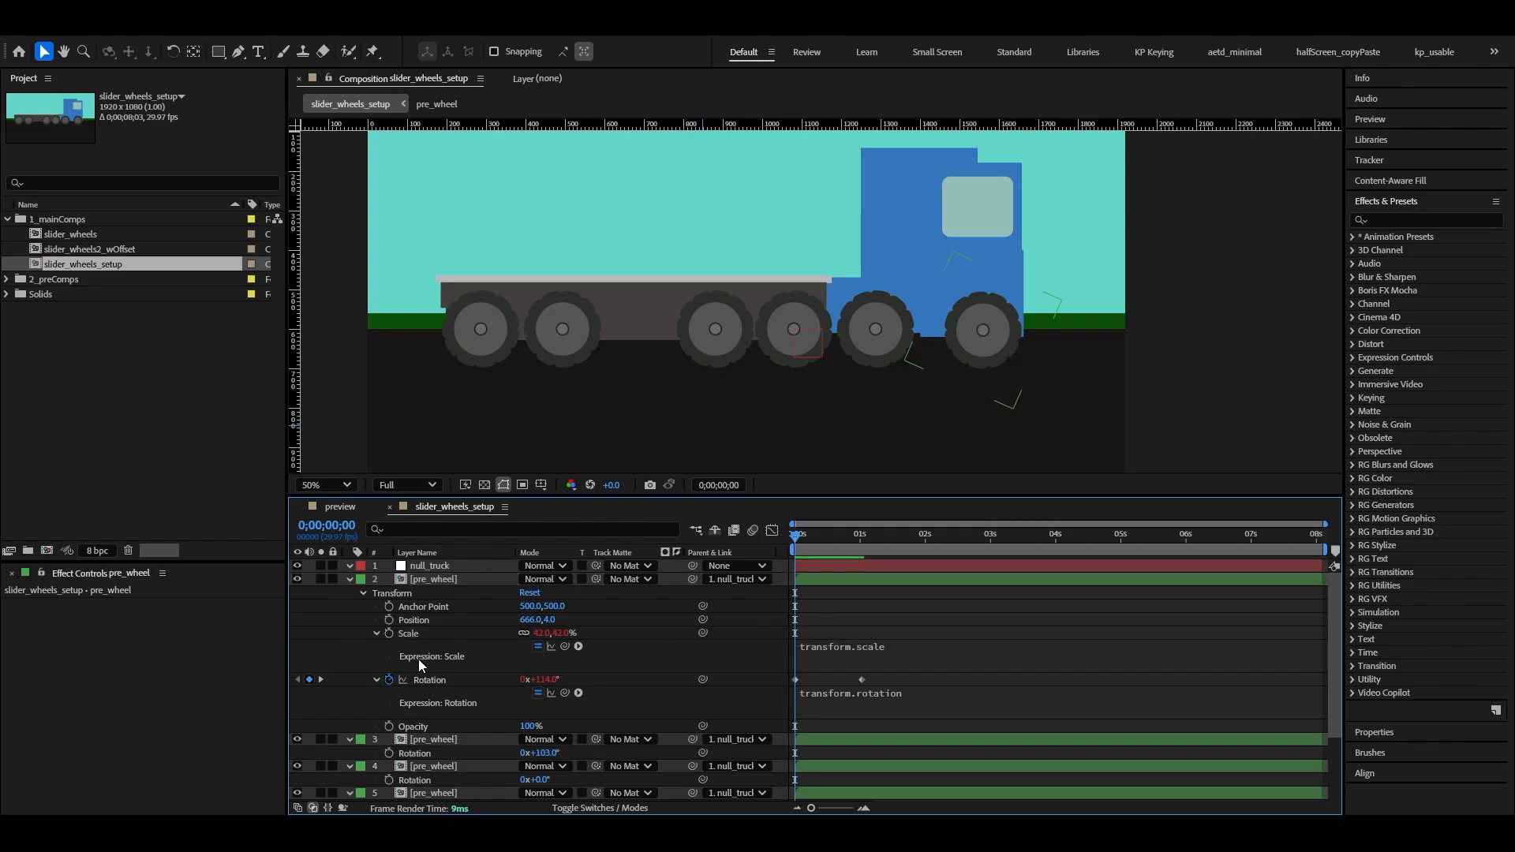
left_click(388, 633, "alt")
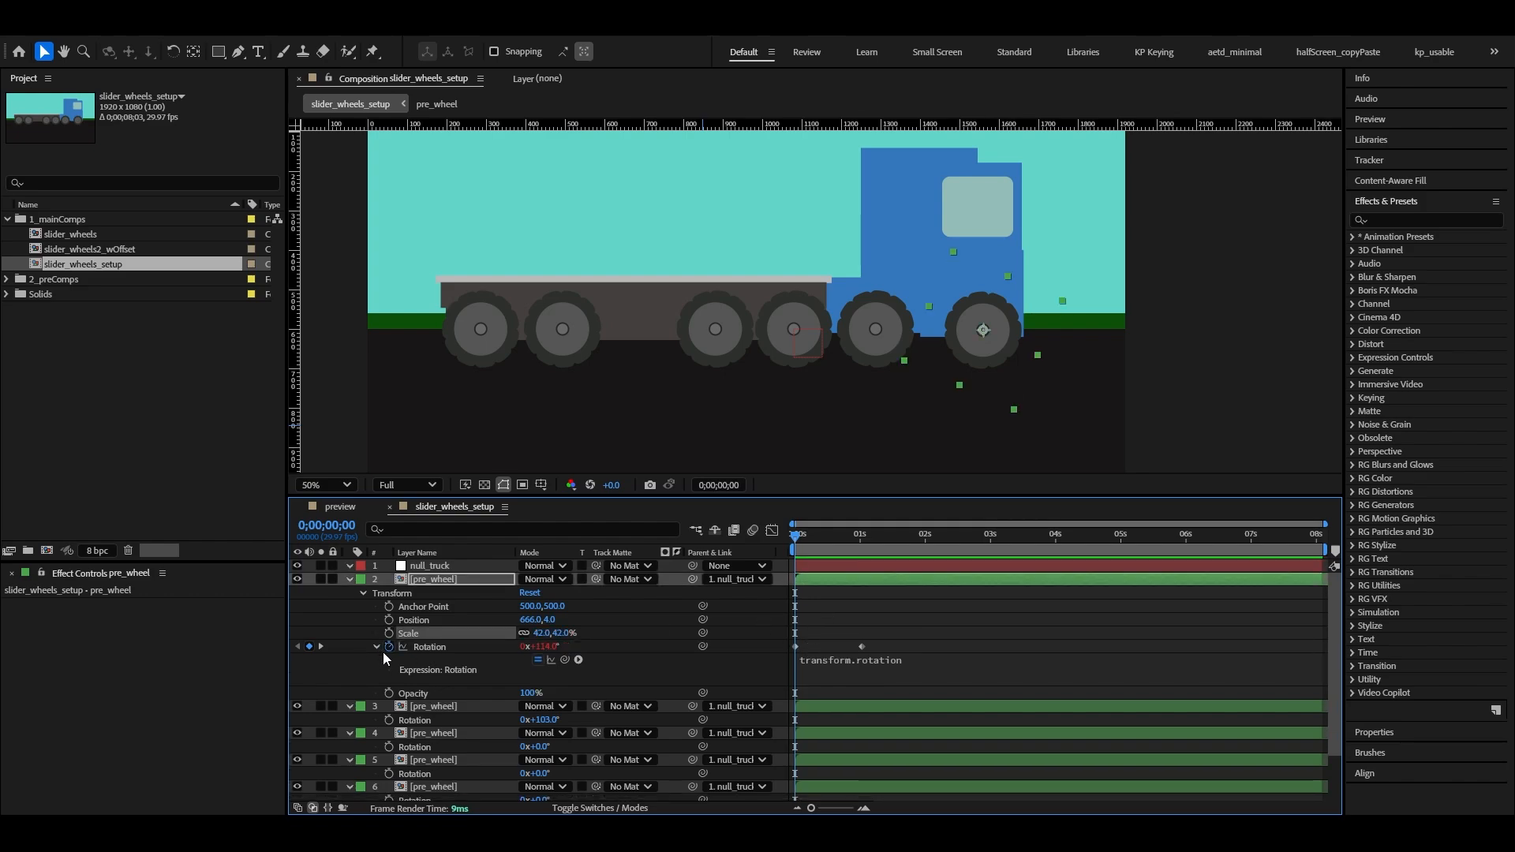
left_click(882, 596)
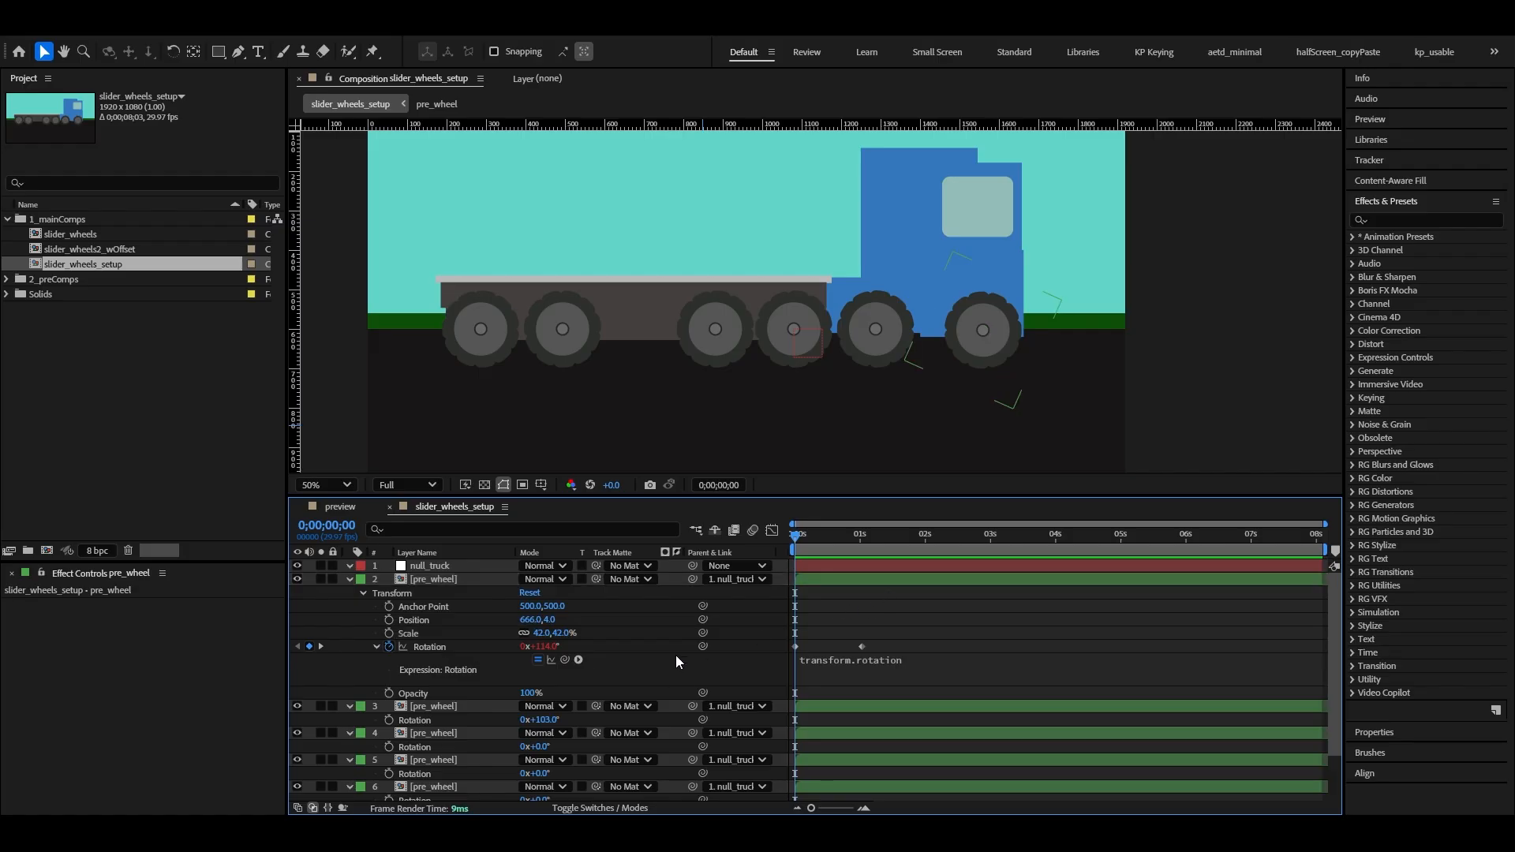
Step: Replace the topmost wheel's Rotation expression with the fixed value 45;
left_click(538, 660)
left_click(908, 658)
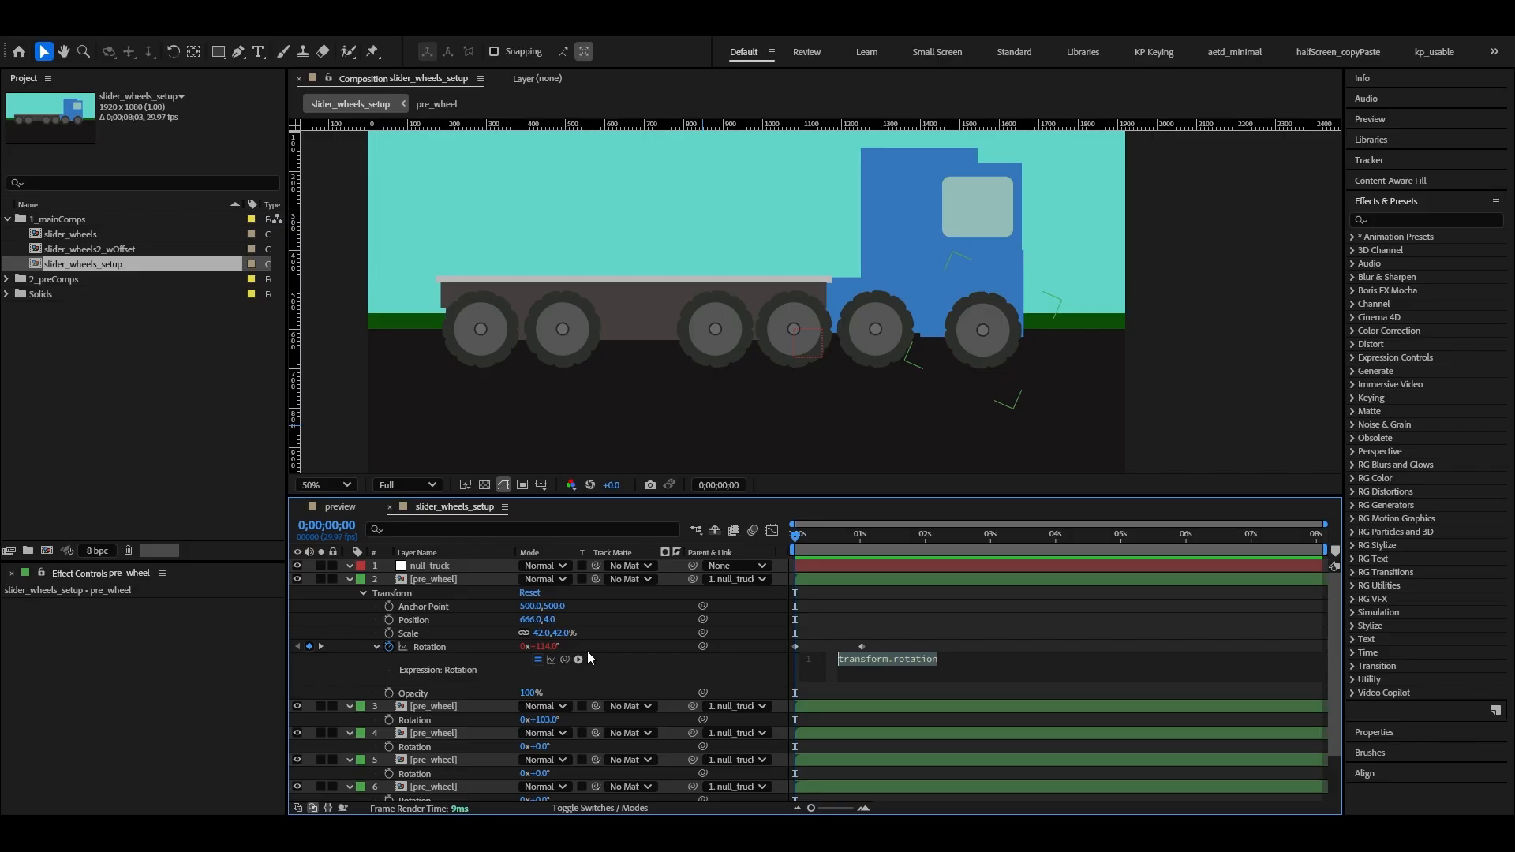
type("45;")
left_click(900, 615)
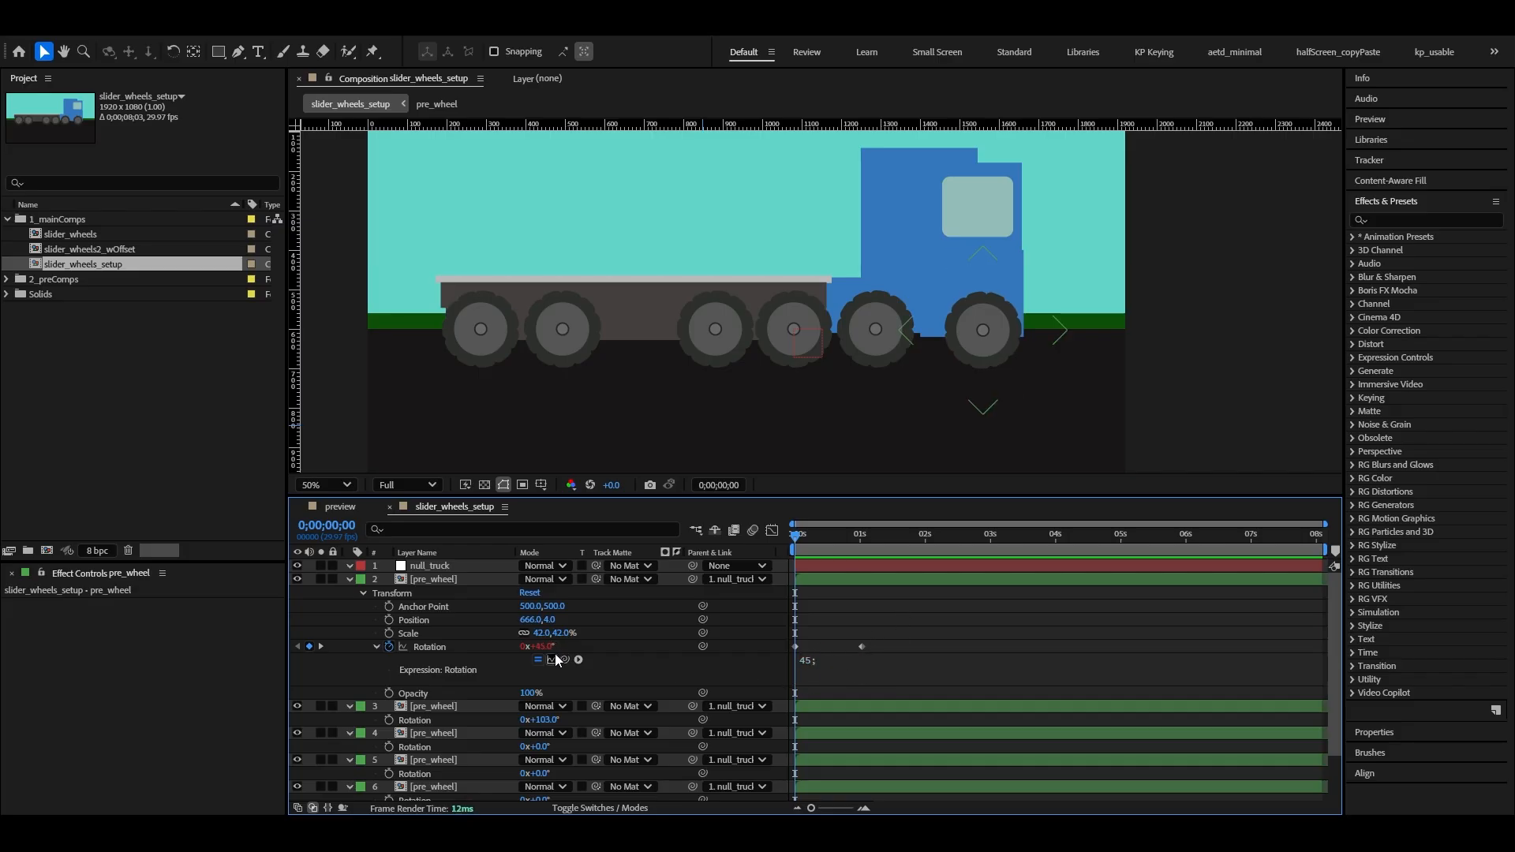
Step: Try to adjust the topmost wheel's Rotation value with the 45; expression active, then with it temporarily disabled, and re-enable the expression
left_click_drag(540, 646, 618, 643)
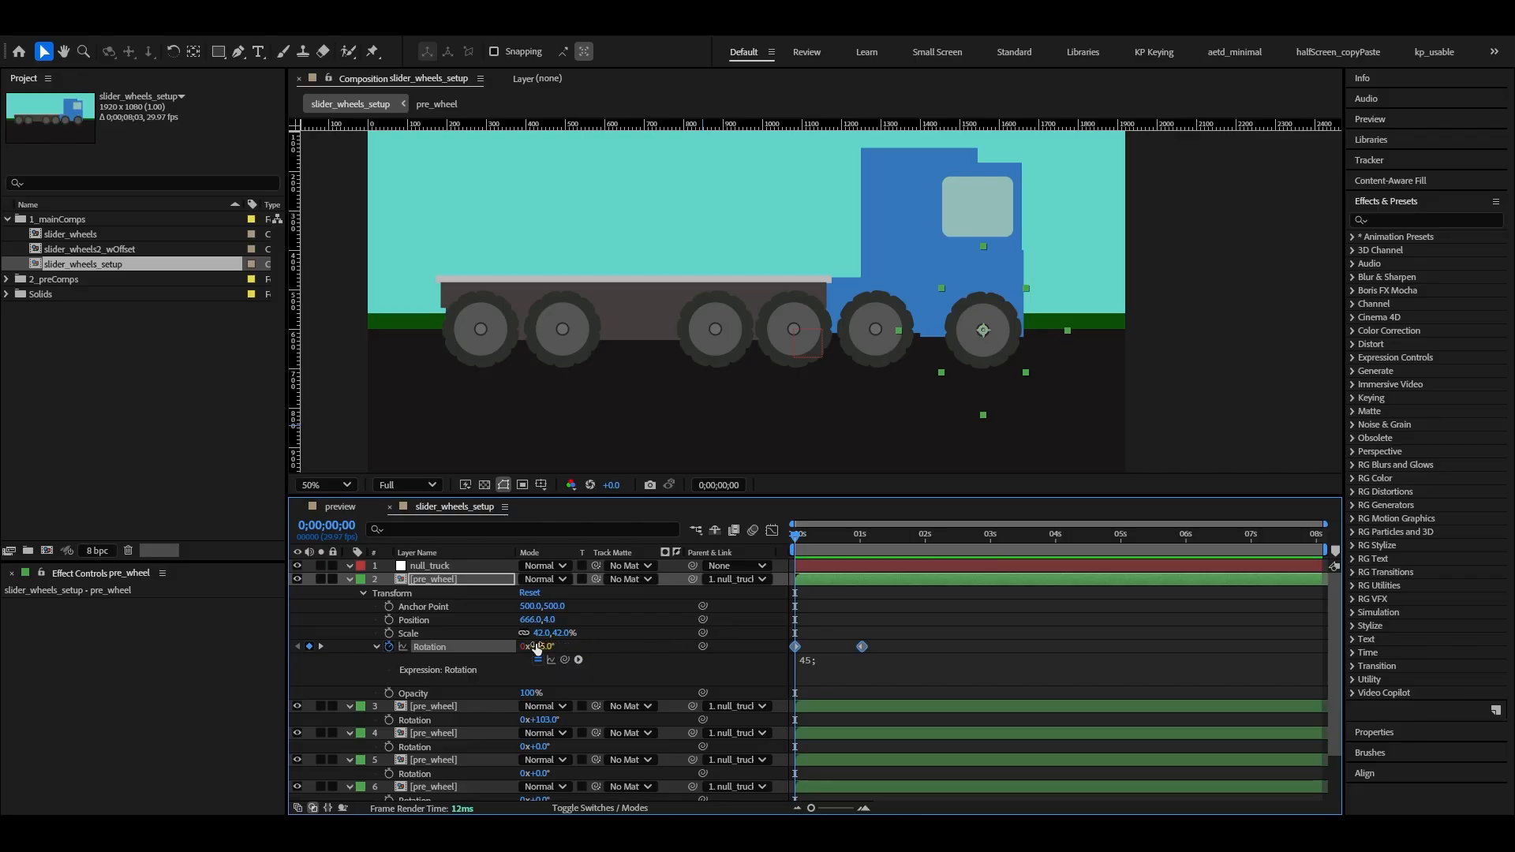
left_click(878, 650)
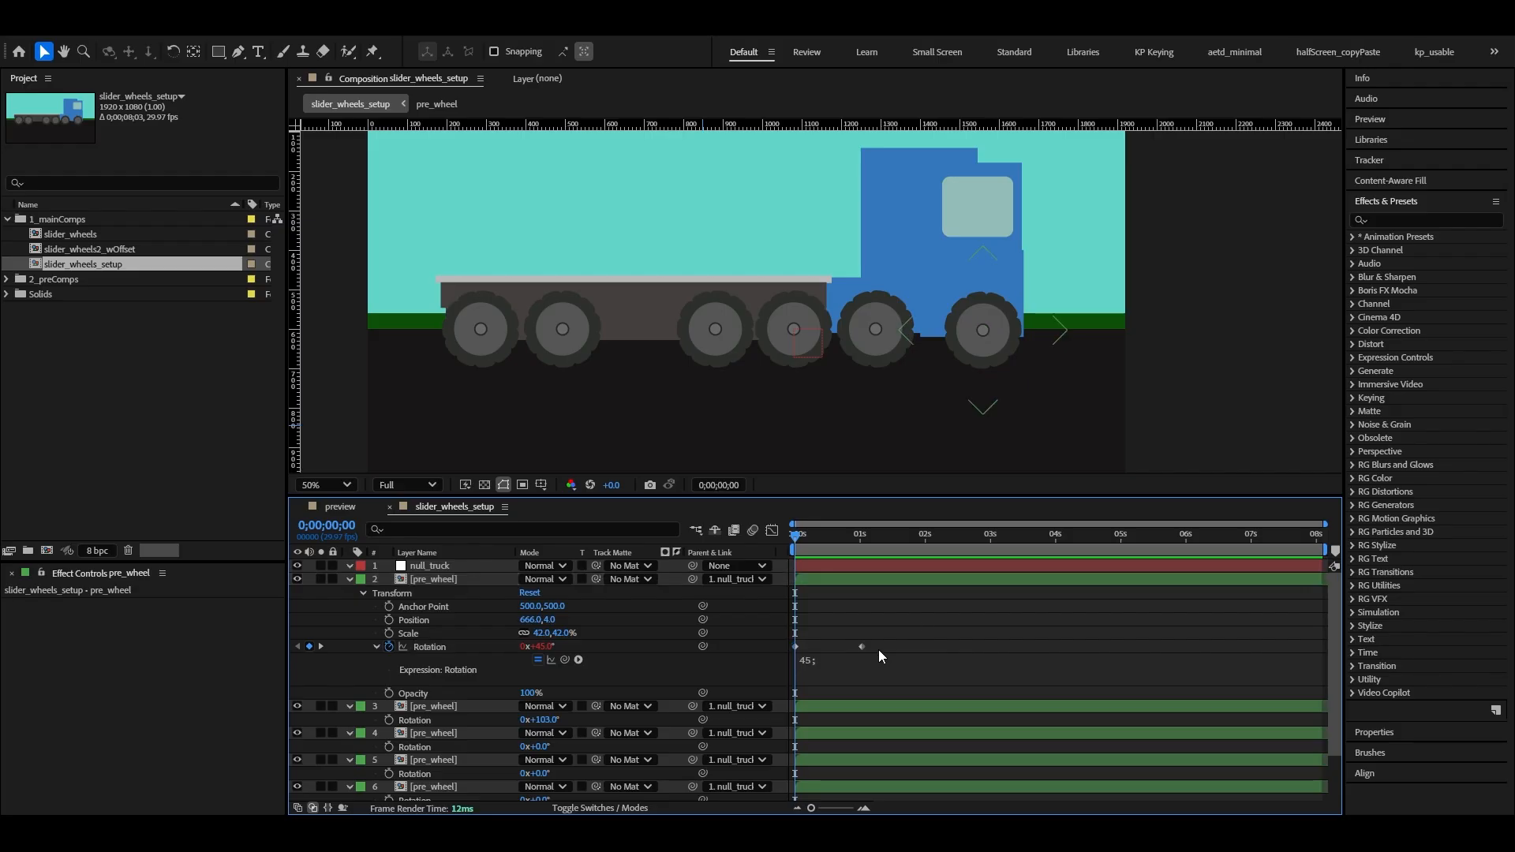
left_click(537, 660)
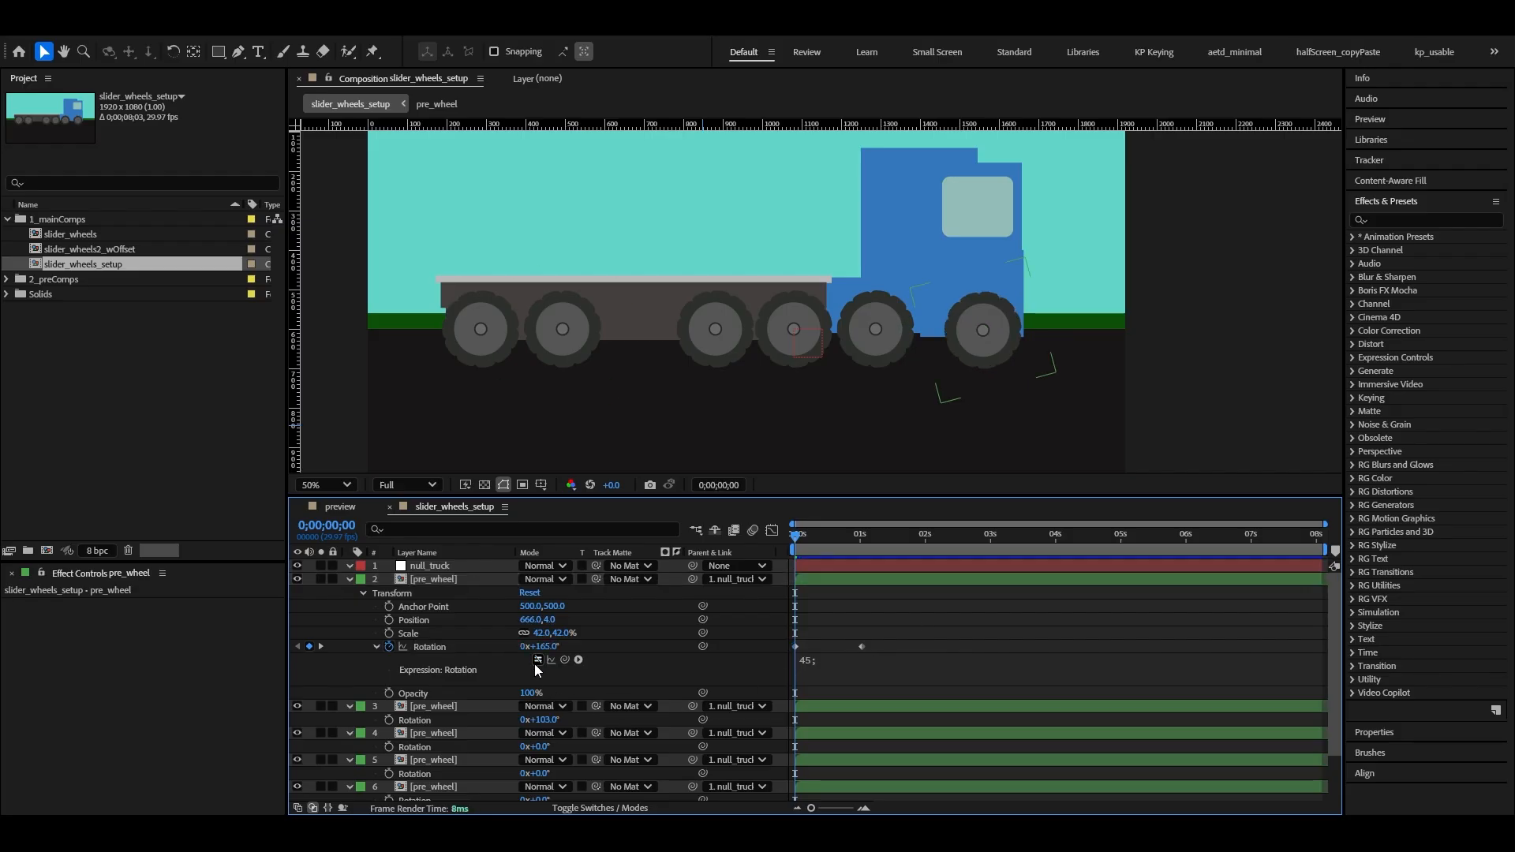
mouse_move(545, 646)
left_mouse_down()
mouse_move(604, 646)
mouse_move(550, 663)
left_mouse_up()
left_click(538, 660)
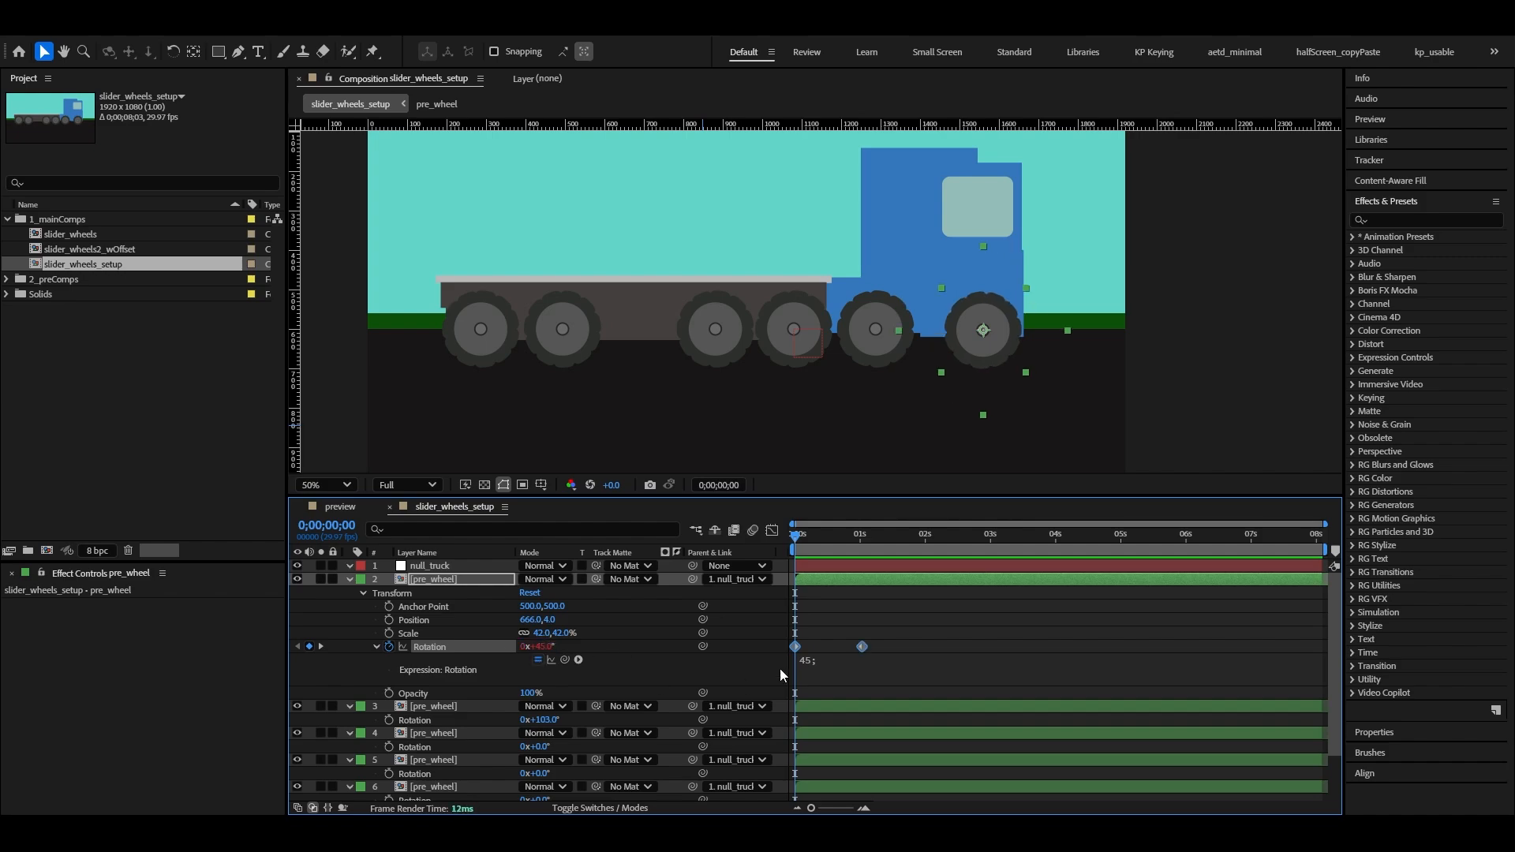
Step: Move the playhead to 0;00;00;20 and replace the topmost wheel's Rotation expression with value;
left_click_drag(811, 528, 826, 552)
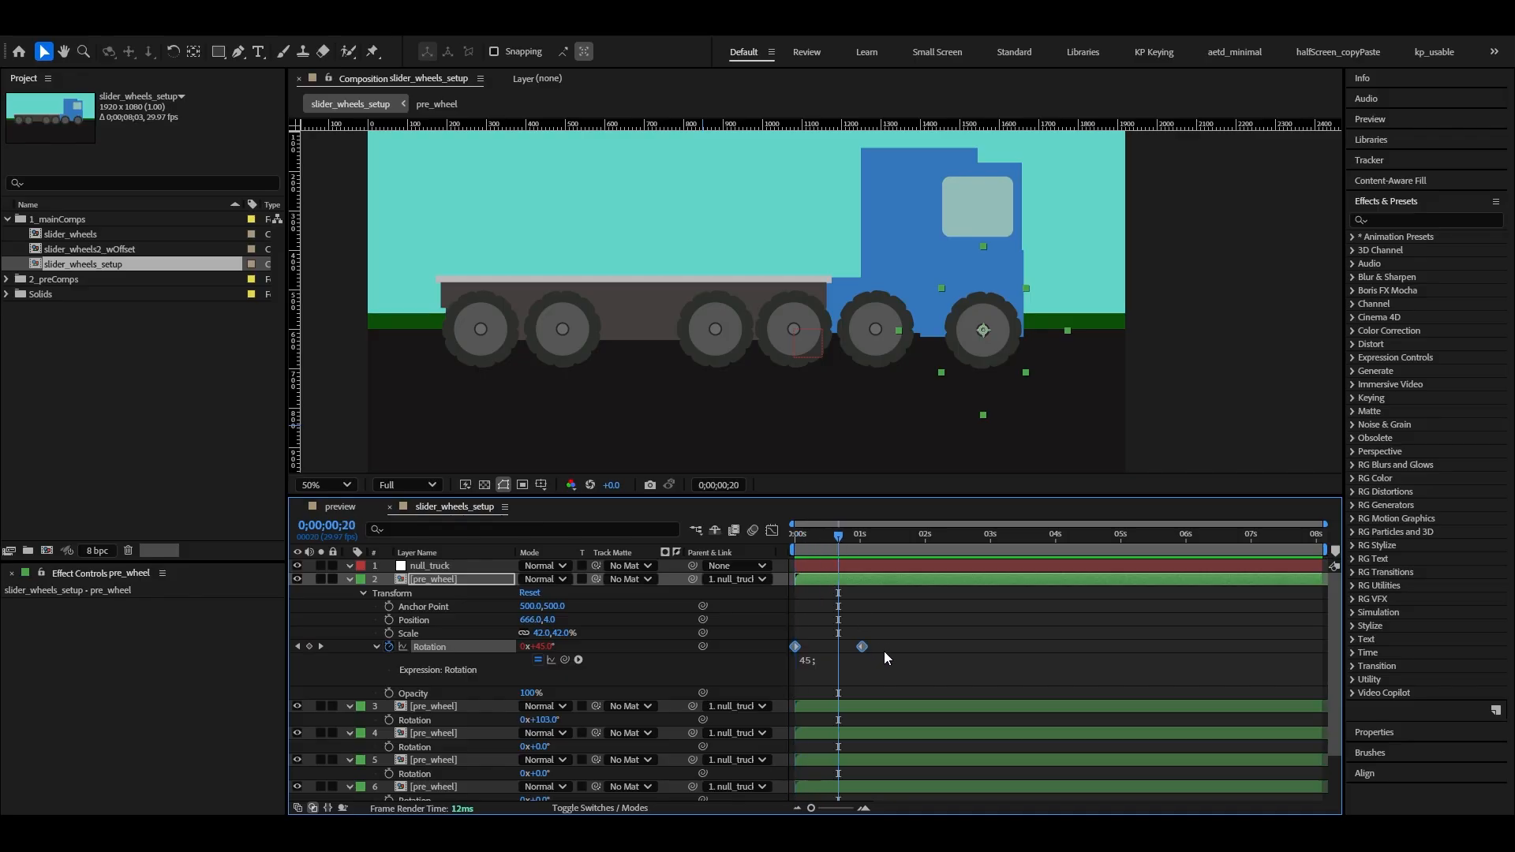
left_click(841, 607)
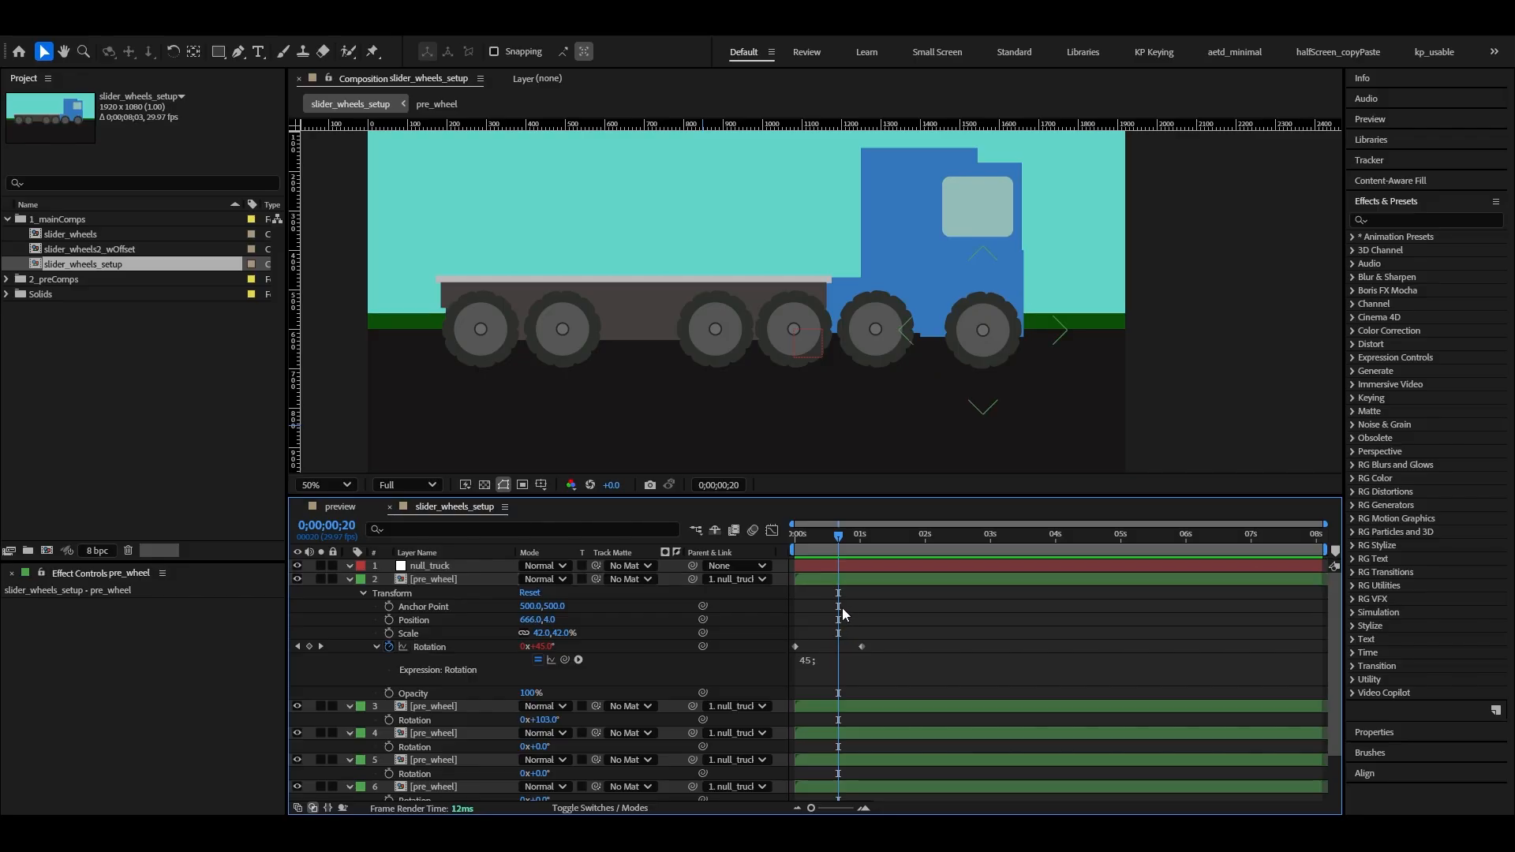
left_click(809, 668)
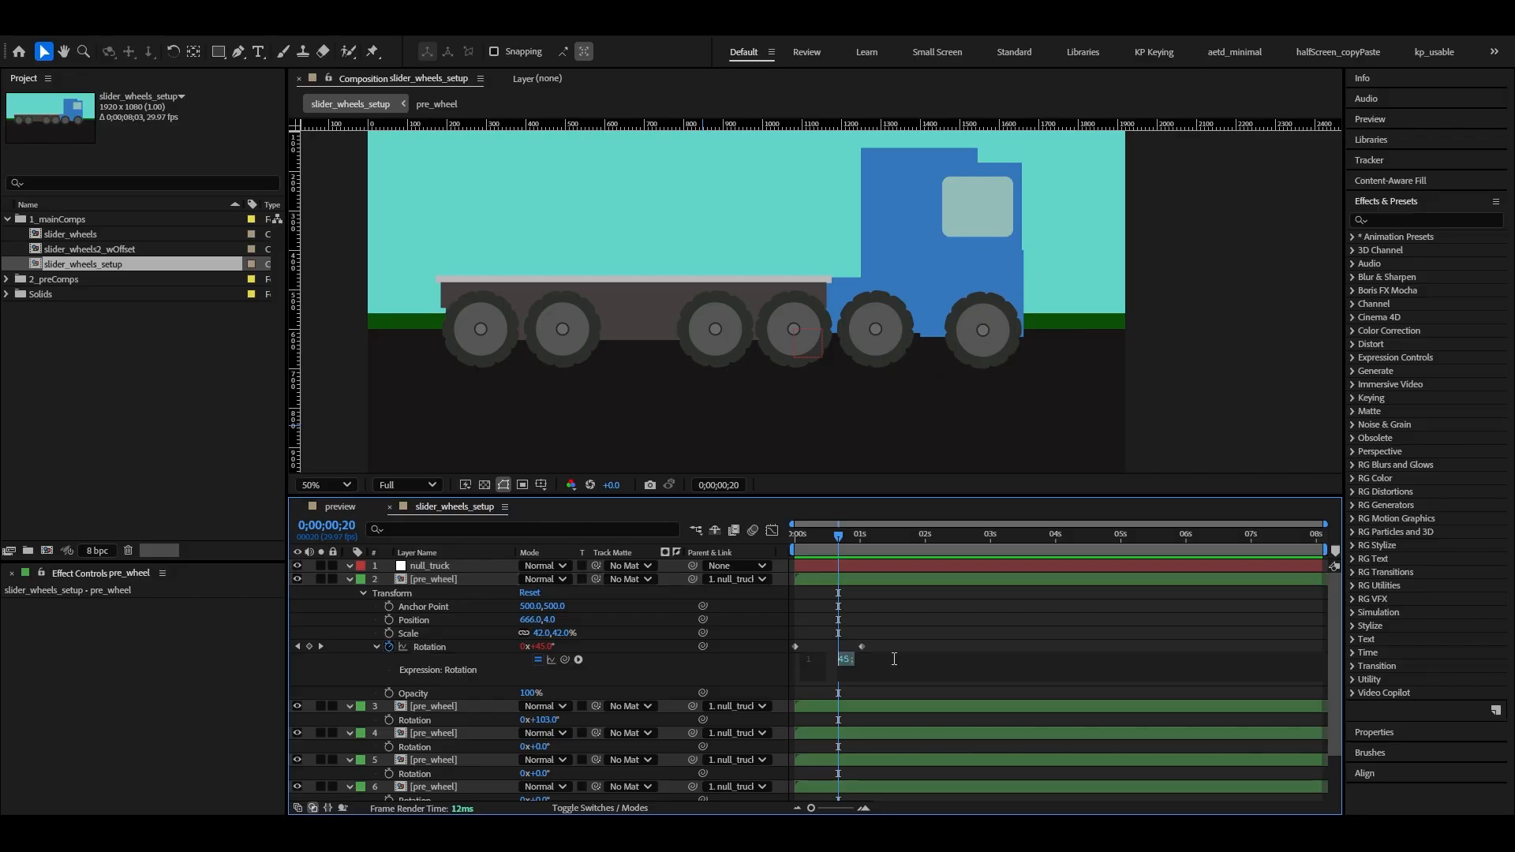
left_click(846, 659)
key("BackSpace")
key("BackSpace")
type("value")
left_click(886, 615)
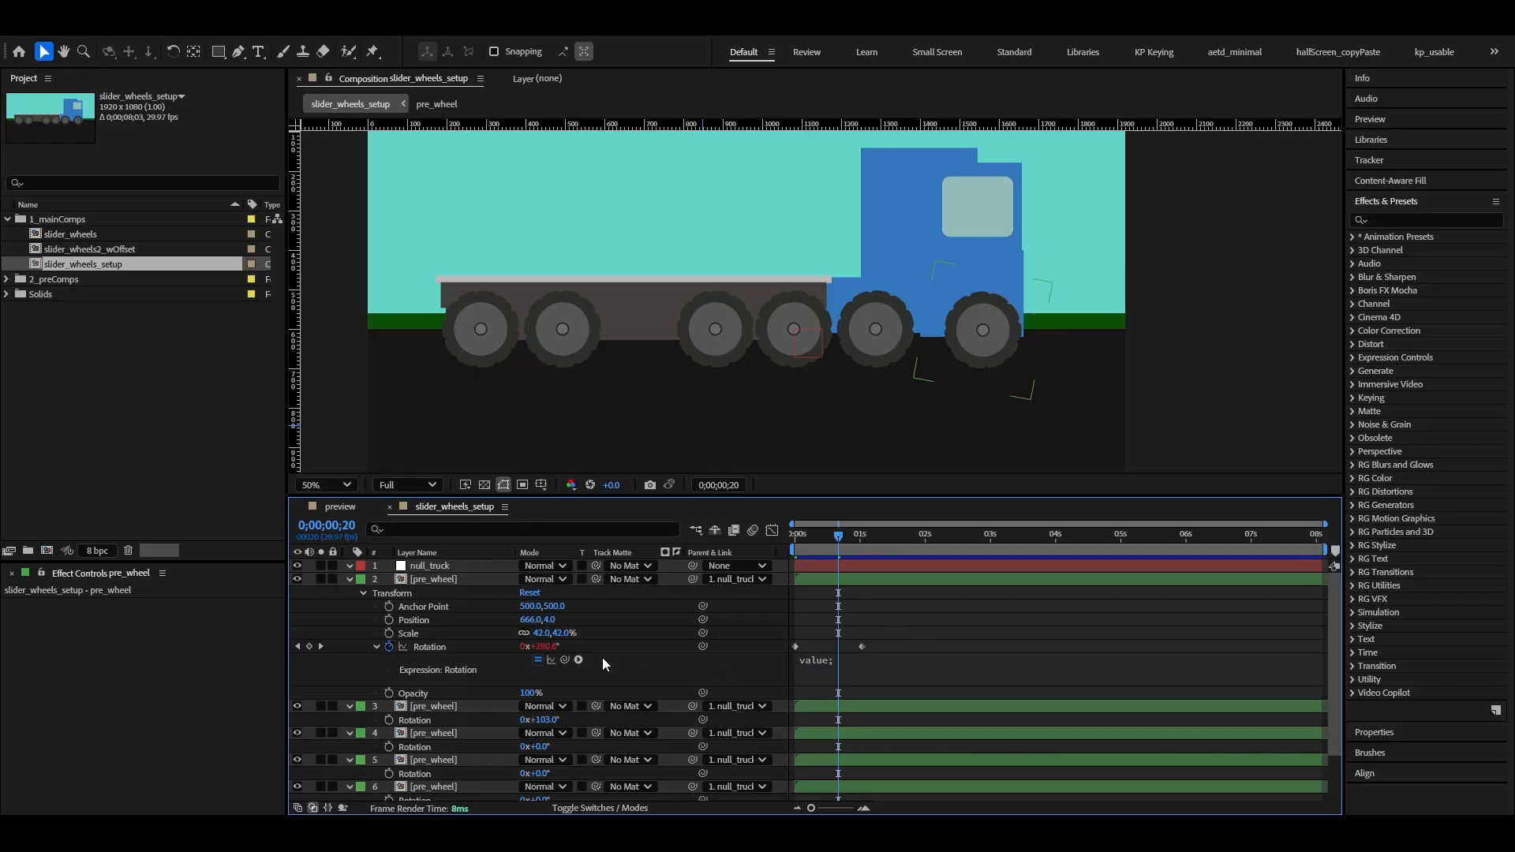
Step: Try adjusting the topmost wheel's Rotation value, collapse its expression, and remove all of its Rotation keyframes
left_click(543, 647)
left_click(542, 647)
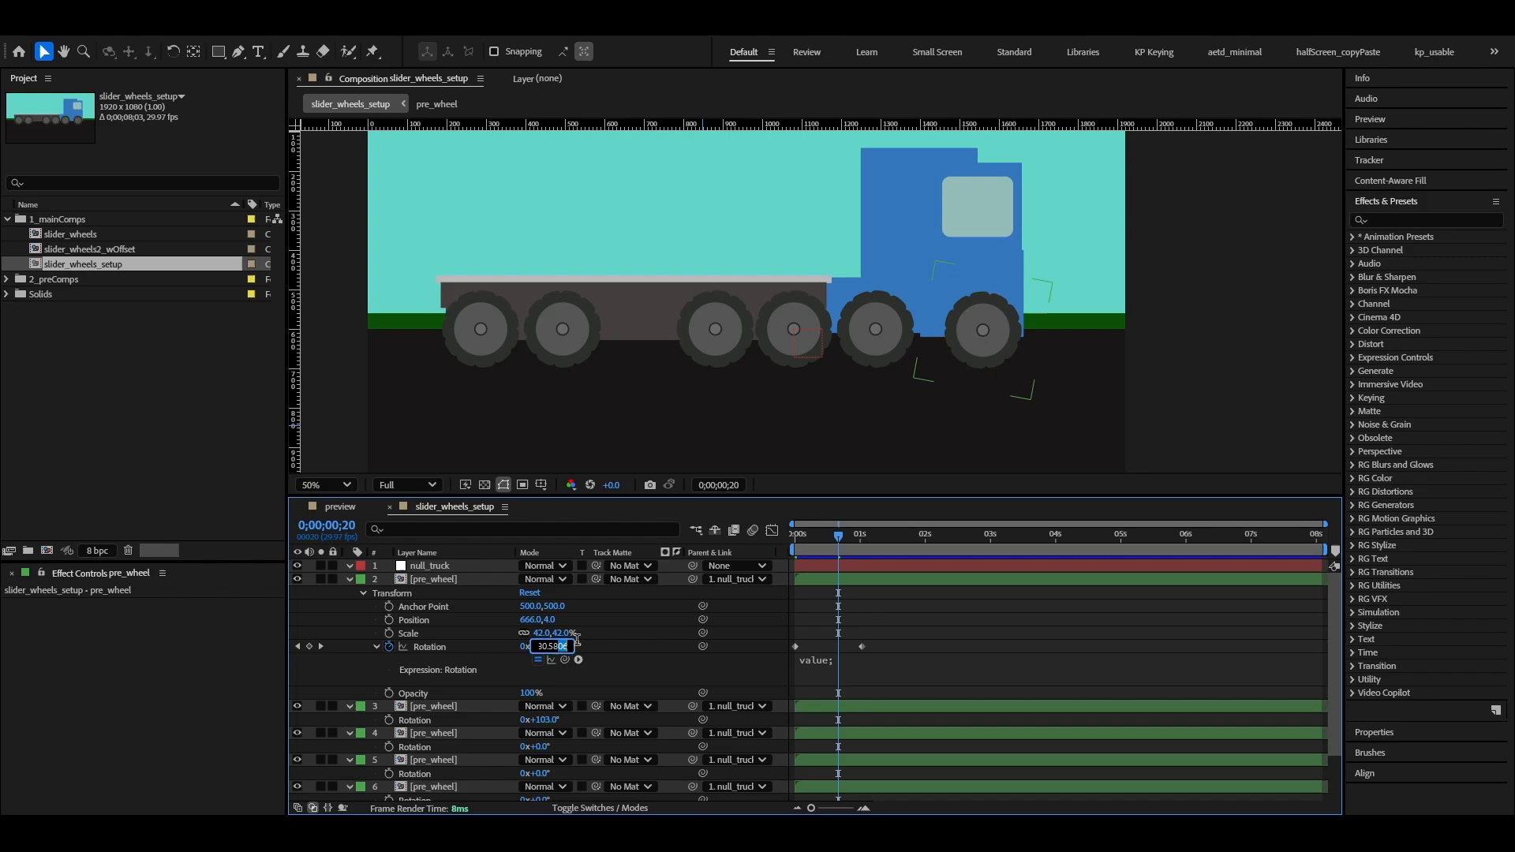
left_click(619, 645)
left_click_drag(550, 646, 546, 646)
left_click(377, 647)
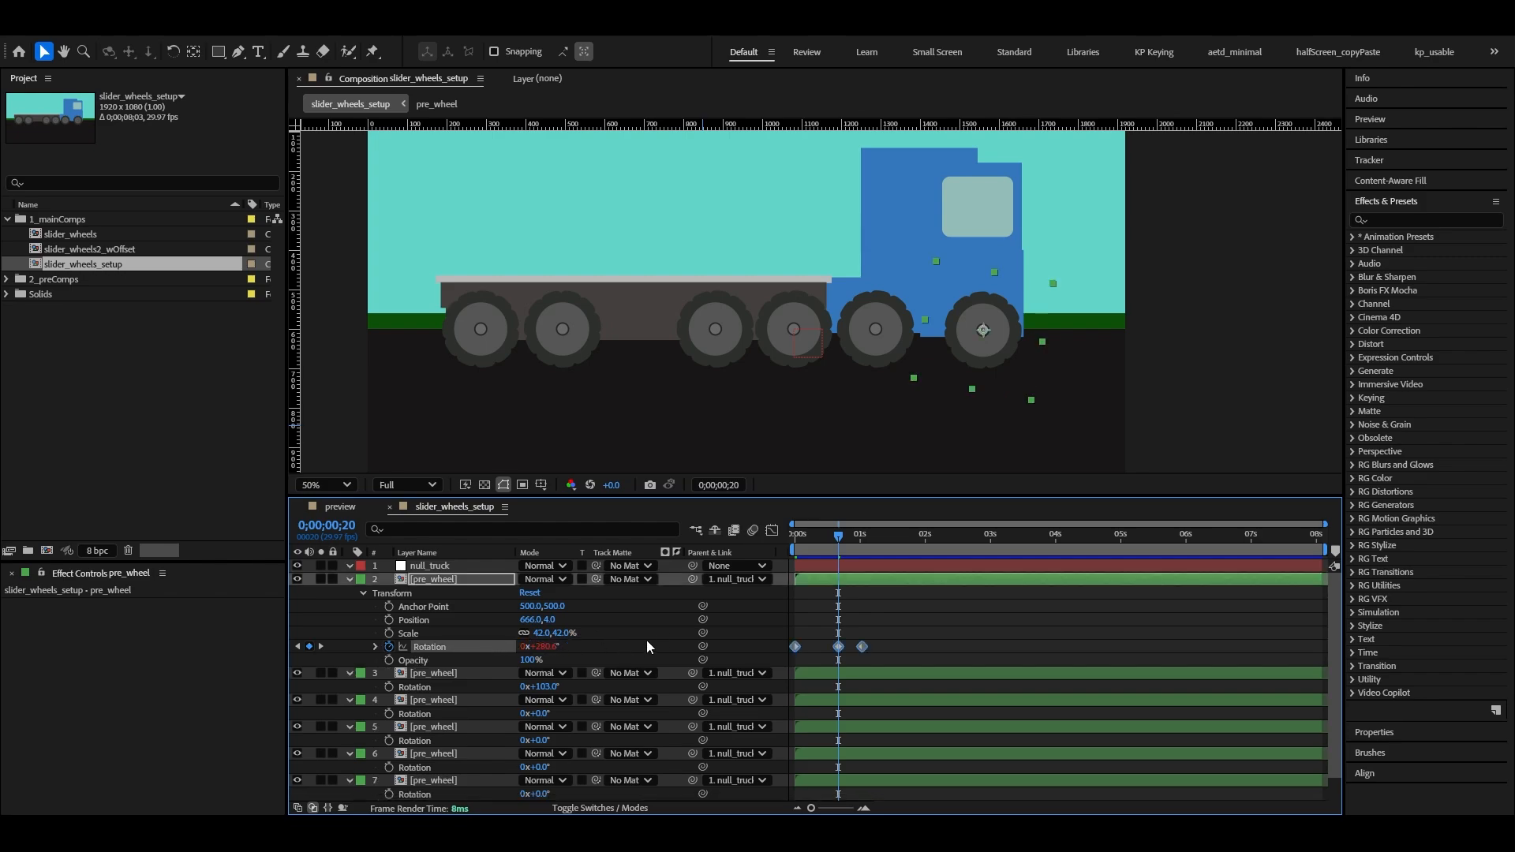
left_click(617, 648)
left_click(389, 646)
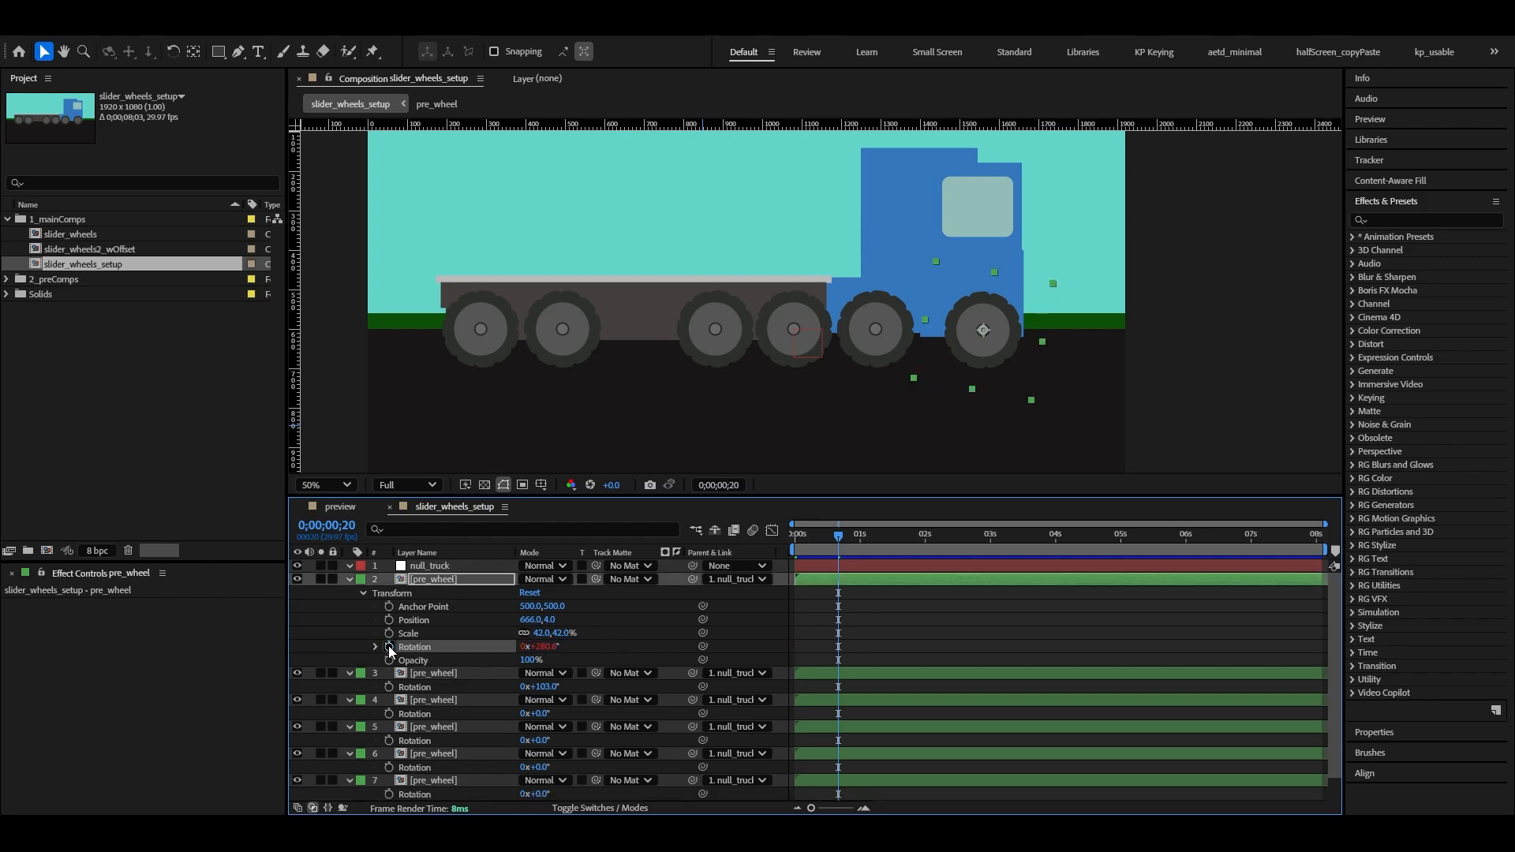
Step: Set the topmost wheel's Rotation to 180°
left_click(543, 646)
left_click(583, 645)
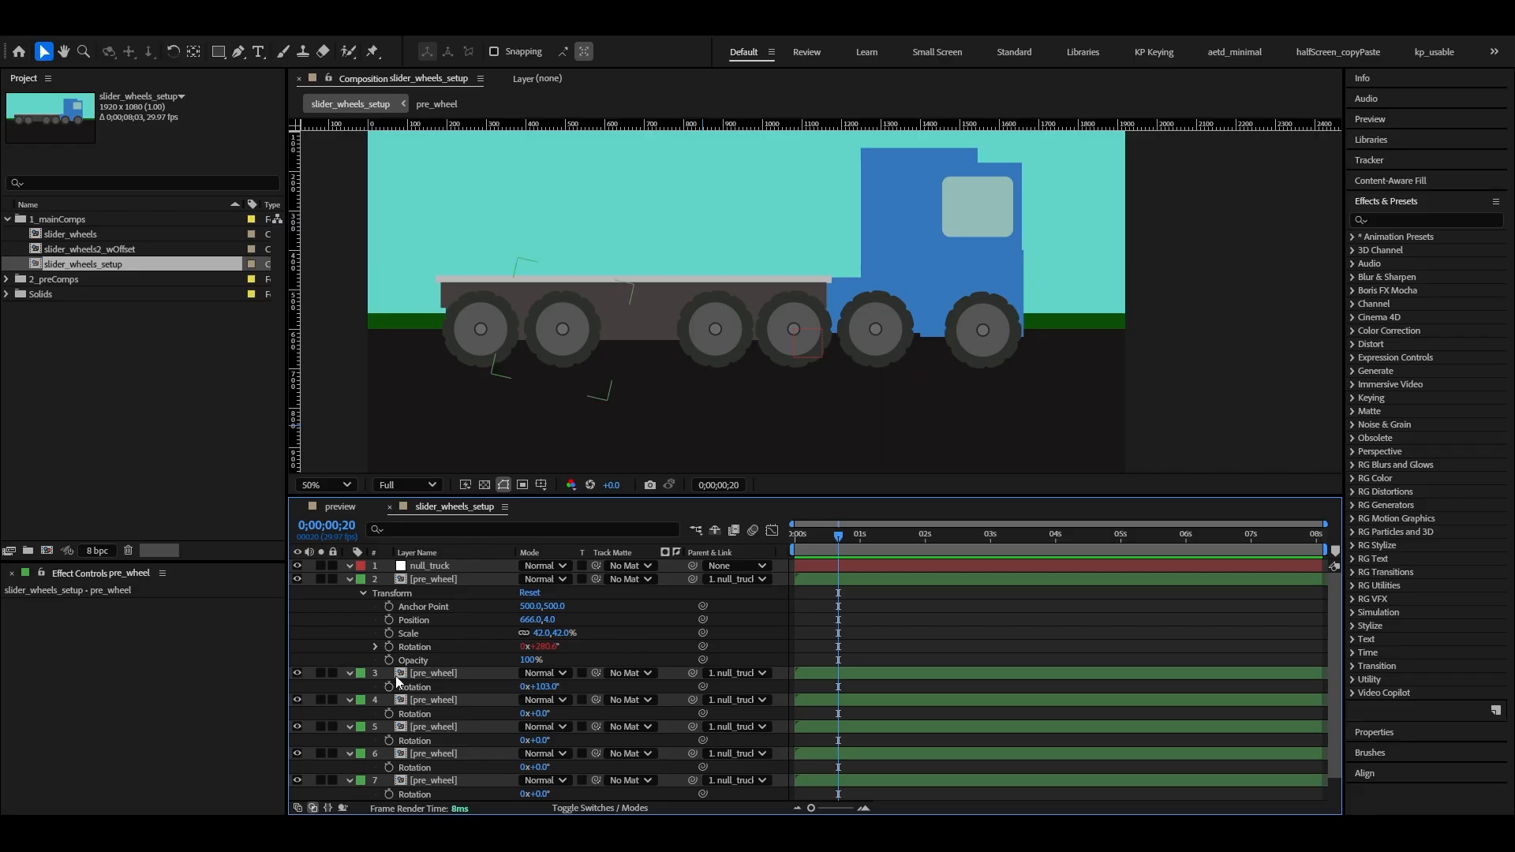
left_click(543, 646)
type("180")
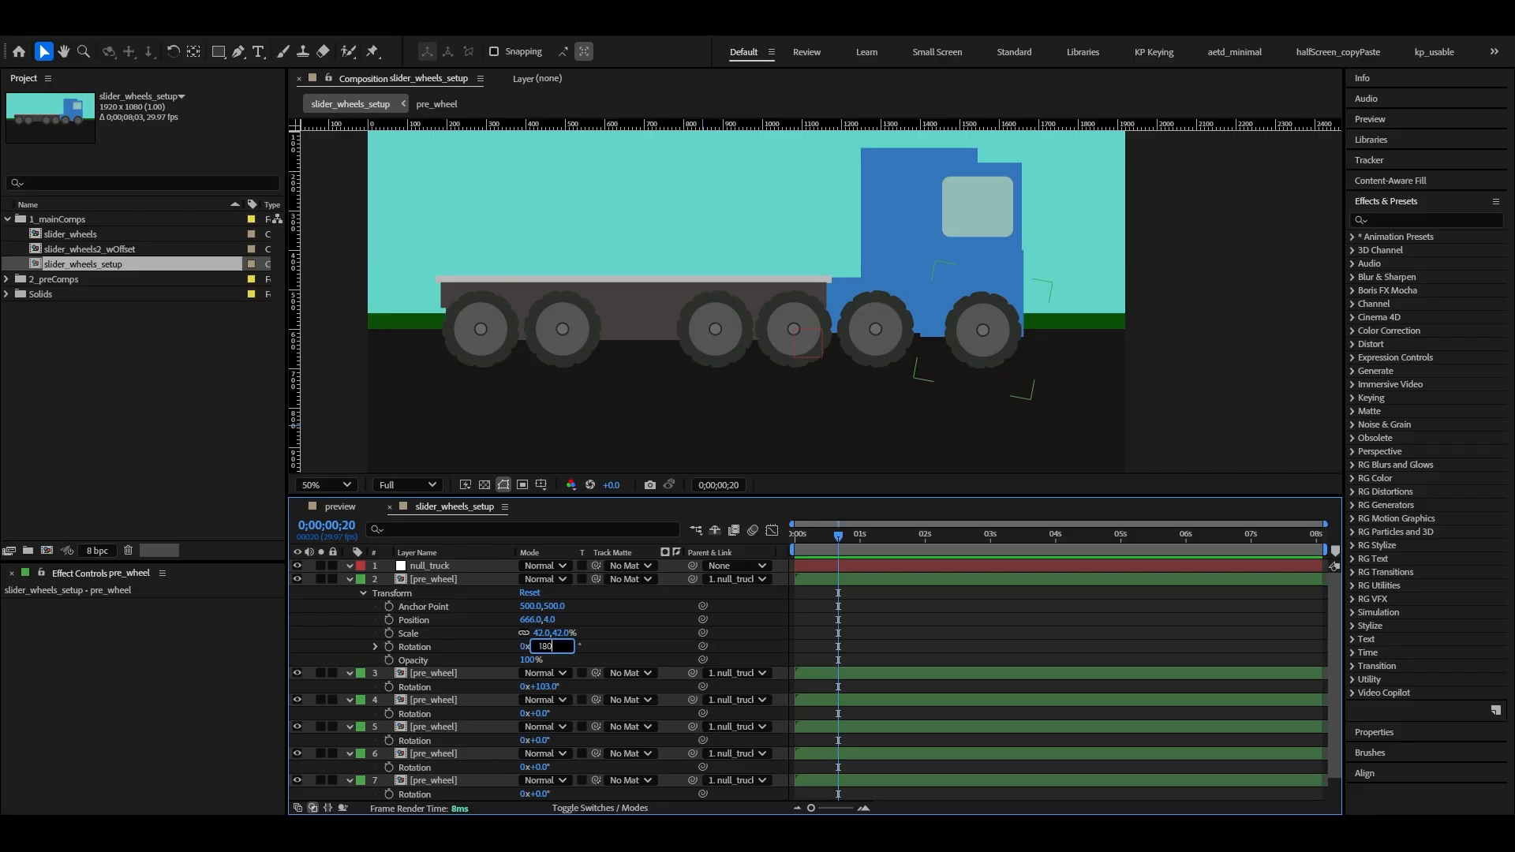
key("Return")
left_click(853, 638)
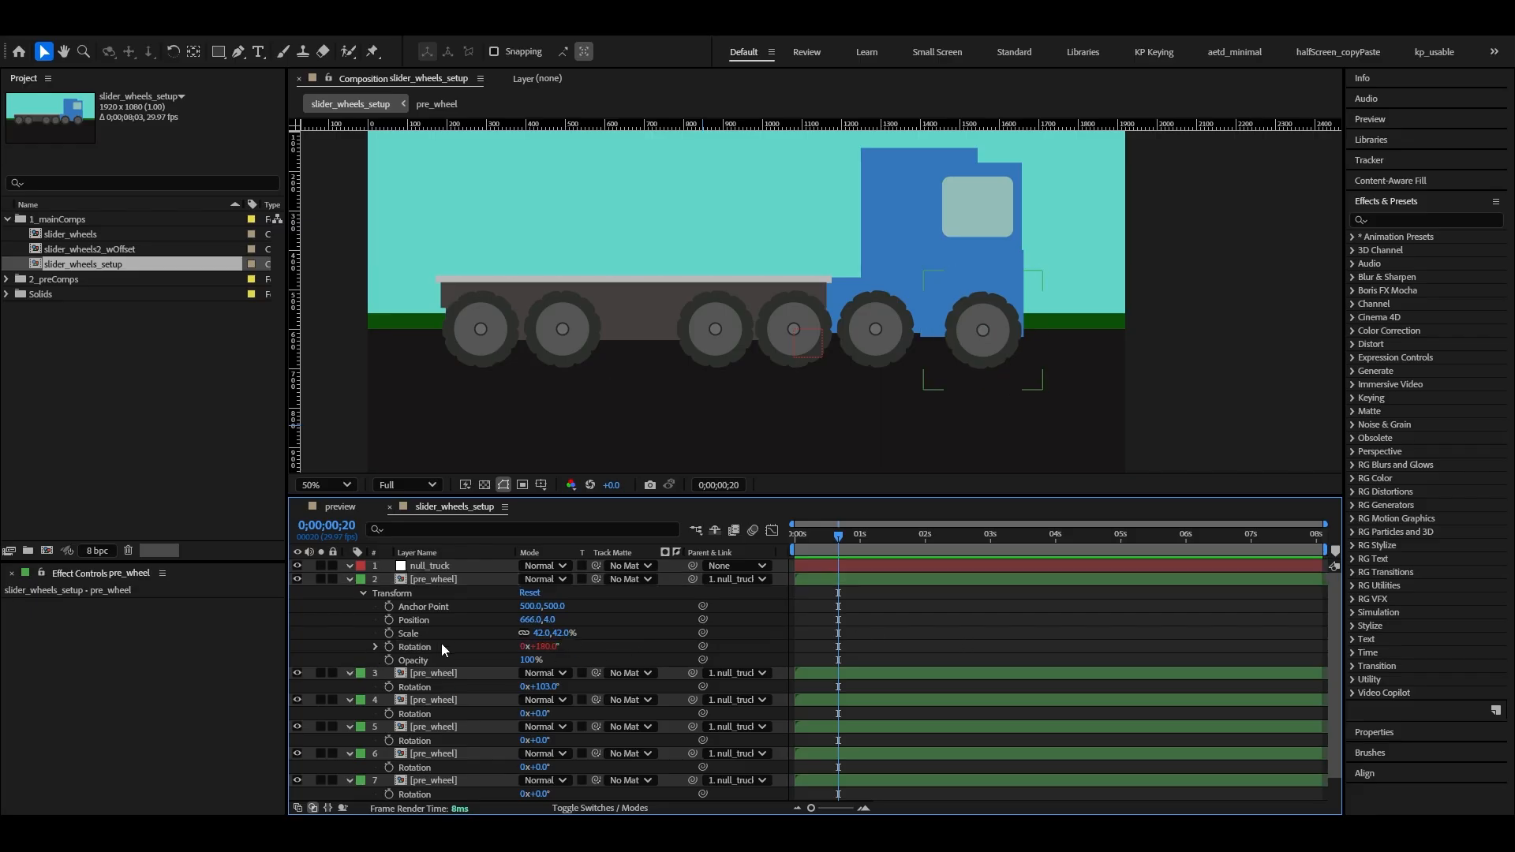
Step: Expand the topmost wheel's Rotation expression and change it to value+100;
left_click(376, 647)
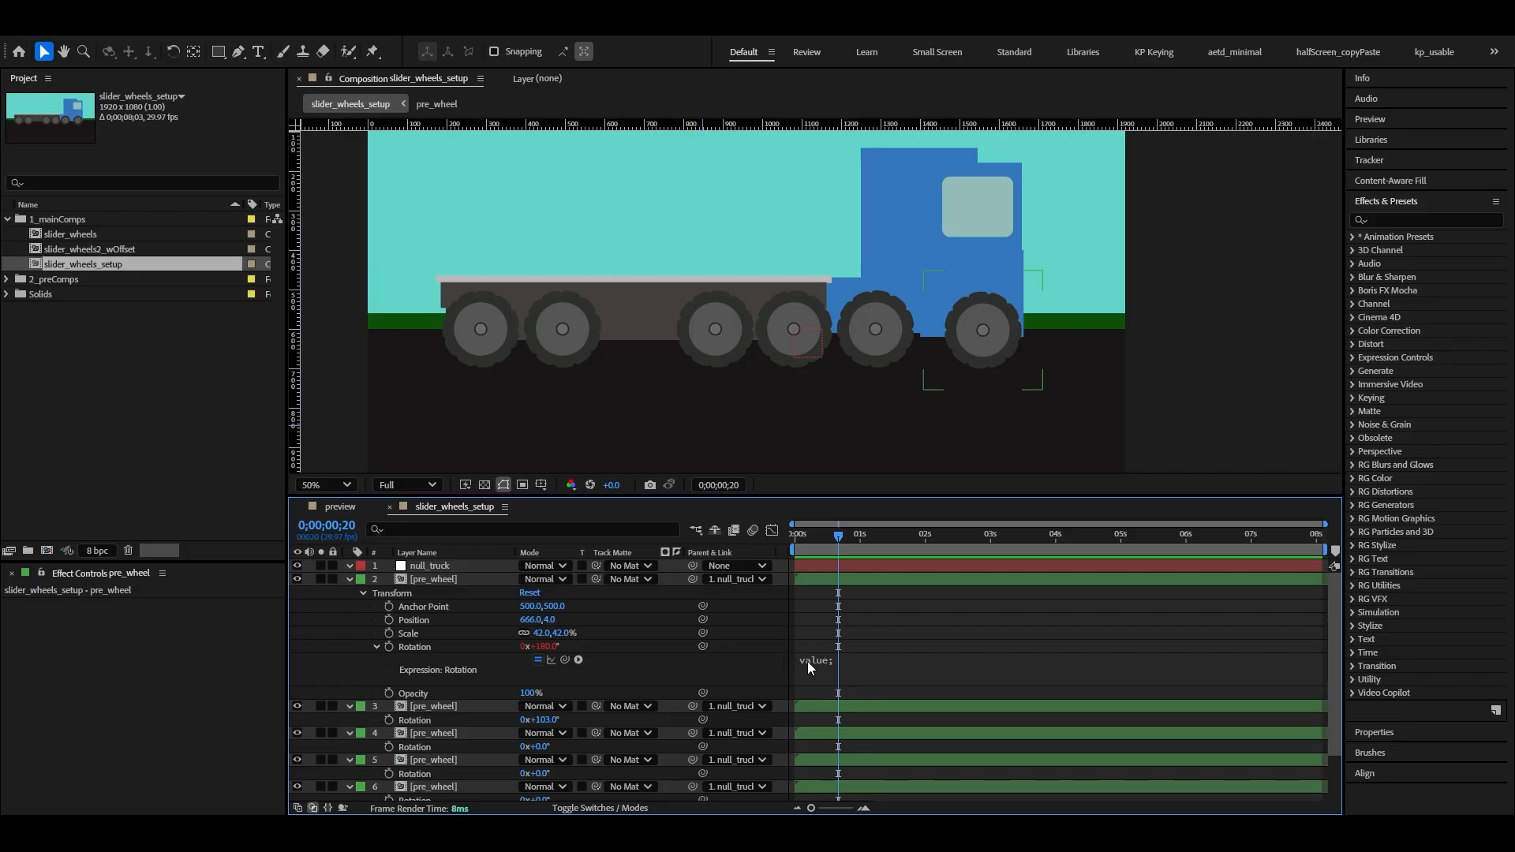
left_click(845, 663)
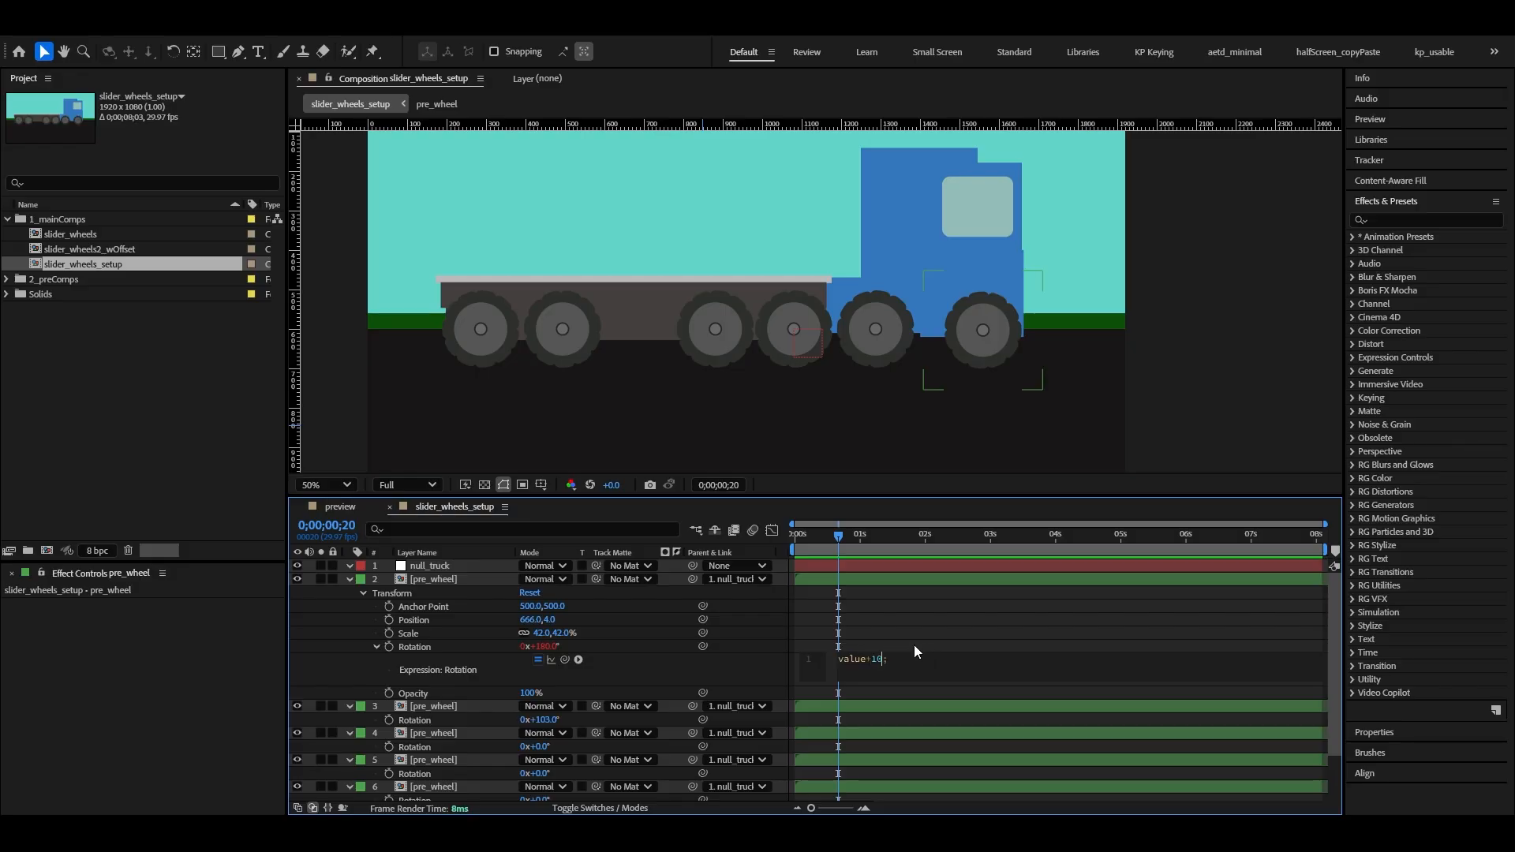
type("0")
left_click(885, 609)
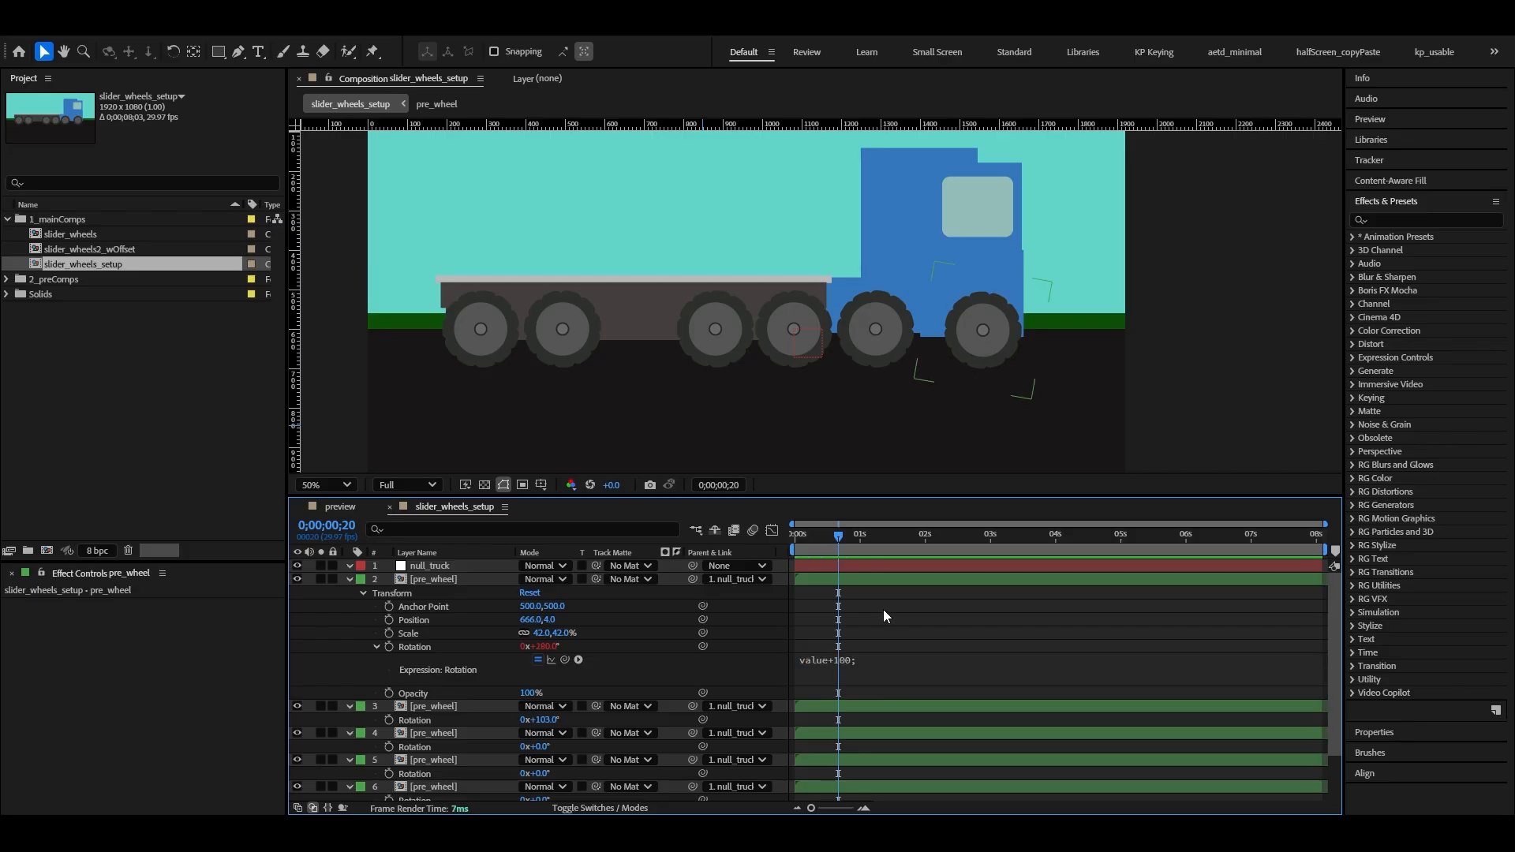
Step: Check the topmost wheel's underlying Rotation value and scrub the playhead back to 0;00;00;04
left_click(541, 646)
left_click(840, 617)
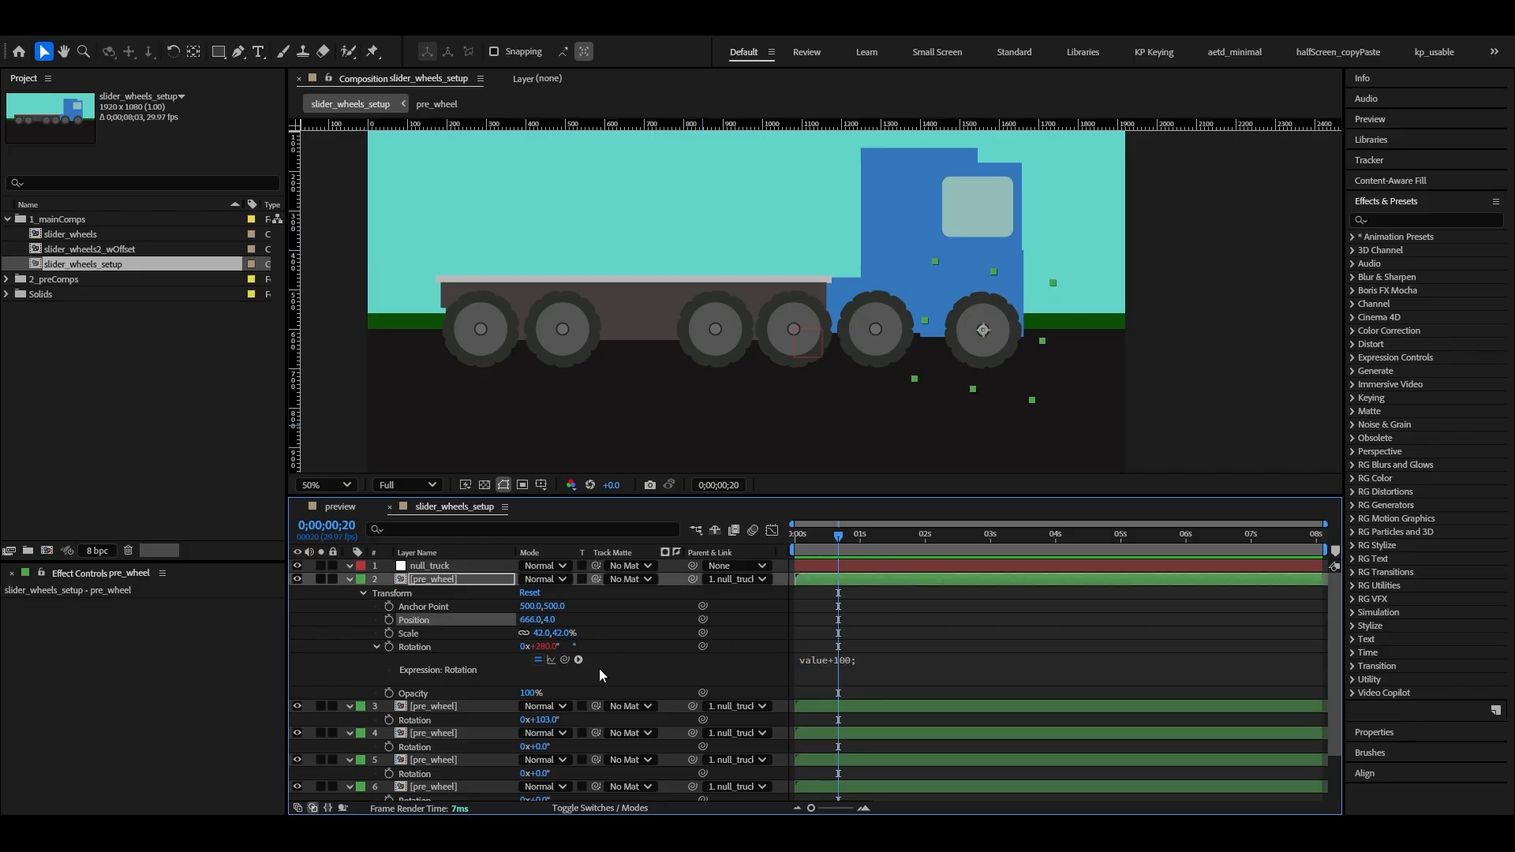
left_click(887, 634)
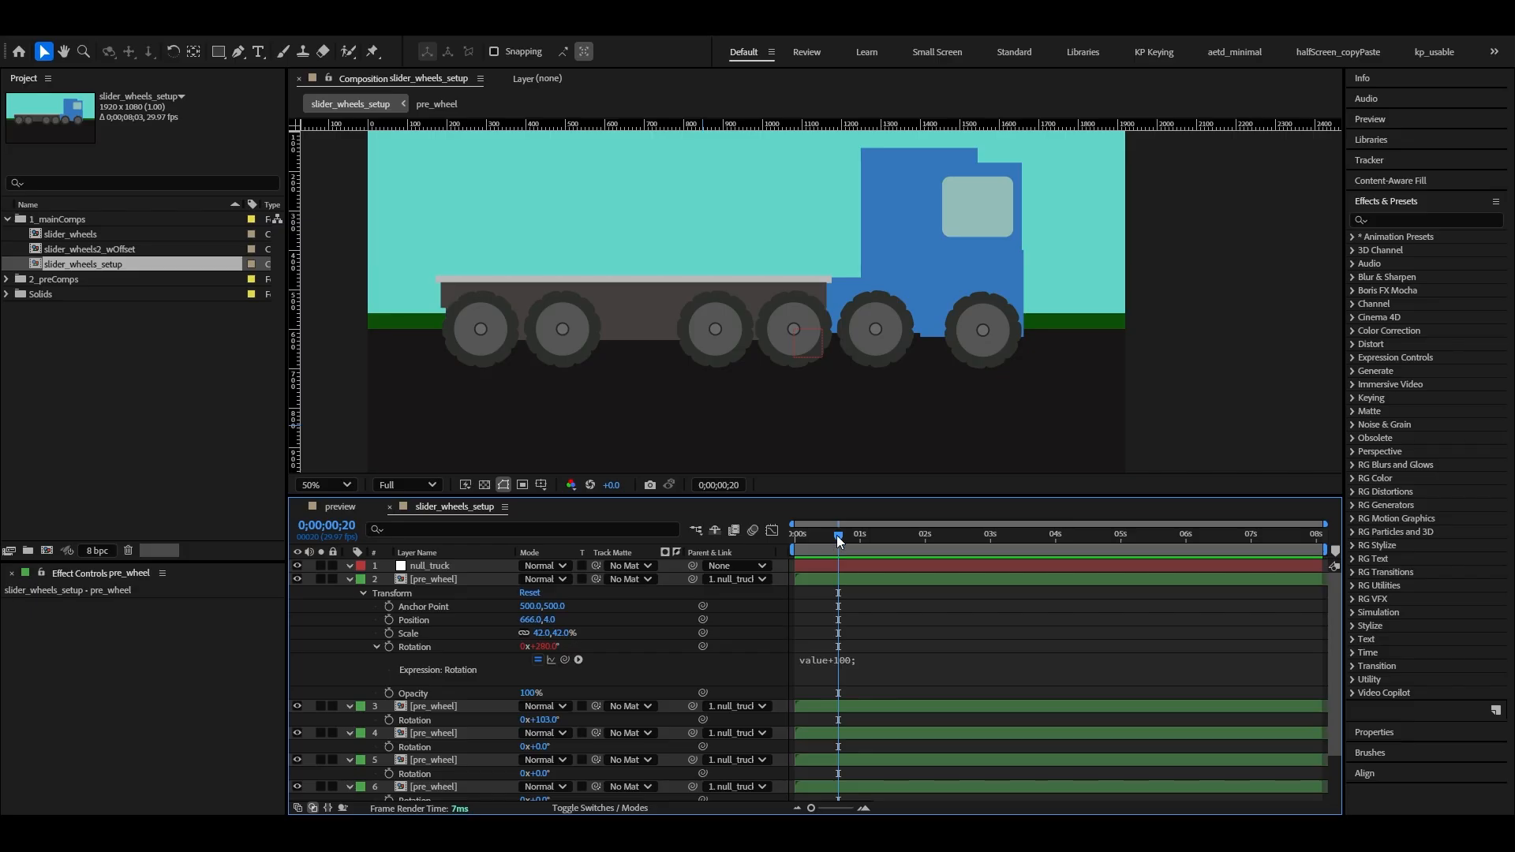
left_click_drag(817, 532, 803, 532)
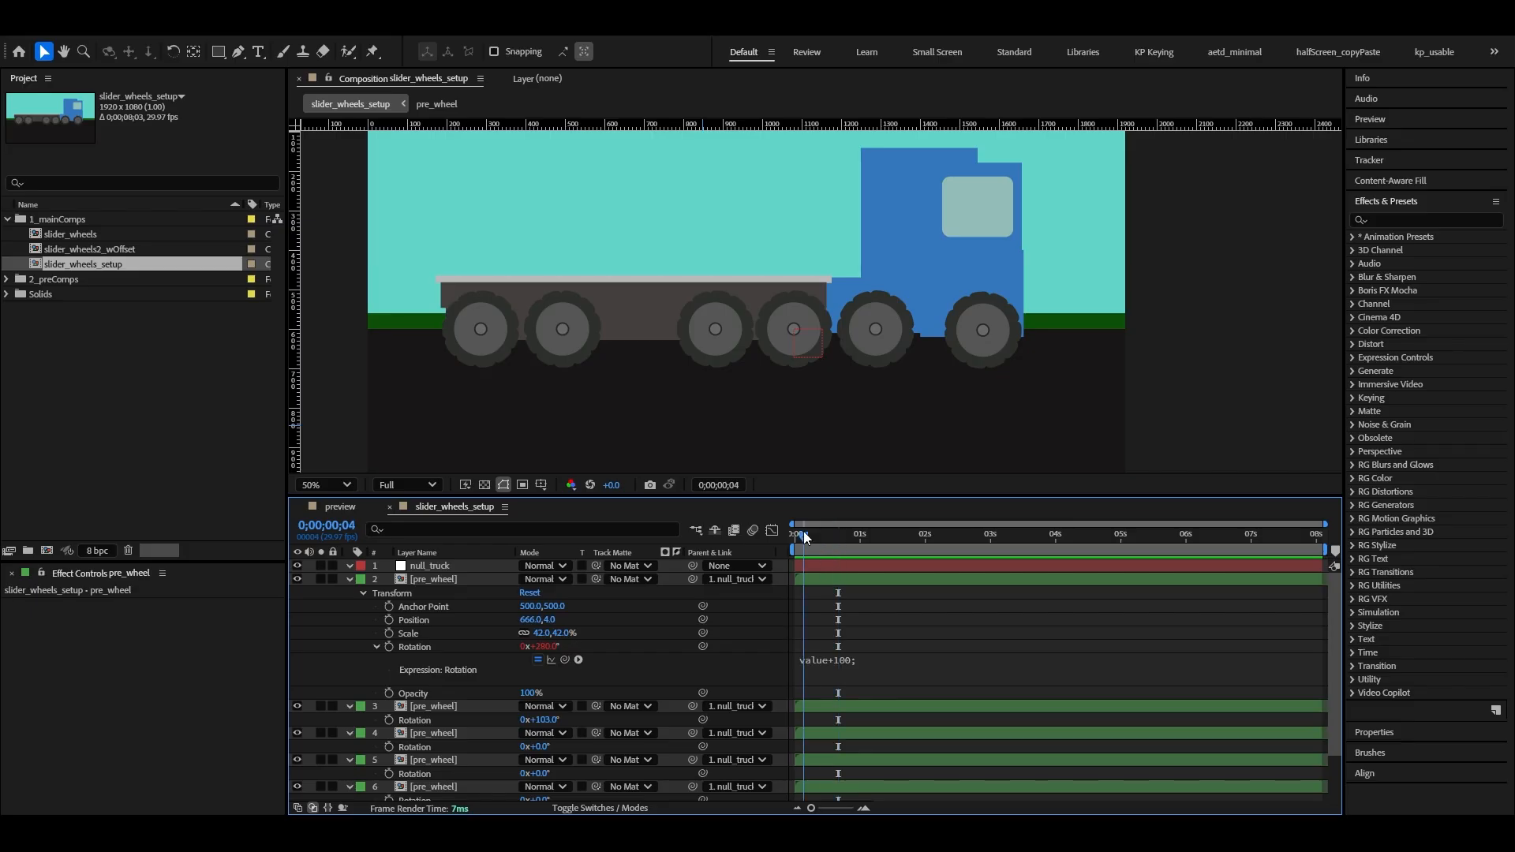
Step: Increase the topmost wheel's underlying Rotation until its value with the expression is about 345°
left_click(548, 647)
mouse_move(552, 646)
left_mouse_down()
mouse_move(769, 660)
mouse_move(550, 652)
left_mouse_up()
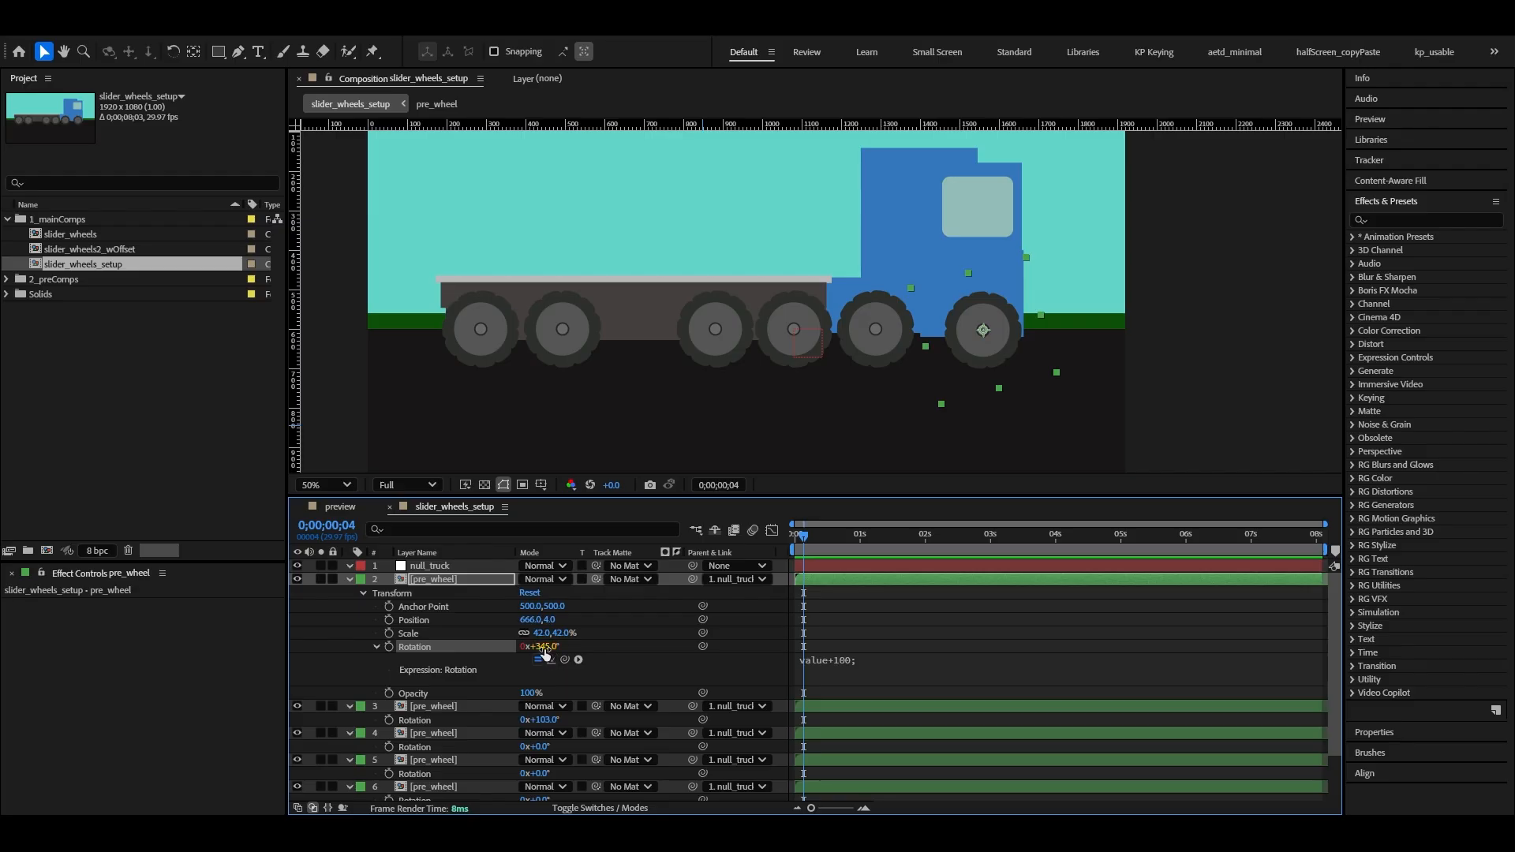
left_click(860, 636)
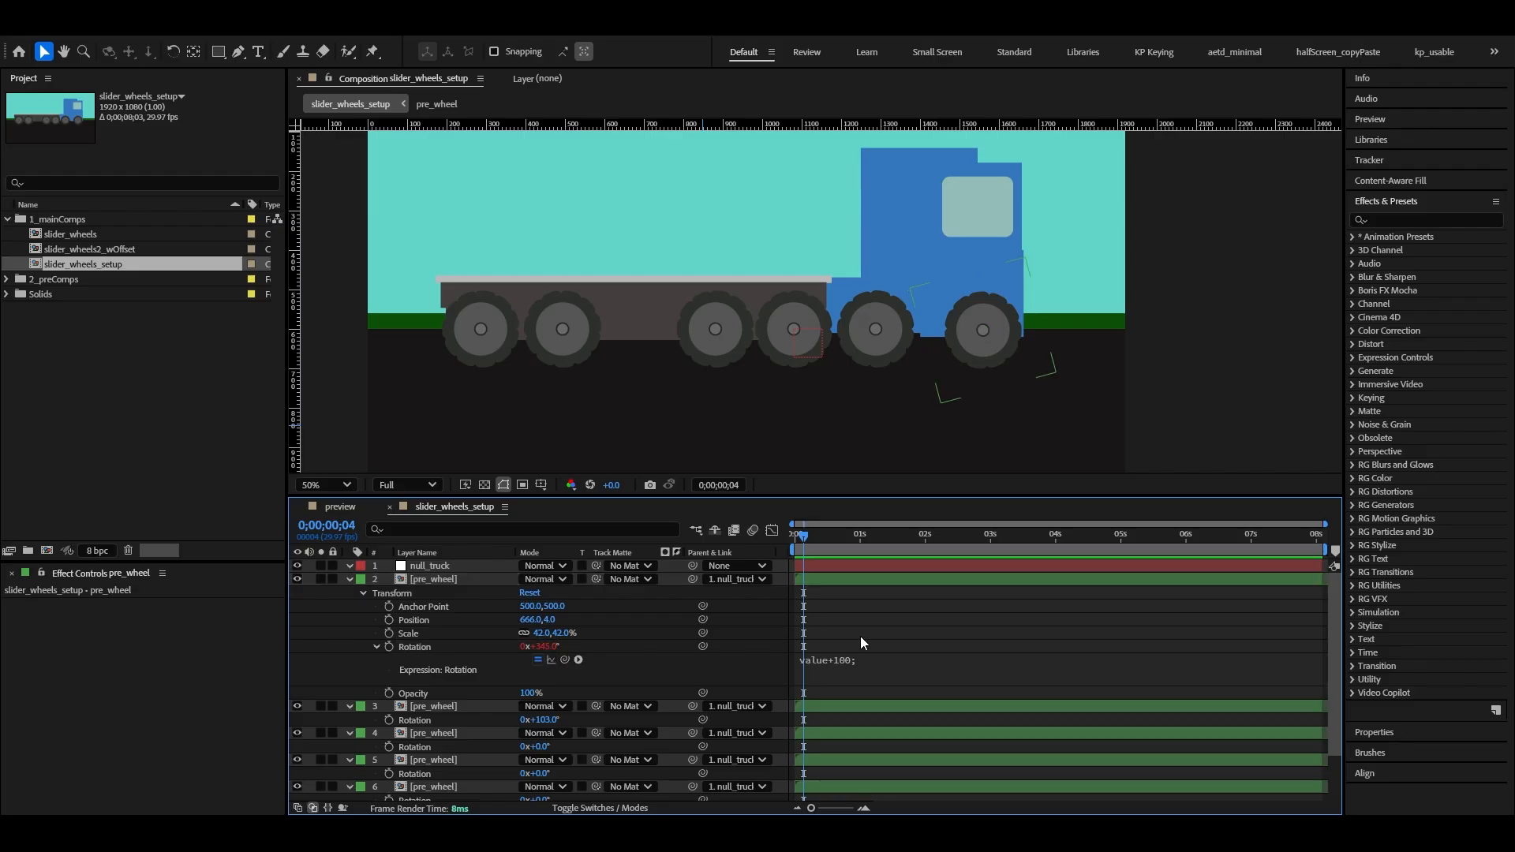
Step: Switch the topmost wheel's Rotation expression off and back on, and change it to value-100;
left_click(537, 660)
left_click(537, 660)
left_click(885, 665)
left_click(866, 659)
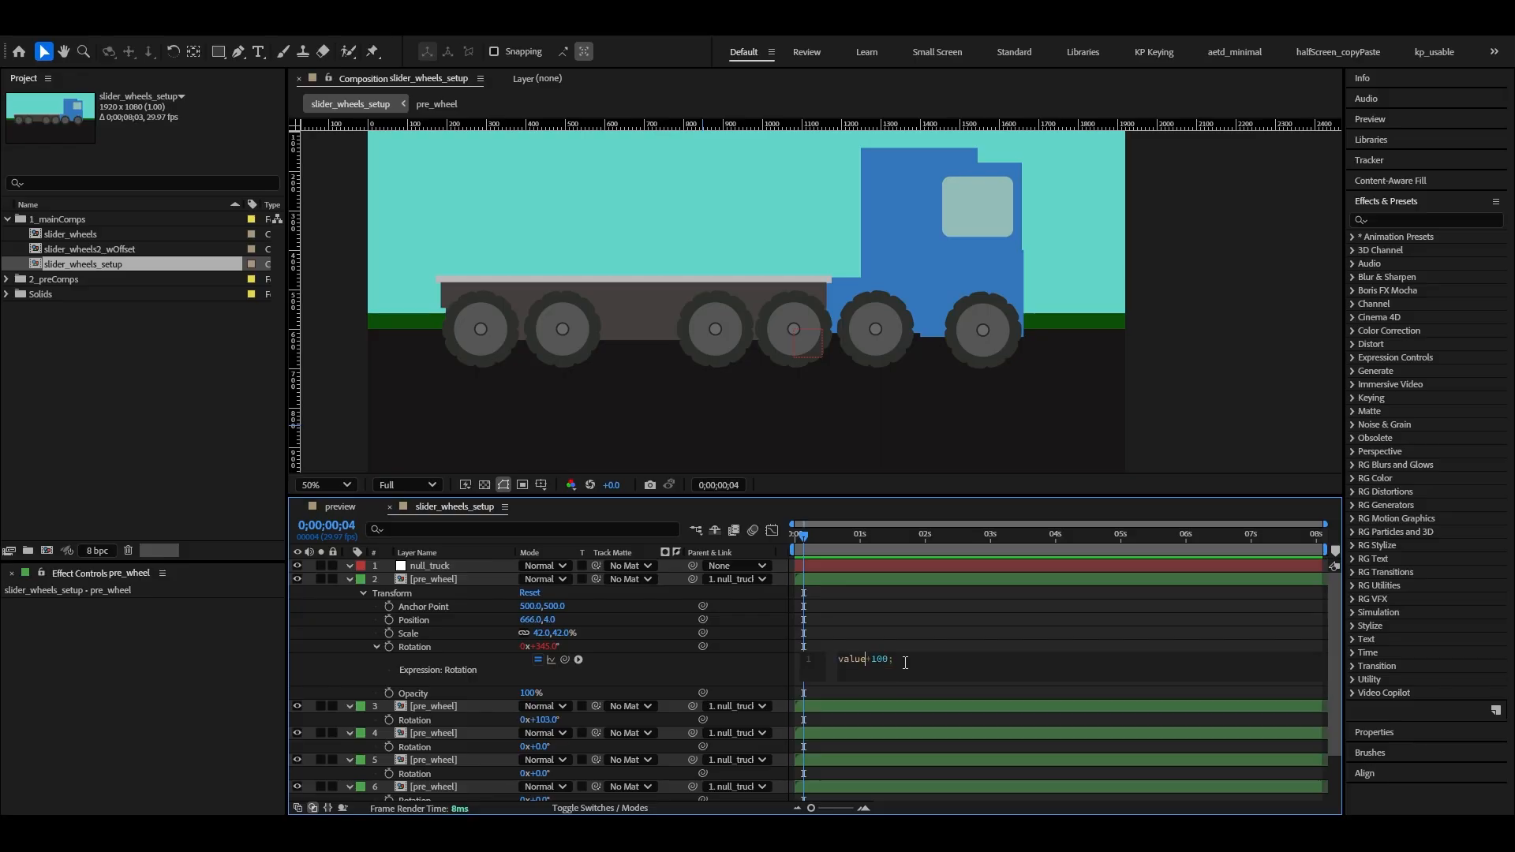
key("shift+Right")
type("-")
left_click(899, 585)
Step: Change the topmost wheel's Rotation expression to value*100;
left_click(848, 665)
left_click(871, 661)
left_click_drag(873, 662, 869, 660)
type("*")
left_click(863, 616)
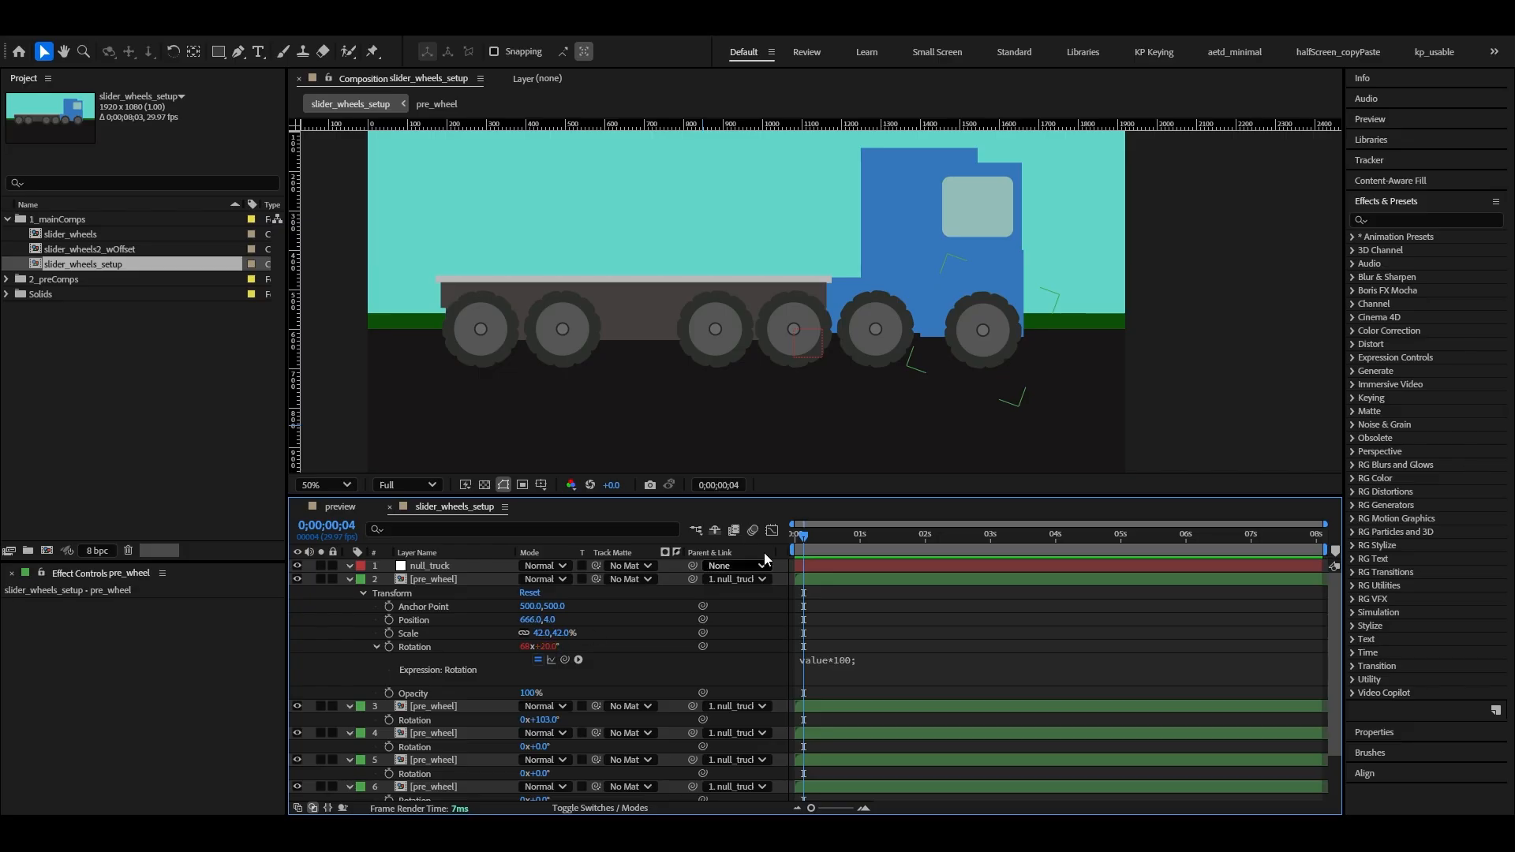
Step: Add a Rotation keyframe with value 0 on the topmost wheel at 0;00;00;00
mouse_move(804, 535)
left_mouse_down()
mouse_move(821, 536)
mouse_move(778, 542)
left_mouse_up()
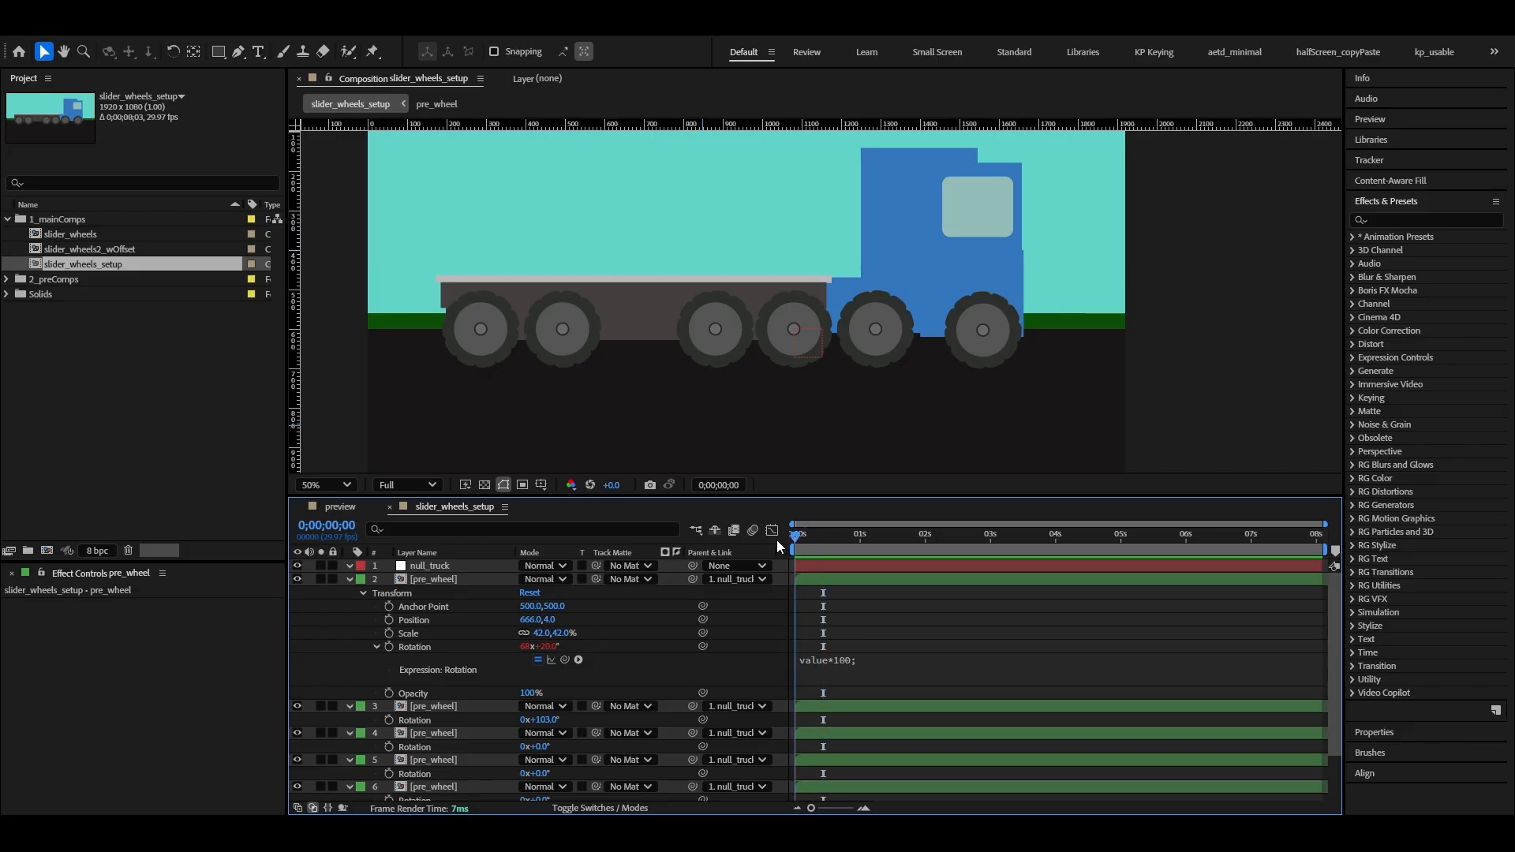
left_click(387, 645)
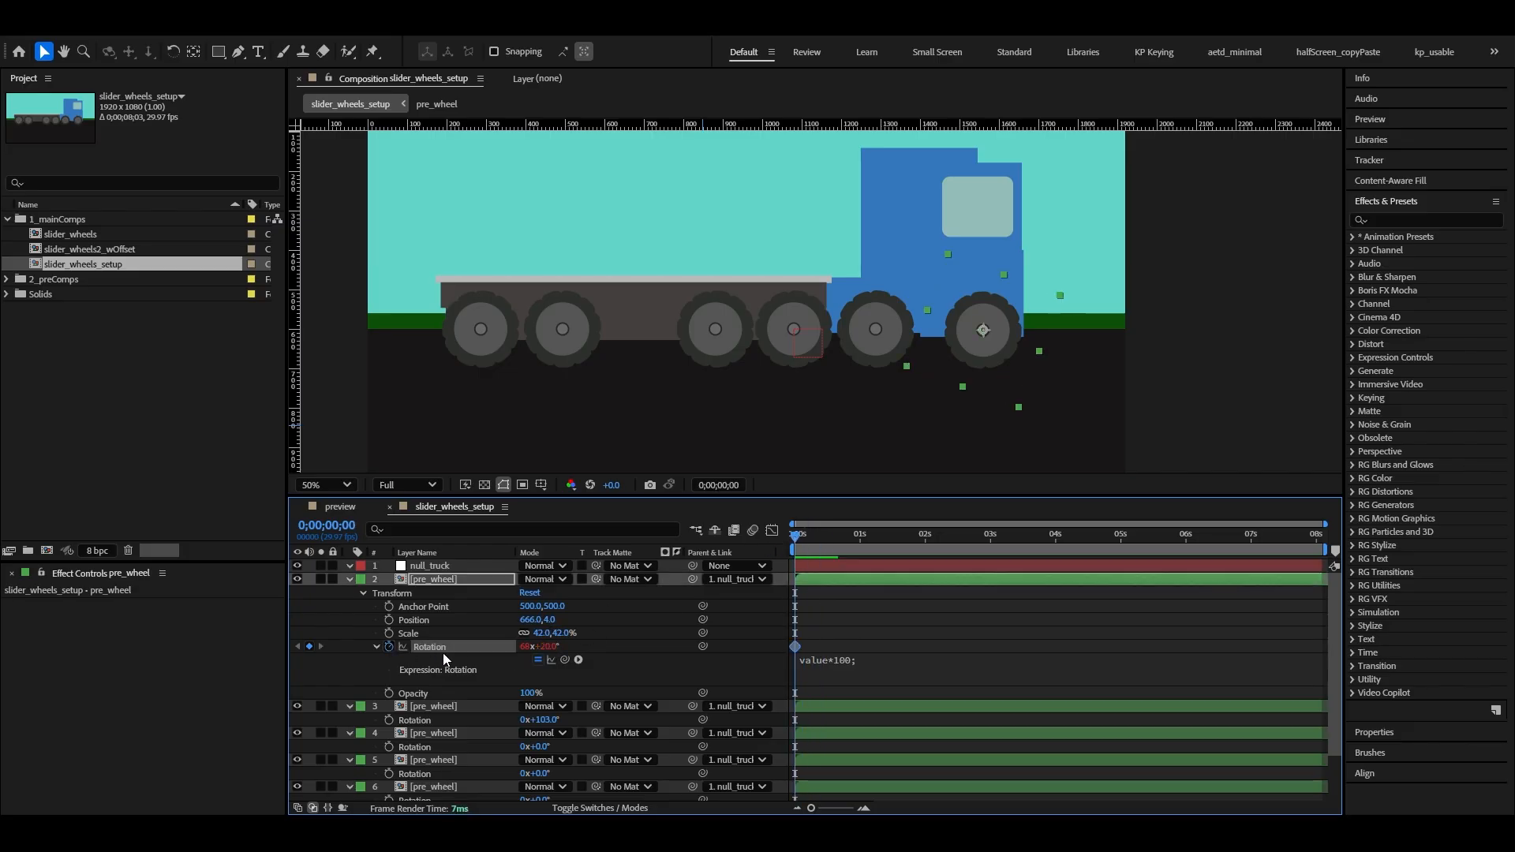
left_click(547, 647)
type("0")
key("Return")
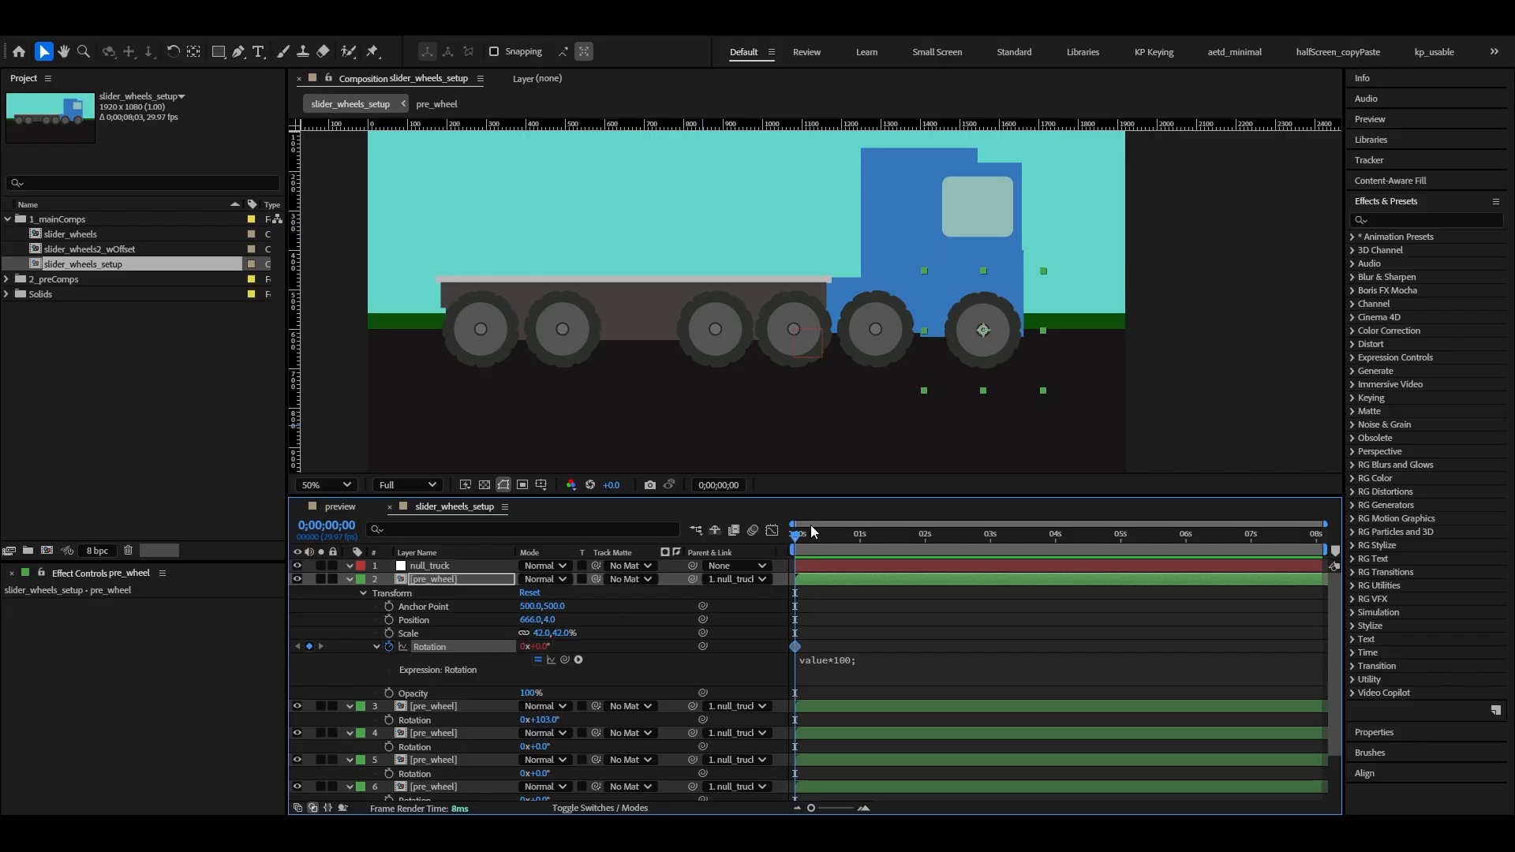
Step: Add a Rotation keyframe of 100 on the topmost wheel at 0;00;01;01 and return the playhead to 0;00;00;00
left_click_drag(814, 533, 863, 537)
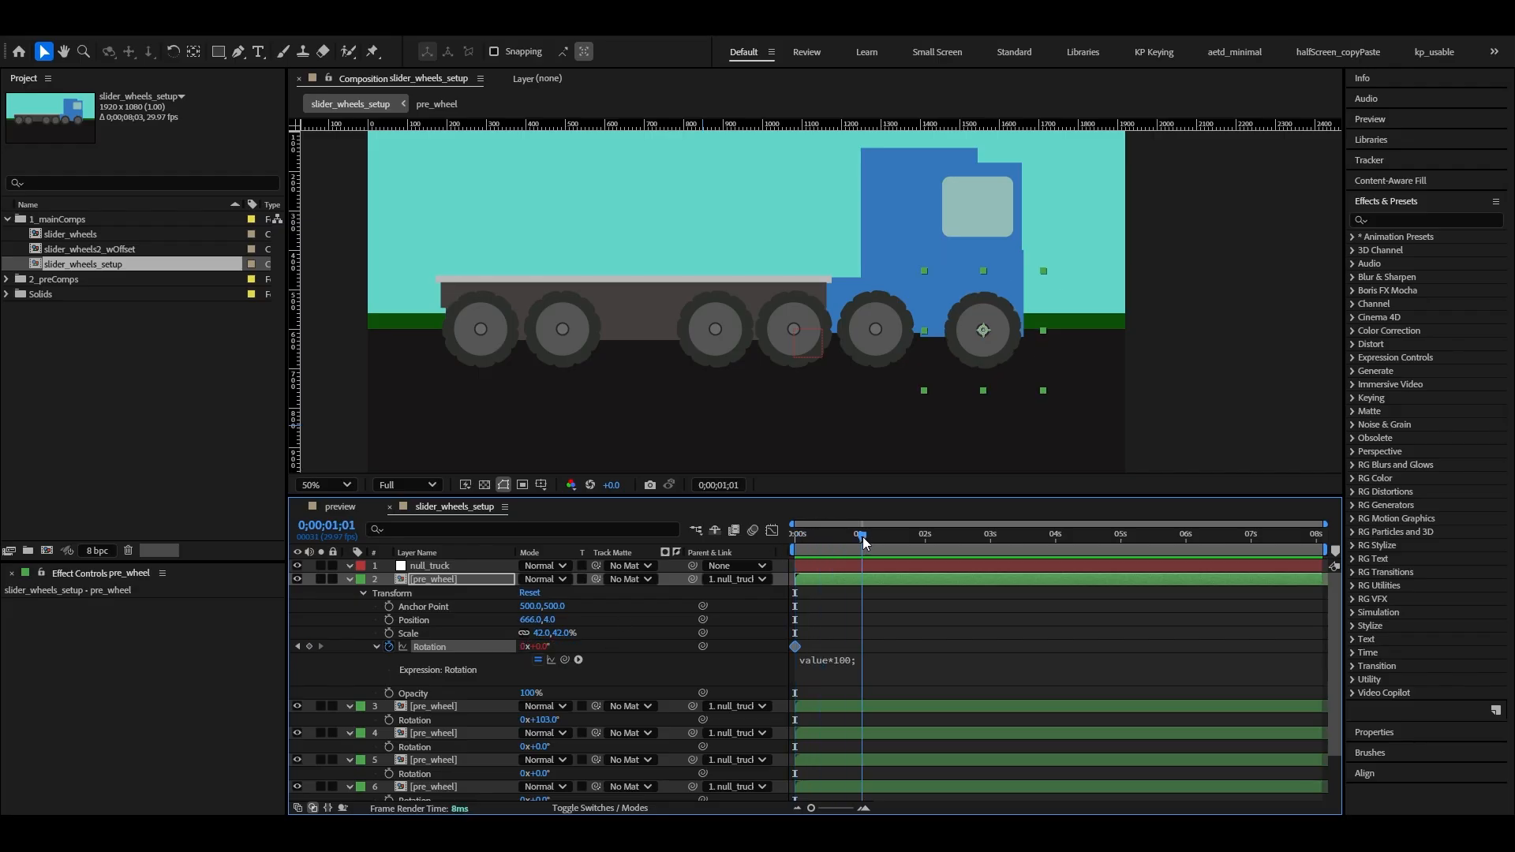
left_click(539, 647)
type("100")
key("Return")
mouse_move(799, 535)
left_mouse_down()
mouse_move(855, 522)
mouse_move(795, 534)
left_mouse_up()
left_click(955, 631)
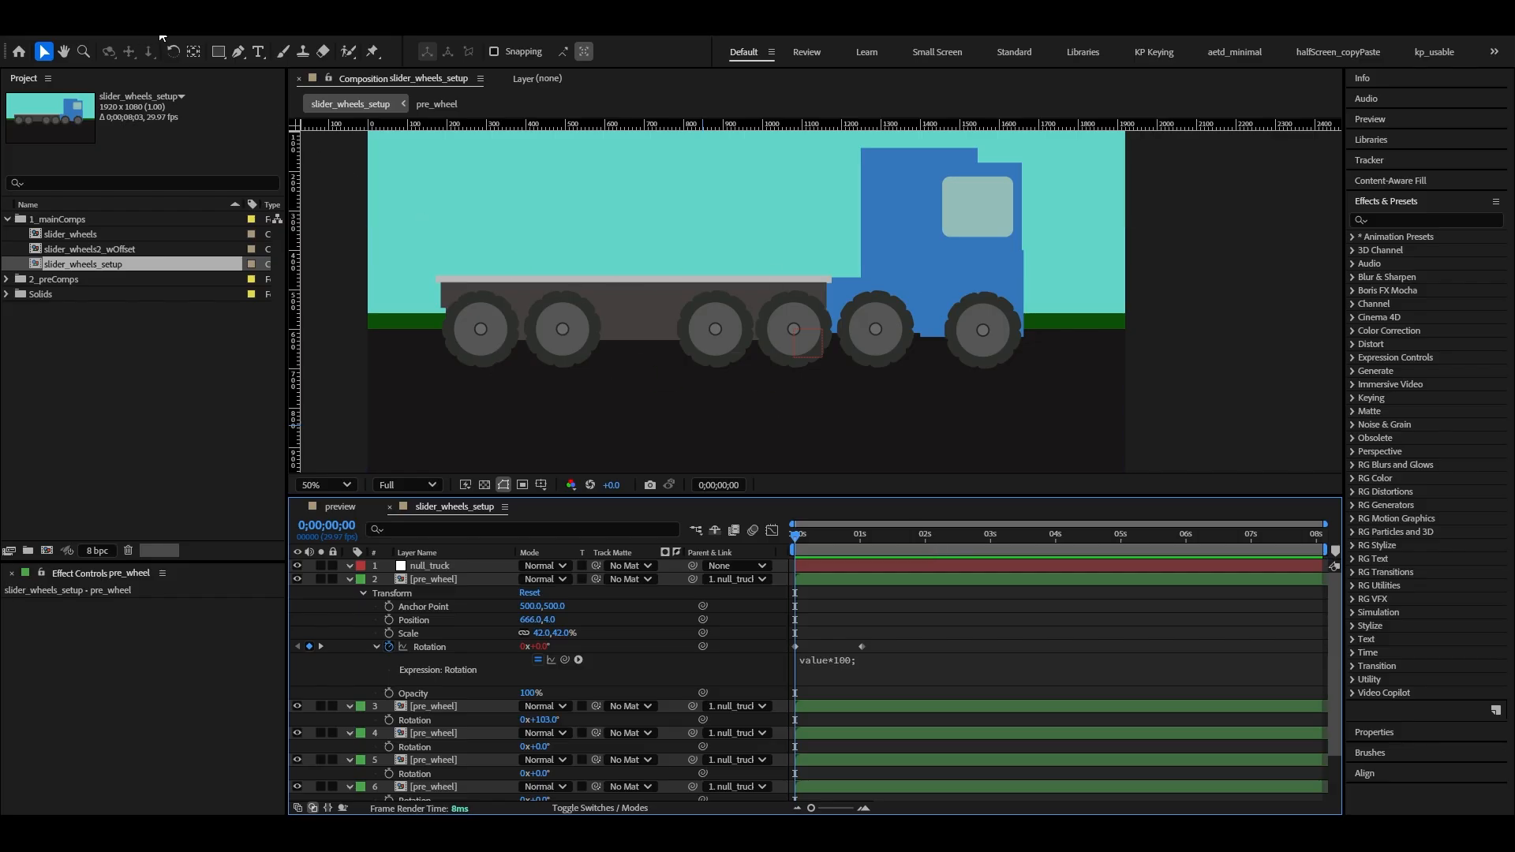
Step: Dock Effects & Presets beside the composition view and widen it
left_click(1394, 202)
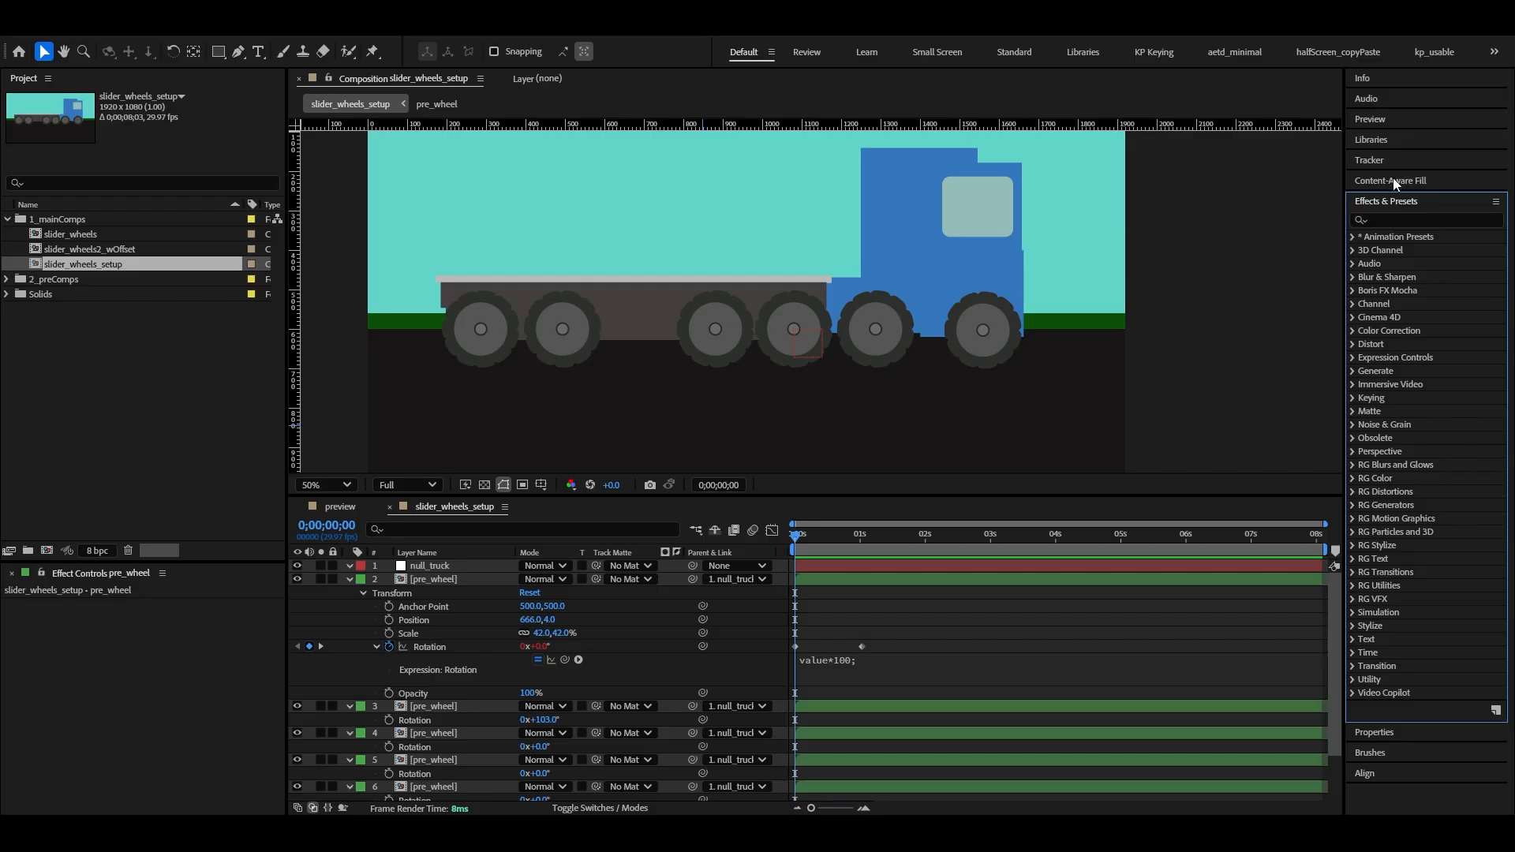
left_click(1403, 204)
left_click_drag(1404, 203, 1319, 157)
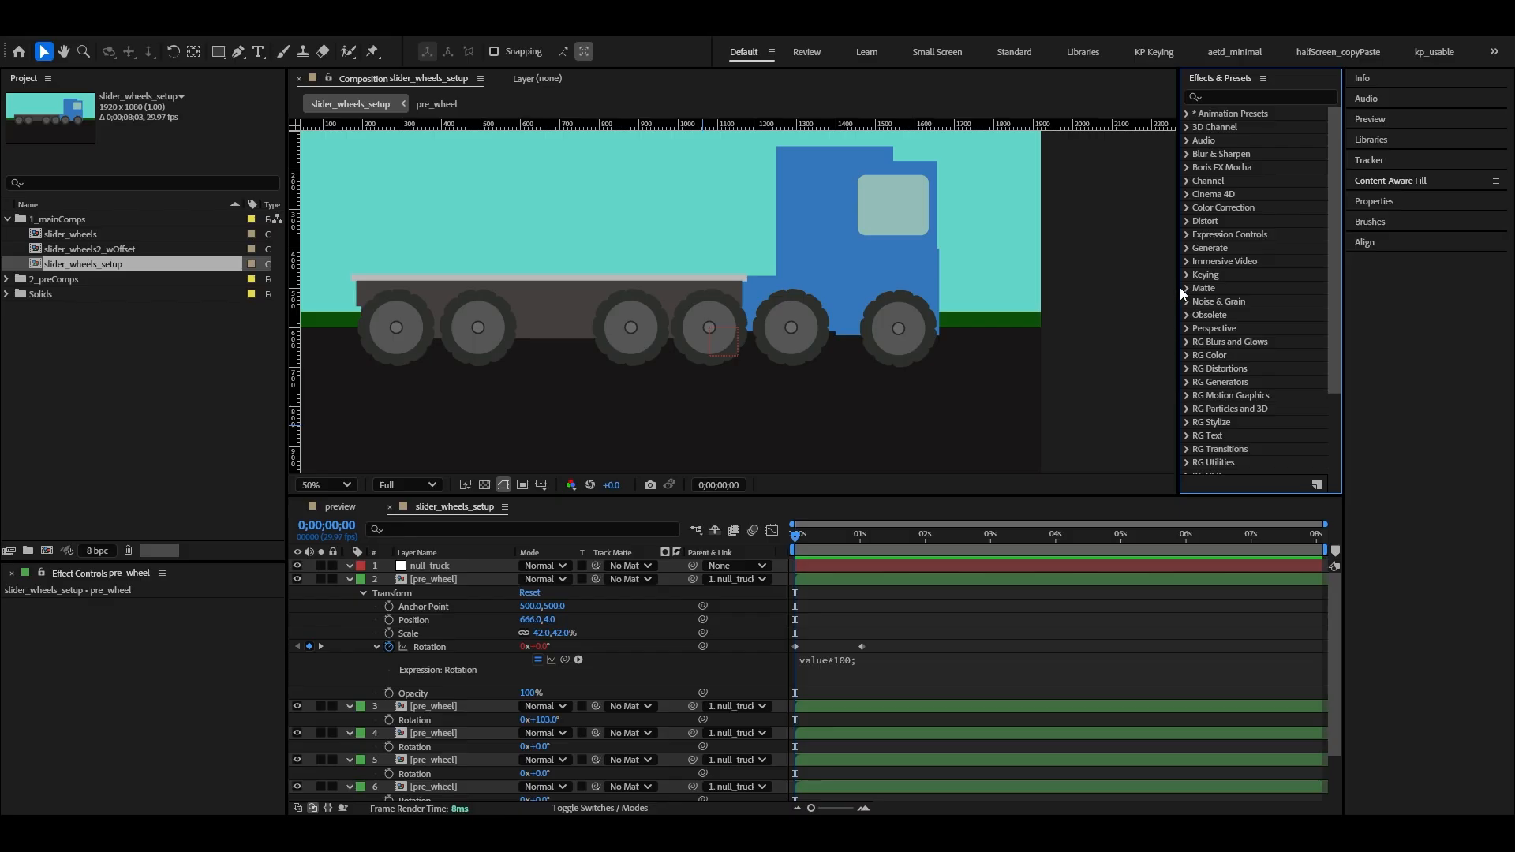
left_click_drag(1180, 288, 1109, 298)
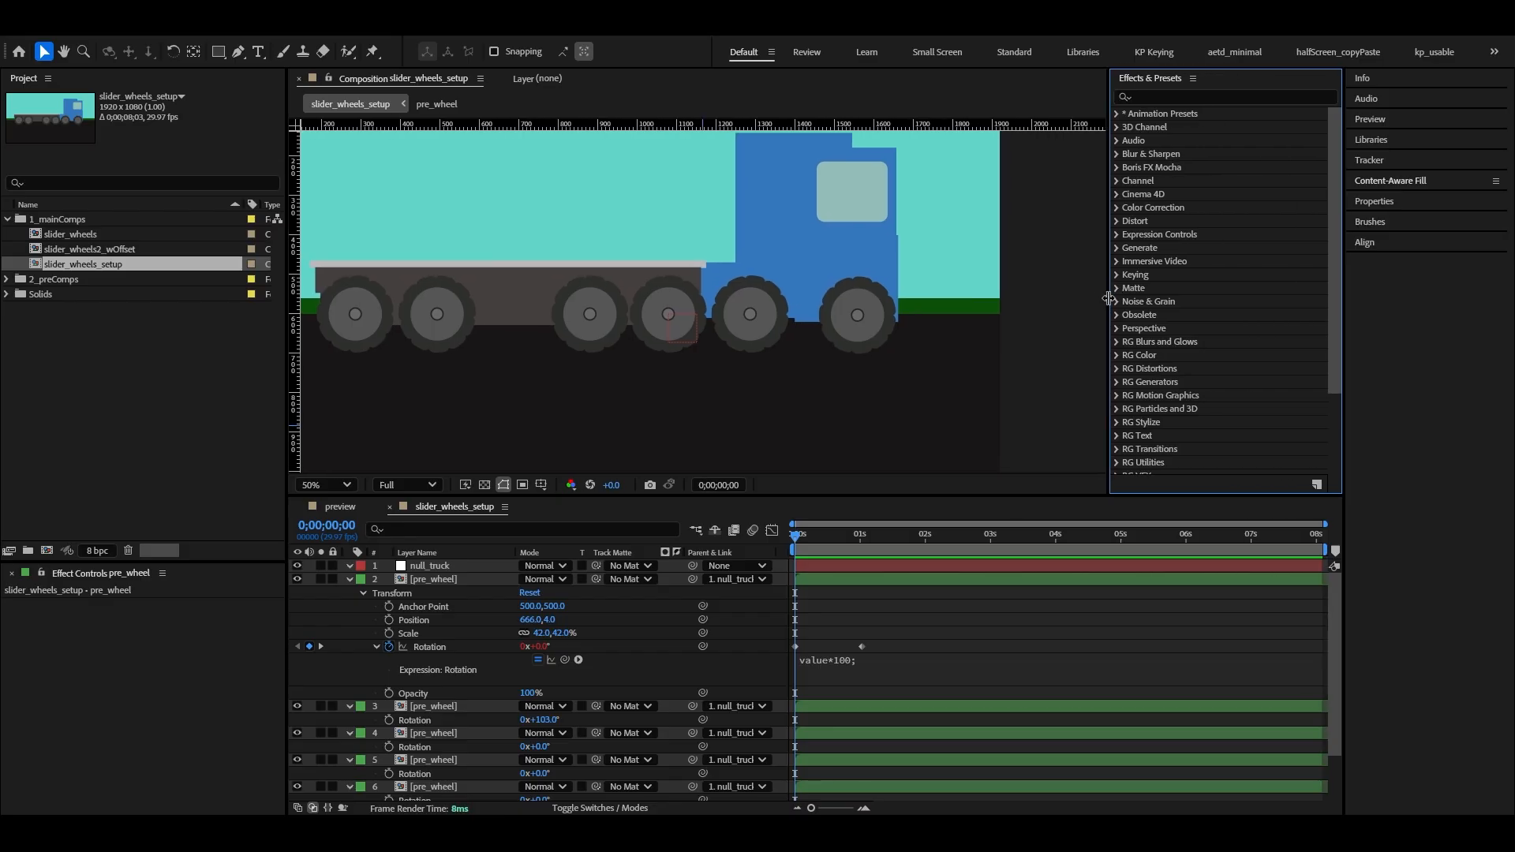
Step: Expand the Expression Controls effects and look through the available controls, ending on Slider Control
left_click(1114, 234)
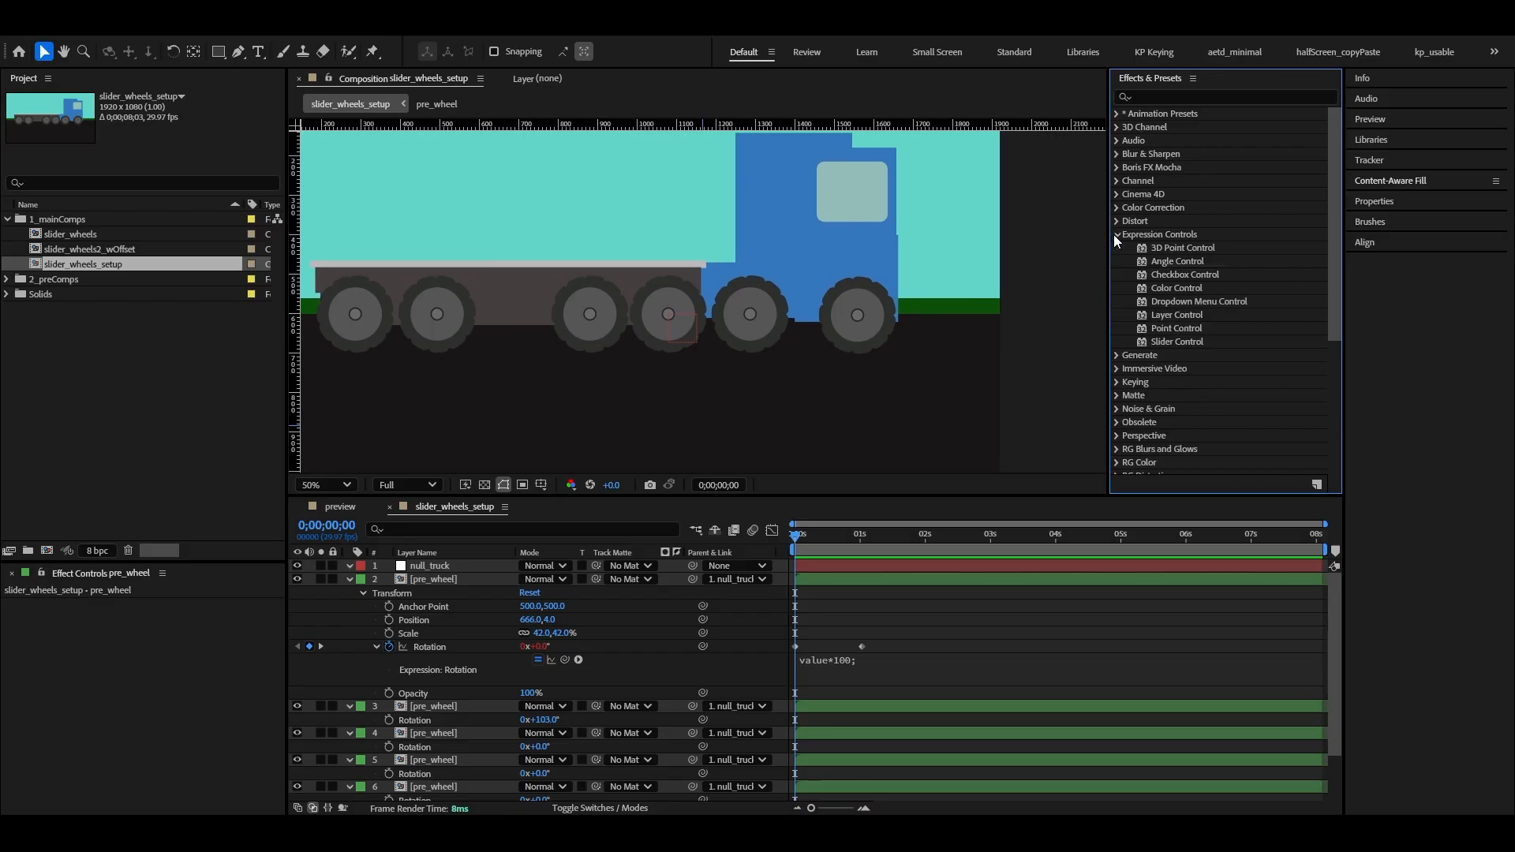
left_click(1174, 251)
left_click(1175, 262)
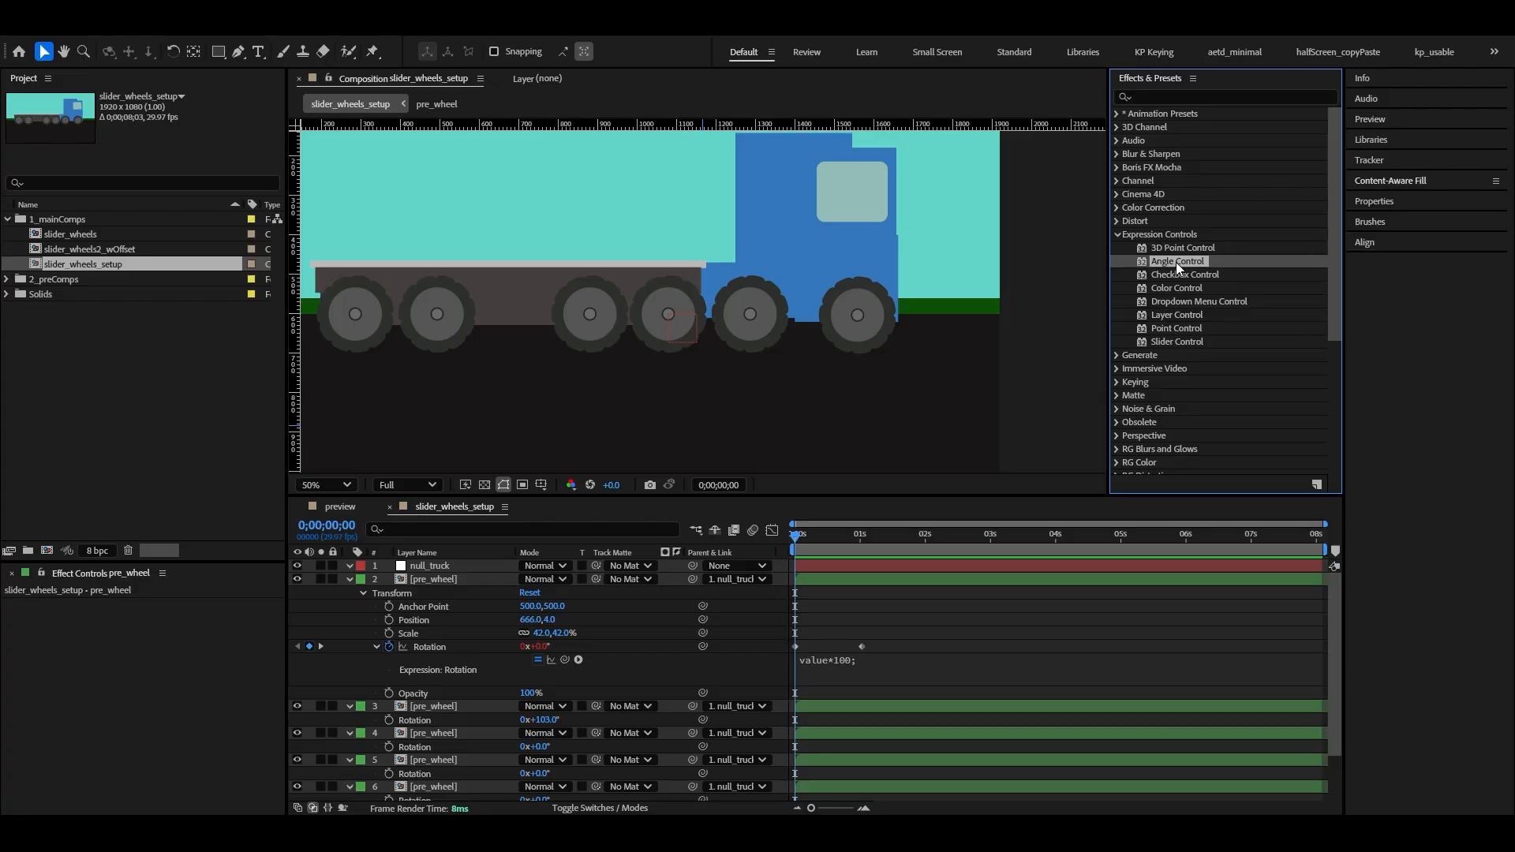
left_click(1177, 276)
left_click(1181, 284)
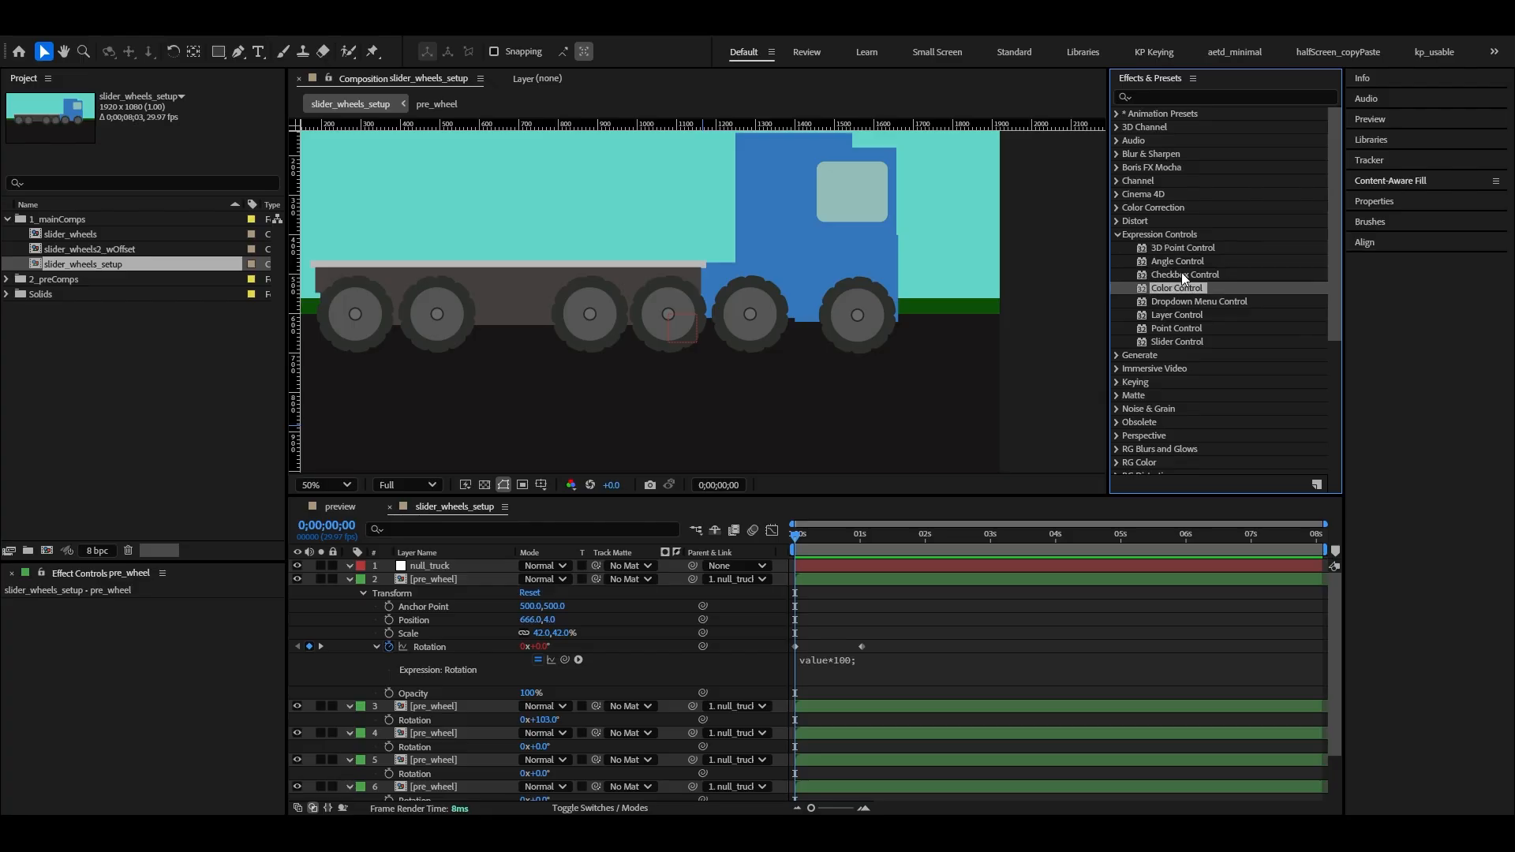
left_click(1172, 261)
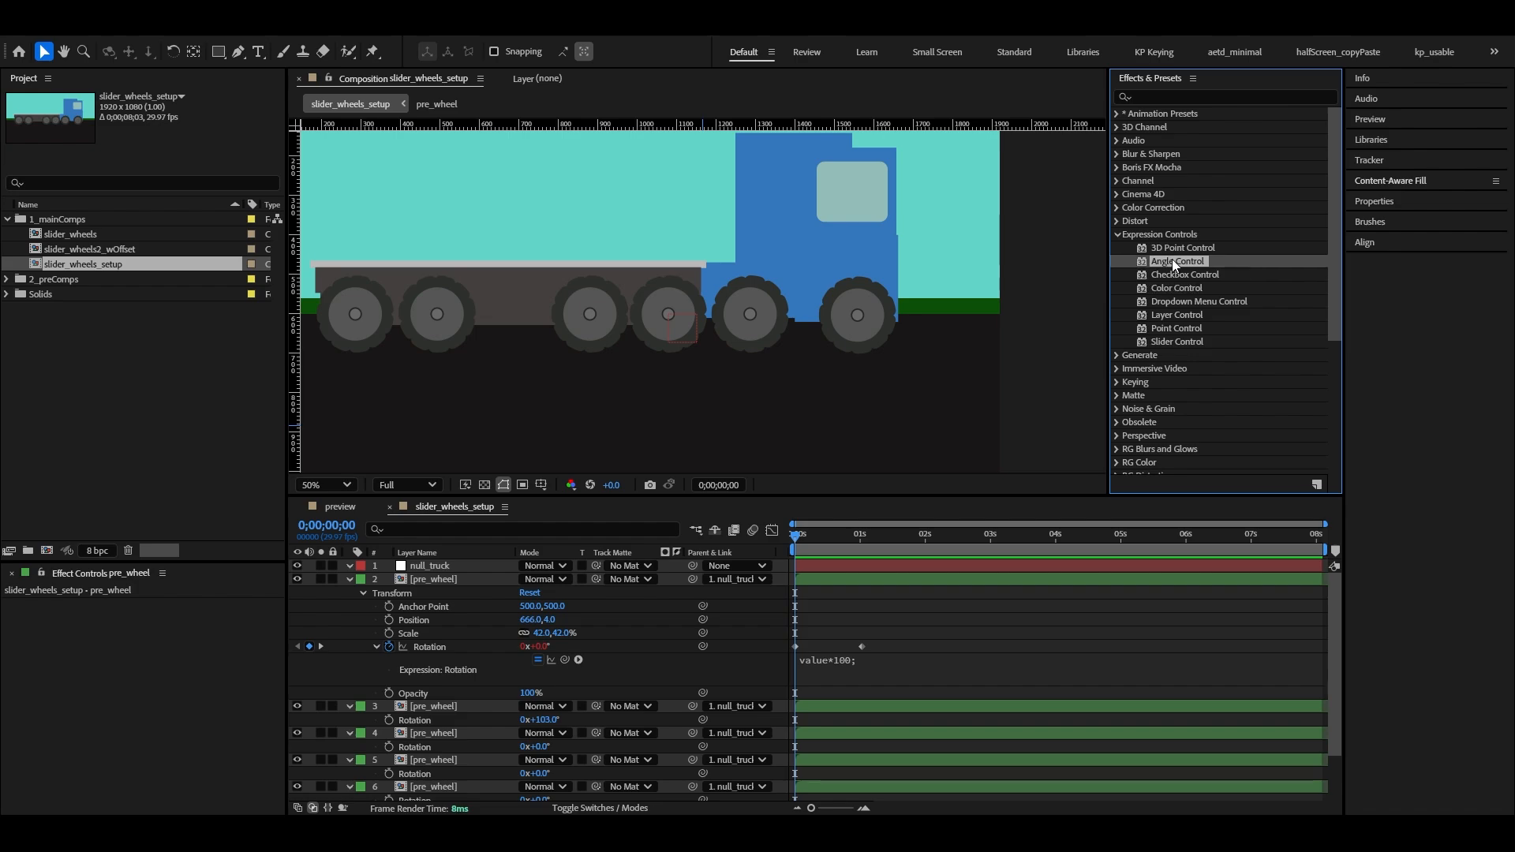
left_click(1167, 330)
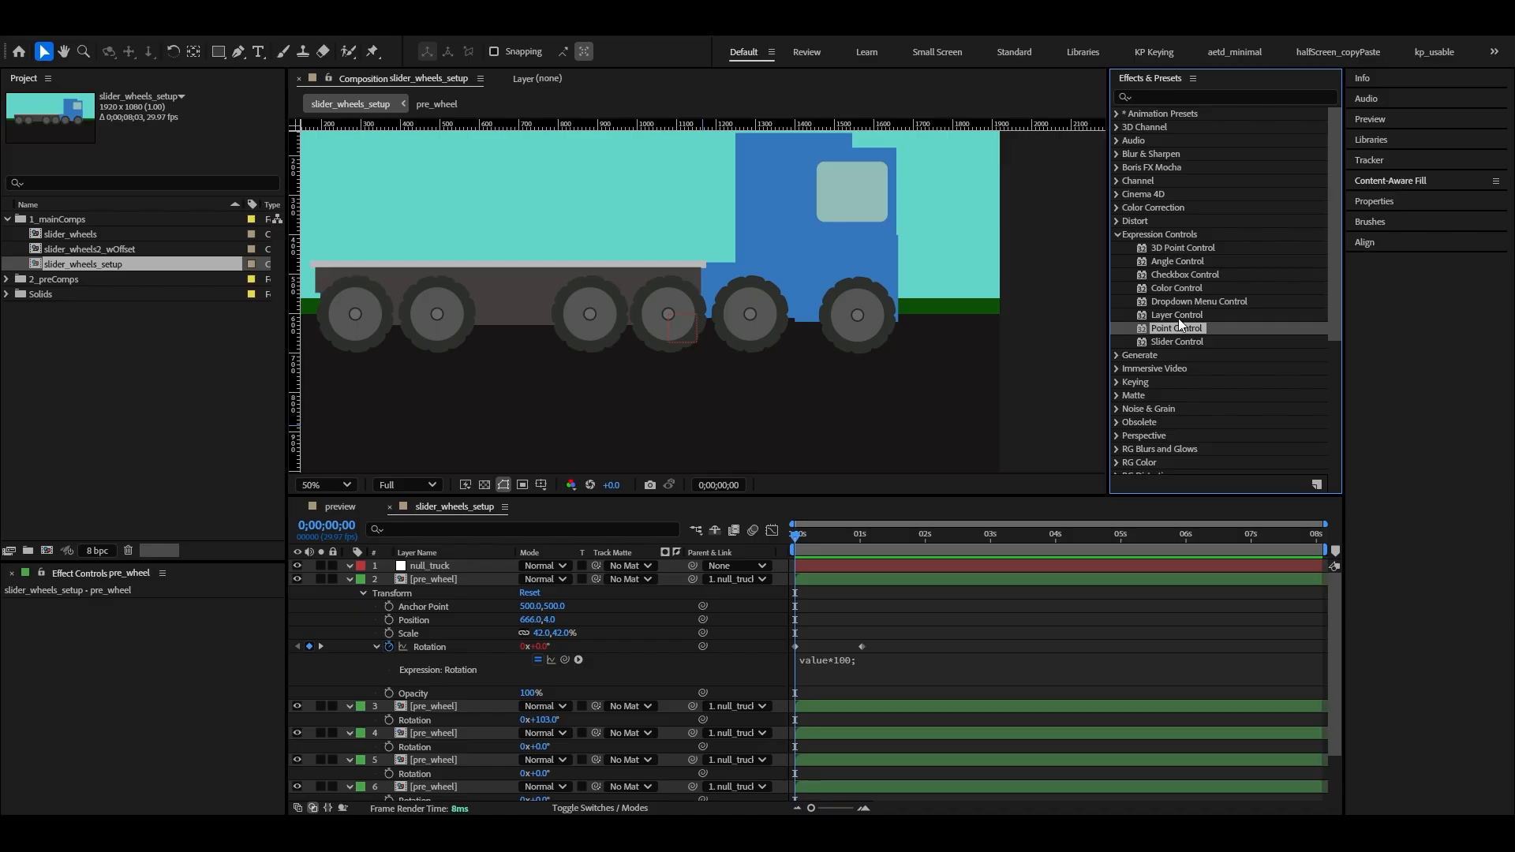
left_click(1179, 344)
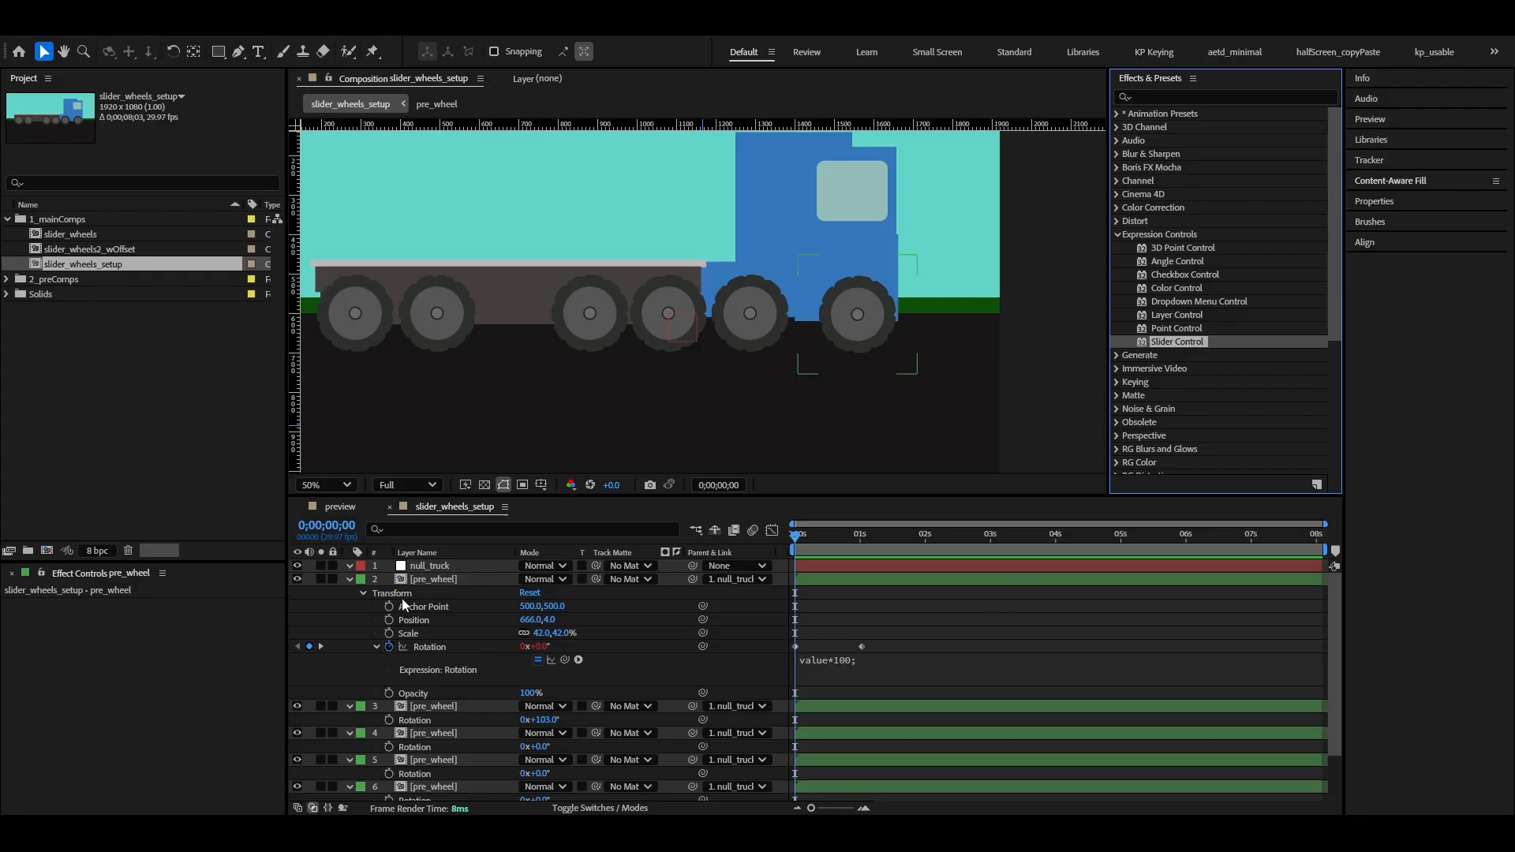
Step: Apply a Slider Control effect to the null_truck layer
left_click(438, 565)
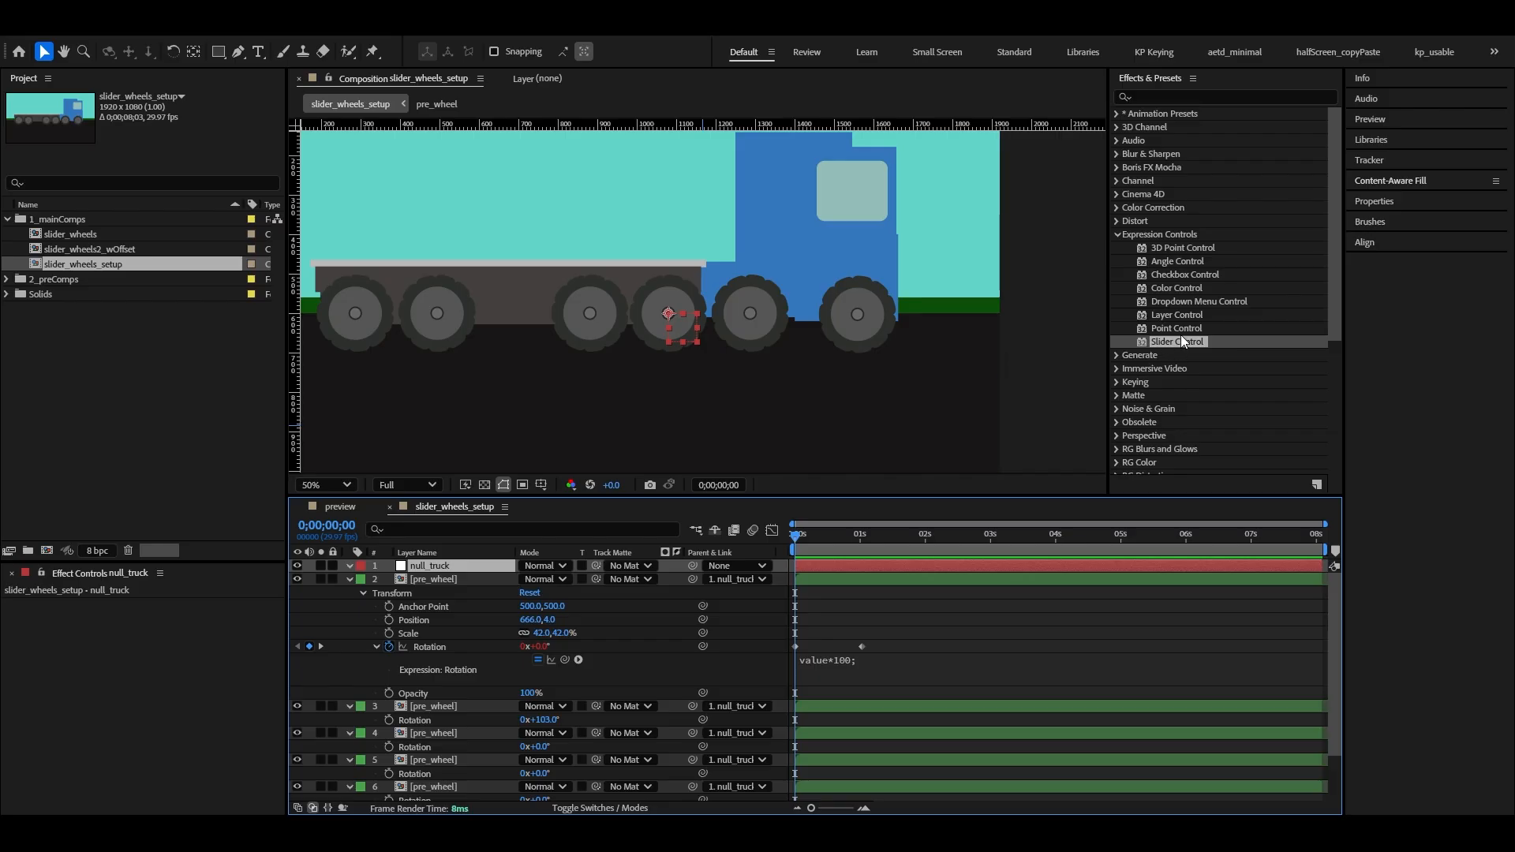
left_click_drag(1179, 342, 161, 266)
left_click(852, 659)
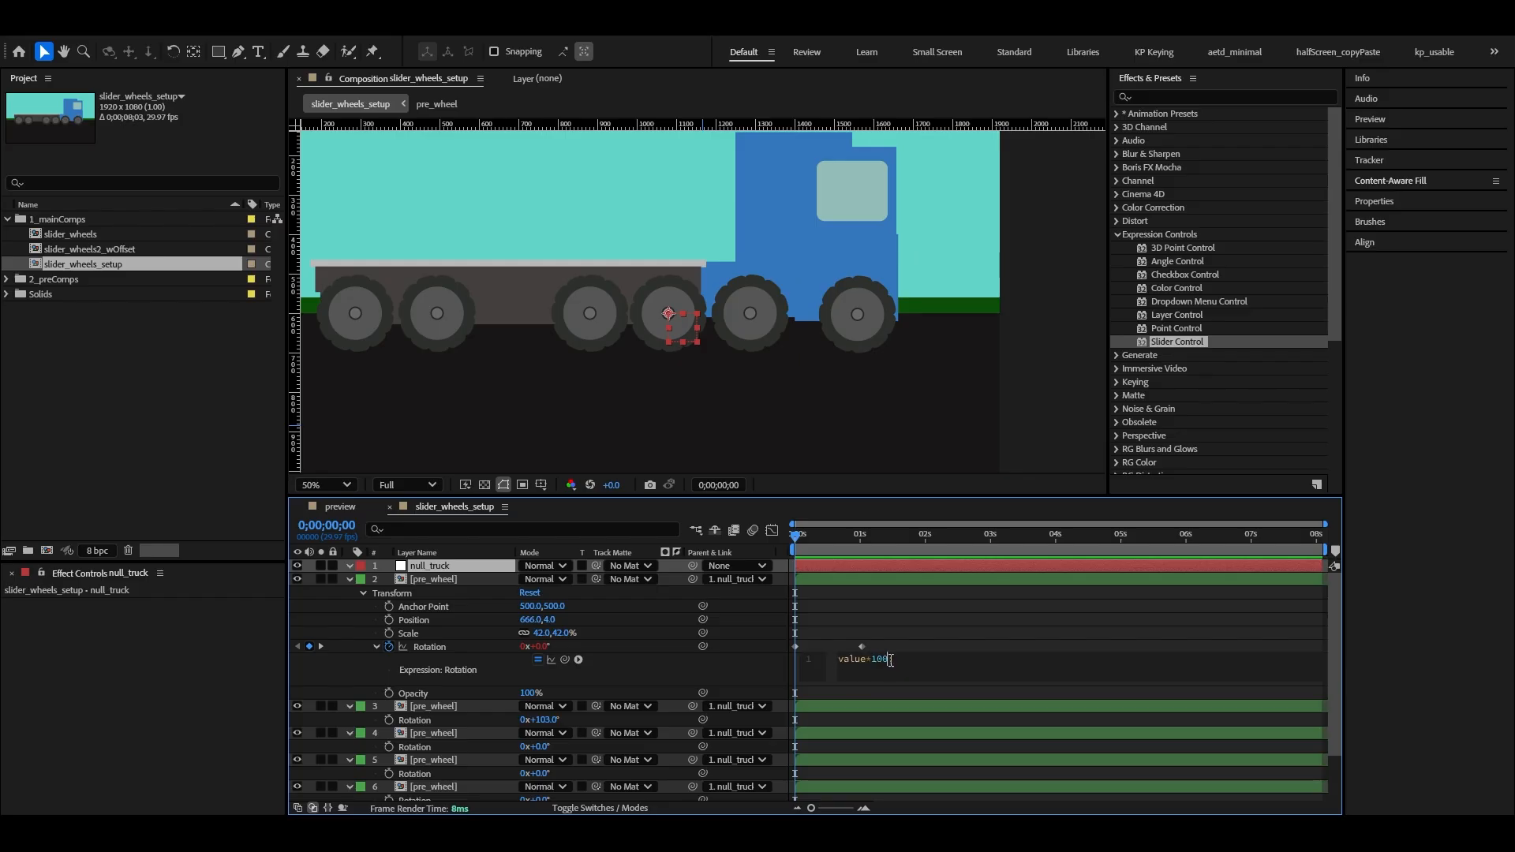
left_click(905, 604)
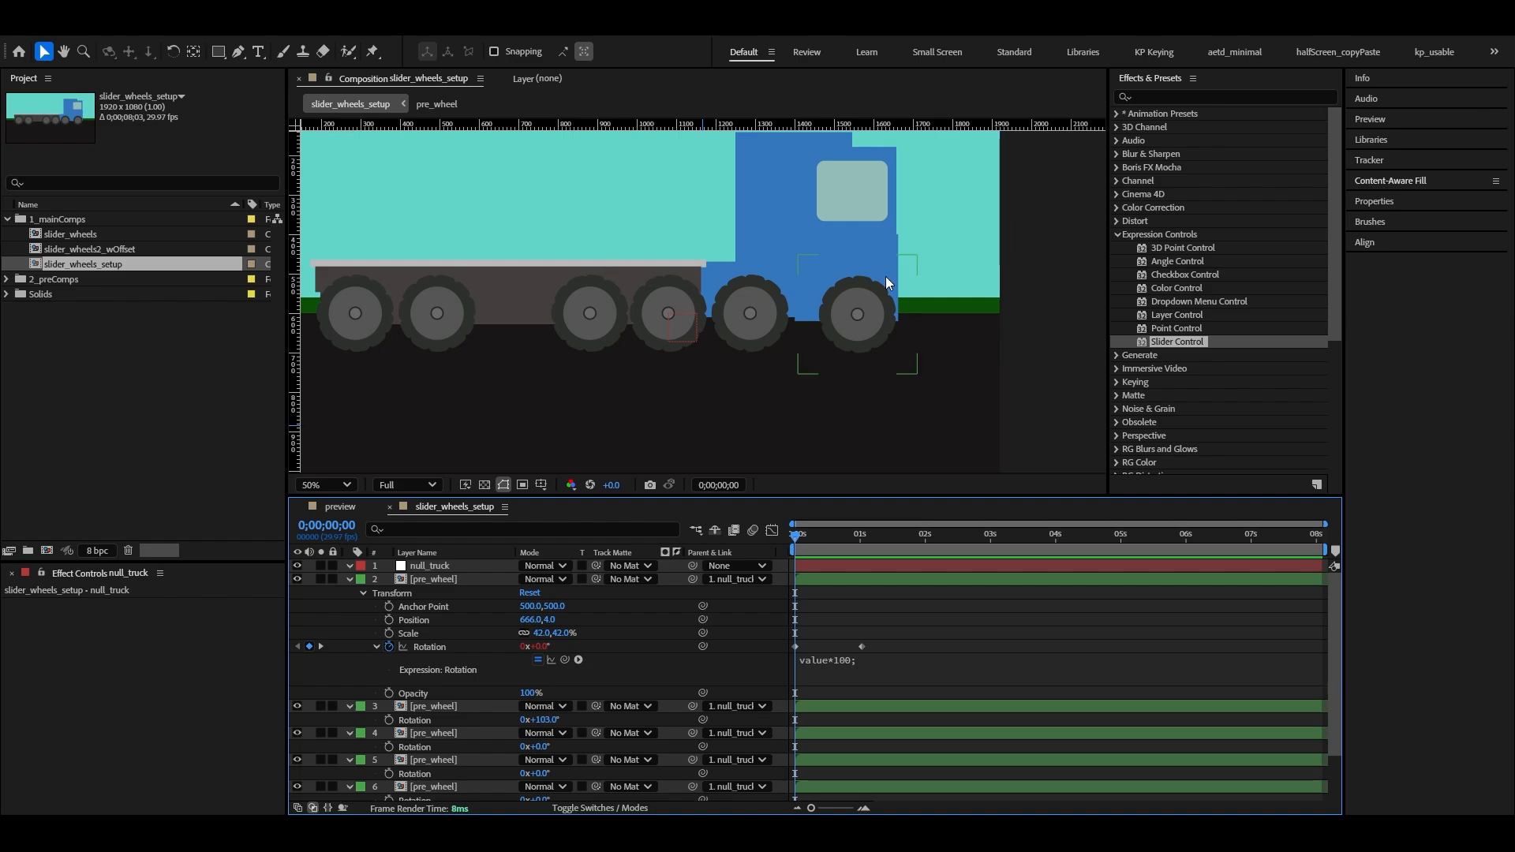
left_click_drag(1182, 346, 456, 565)
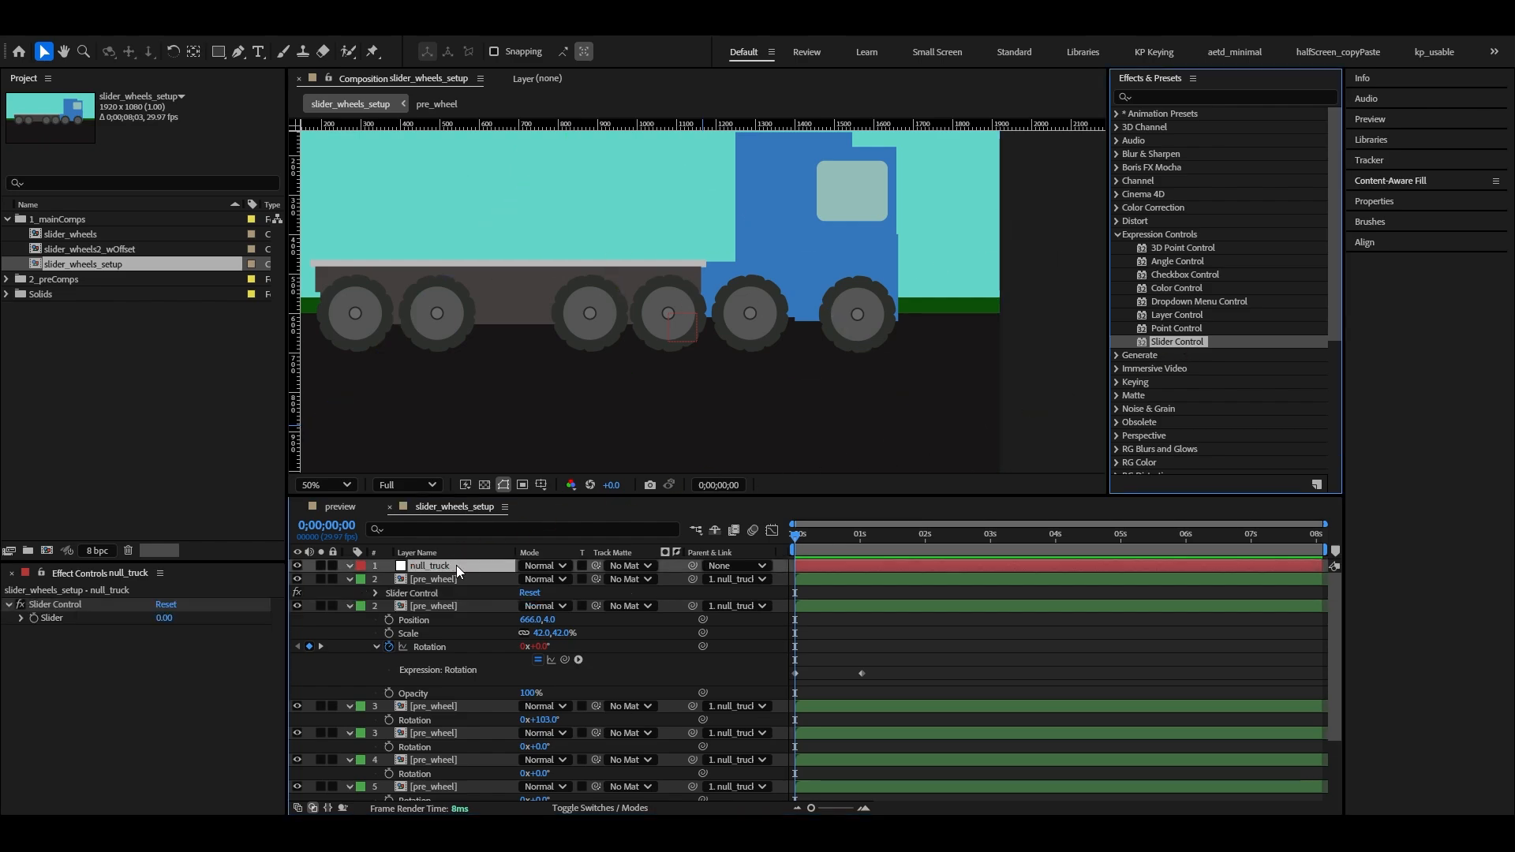
Step: Rename the Slider Control effect on null_truck to "wheel rotation"
left_click(120, 683)
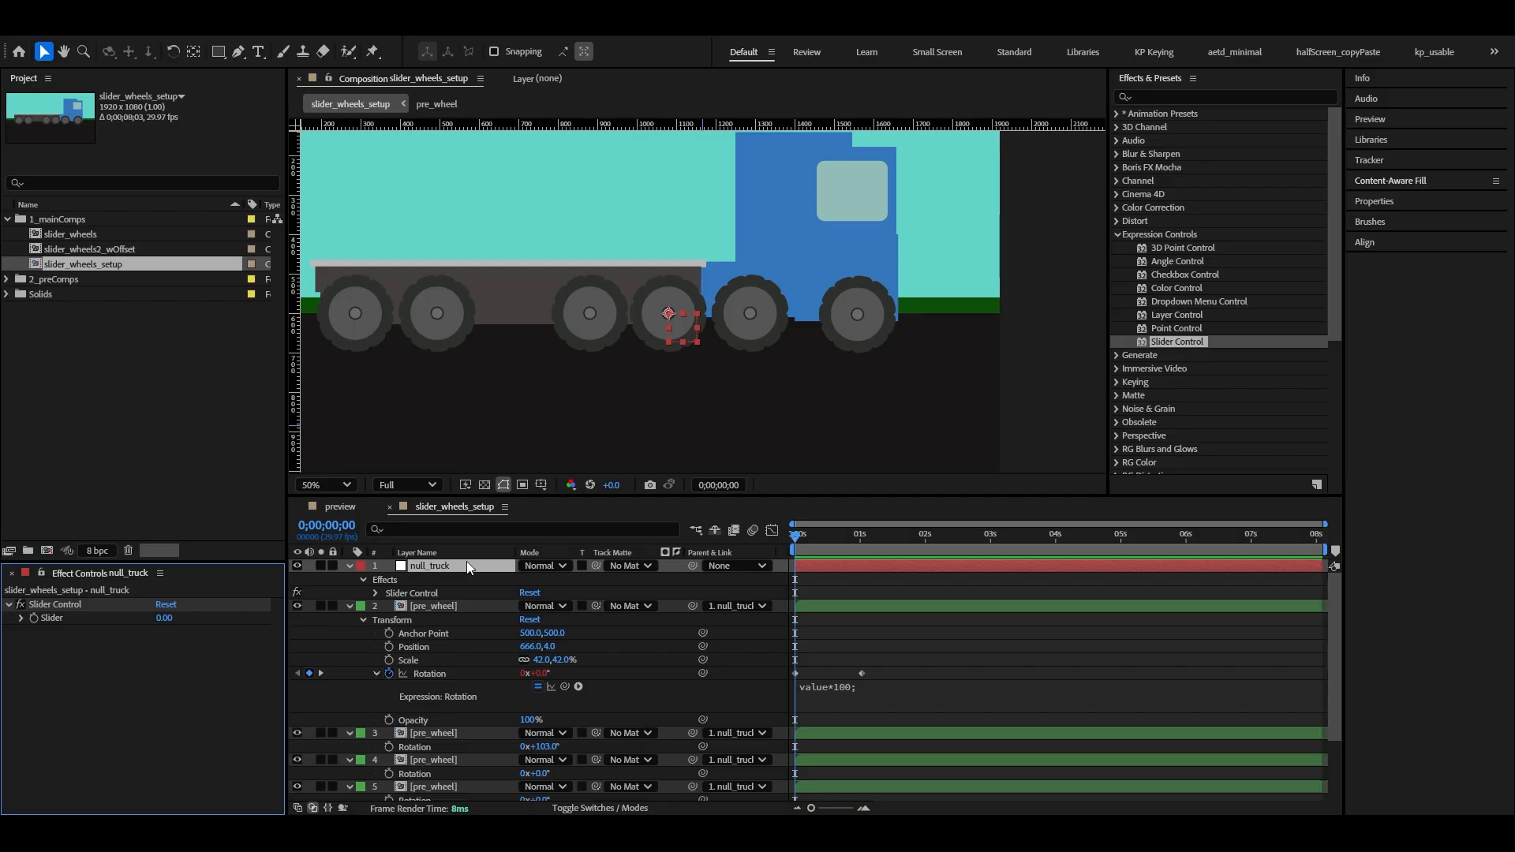
left_click(495, 566)
left_click(138, 675)
left_click(51, 604)
left_click(436, 566)
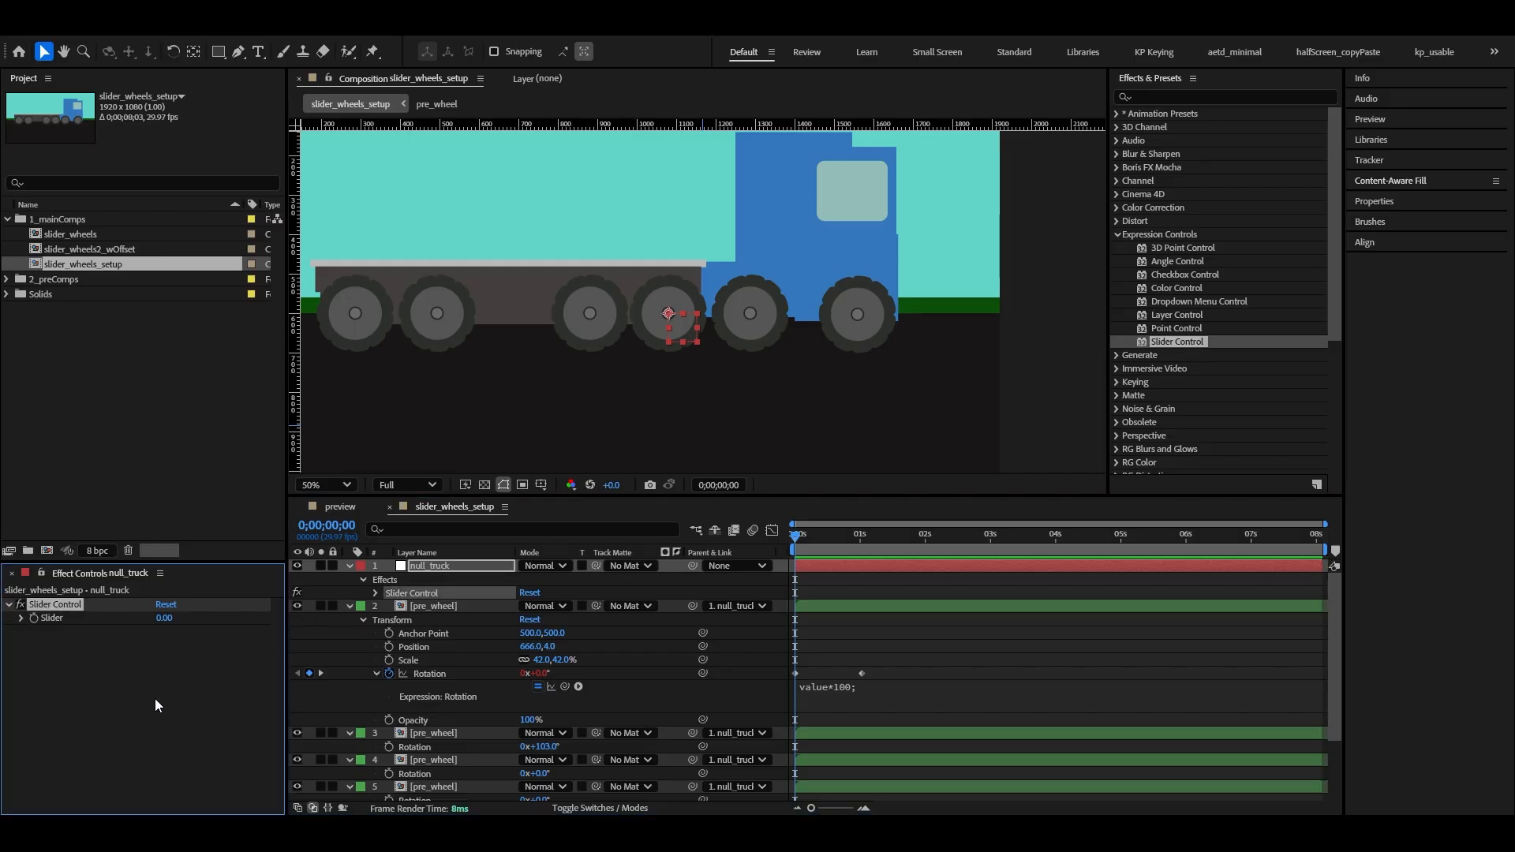
left_click(59, 603)
key("Return")
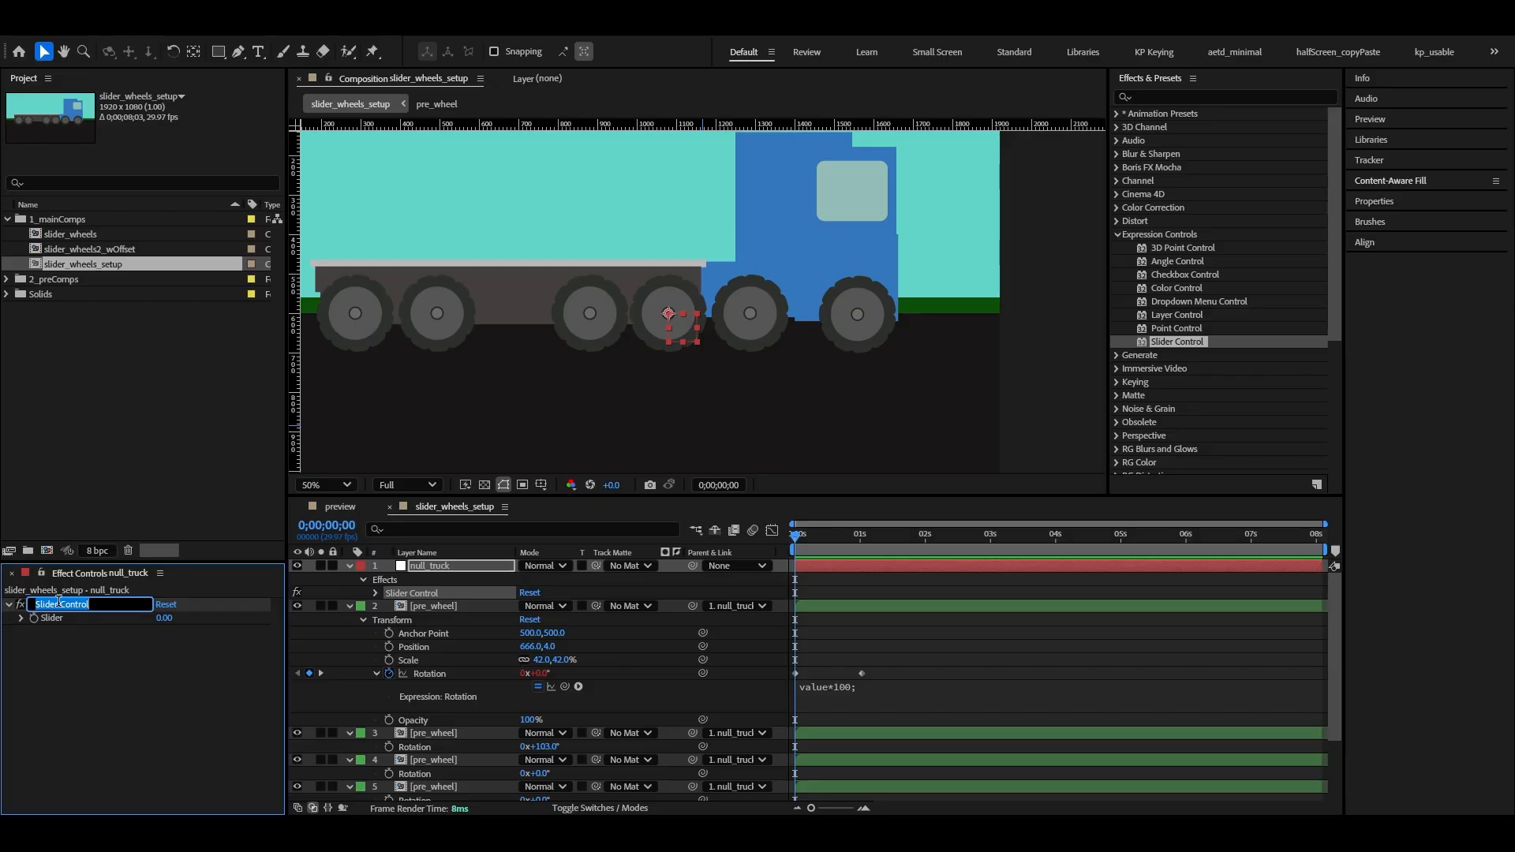
type("wheel rotation")
key("Return")
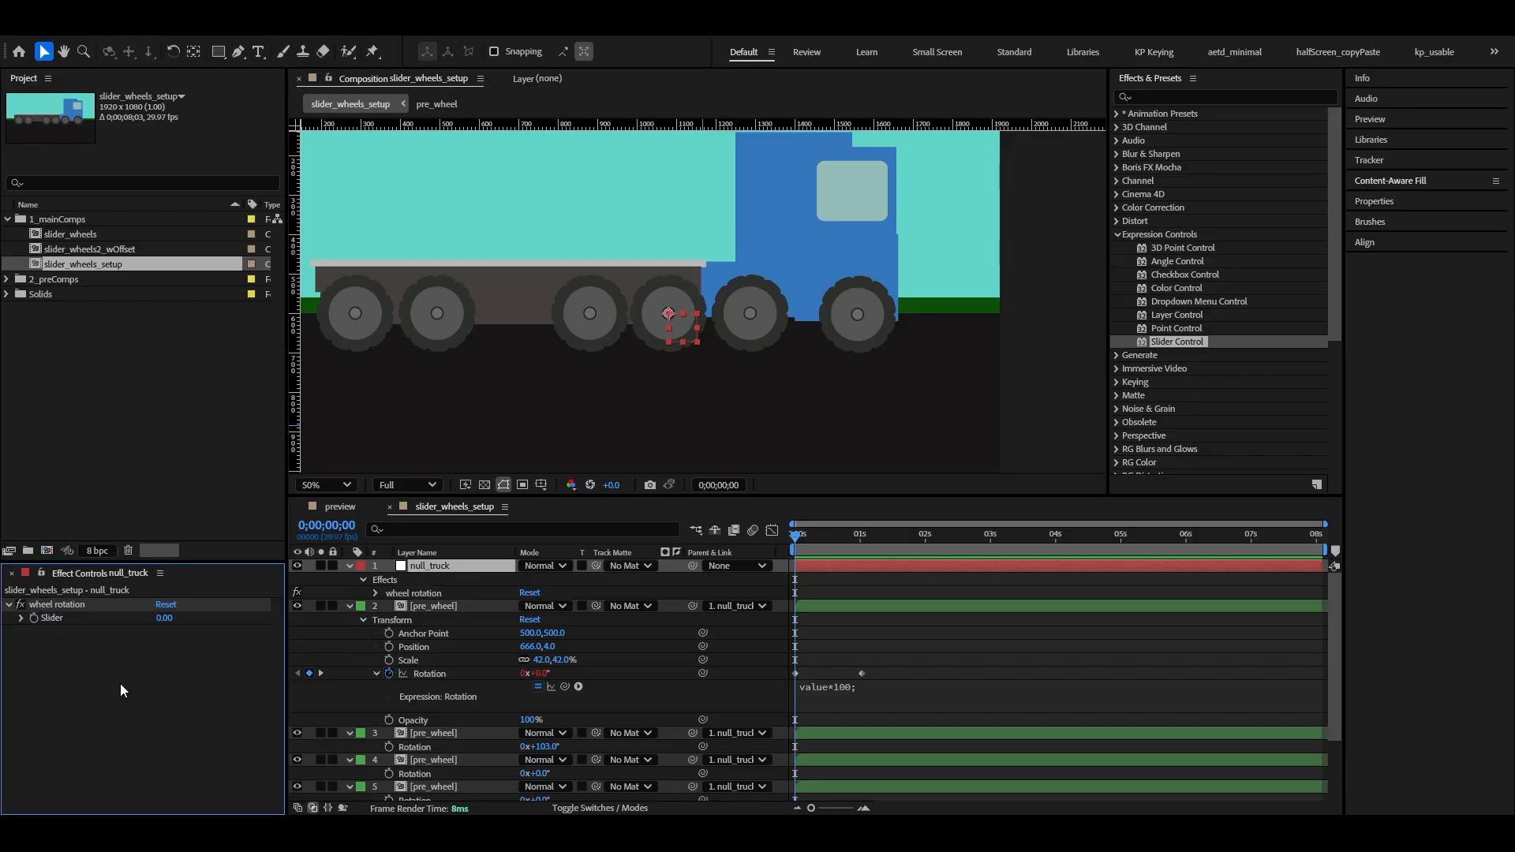
Step: Expand null_truck's wheel rotation effect in the timeline and view the topmost wheel's Rotation expression text
left_click(837, 676)
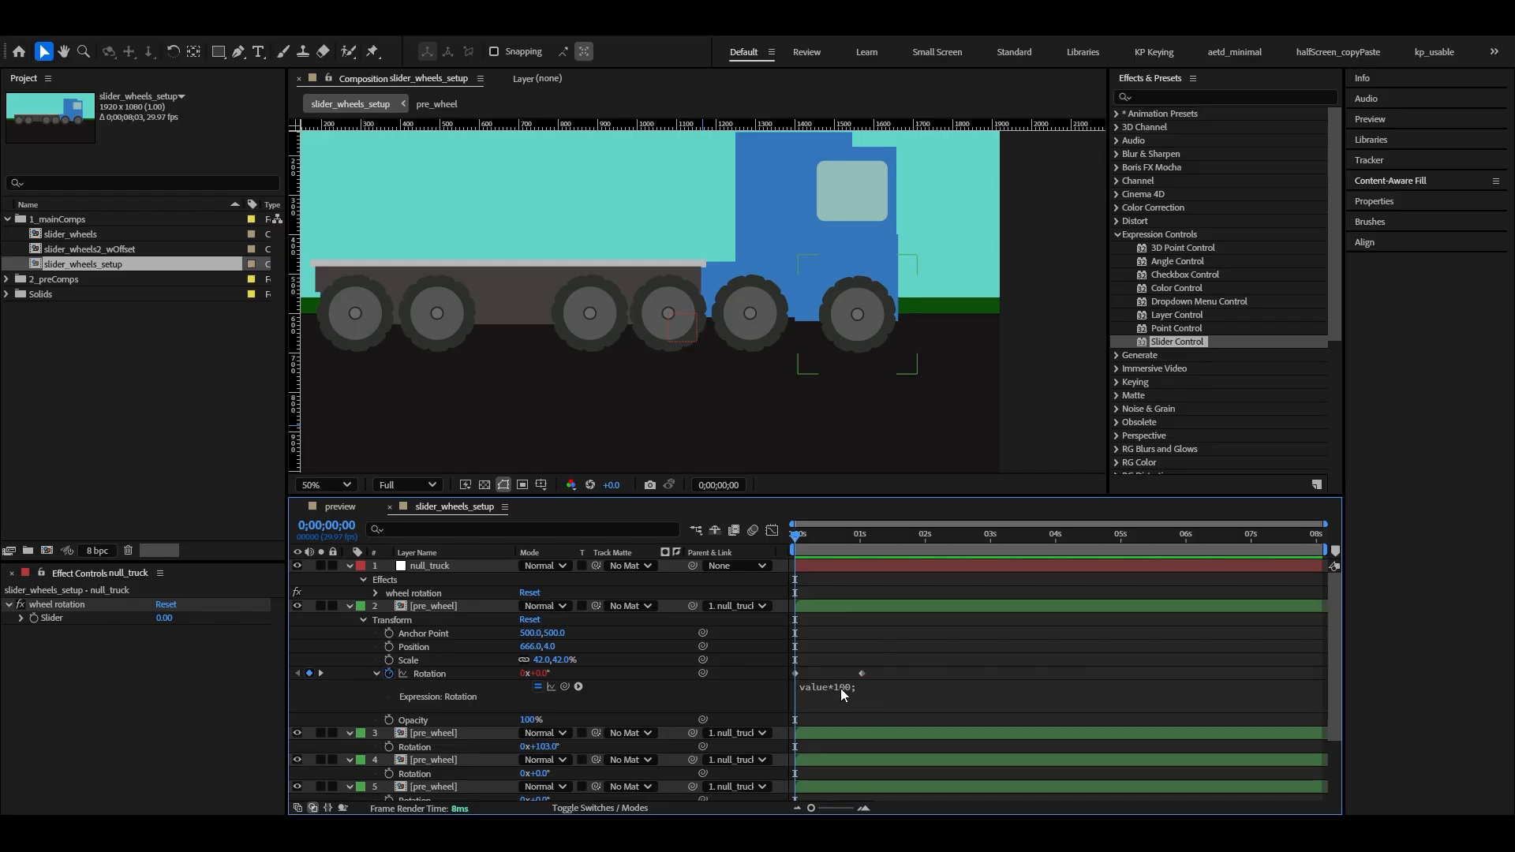
left_click(375, 592)
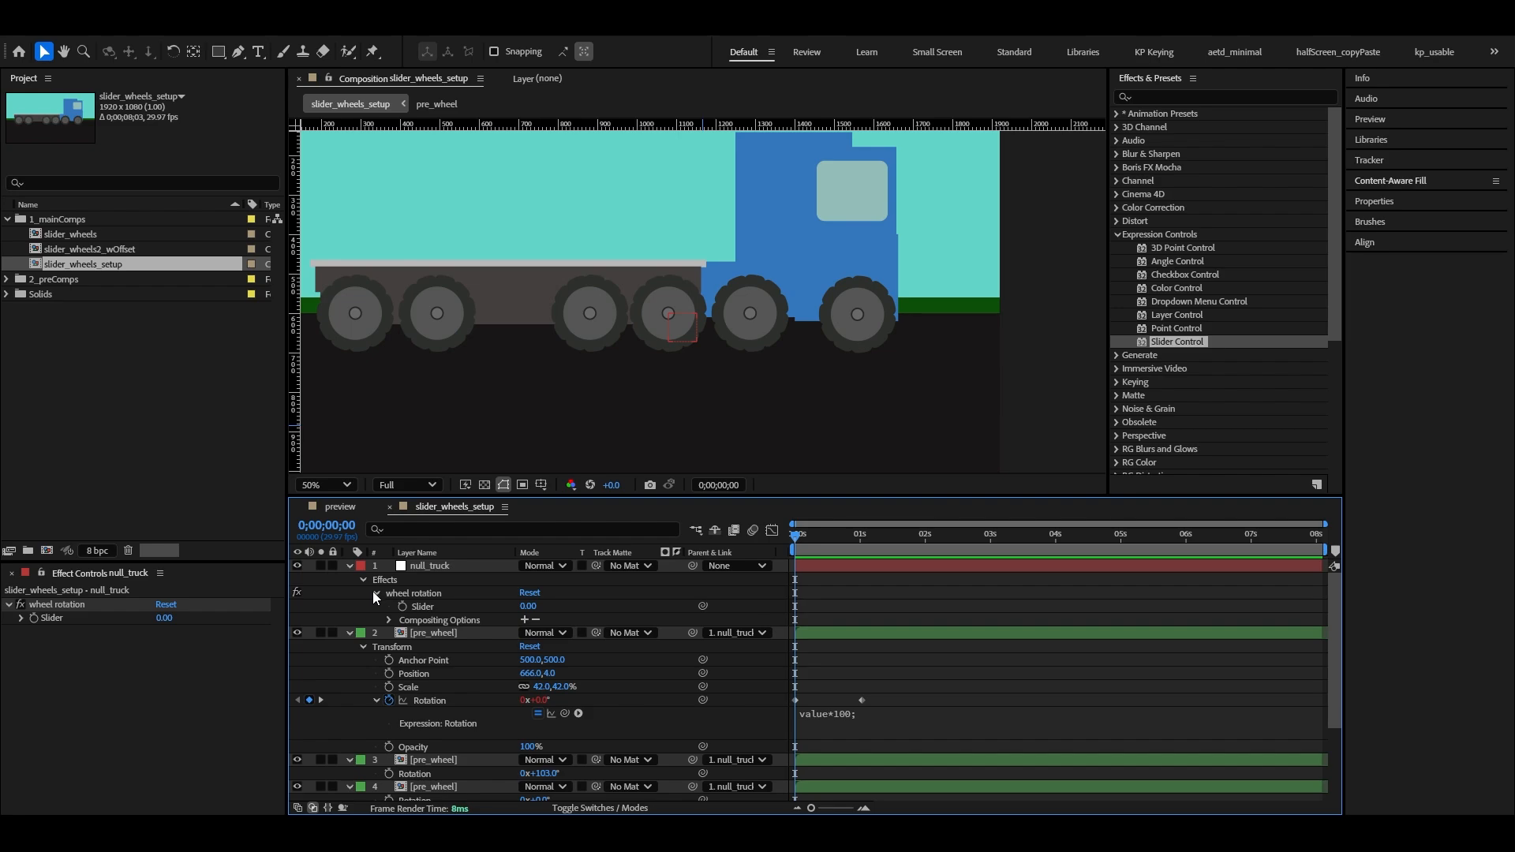
left_click(824, 713)
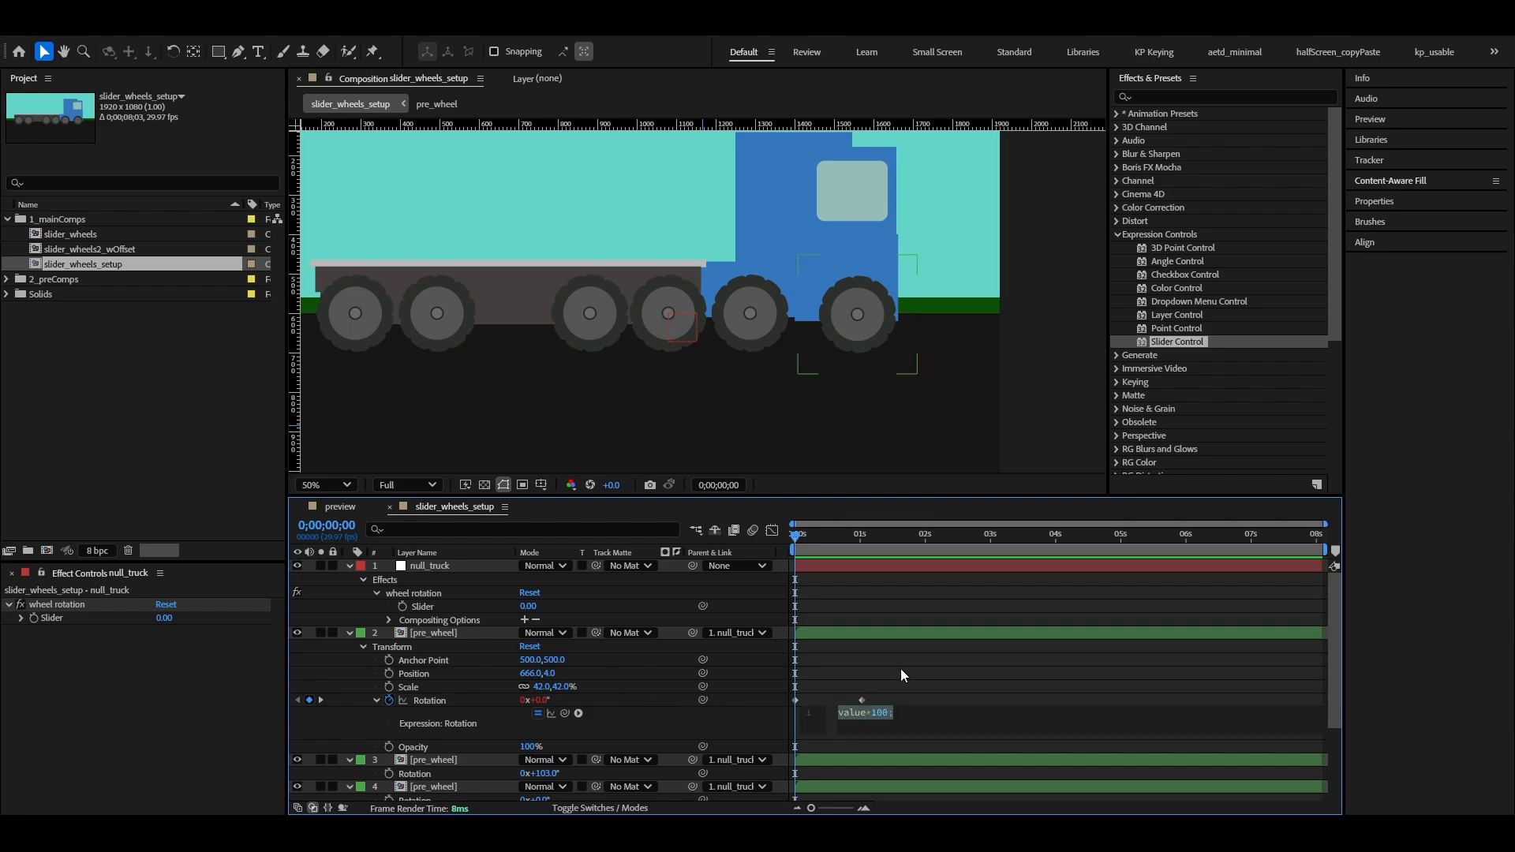
left_click(513, 707)
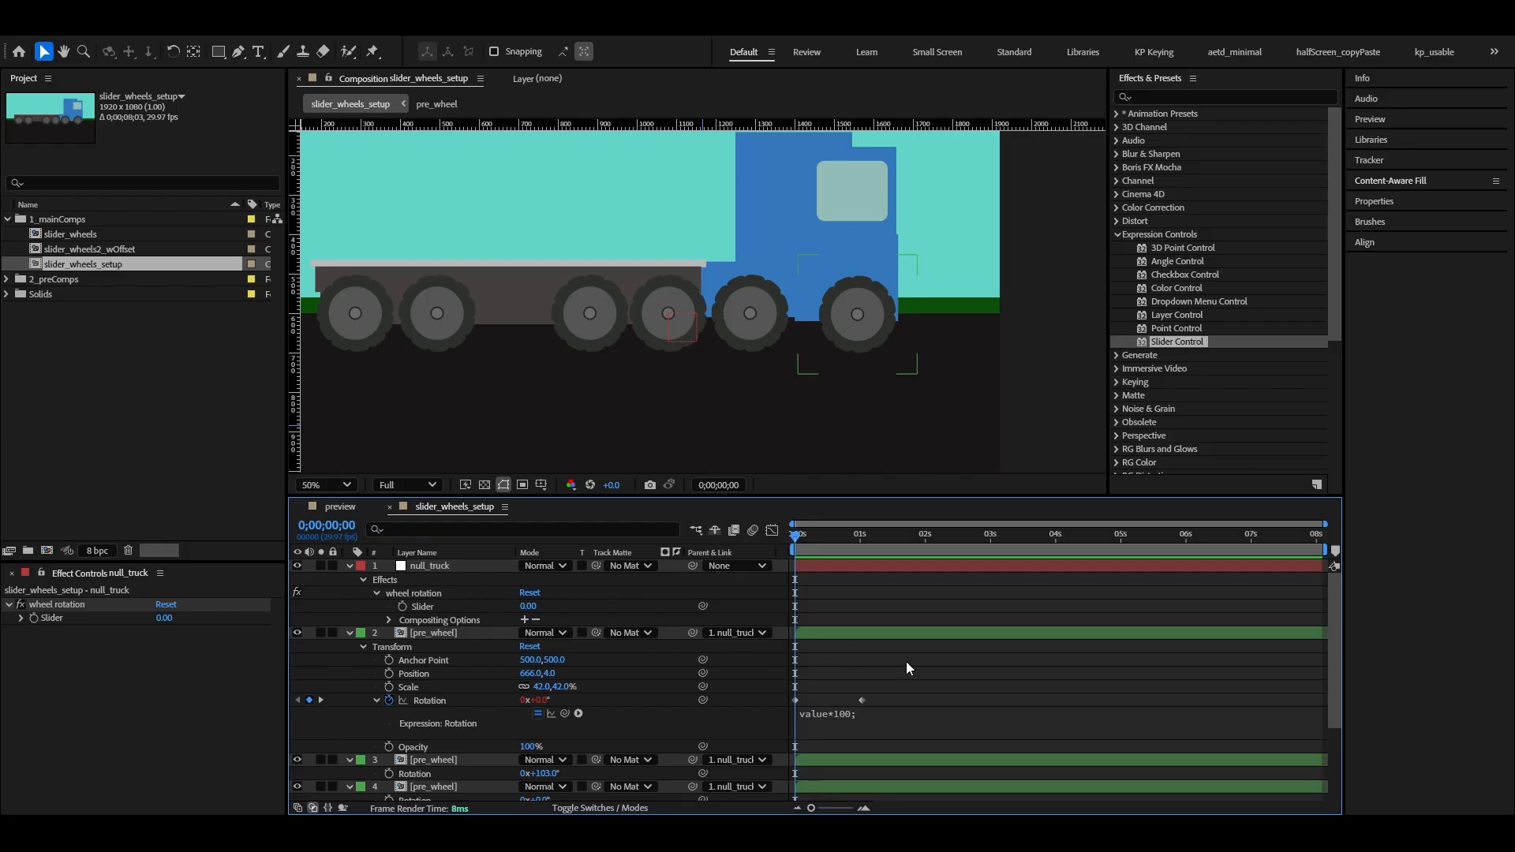
Step: Show only the Rotation property of null_truck in the timeline
left_click(448, 564)
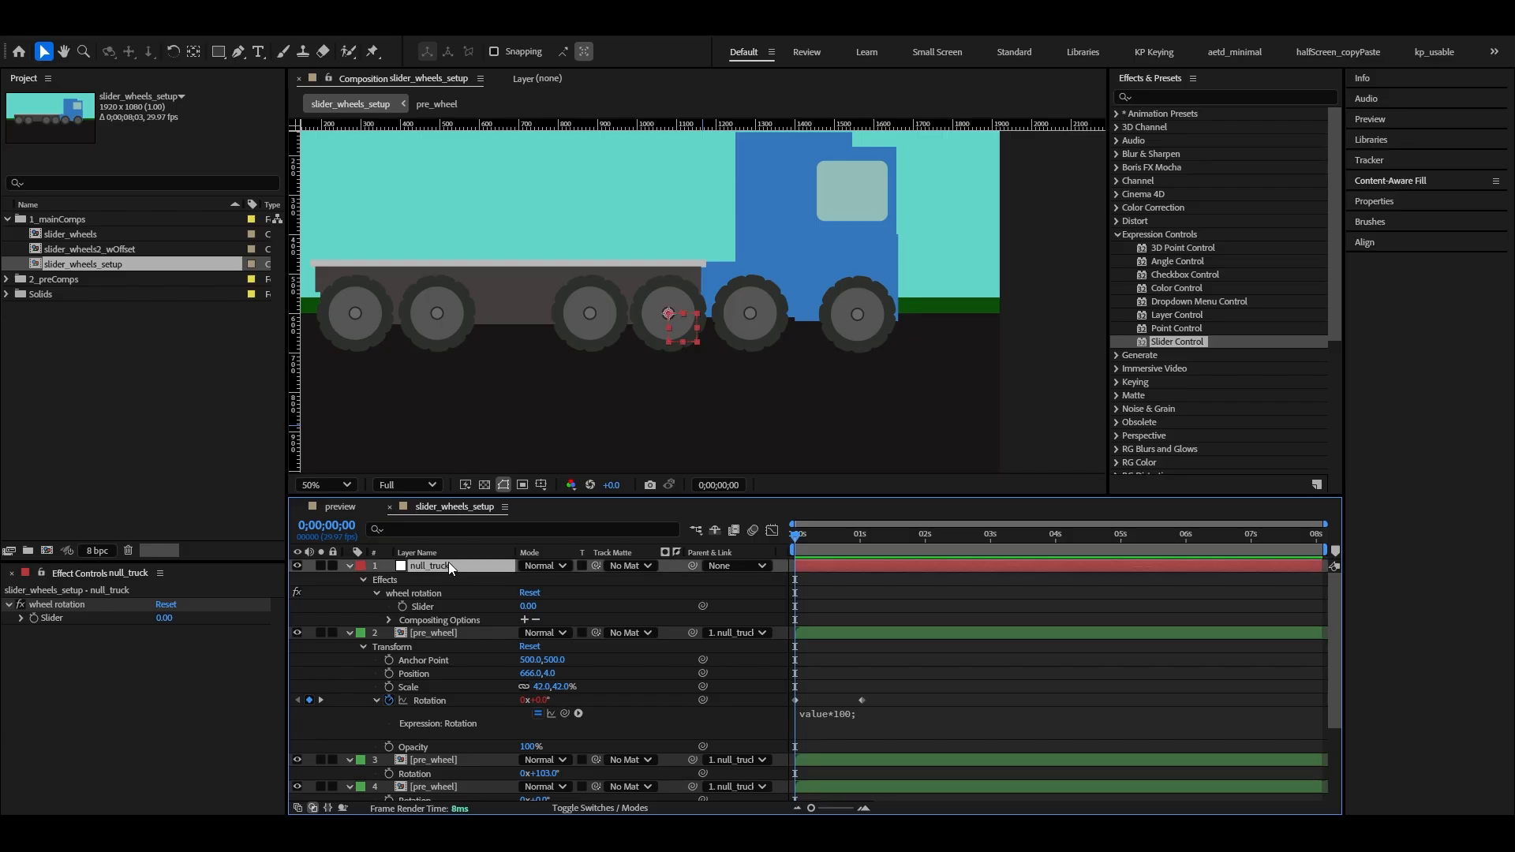
left_click(775, 605)
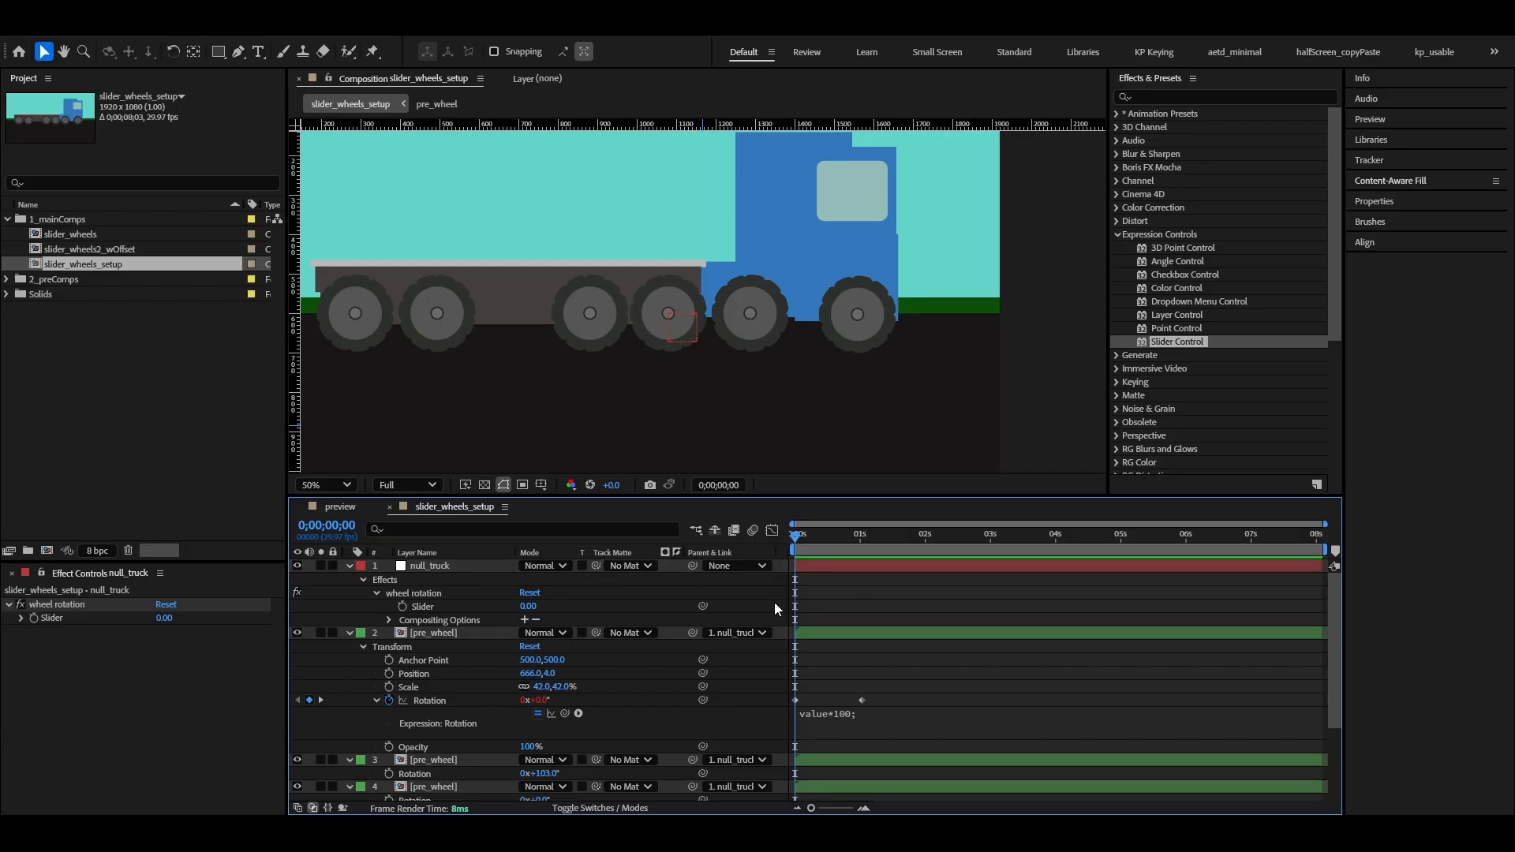
left_click(463, 561)
key("r")
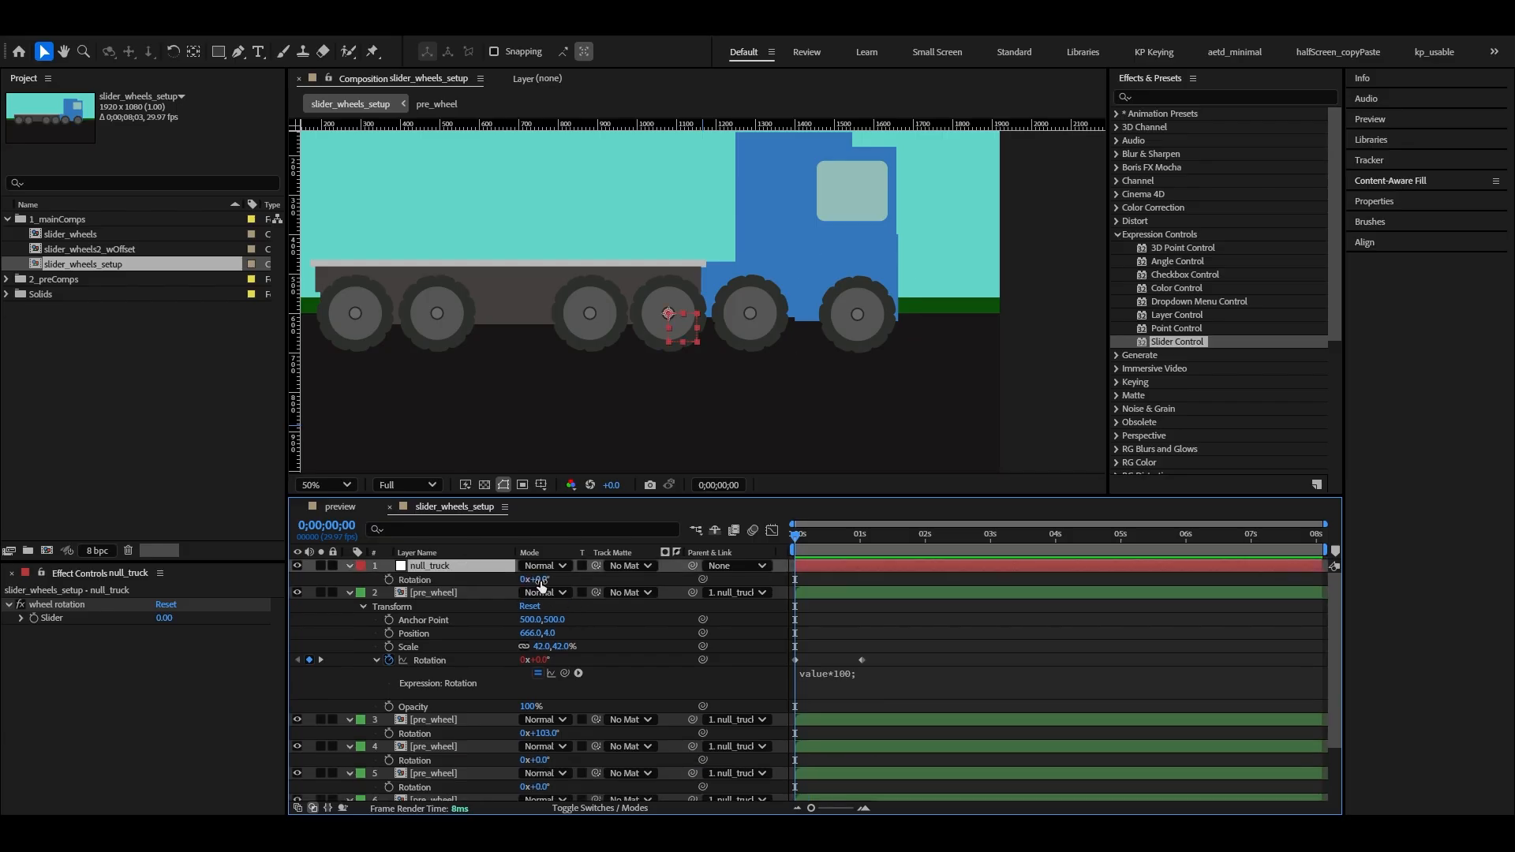
Step: Try a different Rotation on null_truck and undo the change
left_click_drag(541, 581, 516, 566)
key("ctrl+z")
left_click(876, 618)
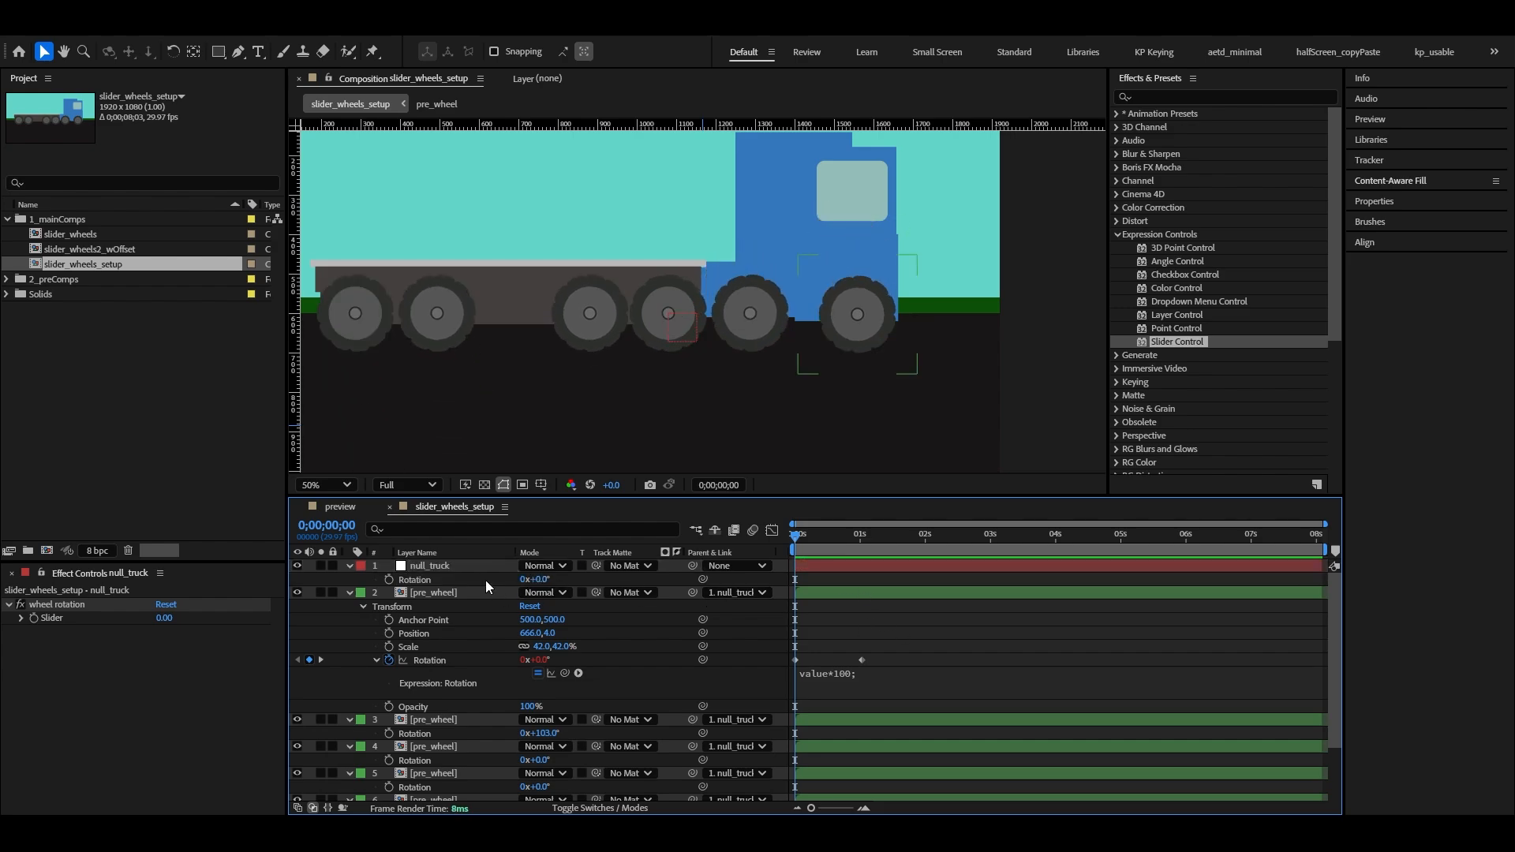
Step: Link the topmost wheel's Rotation expression to the wheel rotation Slider on null_truck, ending with a semicolon, and remove that Rotation's keyframes
left_click(461, 568)
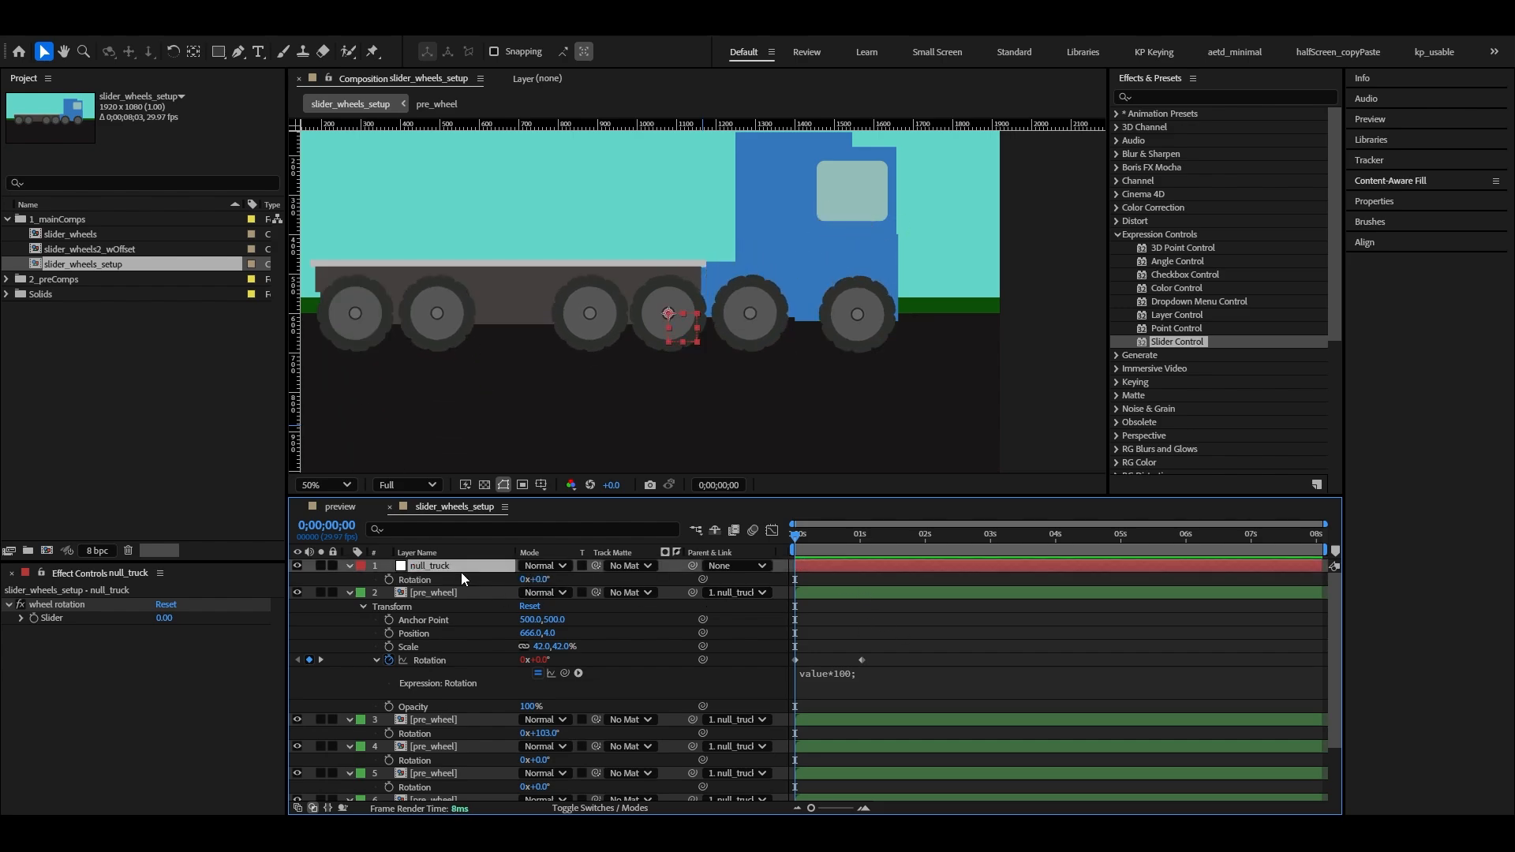
left_click(836, 674)
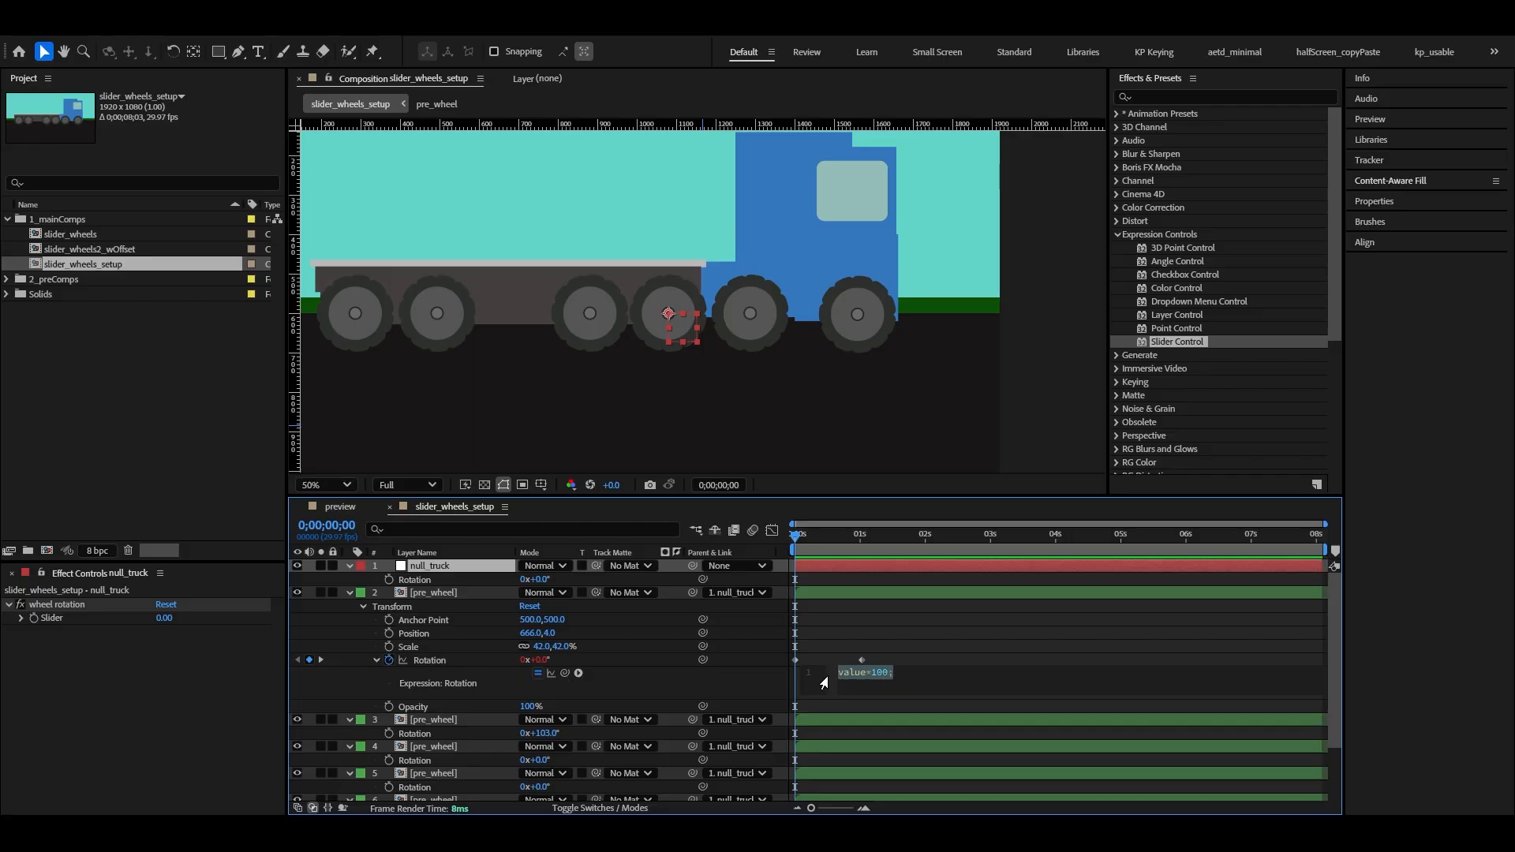
left_click_drag(563, 674, 432, 576)
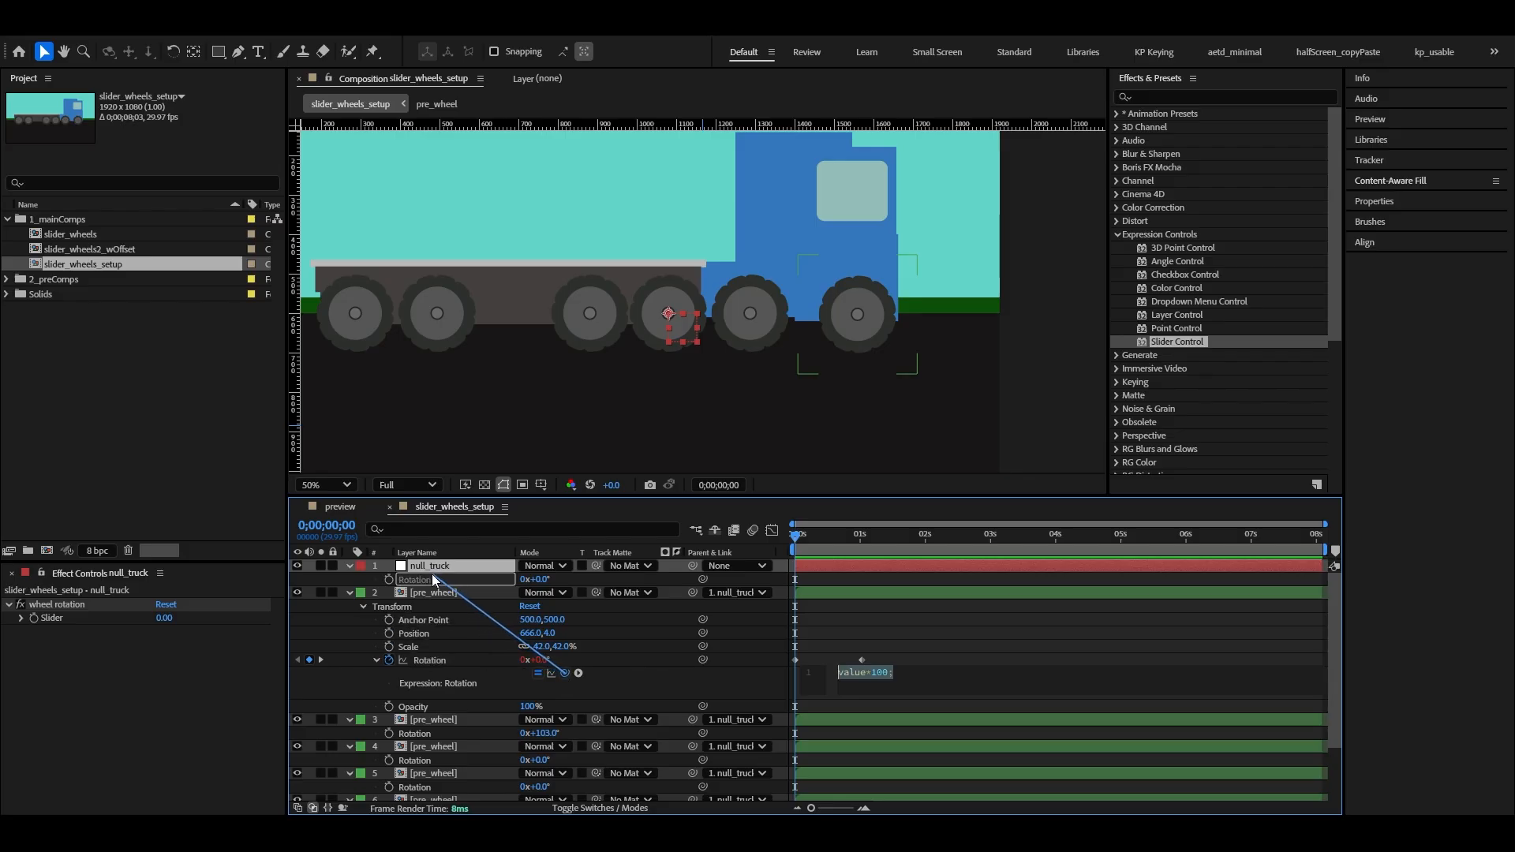
left_click_drag(432, 574, 98, 617)
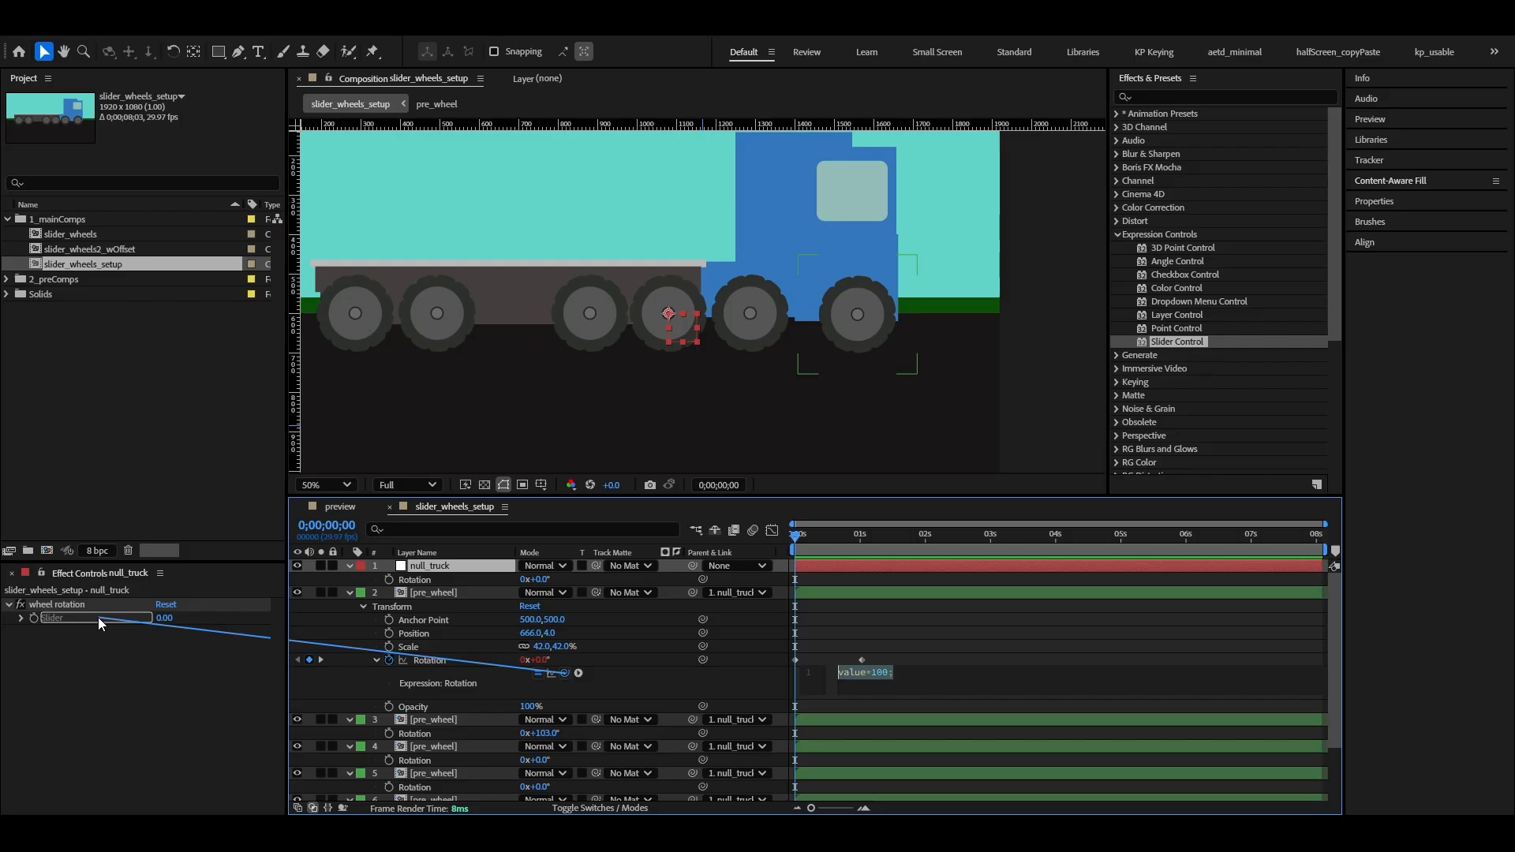
left_click_drag(98, 617, 97, 617)
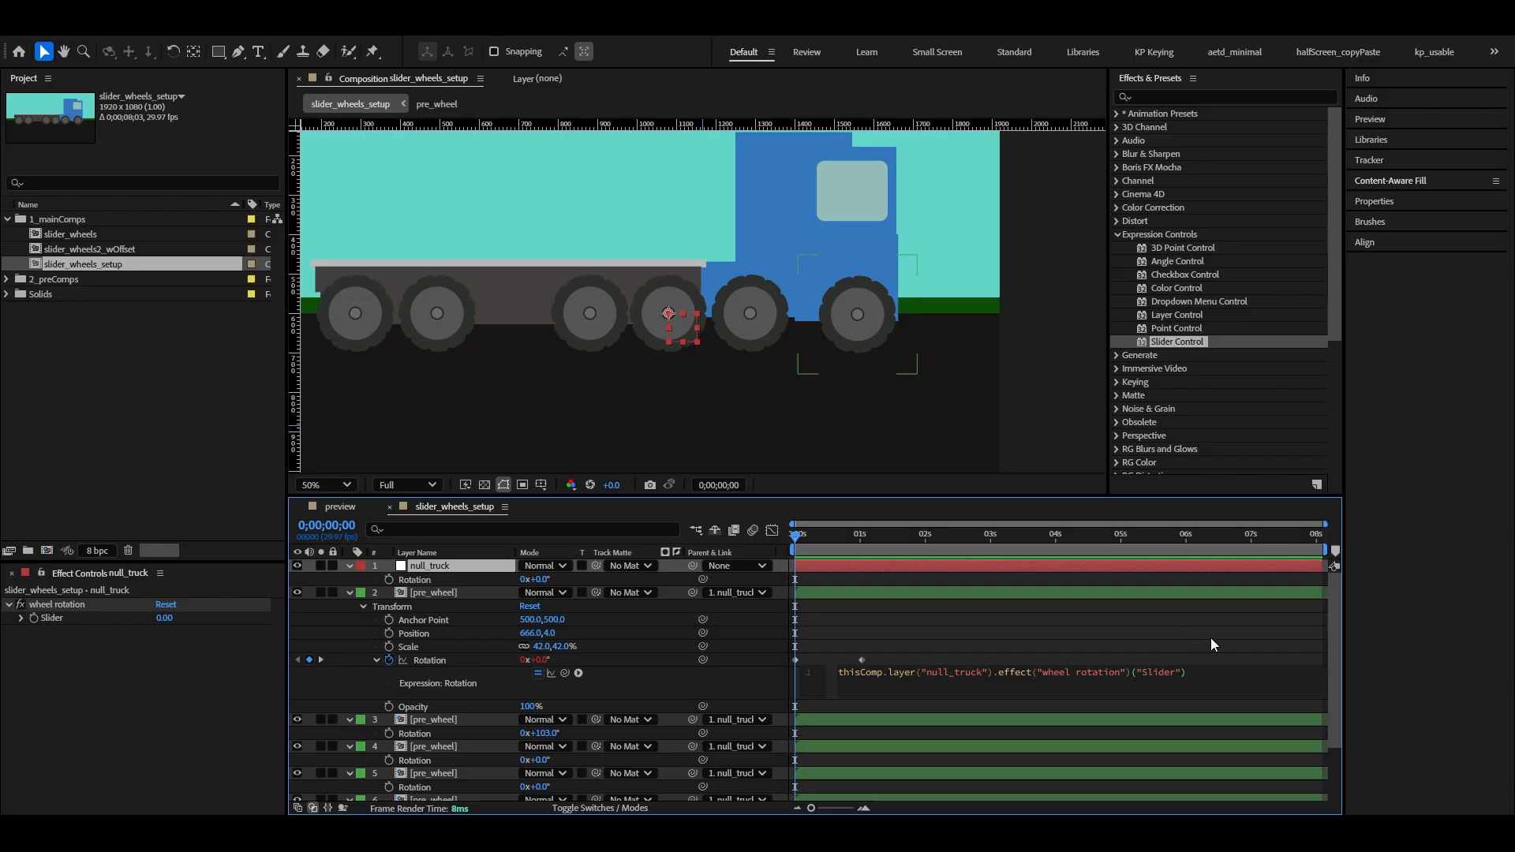
left_click(1217, 678)
type(";")
left_click(1219, 618)
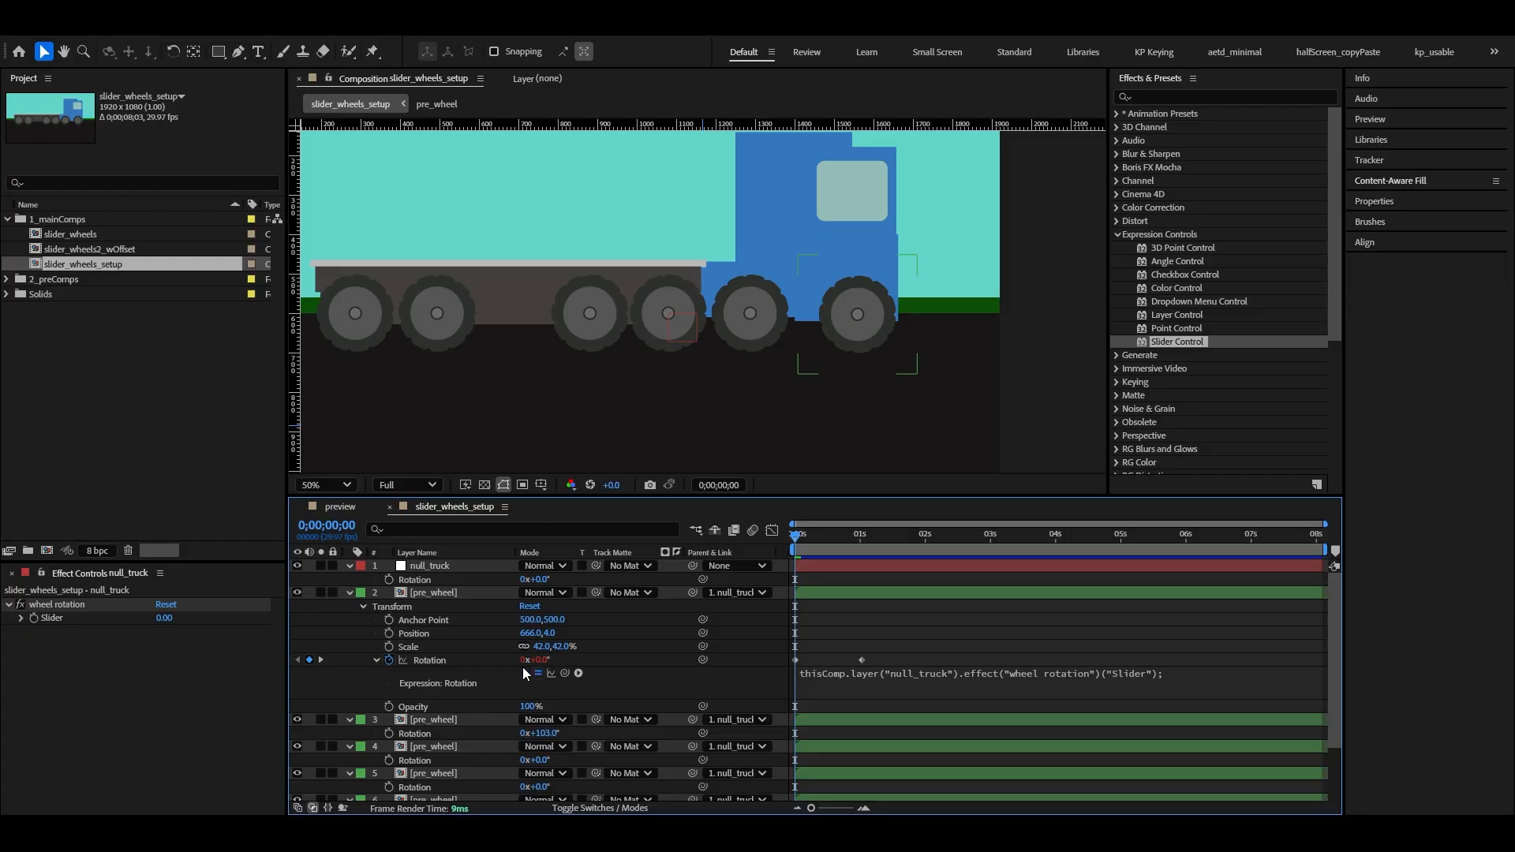
left_click(389, 660)
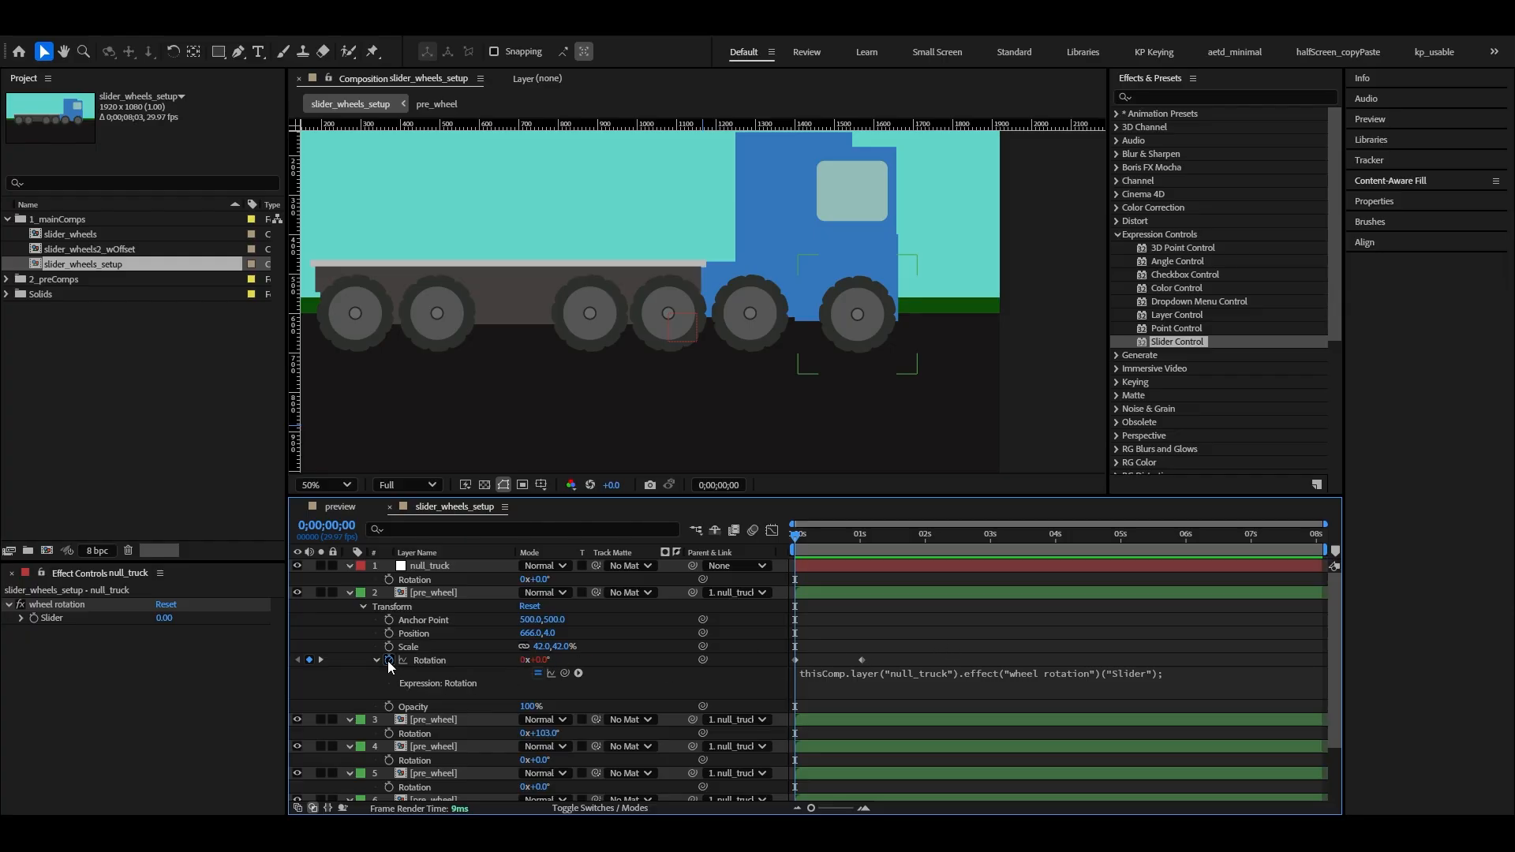
left_click(892, 617)
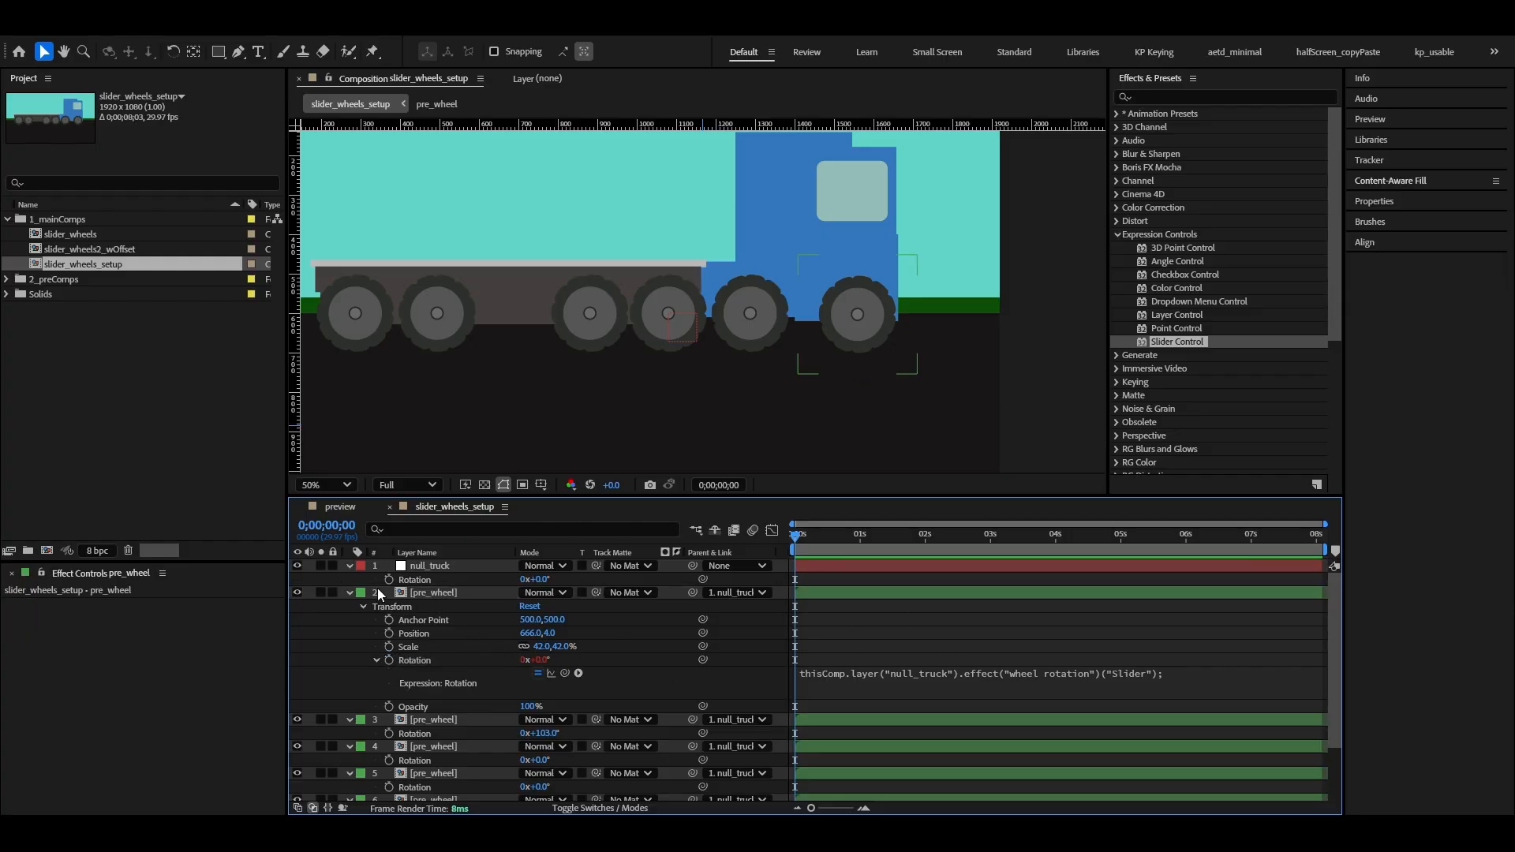
Step: Set the wheel rotation slider on null_truck to 60 to test the topmost wheel's link
left_click(434, 566)
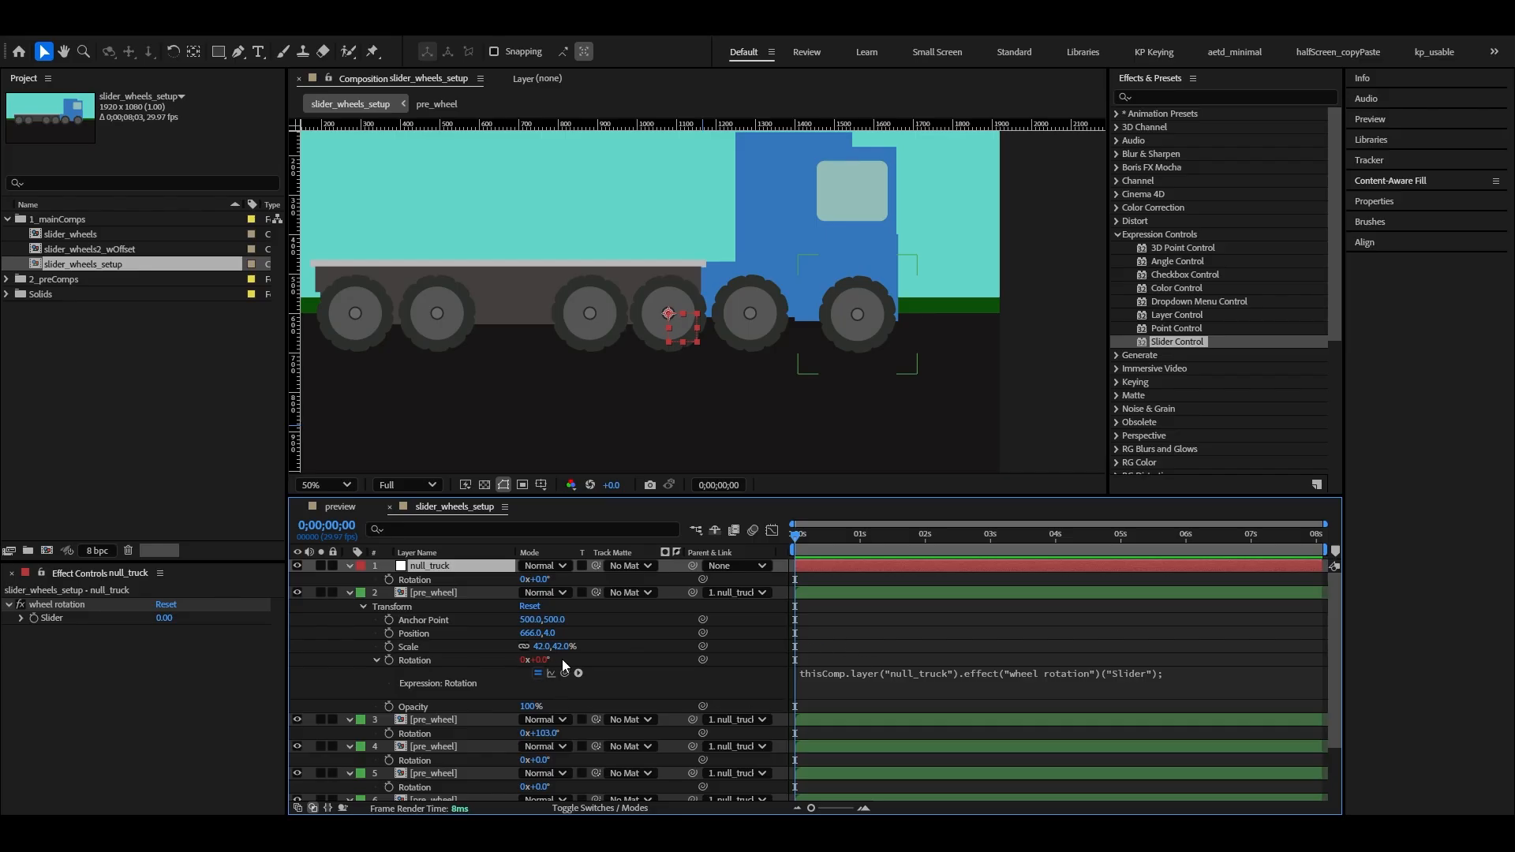
left_click(229, 698)
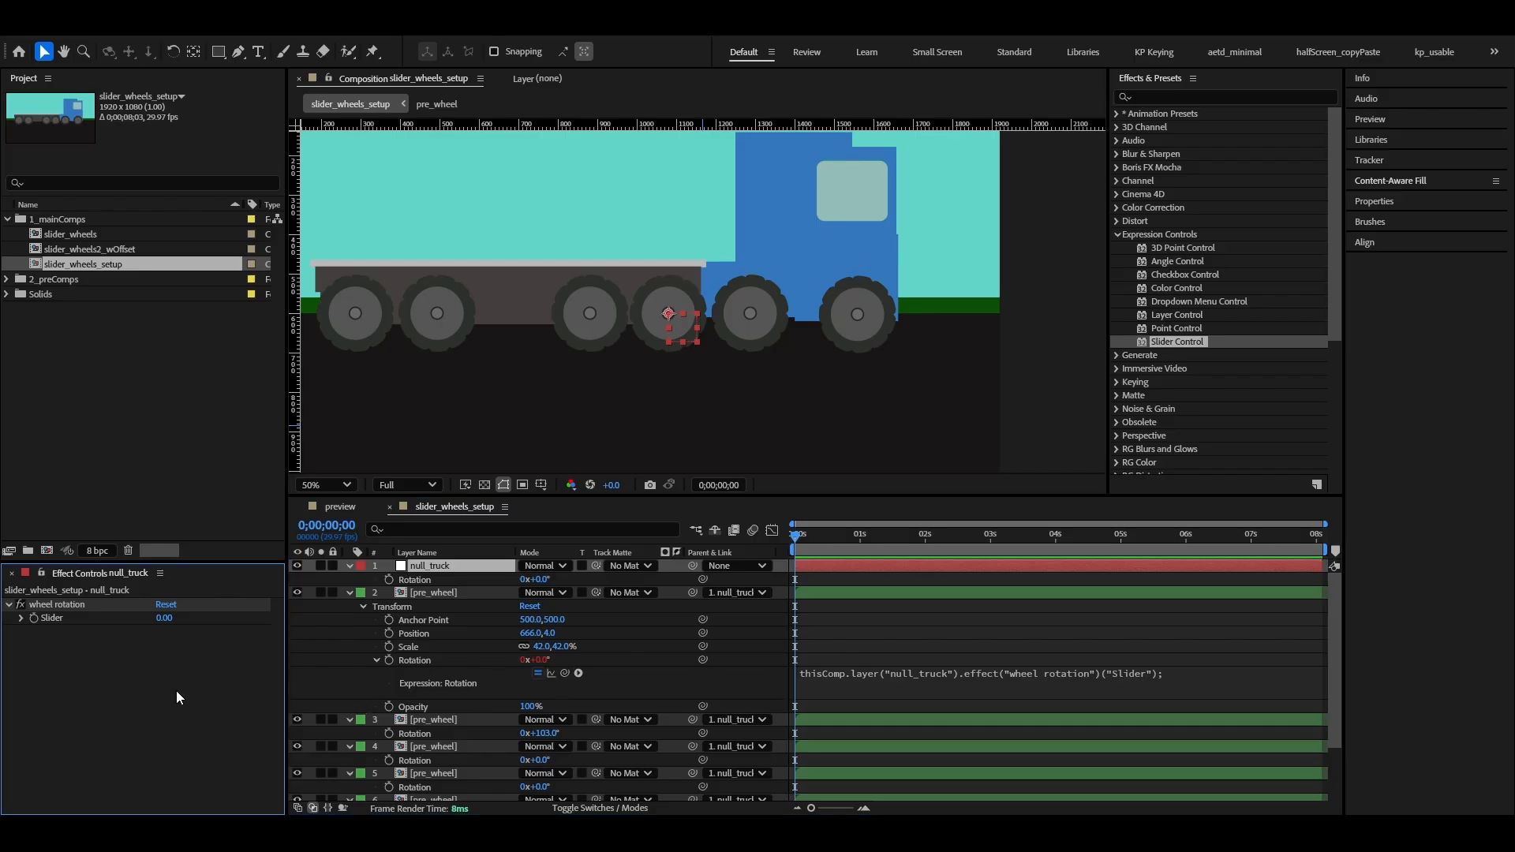
mouse_move(164, 618)
left_mouse_down()
mouse_move(288, 616)
mouse_move(147, 620)
mouse_move(189, 618)
left_mouse_up()
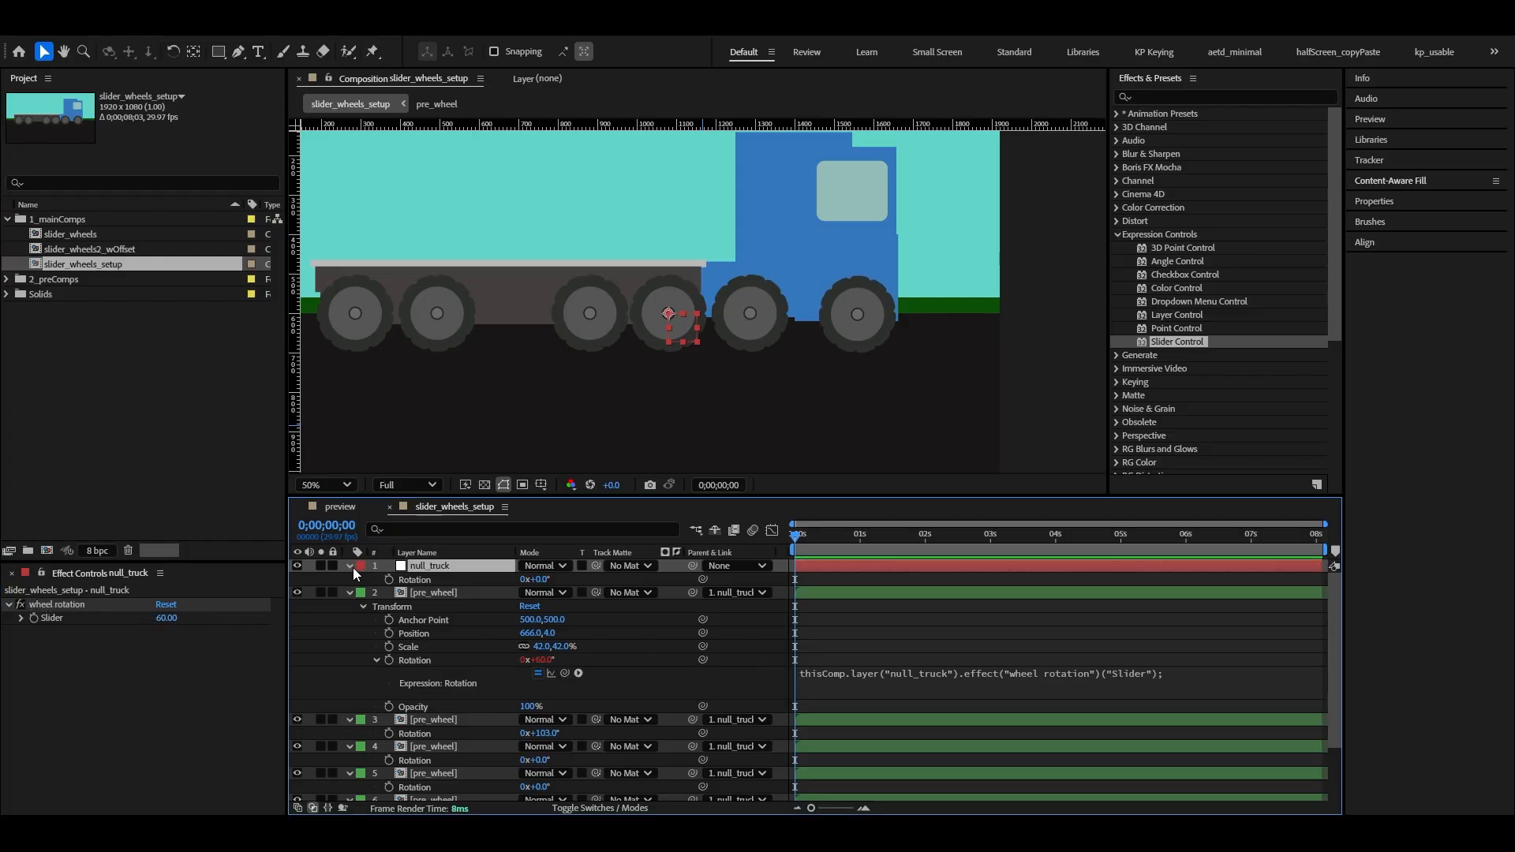
Step: Expand the wheel rotation effect under null_truck in the timeline and set its Slider to 114
left_click(349, 566)
left_click(348, 566)
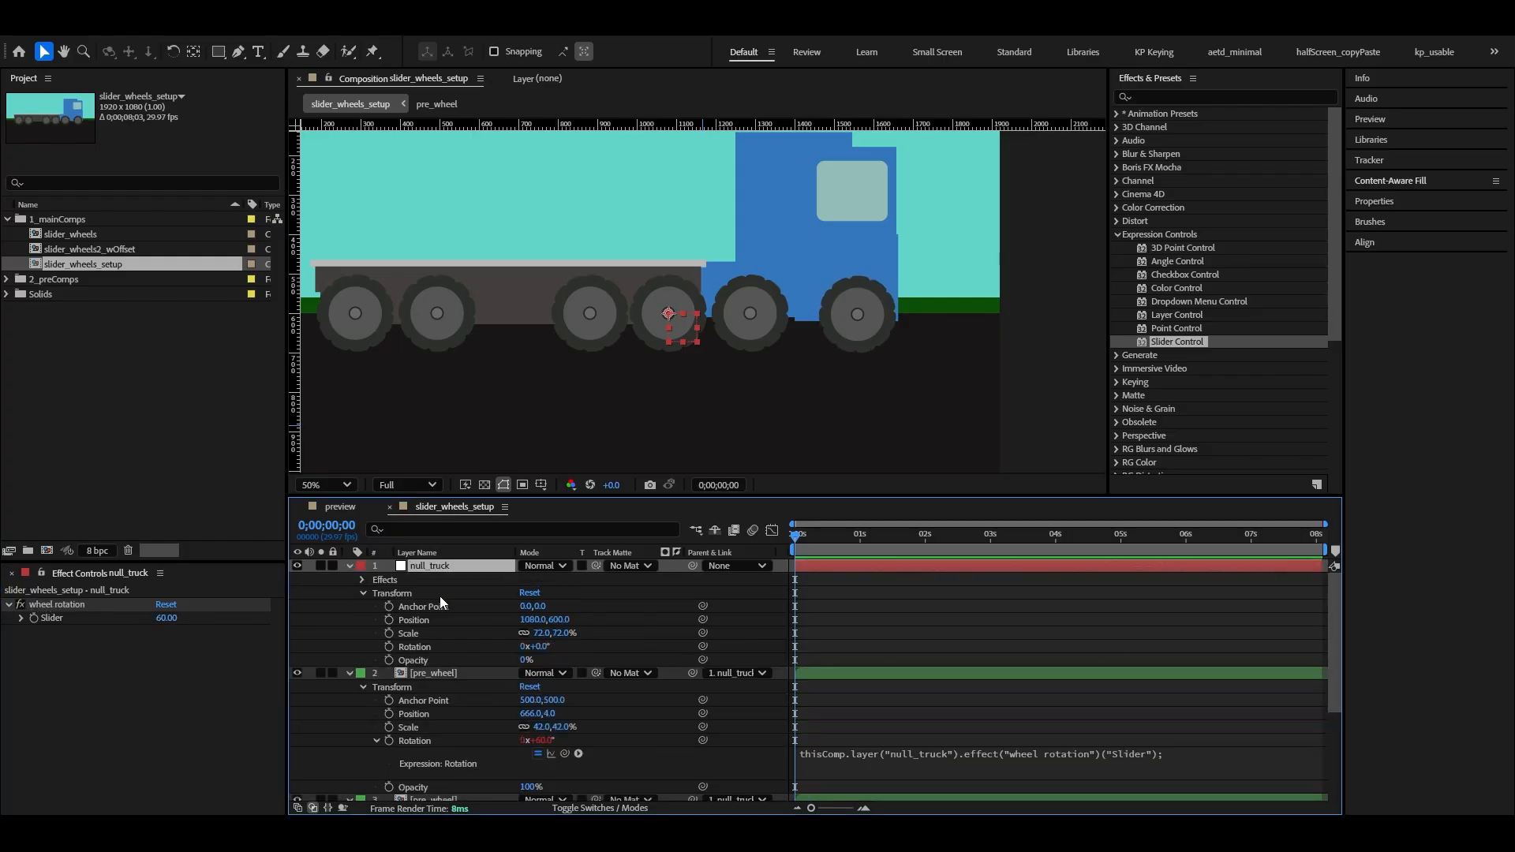
left_click(363, 594)
left_click(360, 580)
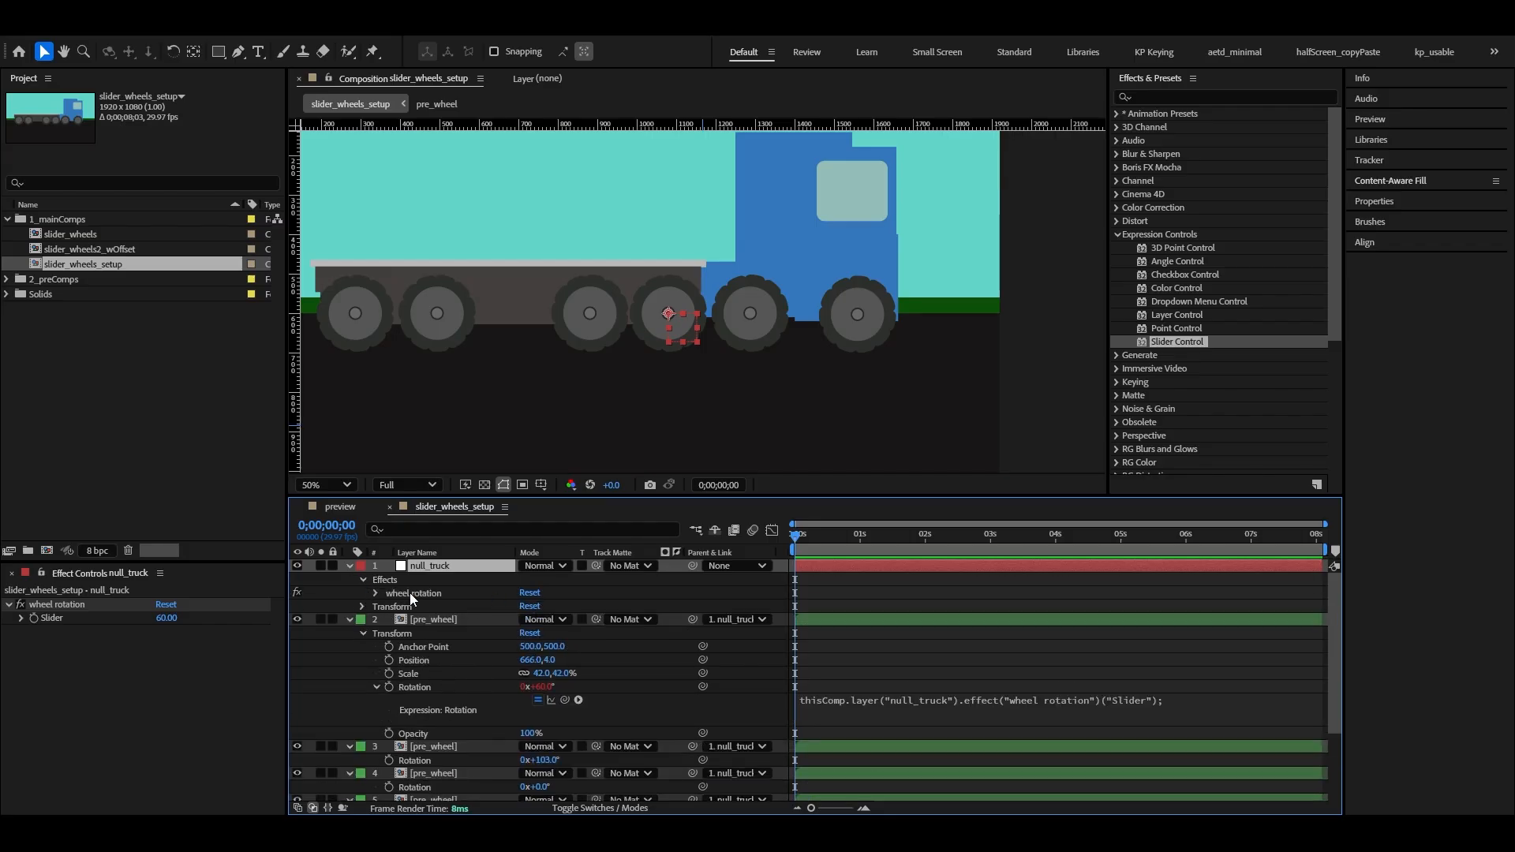
left_click(375, 593)
left_click_drag(544, 606, 906, 606)
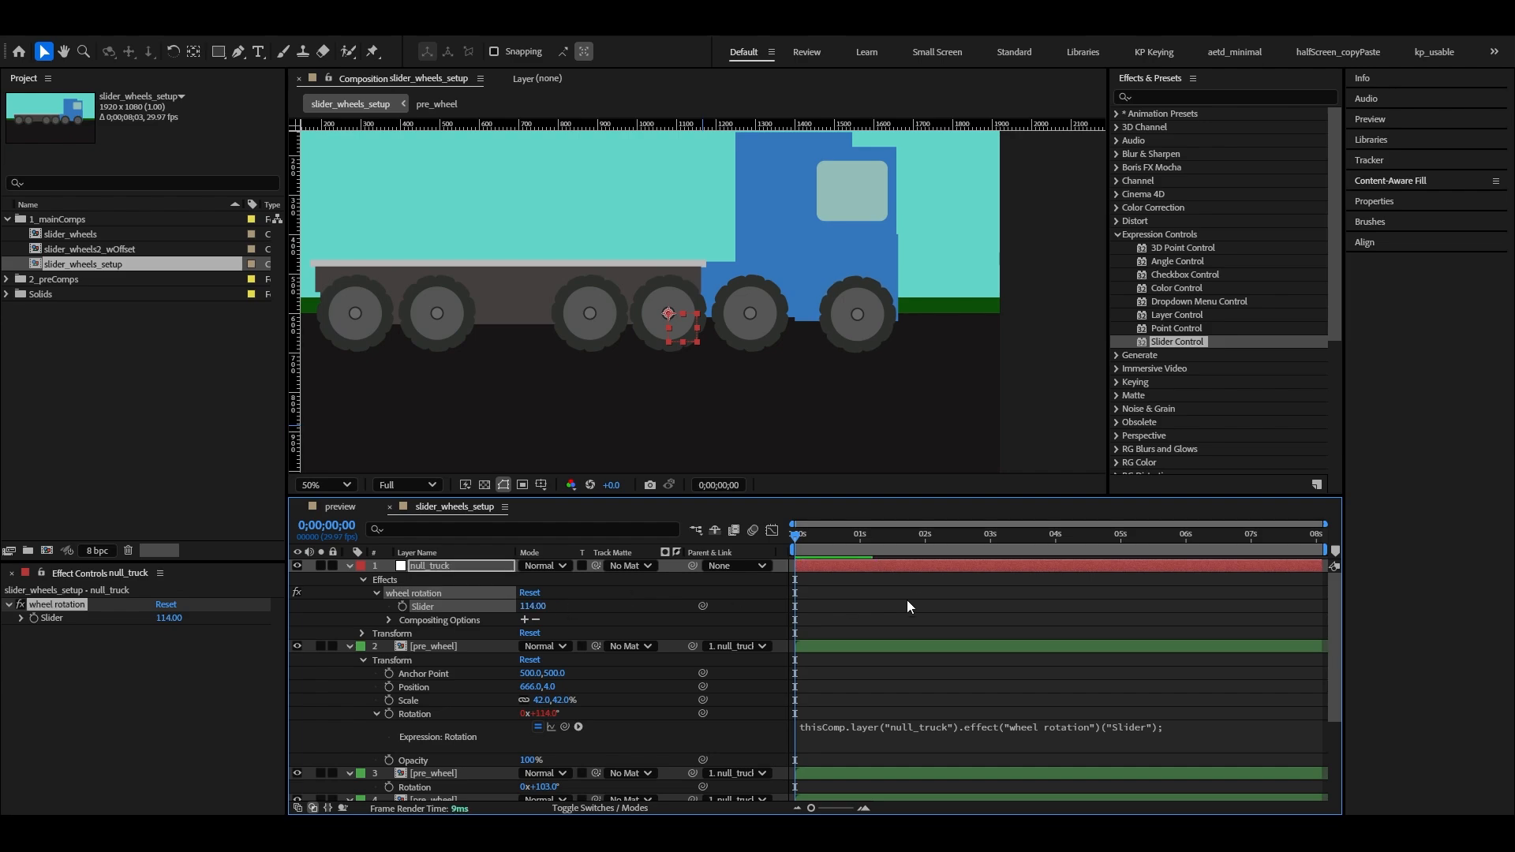
left_click(911, 600)
Step: Copy the topmost wheel's Rotation expression text and paste it as an expression on layer 3's Rotation
scroll(907, 621, "down", 2)
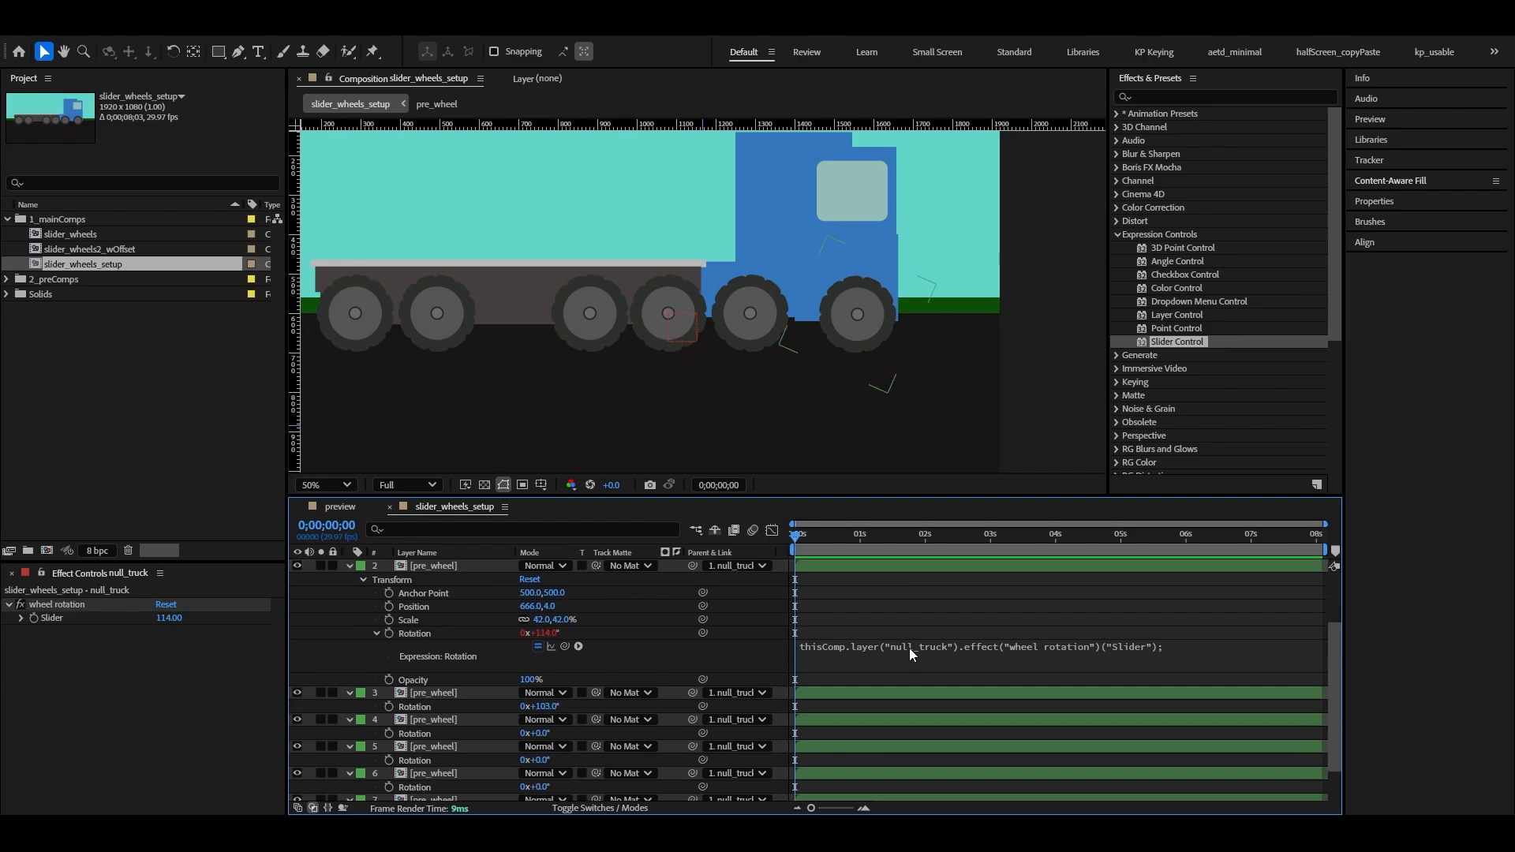
left_click(909, 647)
key("ctrl+c")
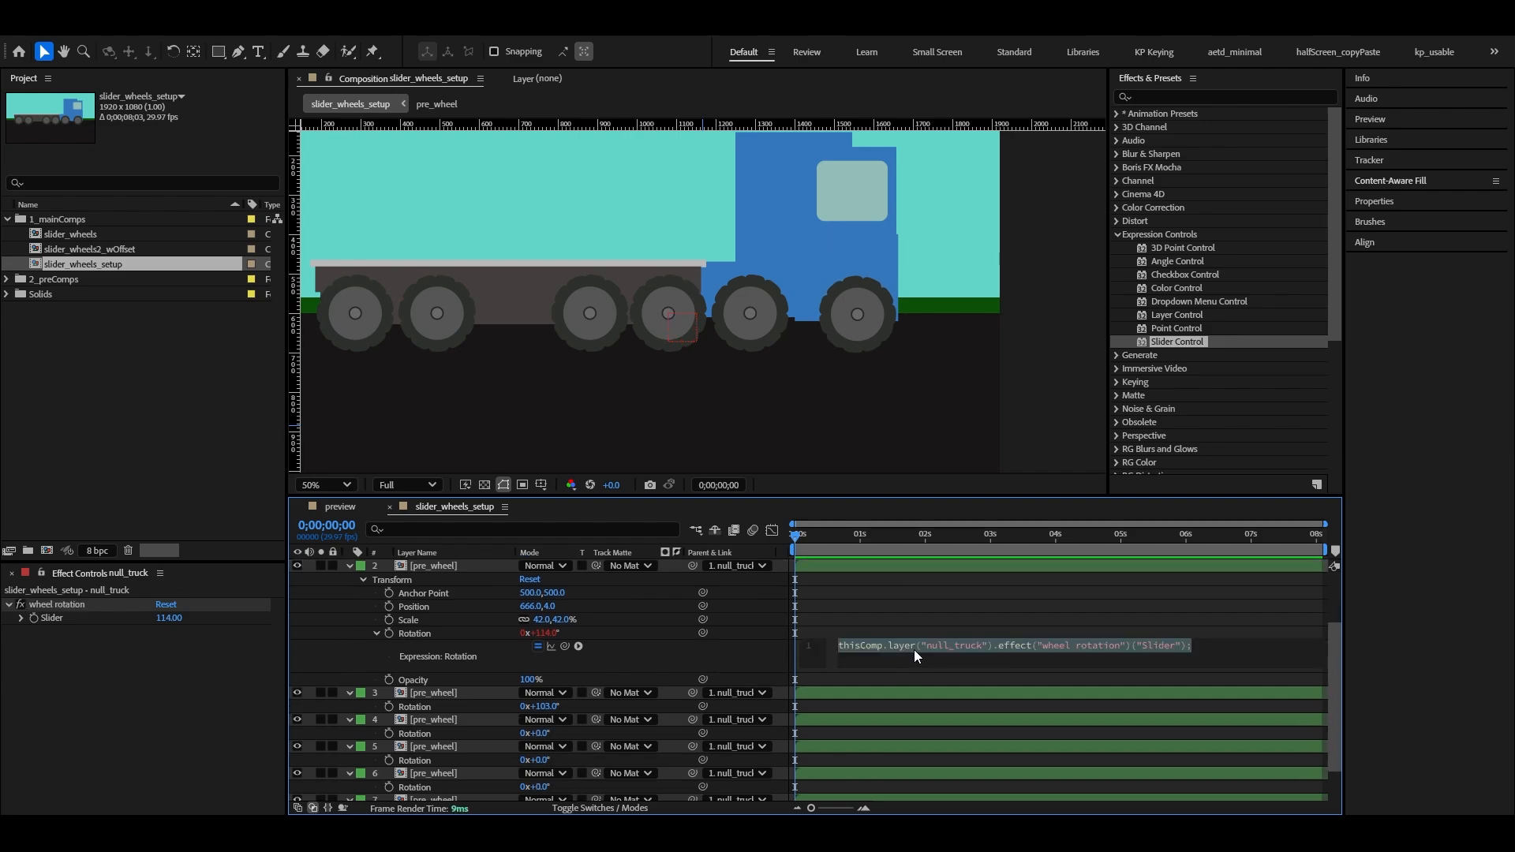
left_click(910, 612)
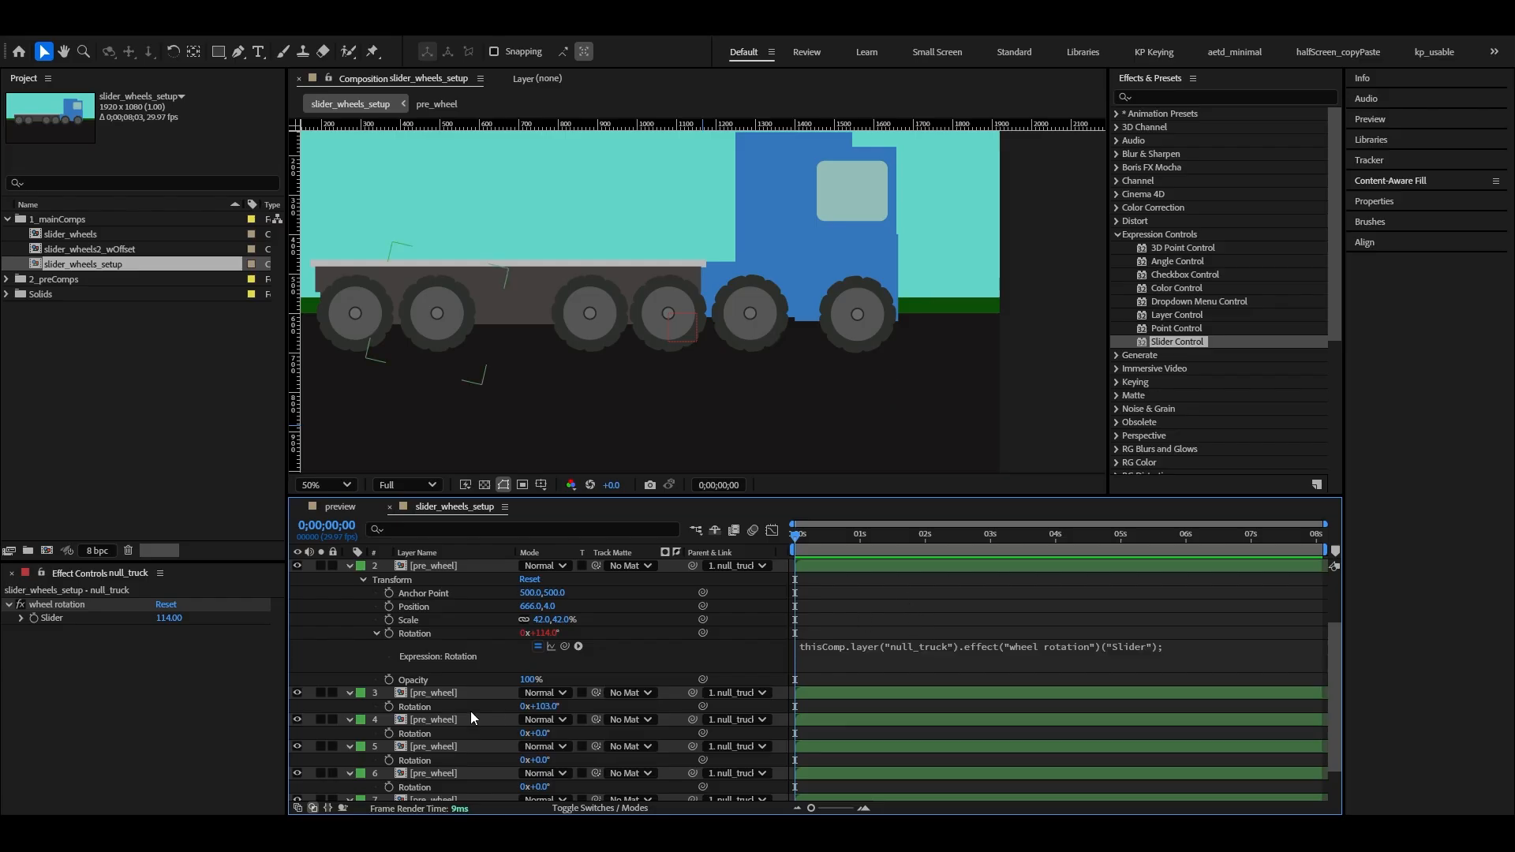
left_click(422, 704)
left_click(389, 706, "alt")
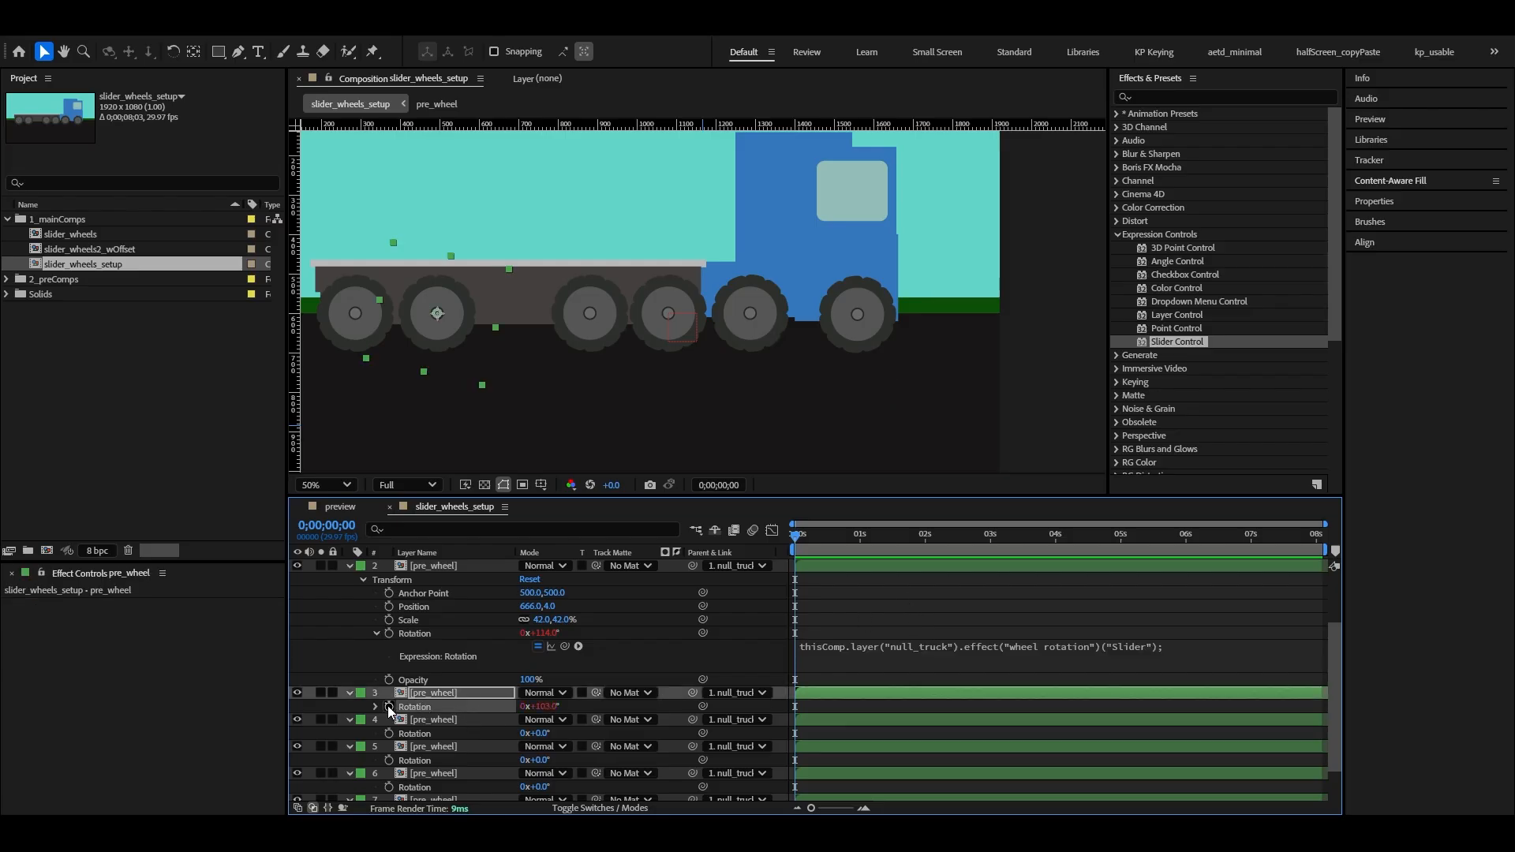
key("ctrl+v")
left_click(467, 707)
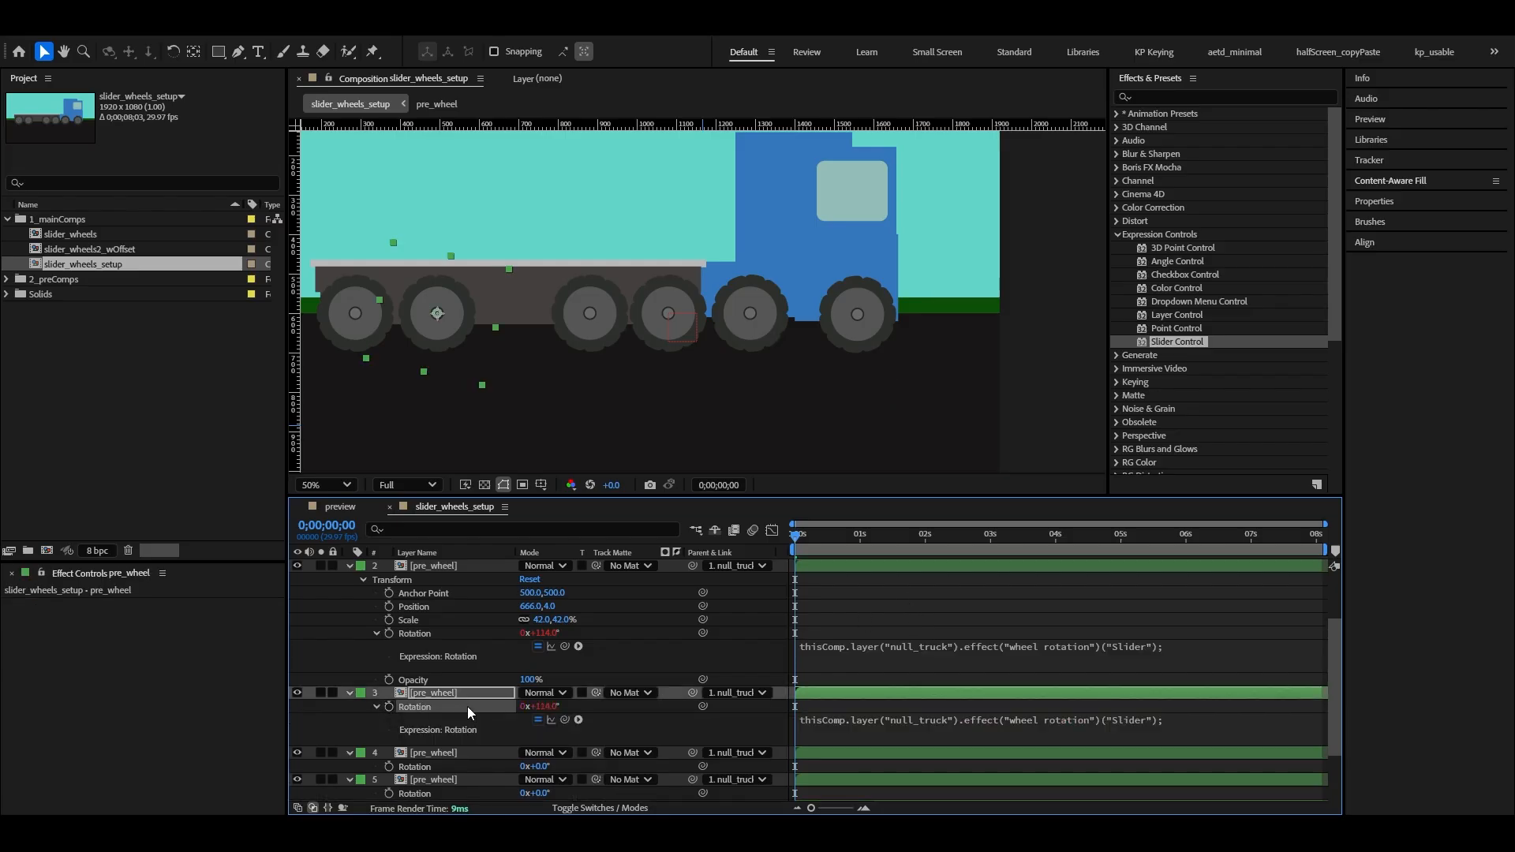
Step: Copy the Rotation expression of wheel layer 3 onto the Rotation property of wheel layer 4
left_click(419, 766)
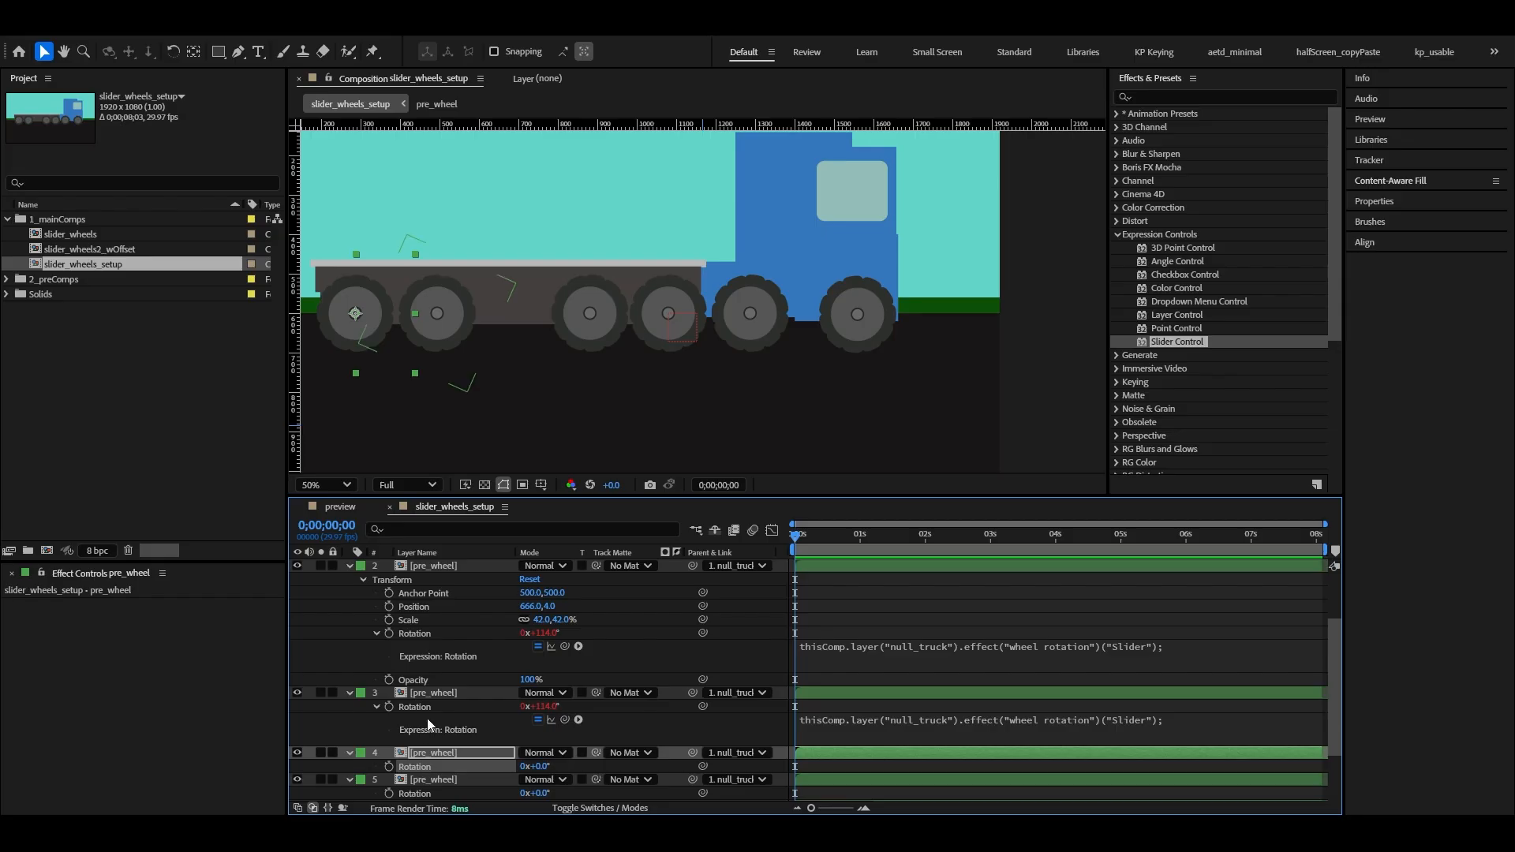
scroll(441, 741, "down", 1)
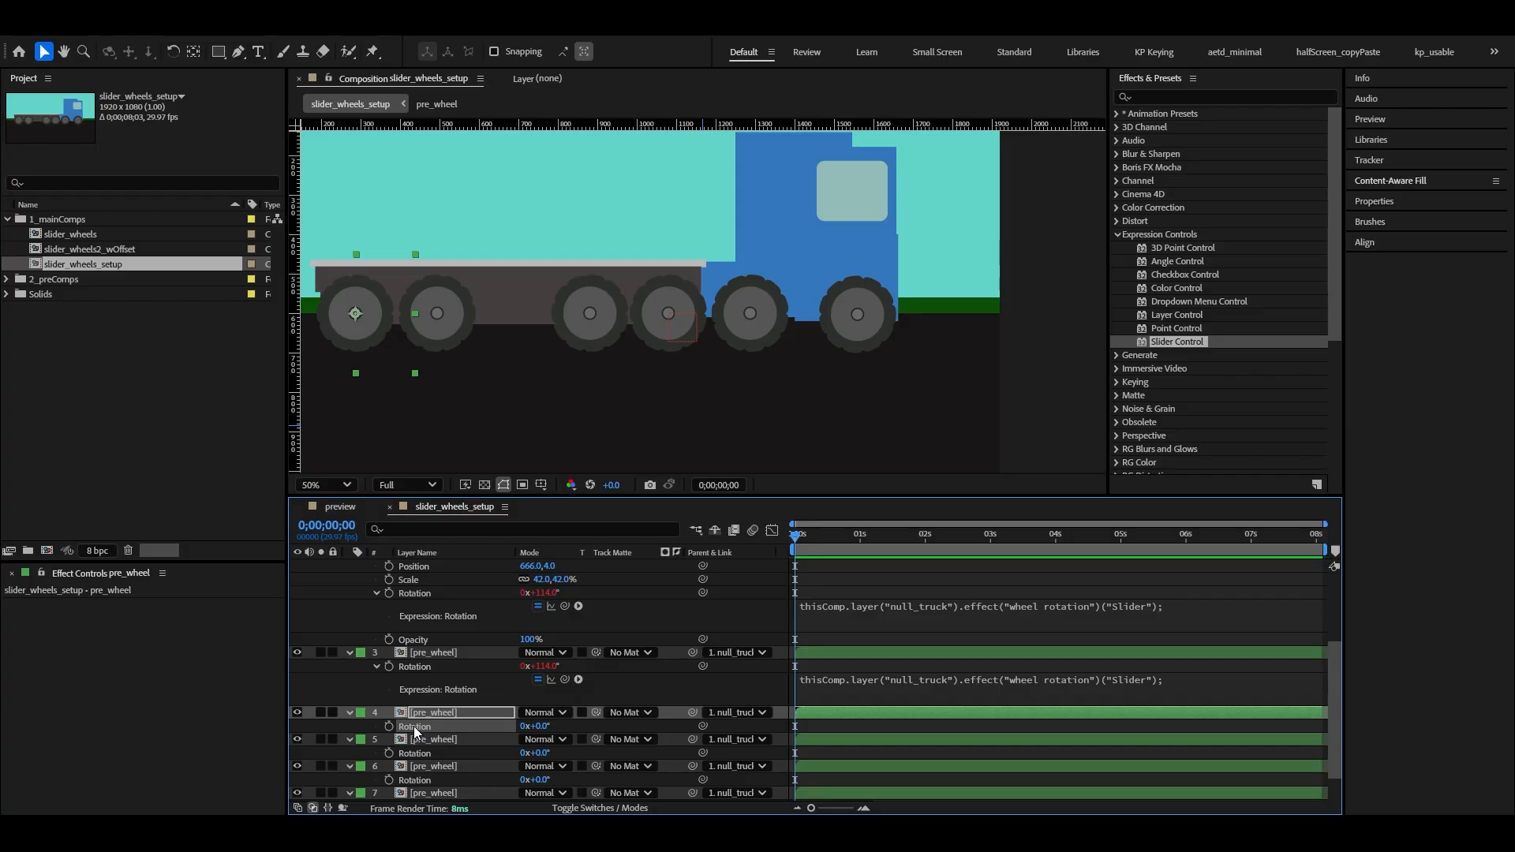
left_click(418, 666)
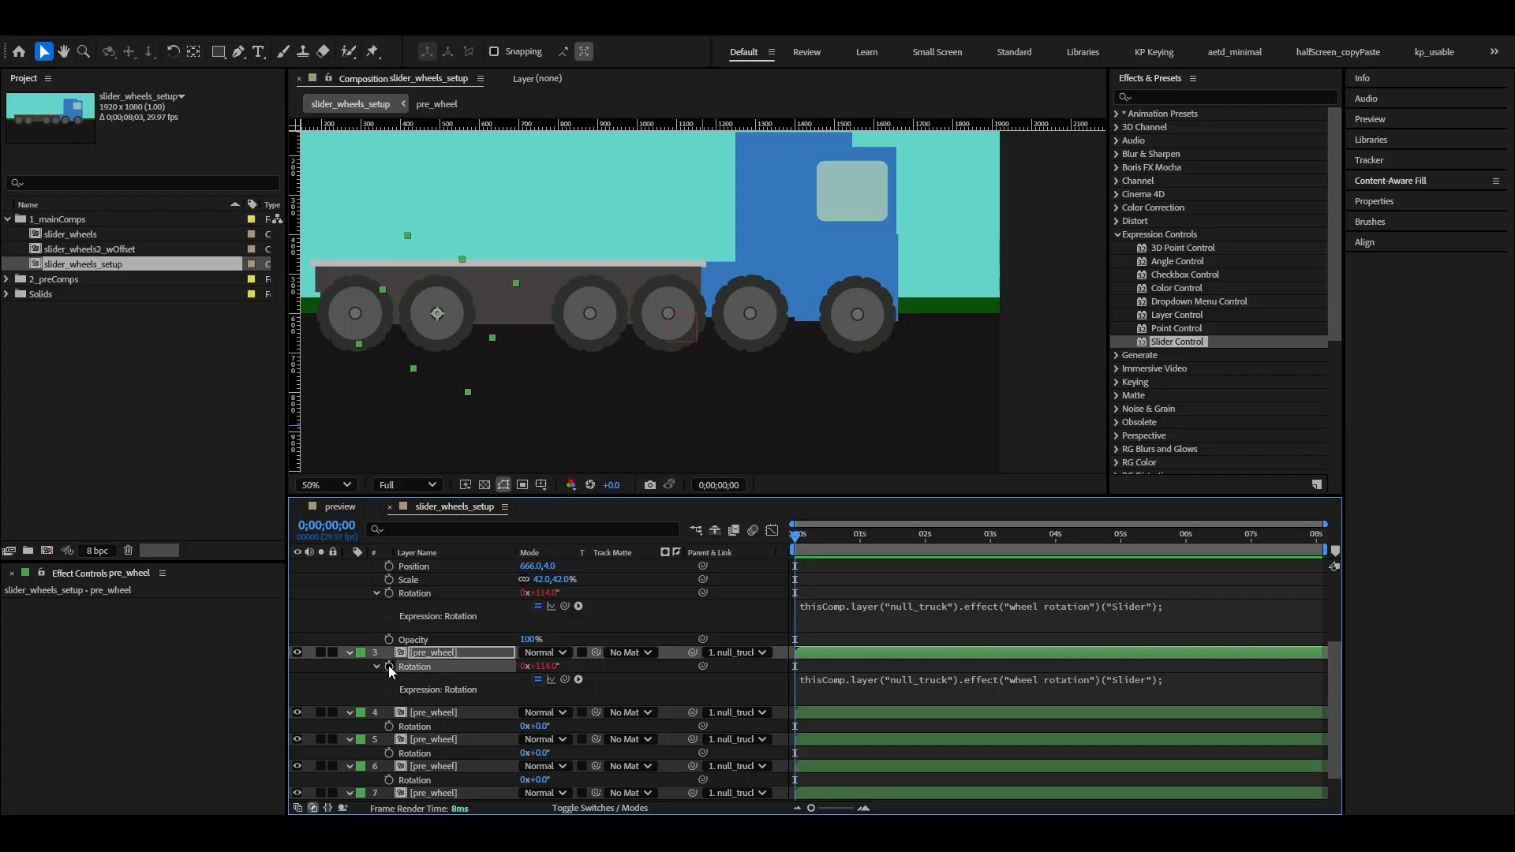
left_click(432, 727)
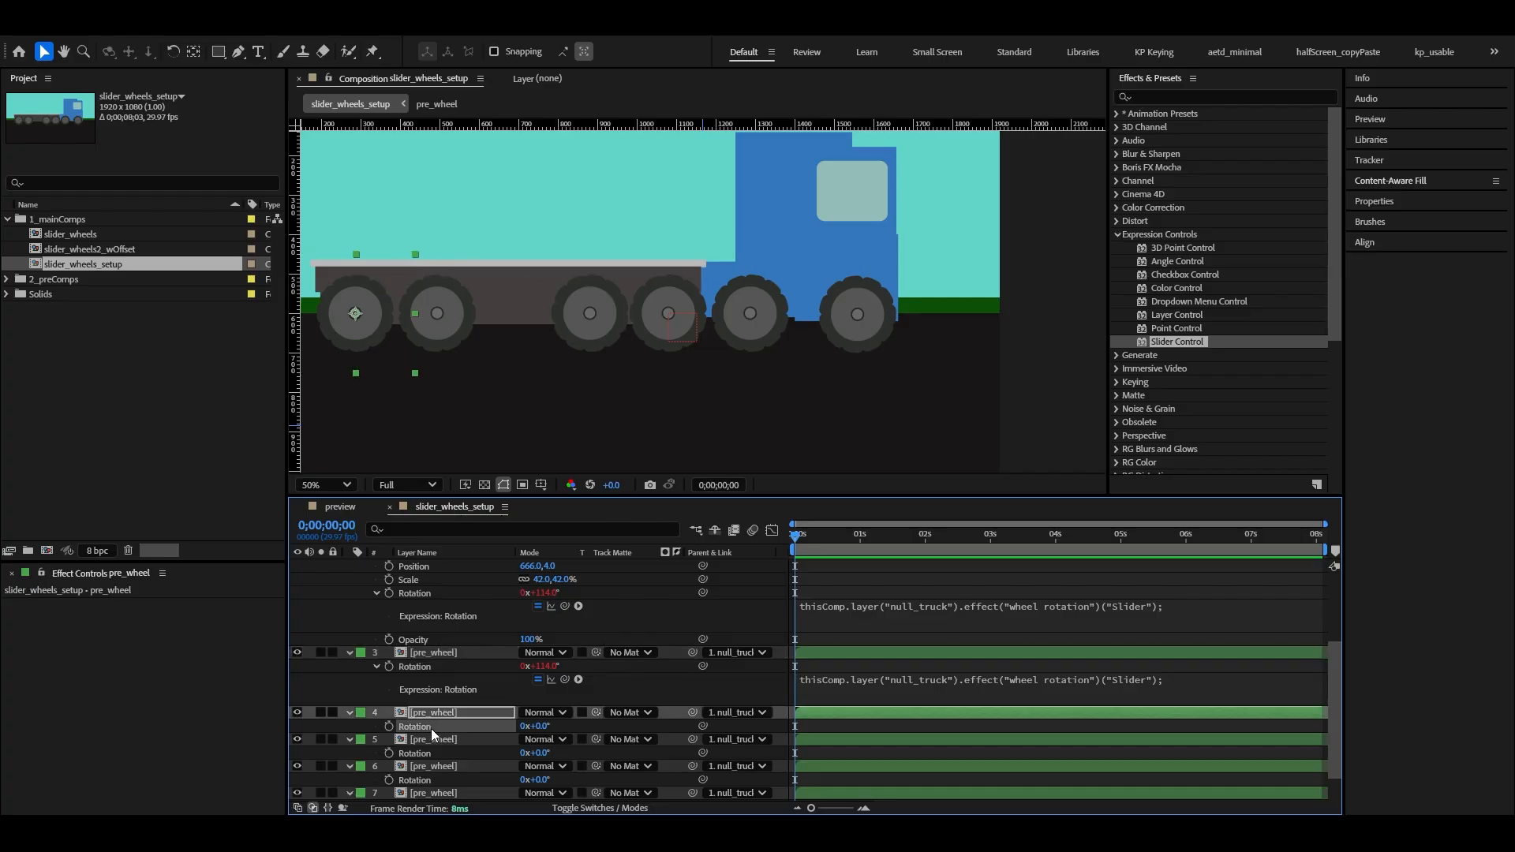
key("ctrl+v")
left_click(414, 667)
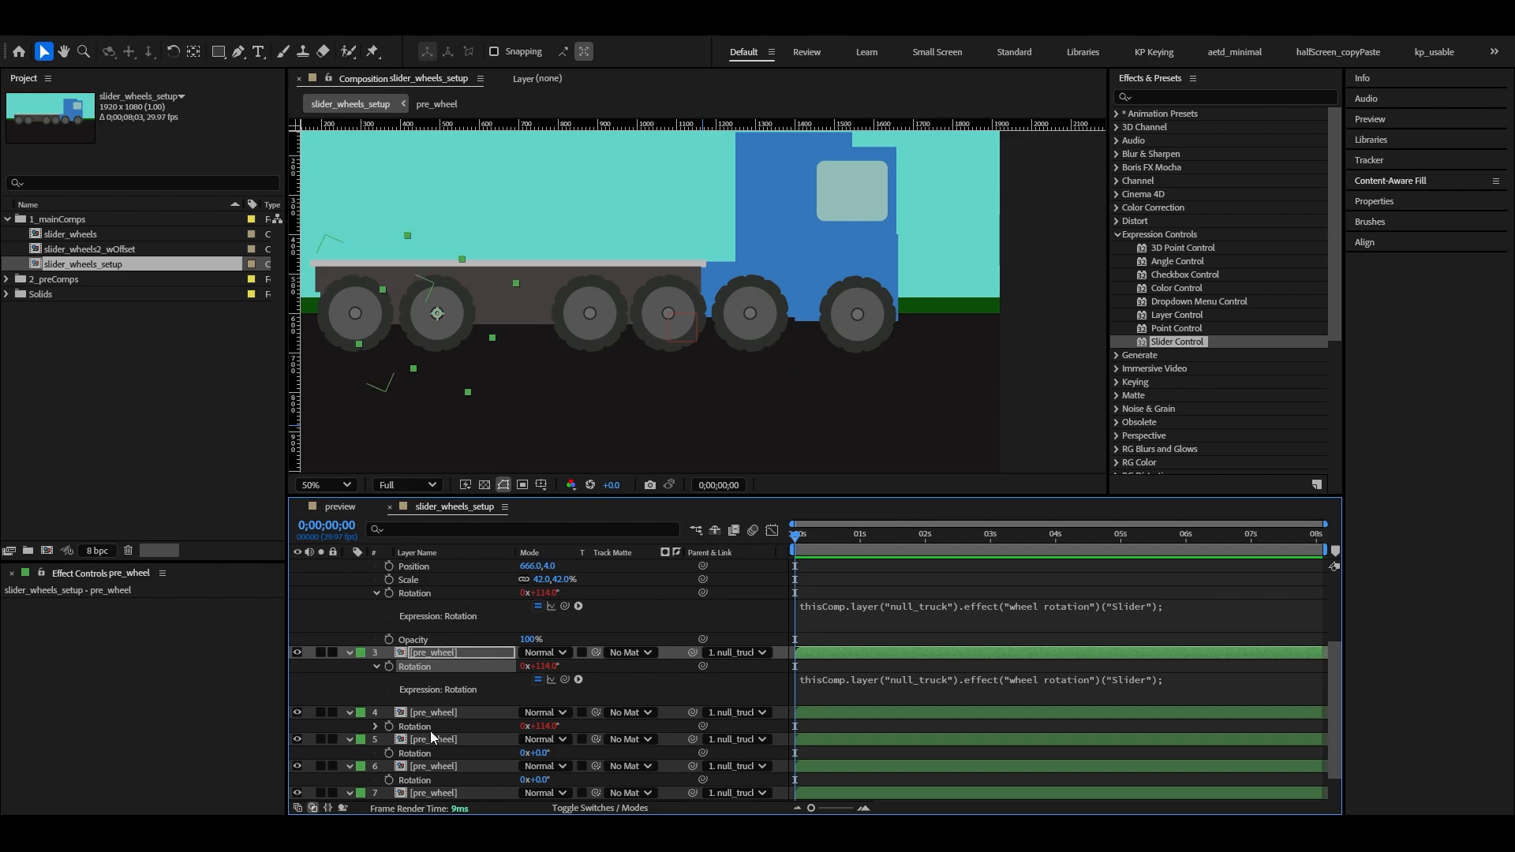
Step: Paste the copied slider expression onto the Rotation properties of wheel layers 5, 6 and 7
left_click(428, 752)
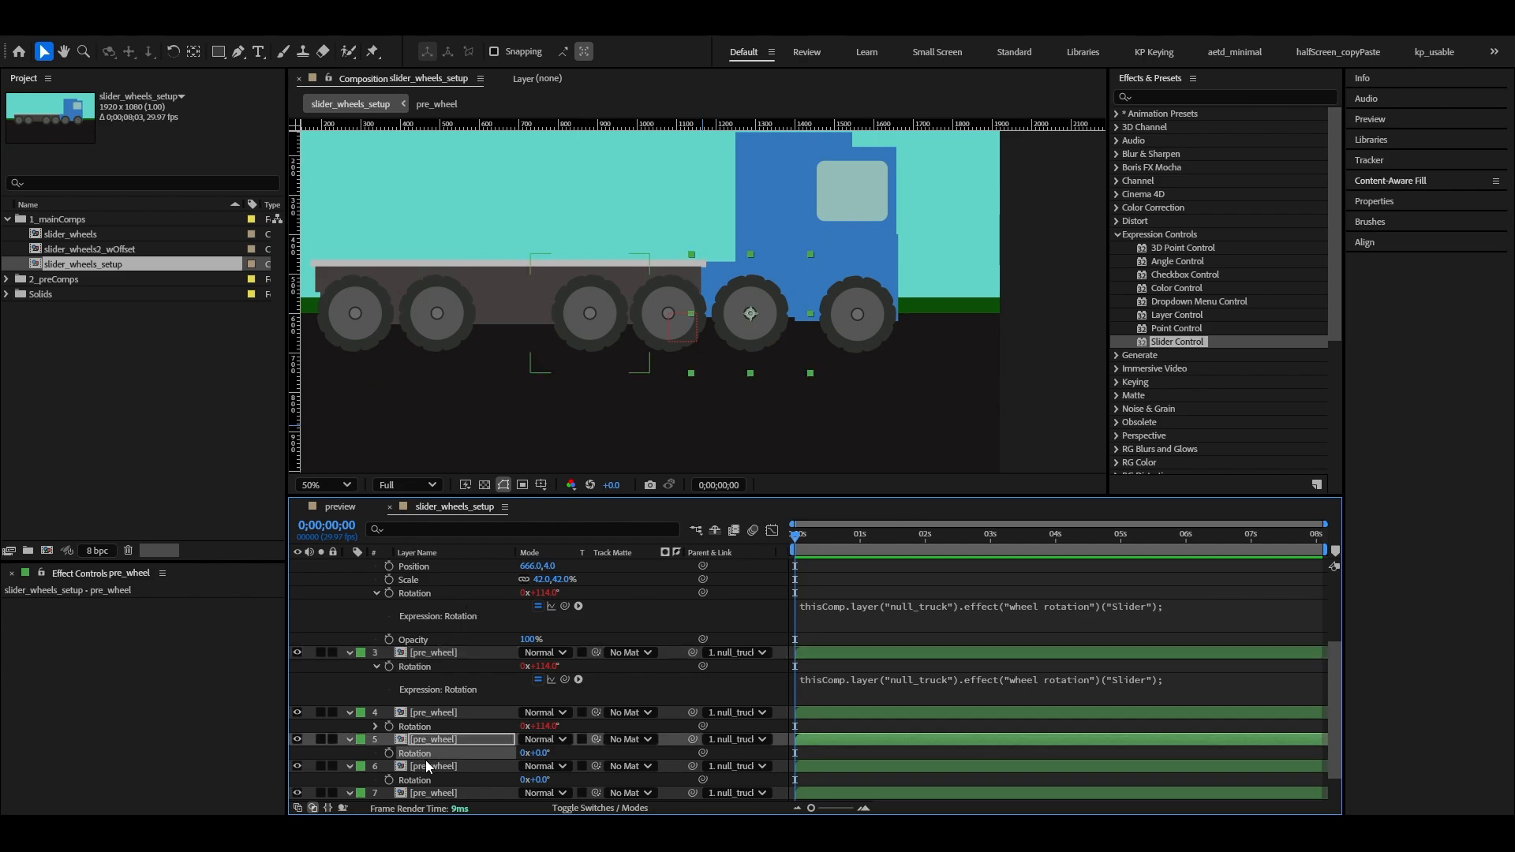
key("ctrl+v")
scroll(423, 763, "down", 1)
left_click(407, 741)
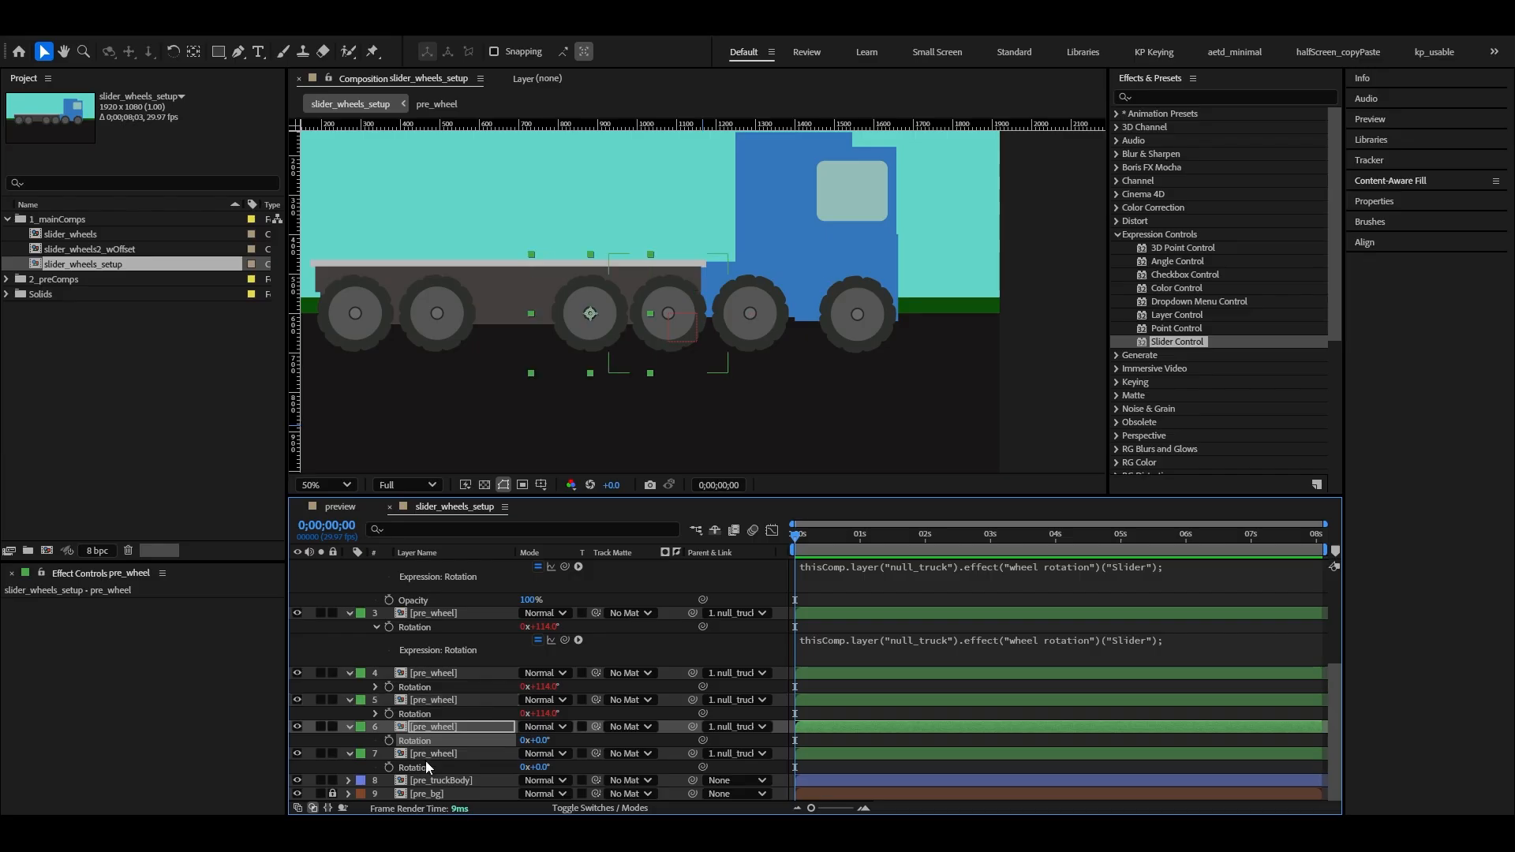
key("ctrl+v")
left_click(437, 766)
key("ctrl+v")
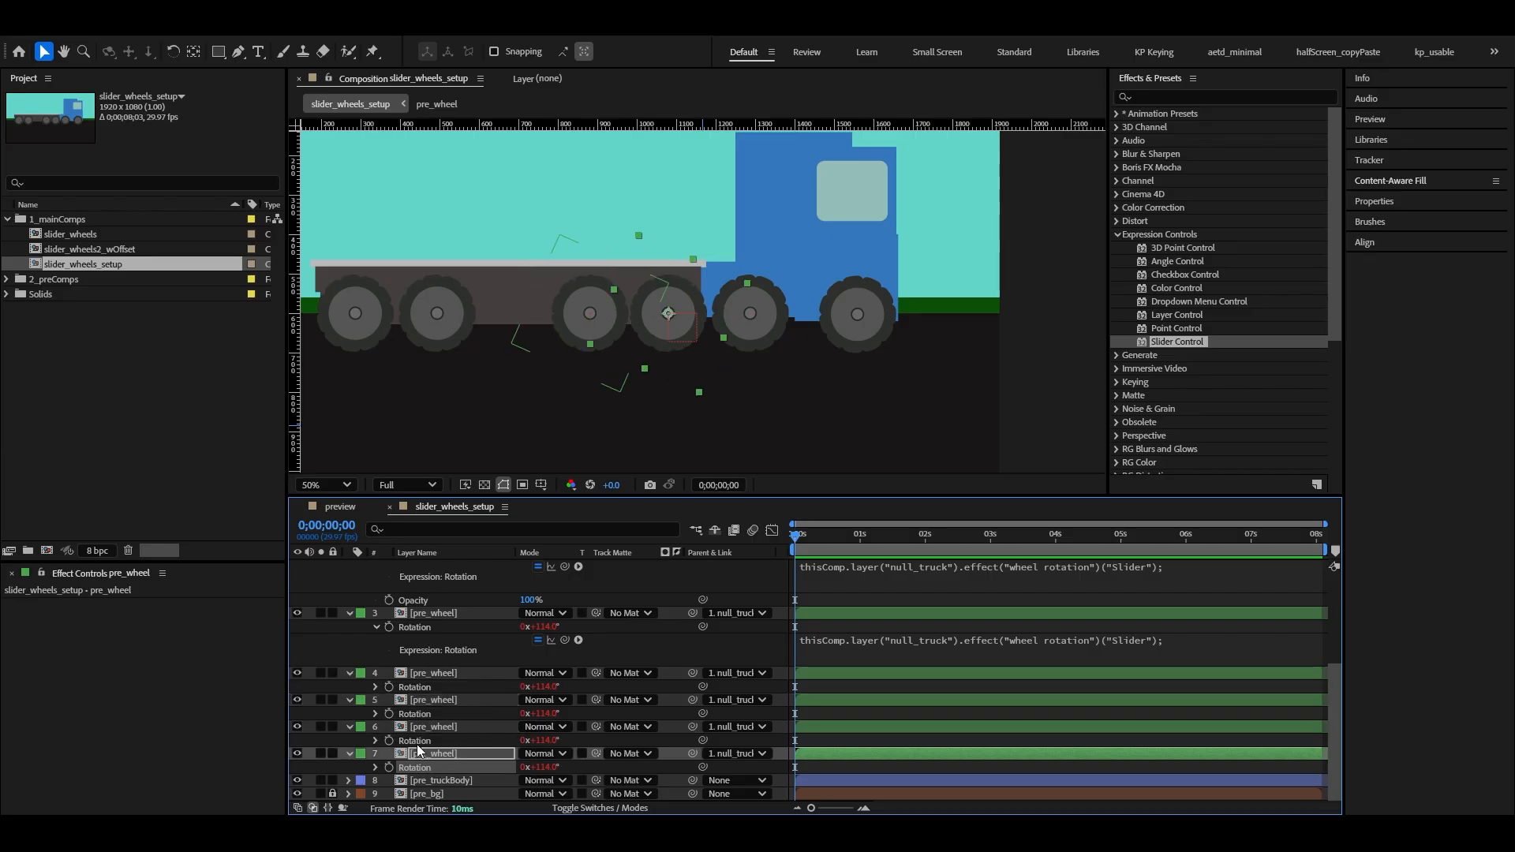
Step: Keyframe null_truck's wheel rotation Slider at 43 on the first frame and at 323 at 0;00;01;13
scroll(836, 698, "up", 4)
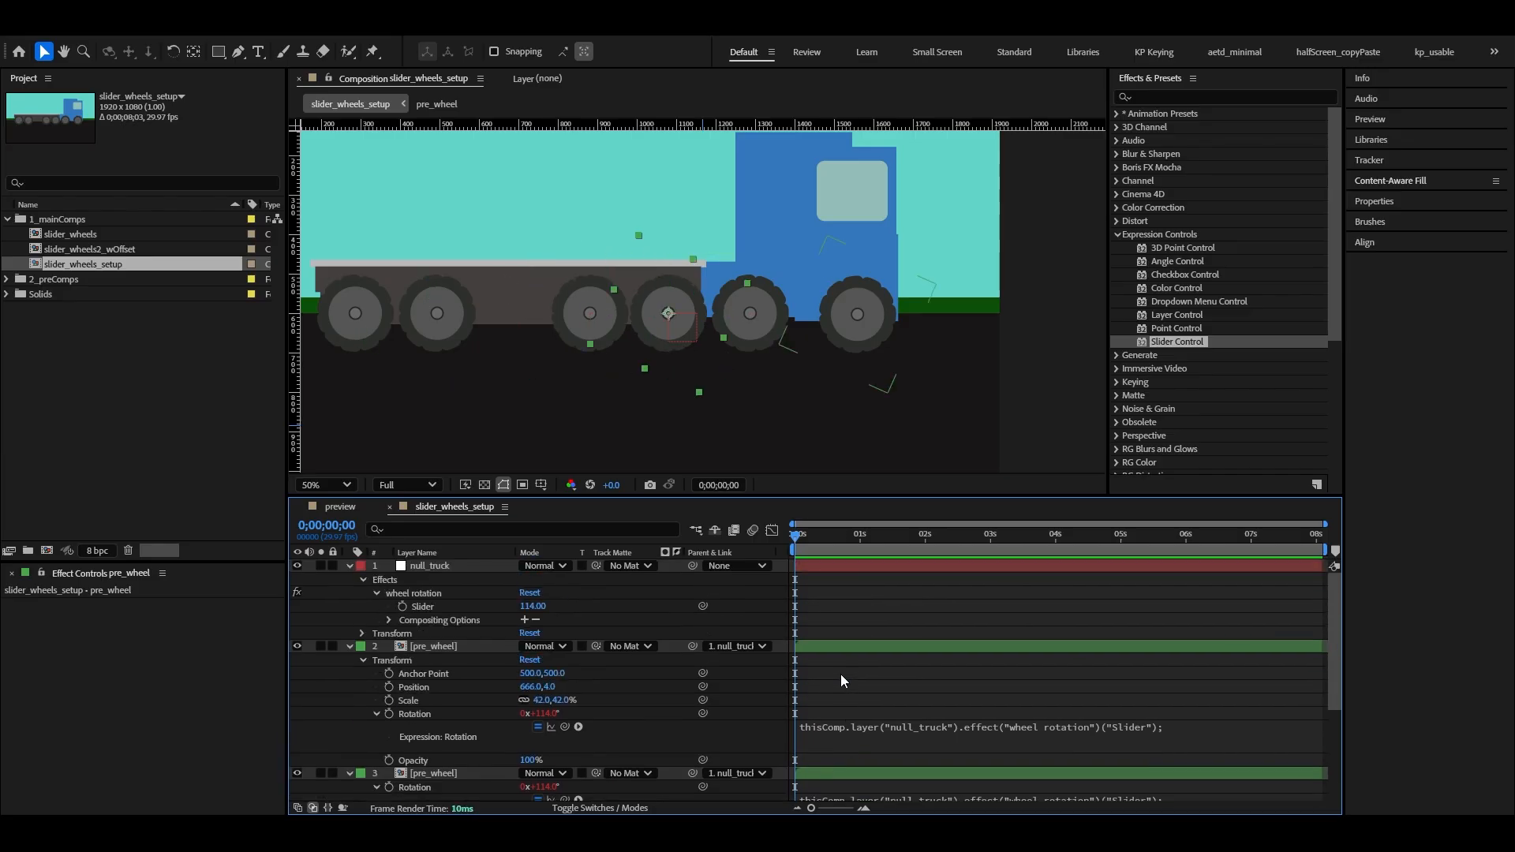
left_click_drag(531, 606, 477, 609)
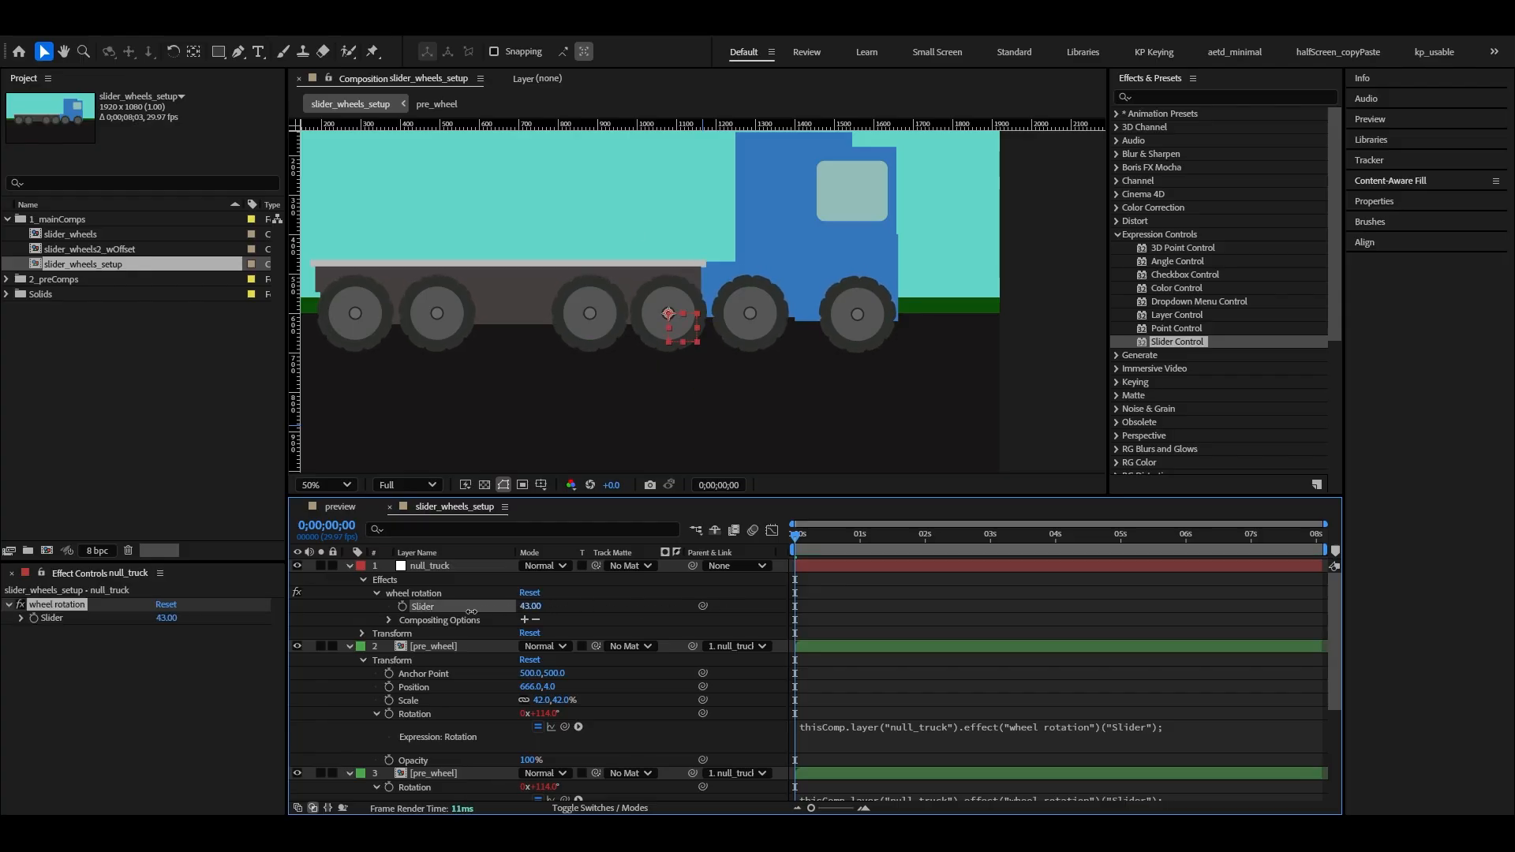
left_click(475, 608)
left_click(404, 606)
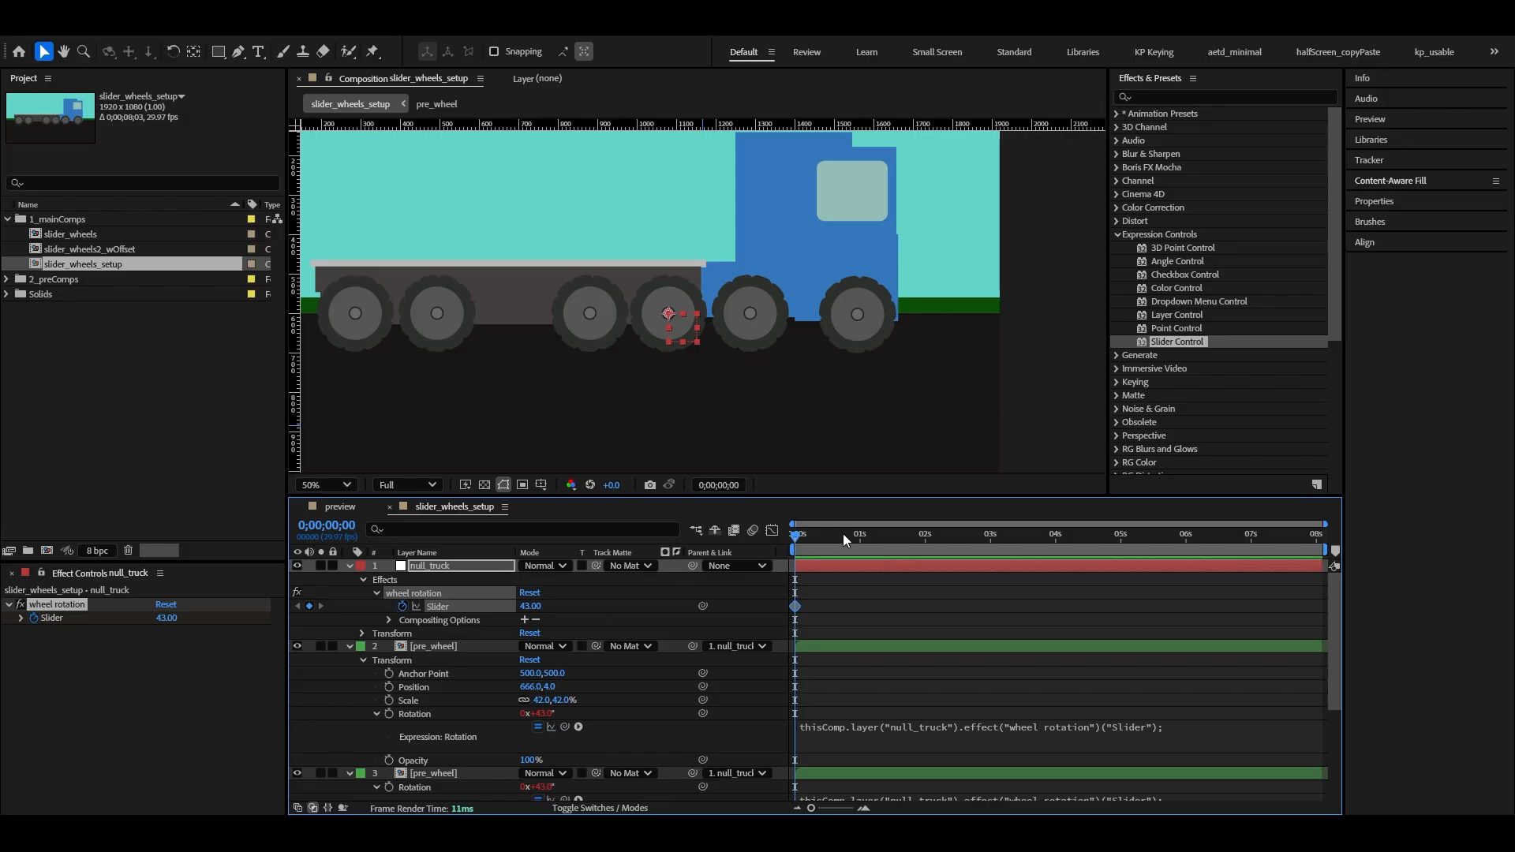
left_click_drag(843, 533, 887, 534)
left_click_drag(525, 609, 948, 603)
left_click(958, 576)
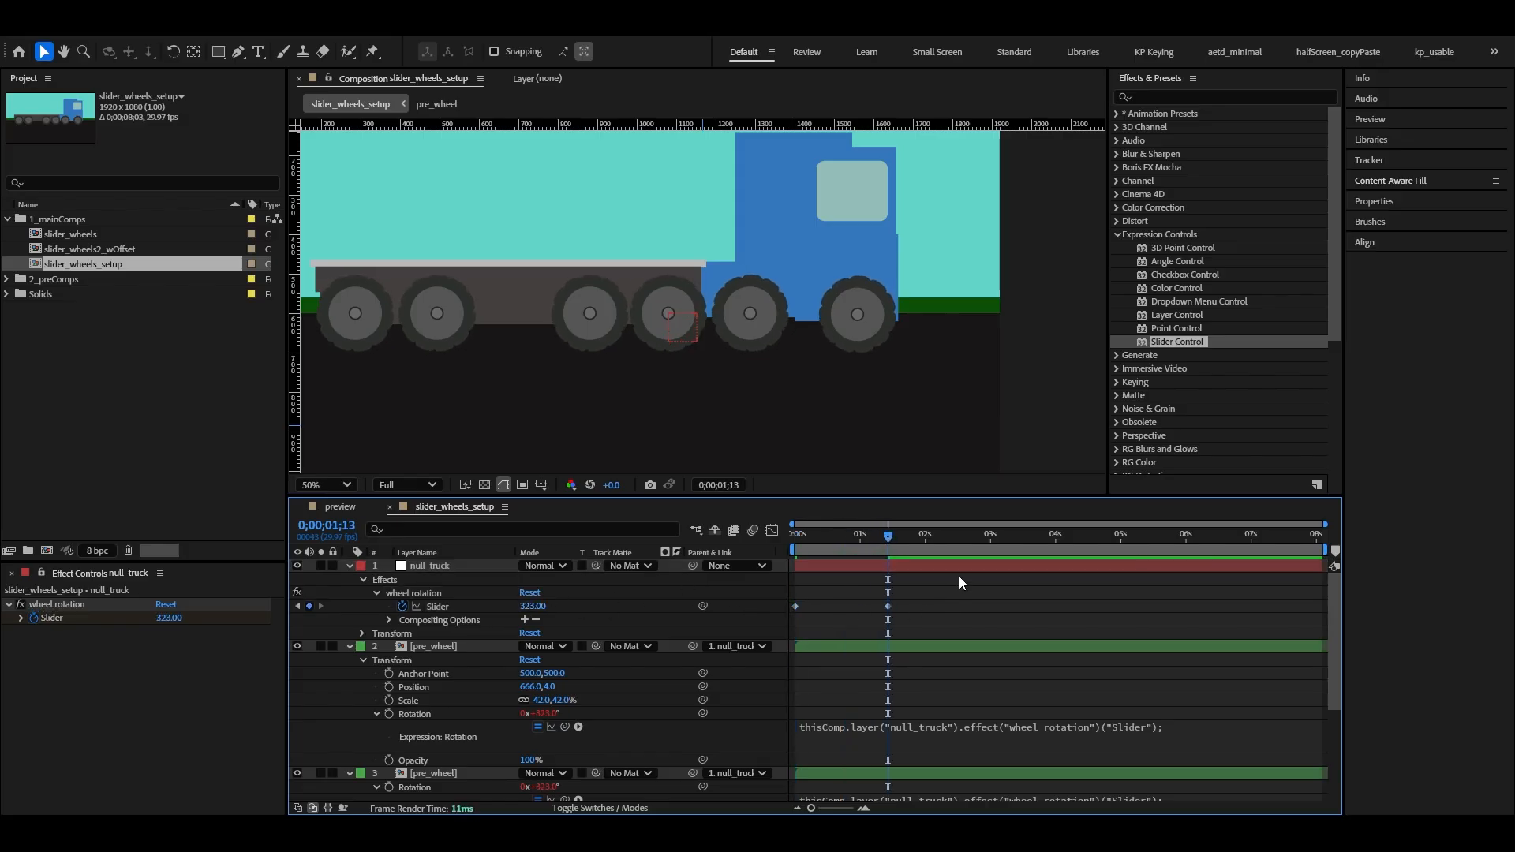
Step: End the work area just after the second Slider keyframe, preview the wheel animation and bring the whole truck into view
key("space")
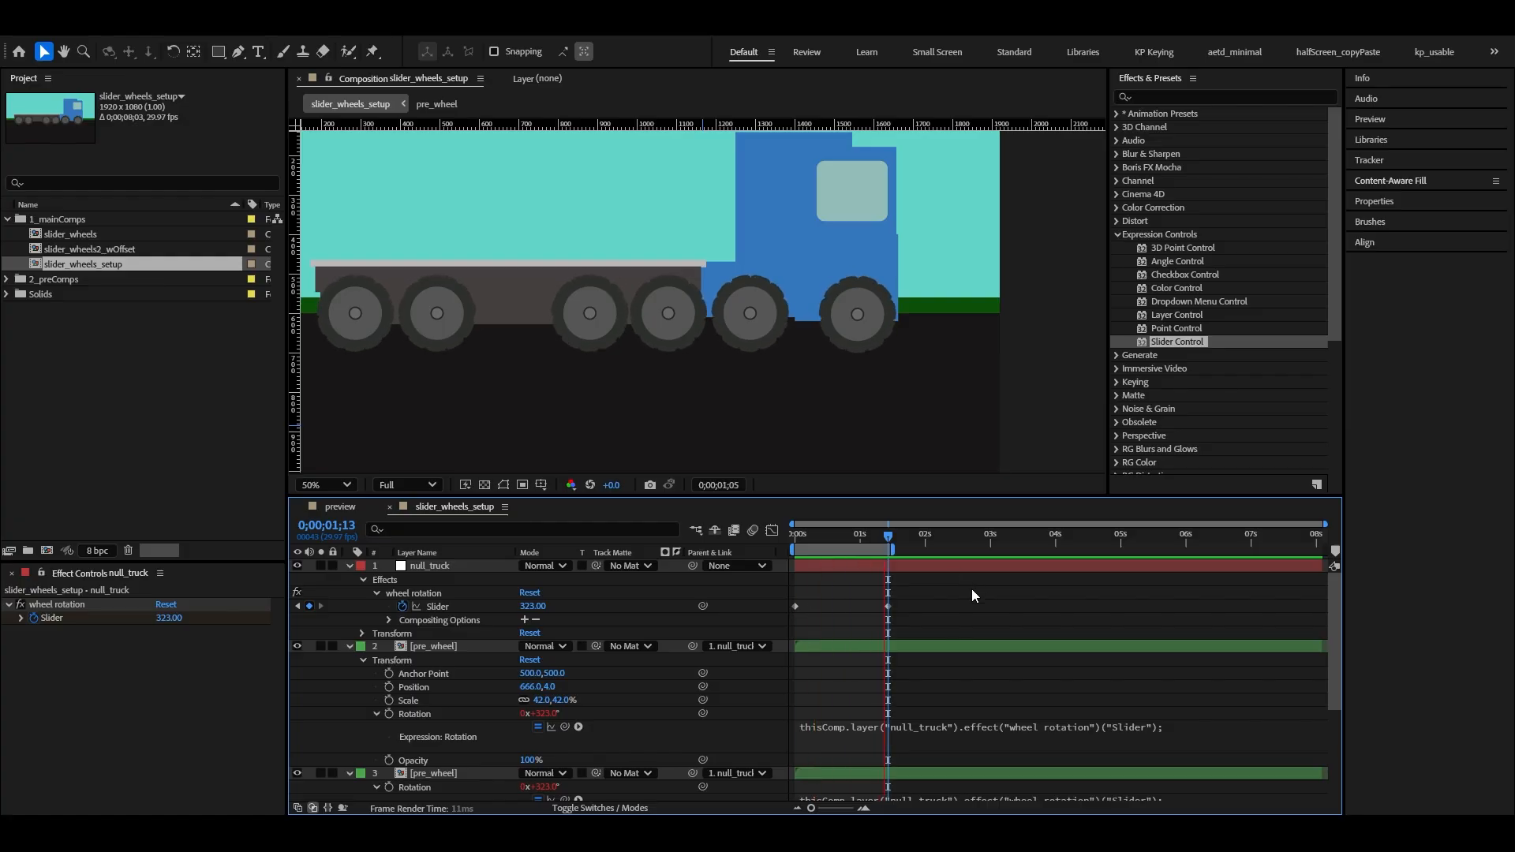
key("space")
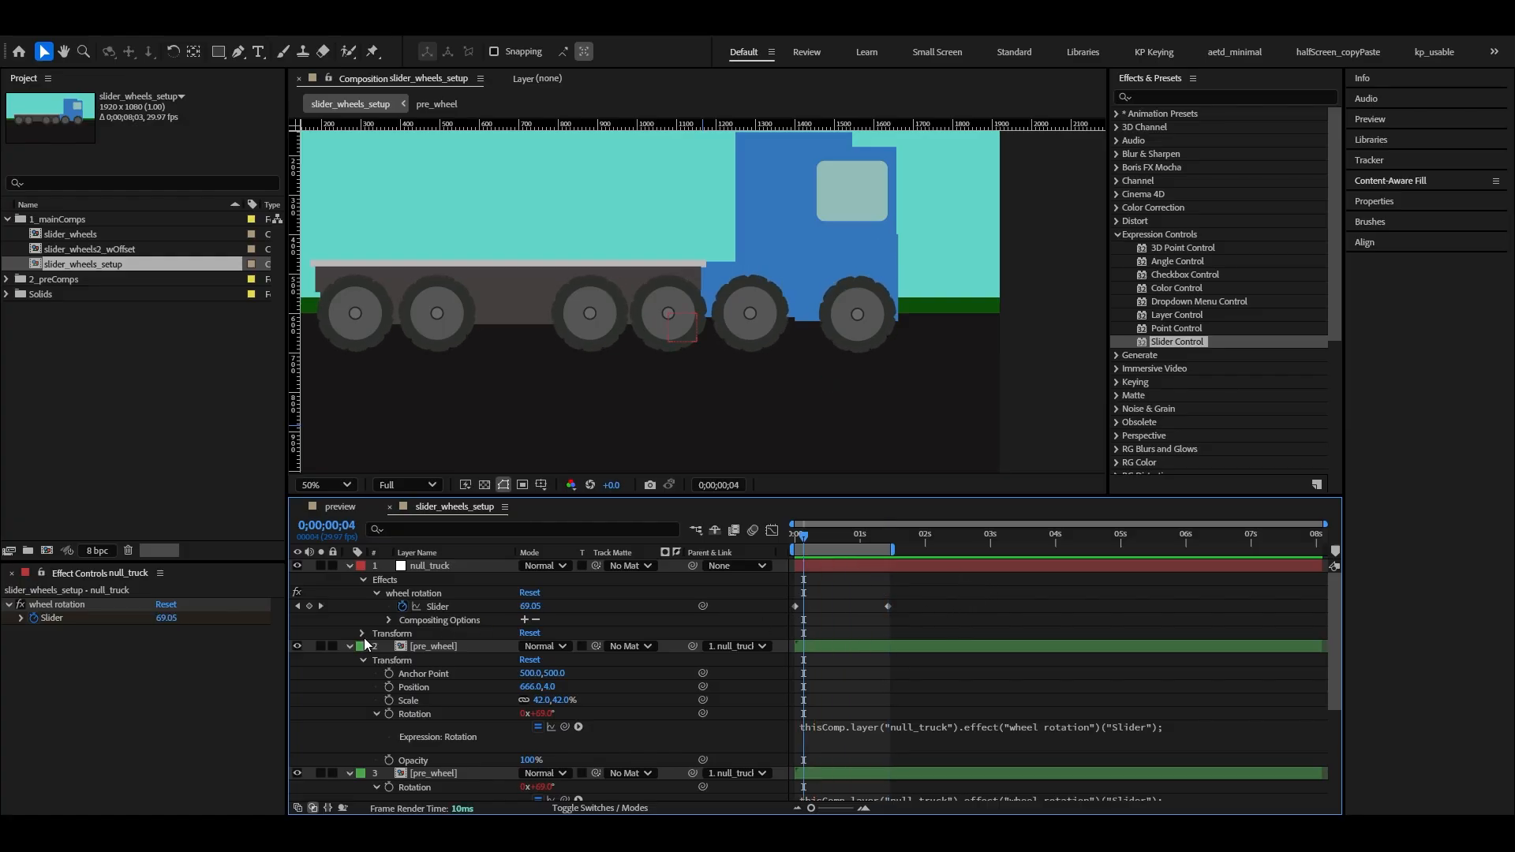
left_click(225, 694)
key("h")
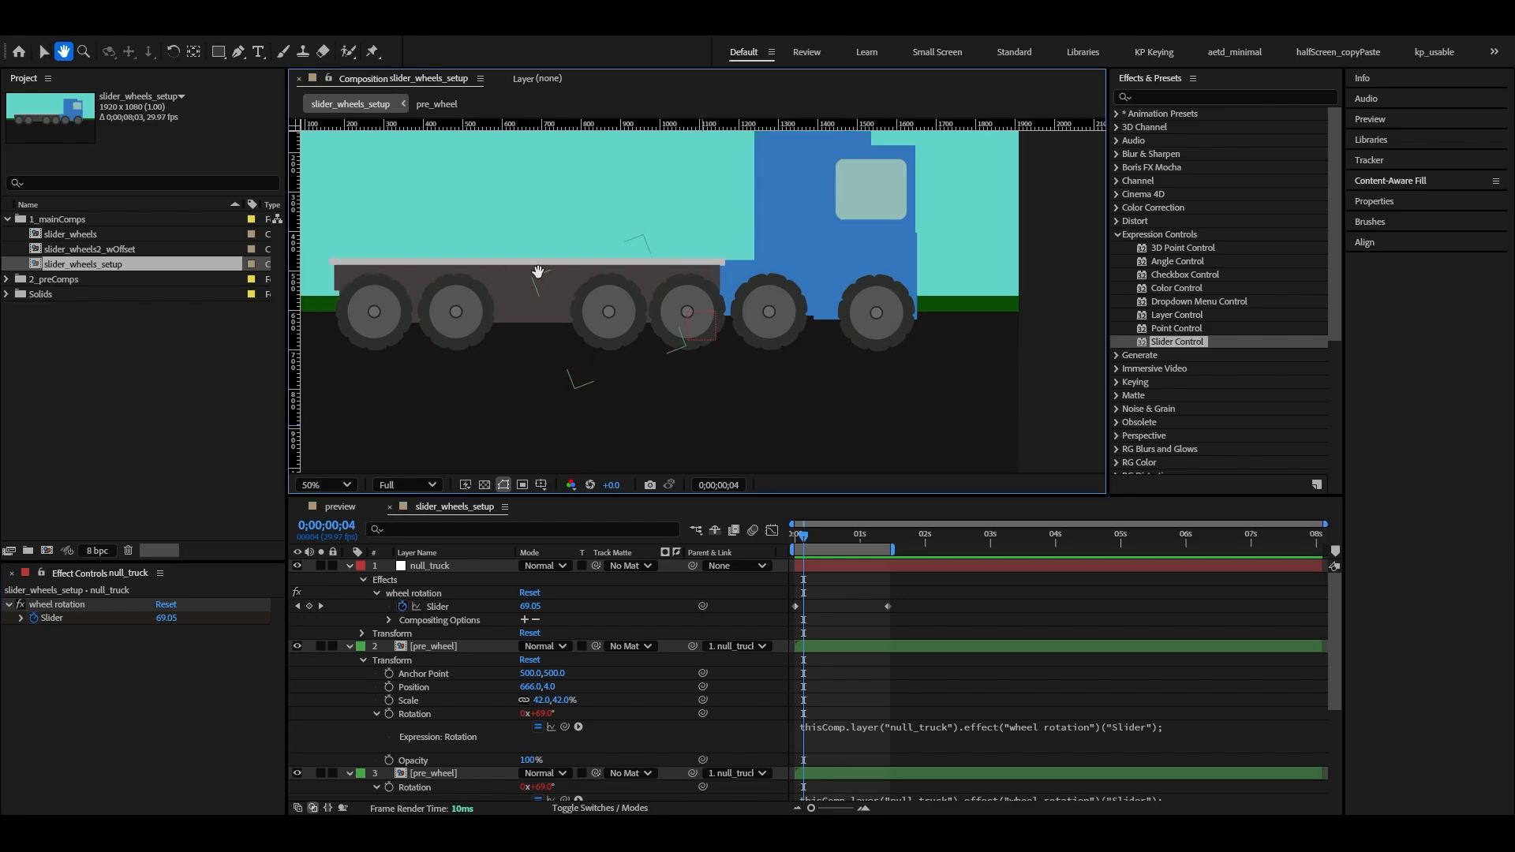
left_click_drag(511, 275, 585, 311)
key("v")
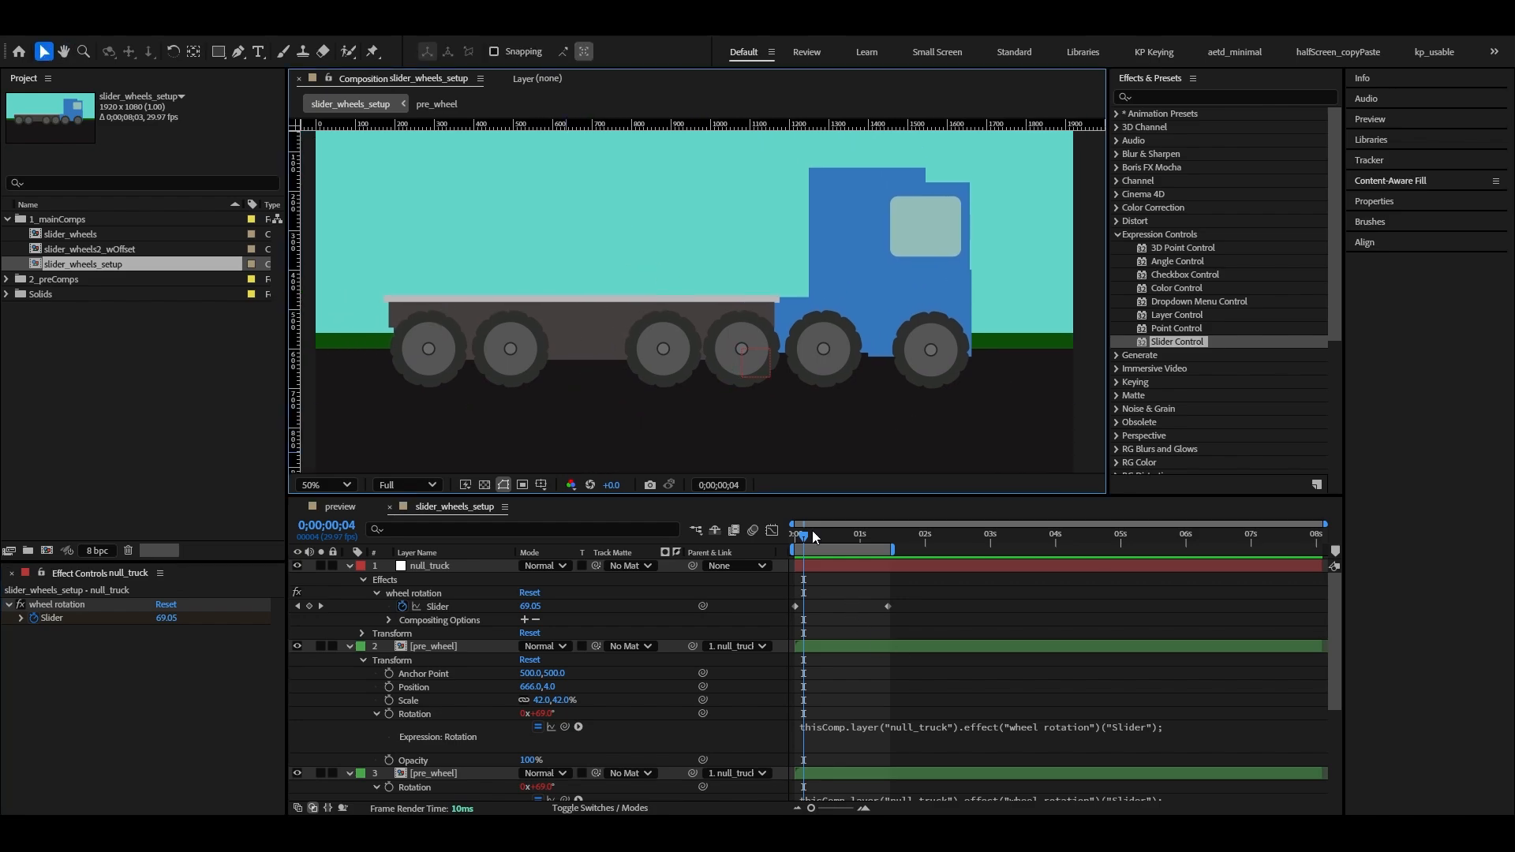
Step: Append +value to the Rotation expression of wheel layer 2, after the reference to null_truck's wheel rotation Slider
mouse_move(817, 538)
left_mouse_down()
mouse_move(853, 542)
mouse_move(821, 547)
mouse_move(841, 546)
left_mouse_up()
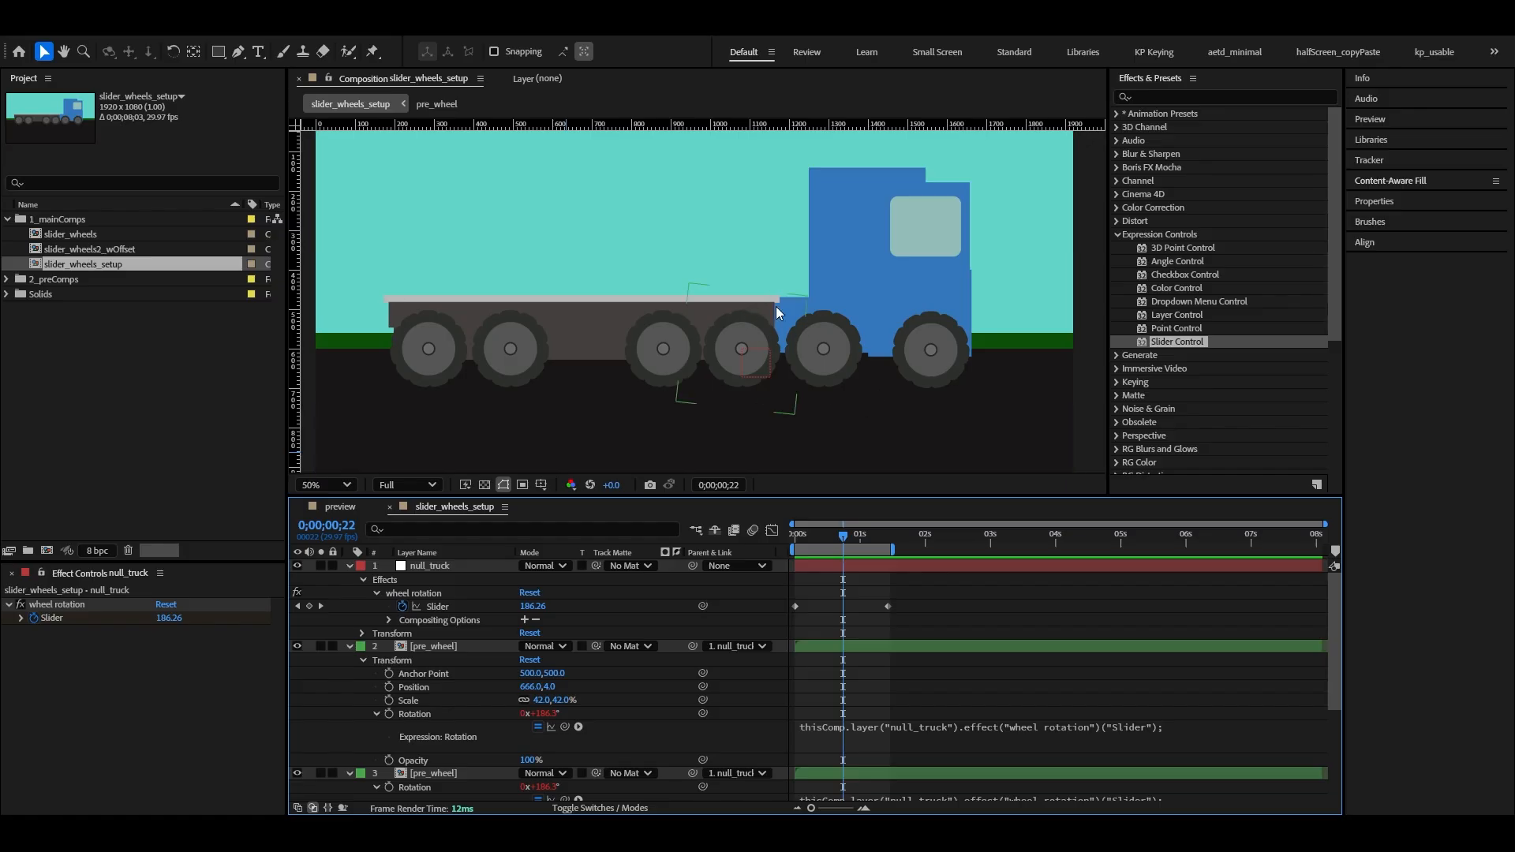
left_click(471, 645)
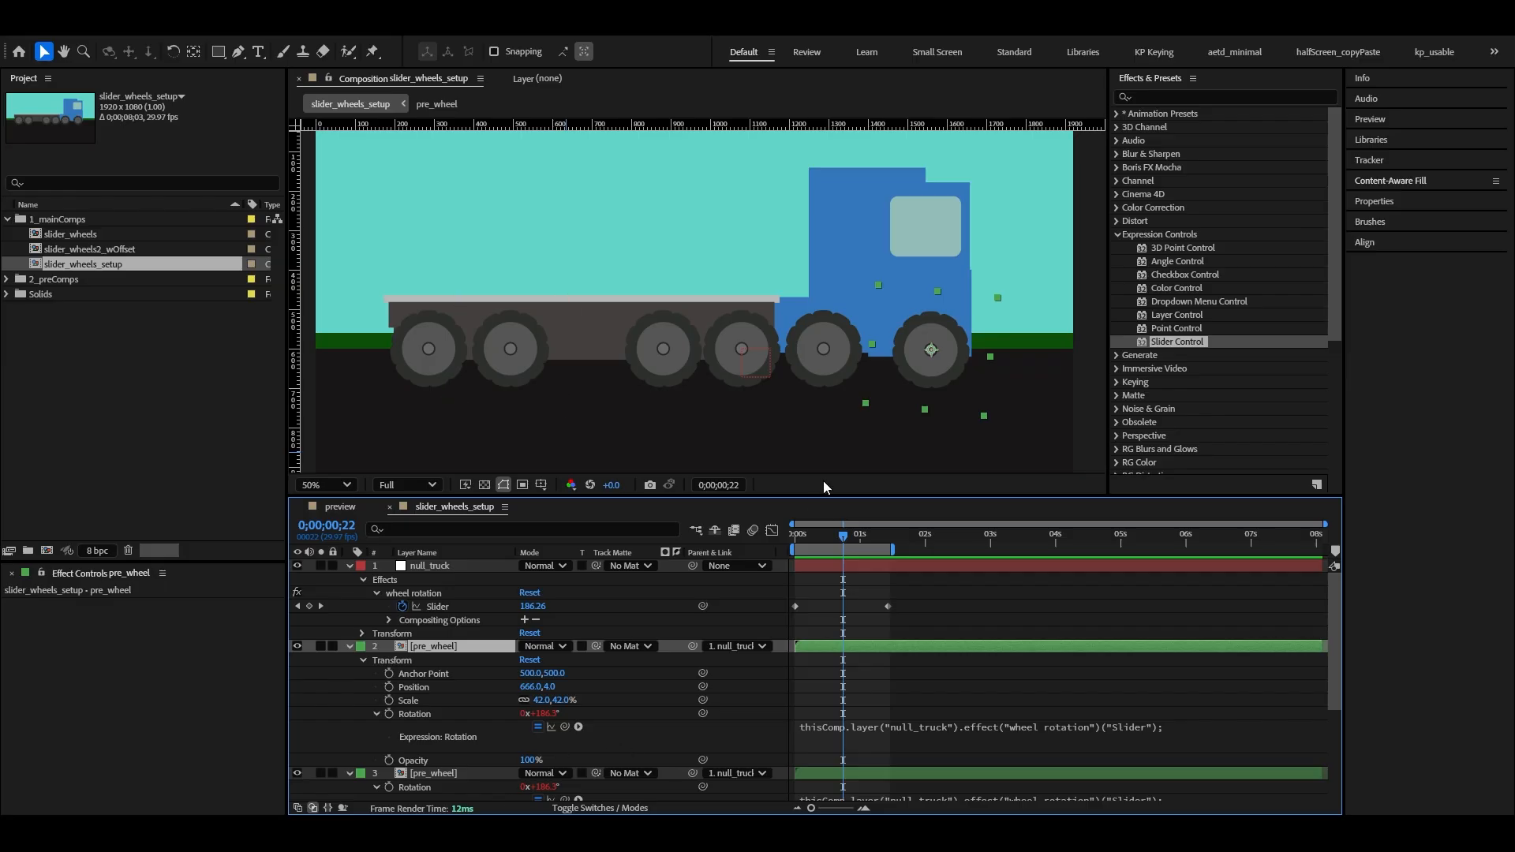
left_click(1058, 604)
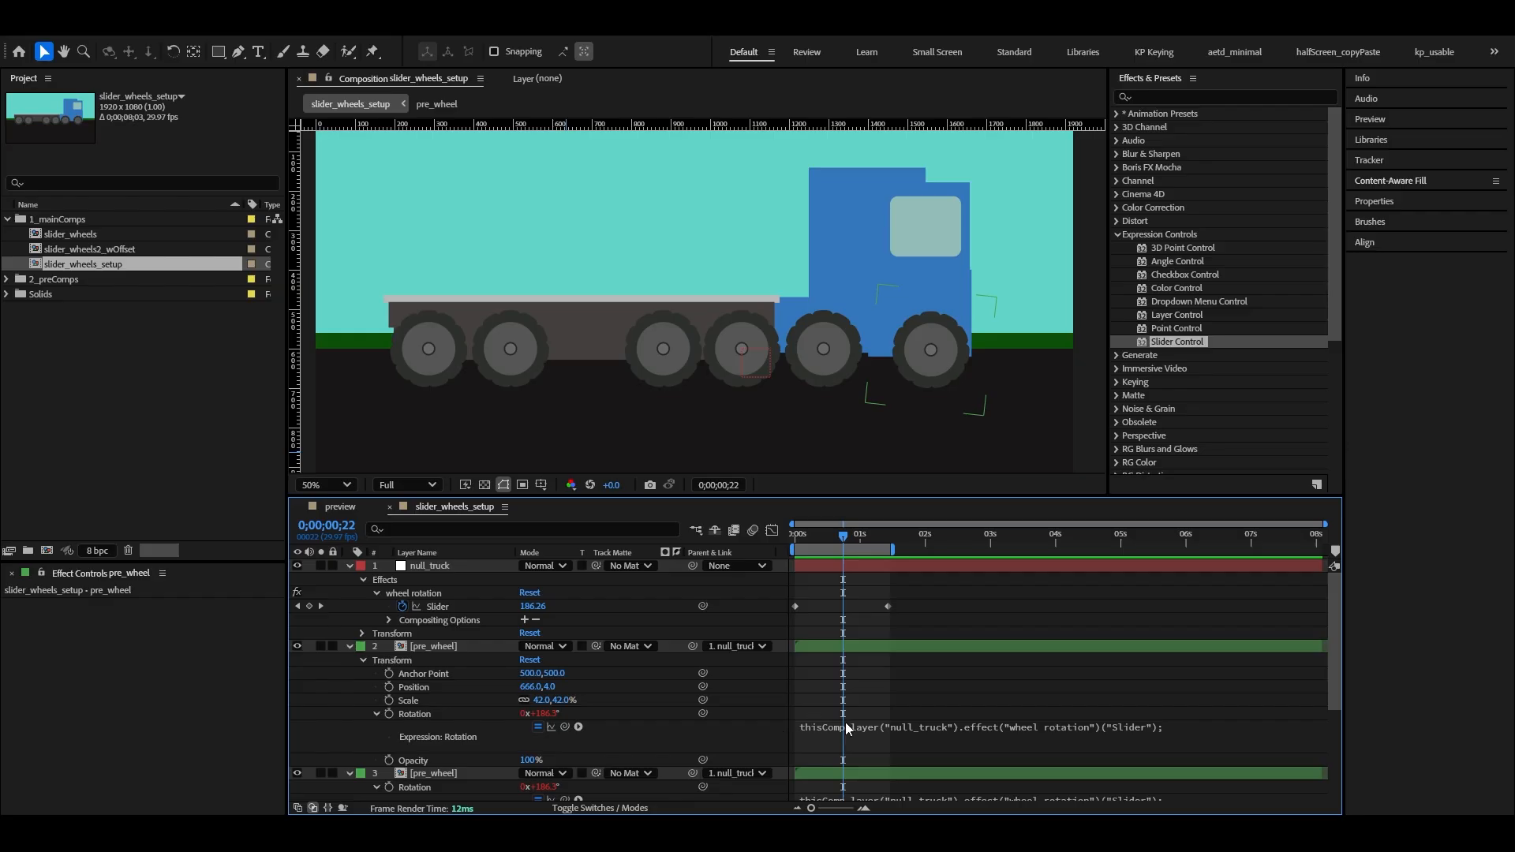
left_click(899, 742)
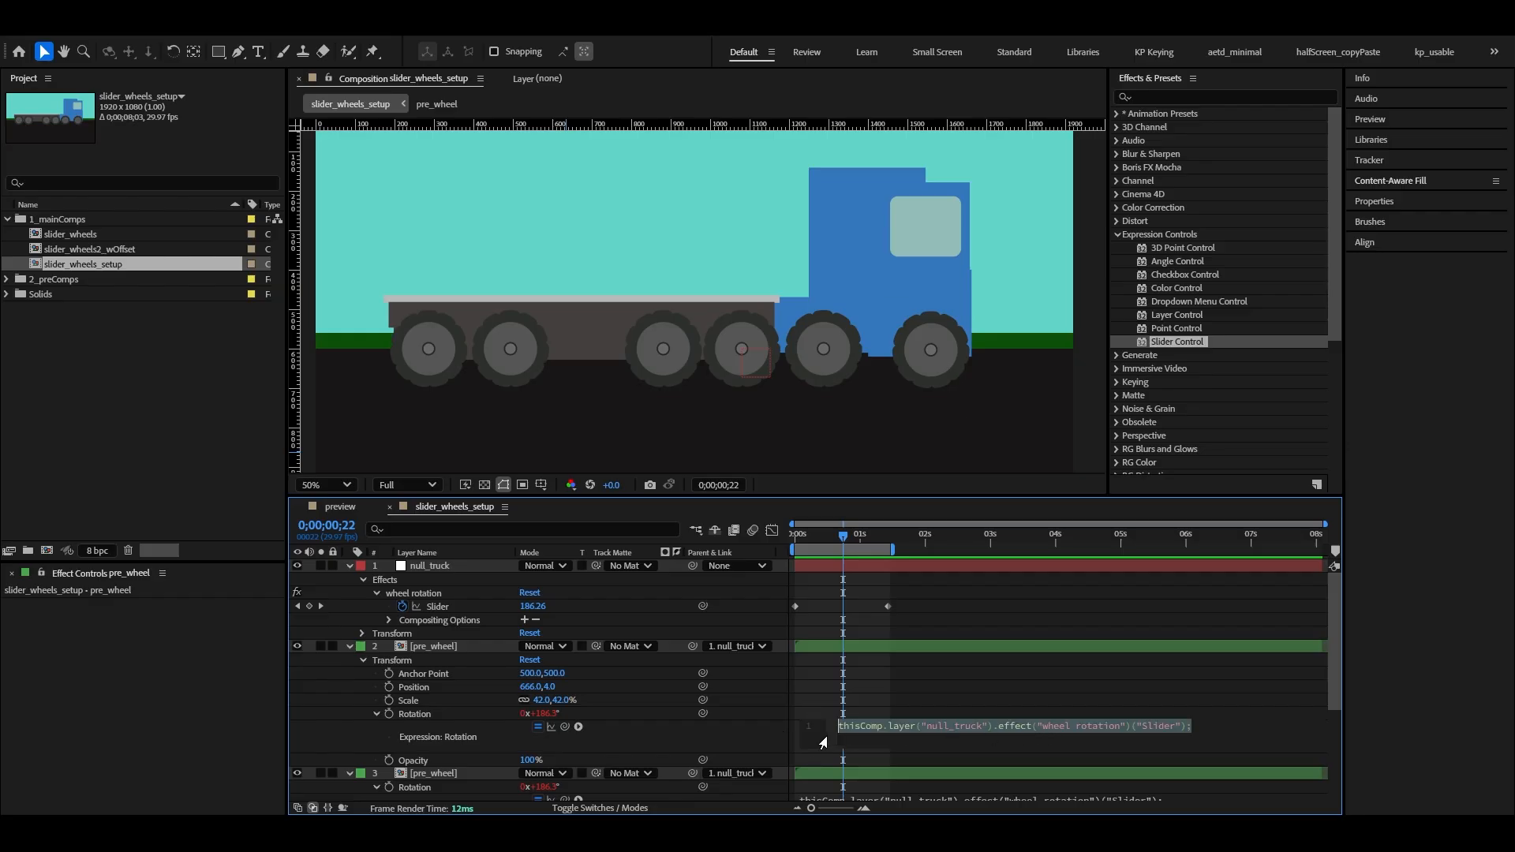
left_click(848, 727)
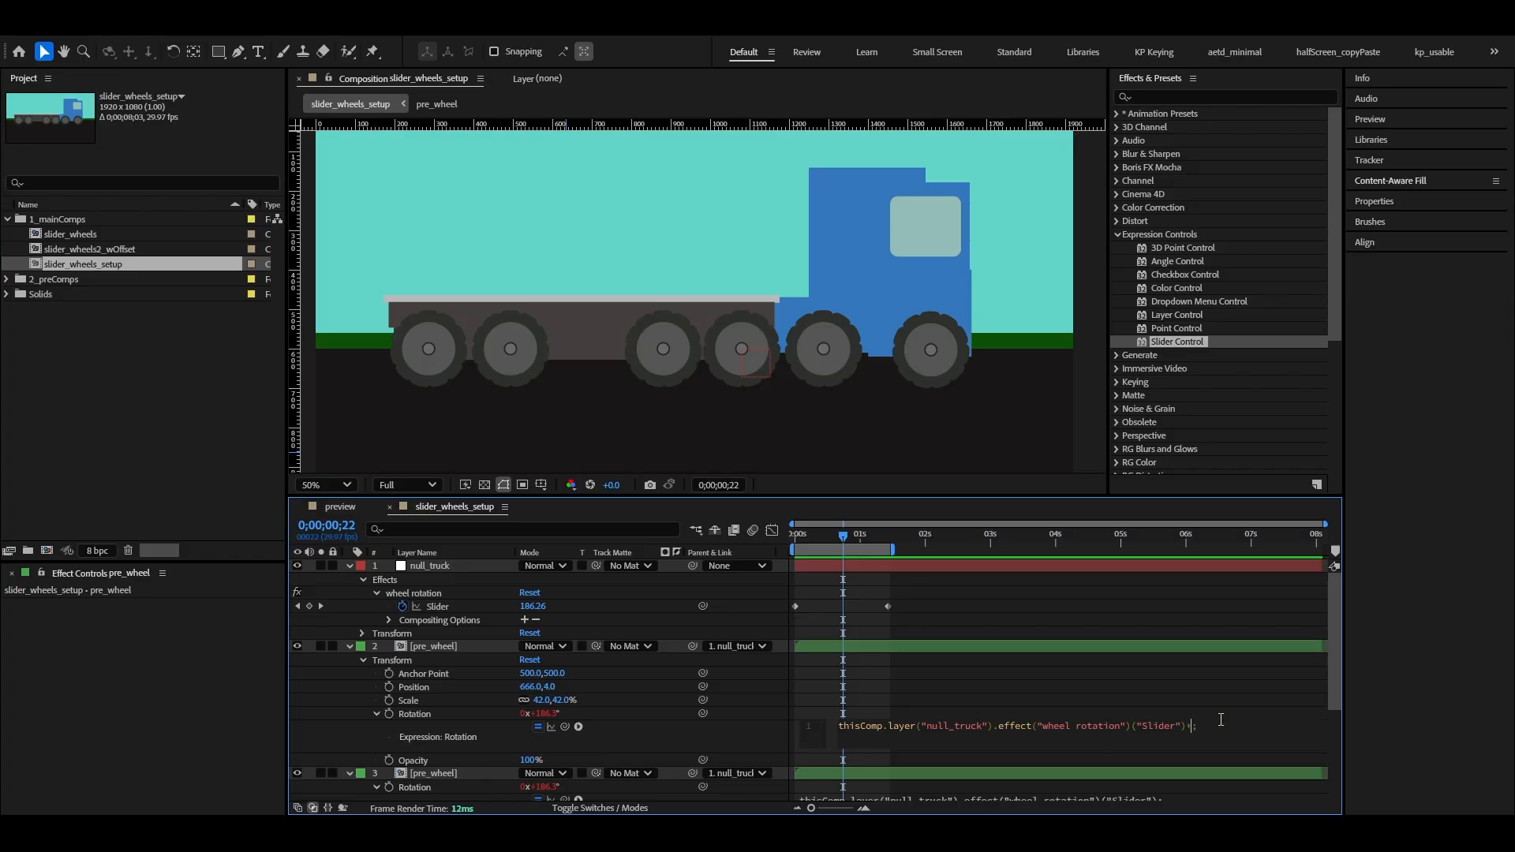
type("value")
left_click(1028, 636)
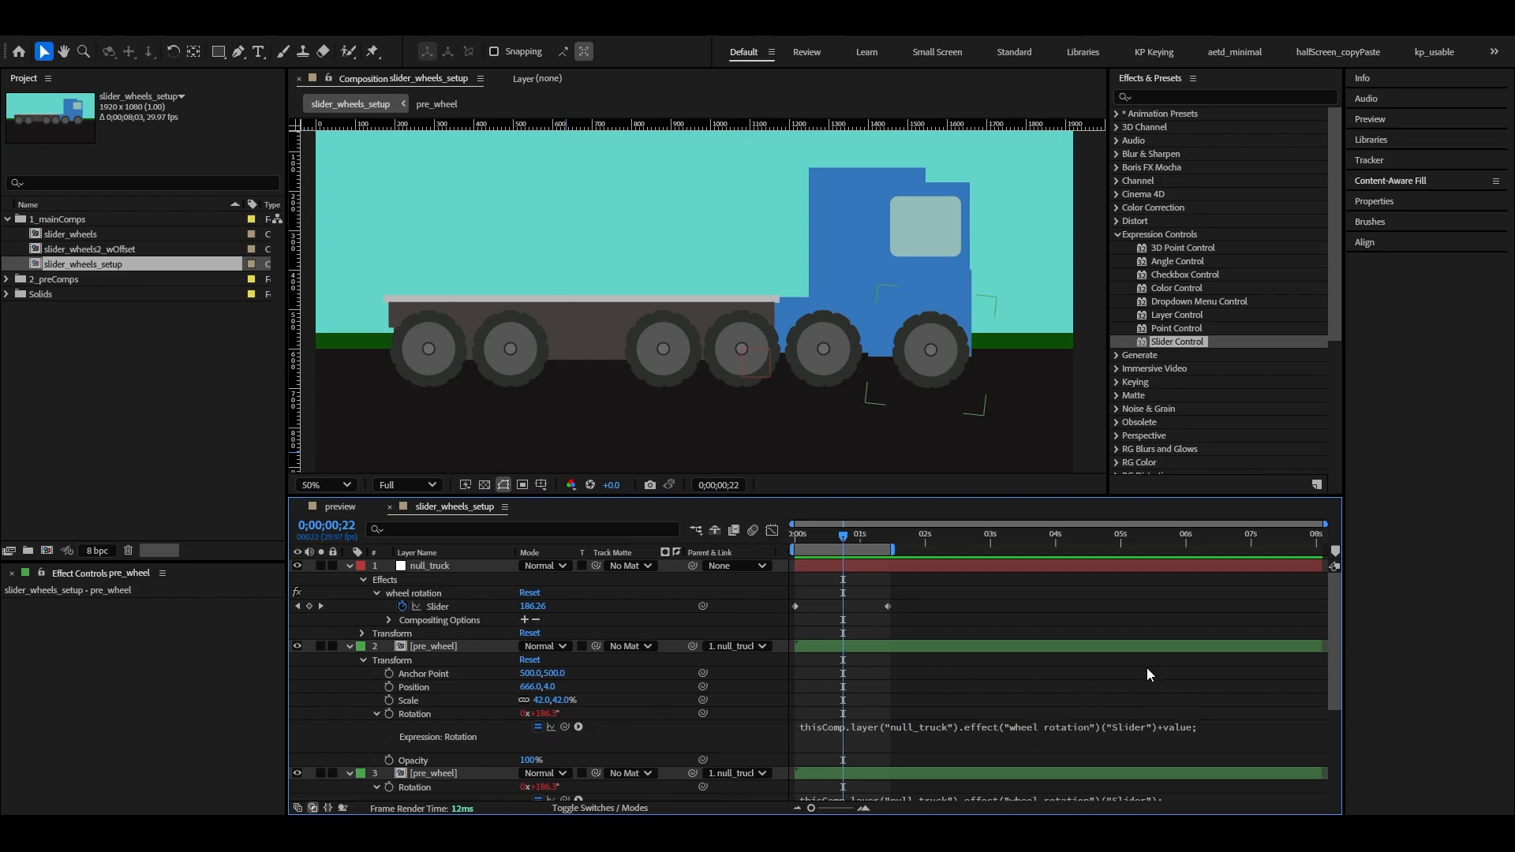
Step: Copy wheel layer 2's Rotation expression with +value onto the Rotation properties of wheel layers 3 to 7
left_click(416, 714)
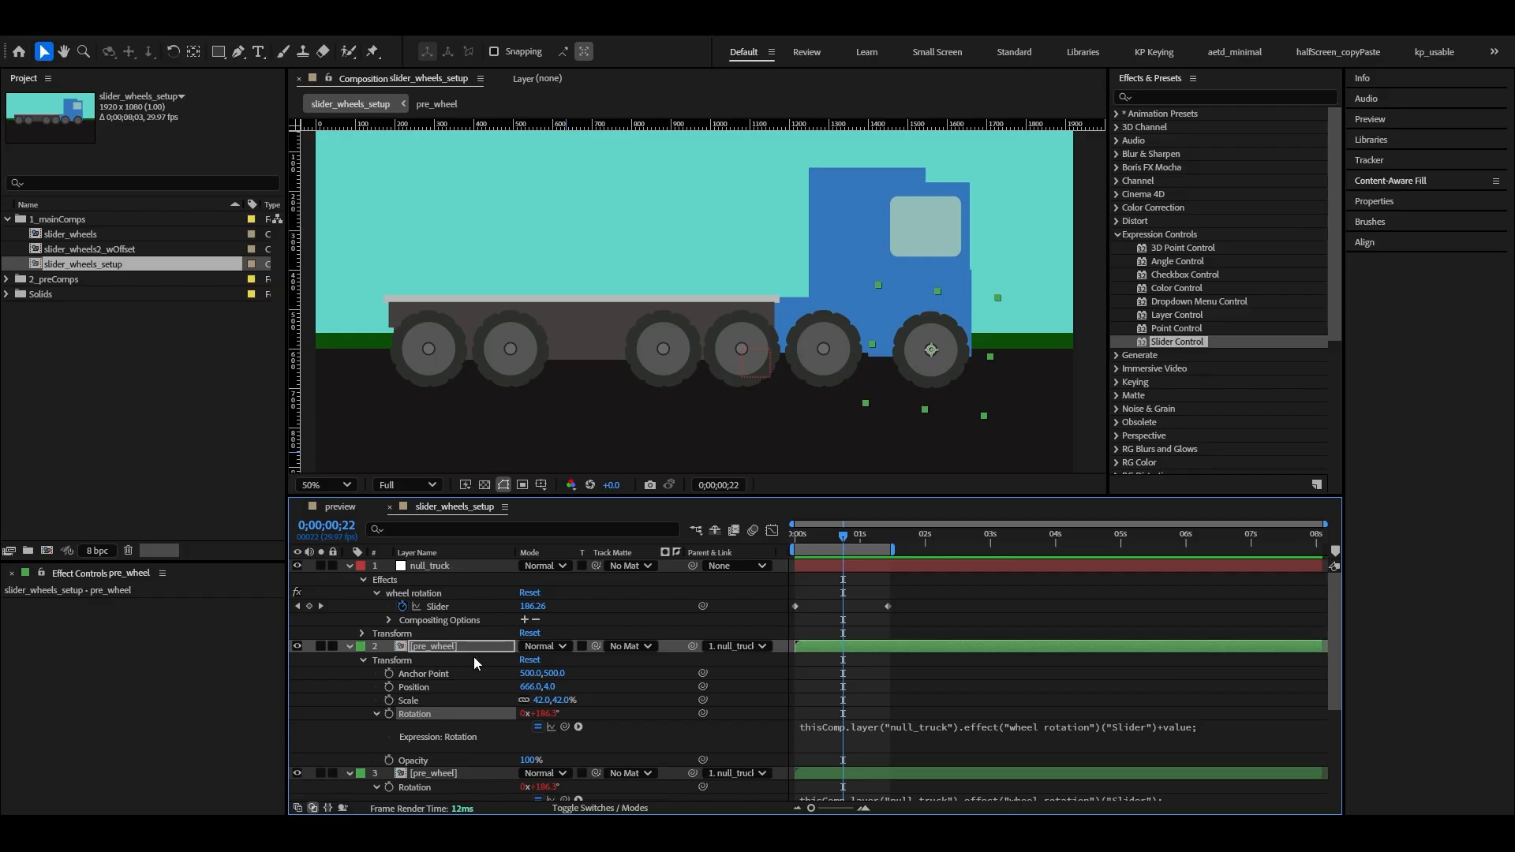
scroll(448, 707, "down", 2)
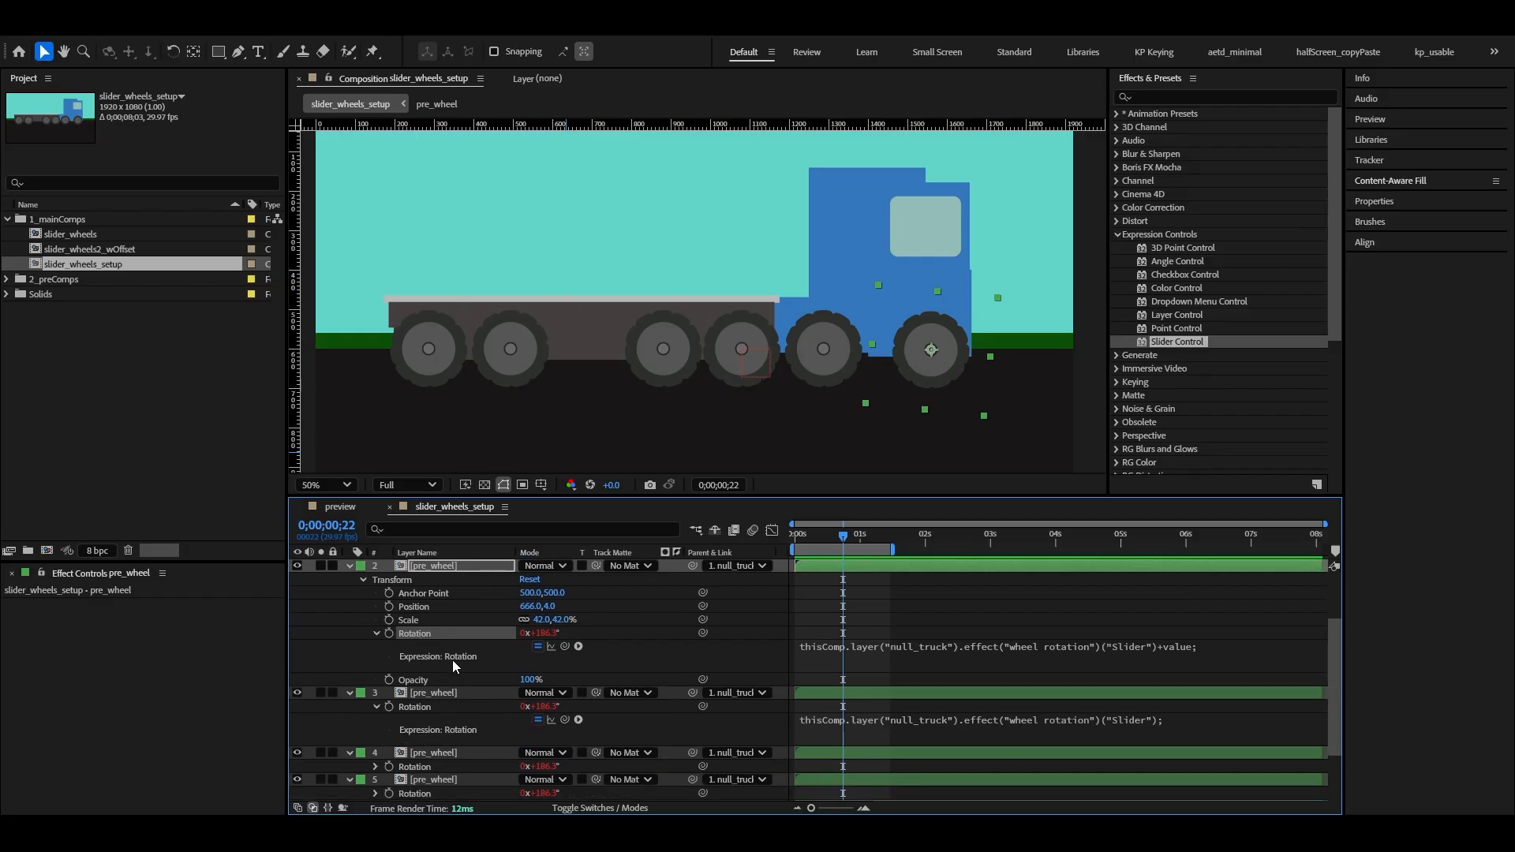
left_click(456, 691)
scroll(456, 688, "down", 2)
left_click(446, 753, "shift")
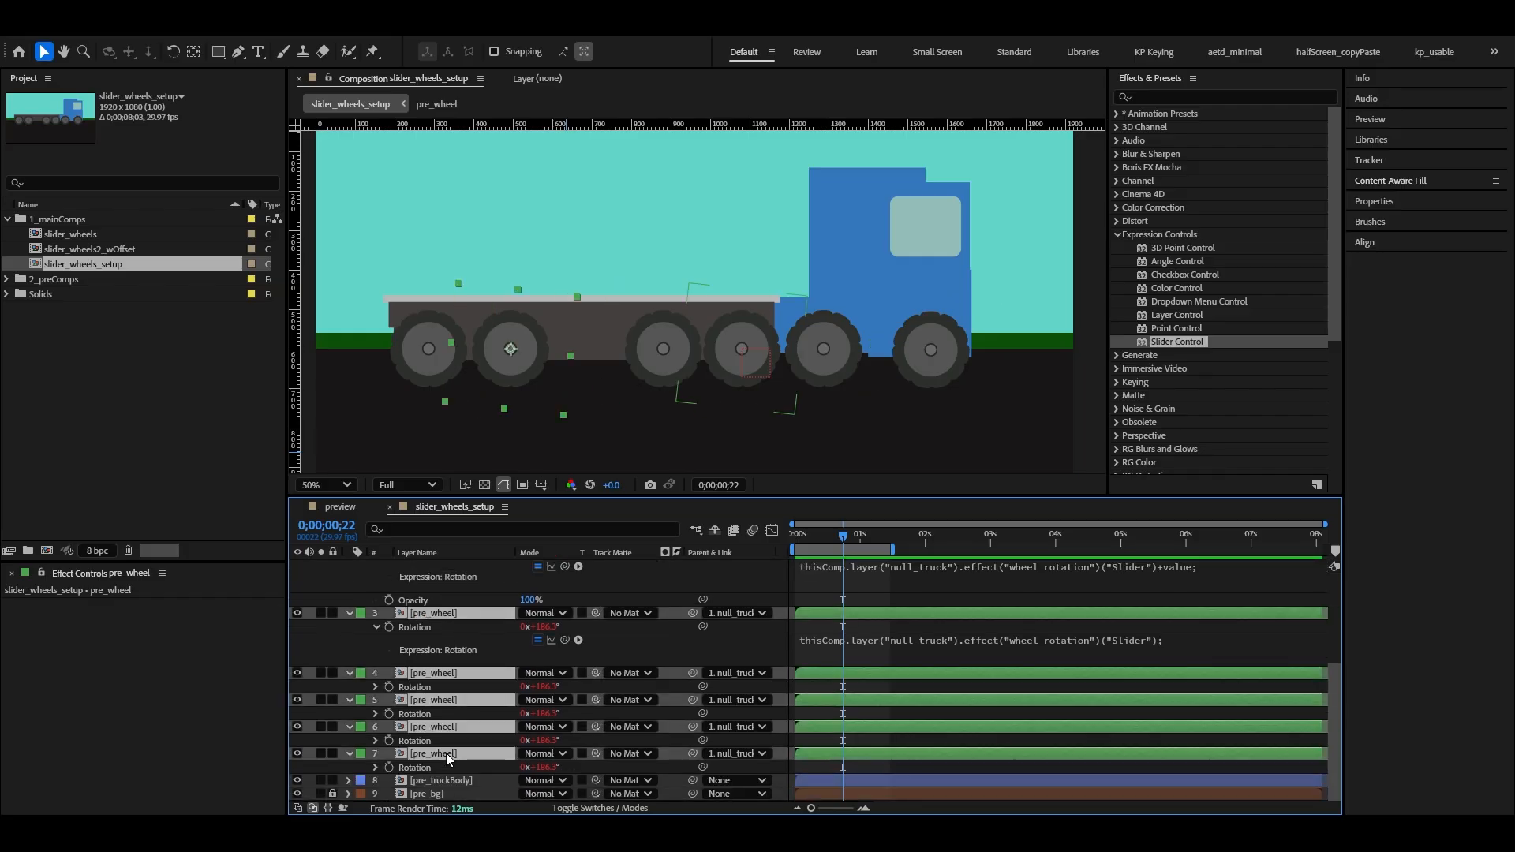
key("ctrl+v")
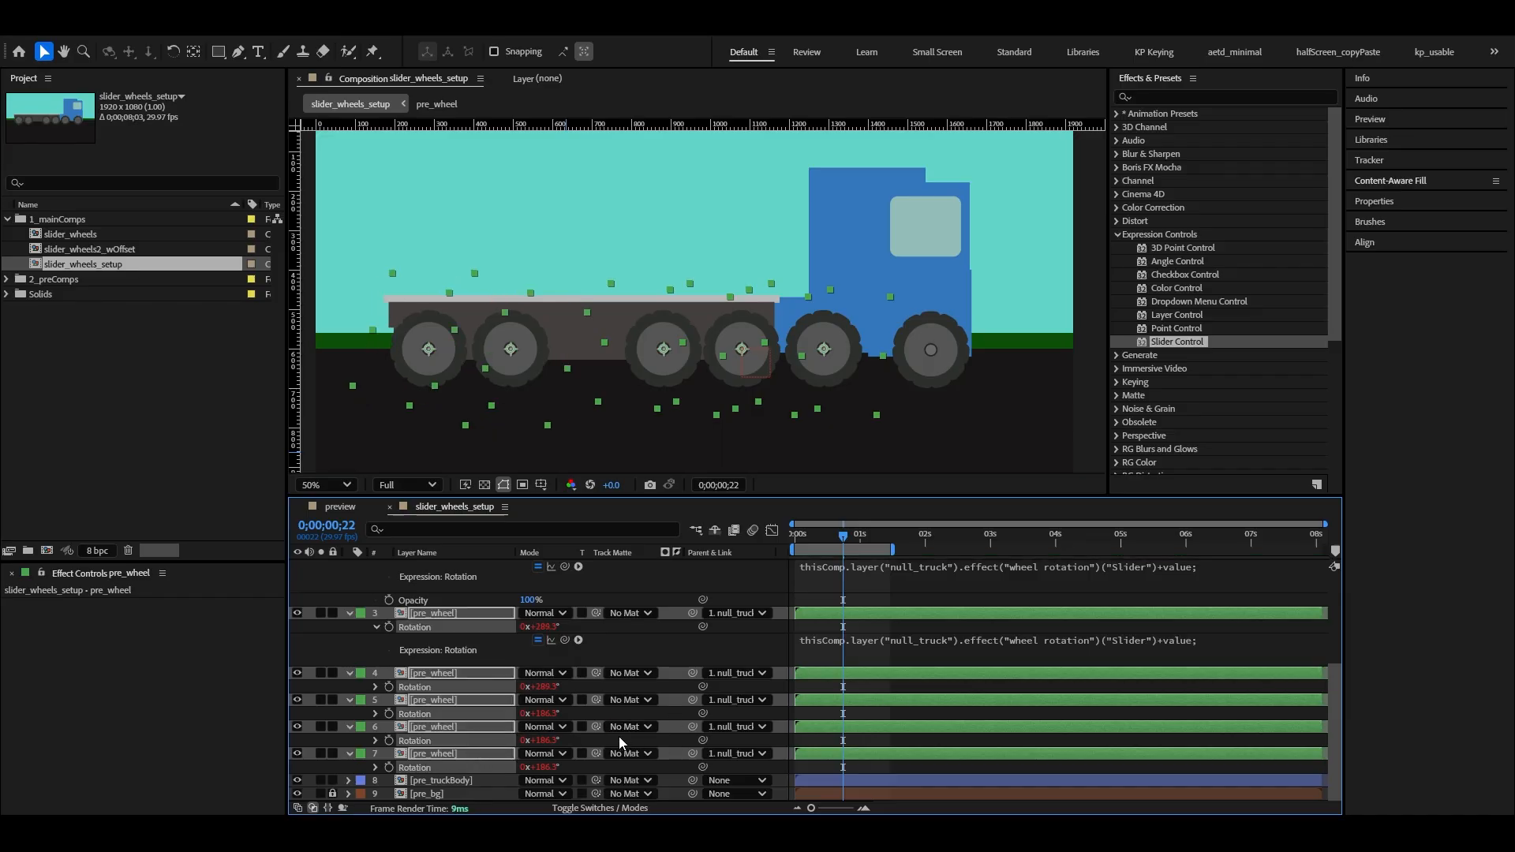
left_click(1274, 630)
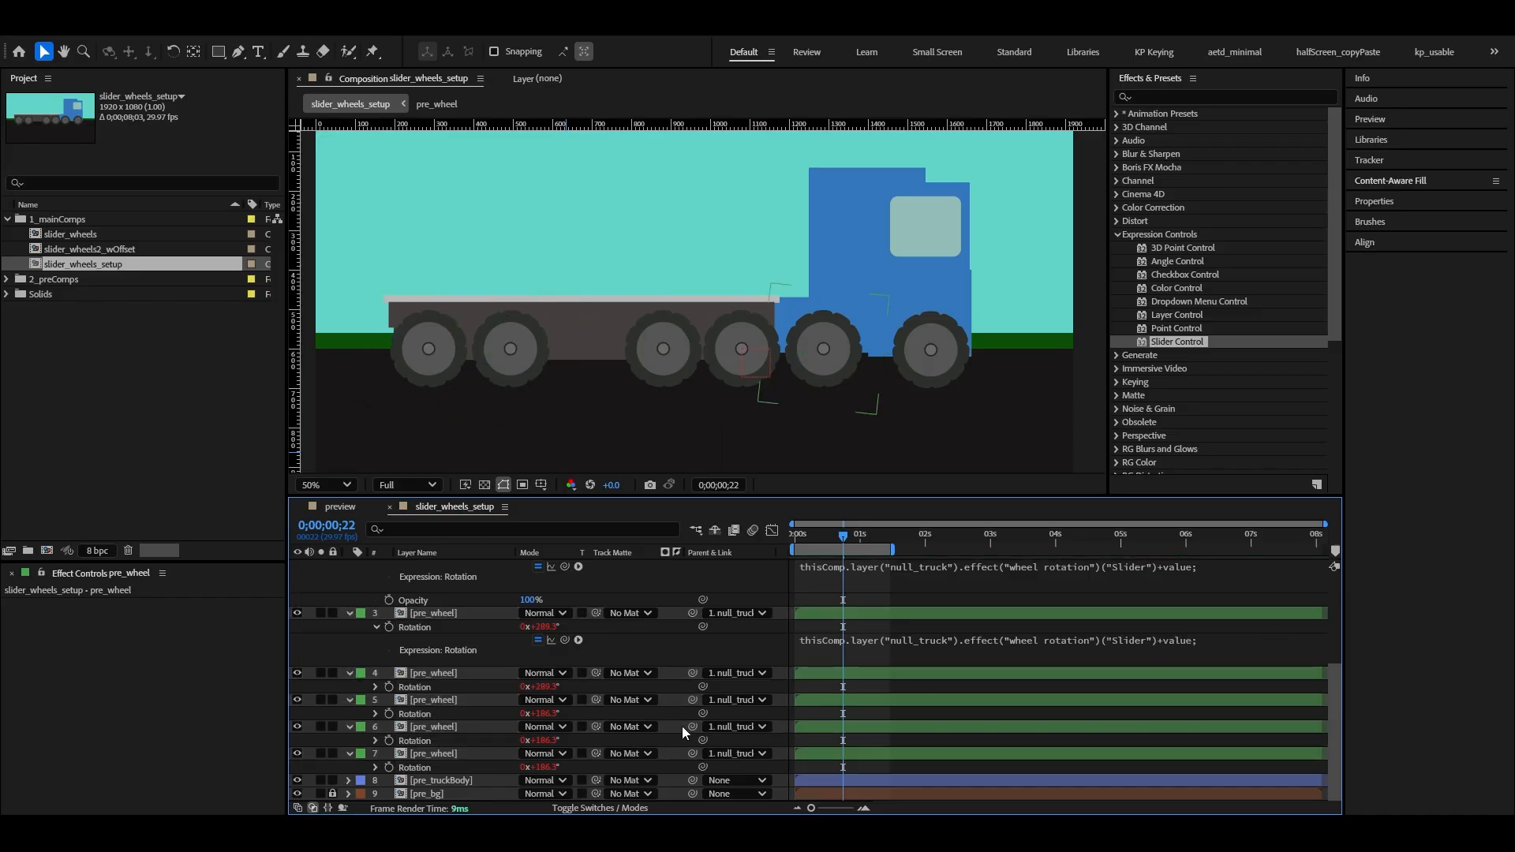
Step: Give wheel layers 2 to 7 individual Rotation offsets, with layer 4's Rotation at 39°
left_click_drag(543, 768, 518, 693)
left_click(552, 713)
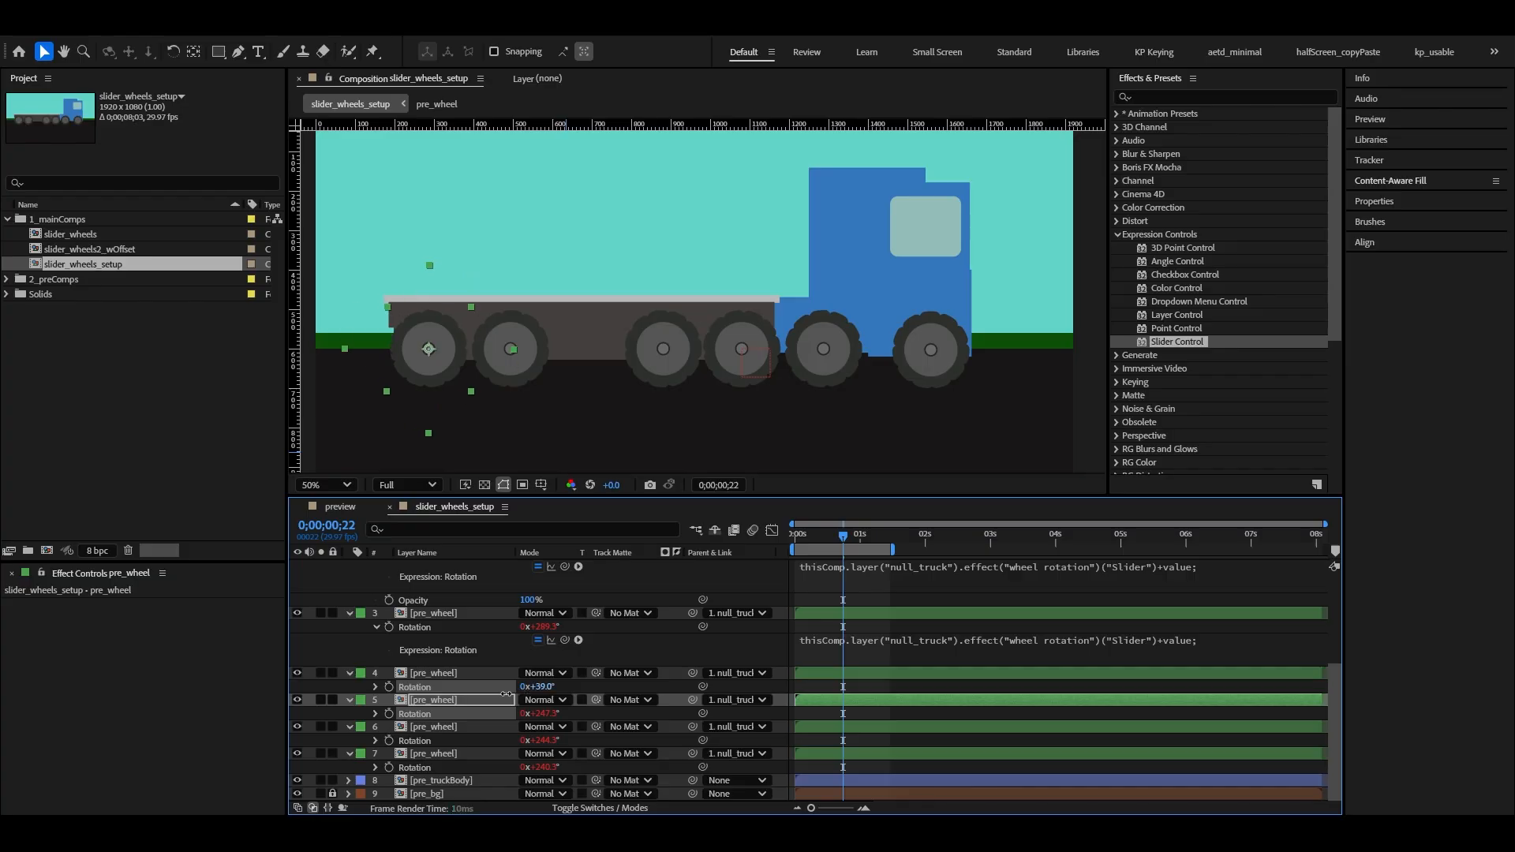
left_click_drag(552, 627, 584, 625)
scroll(583, 626, "up", 3)
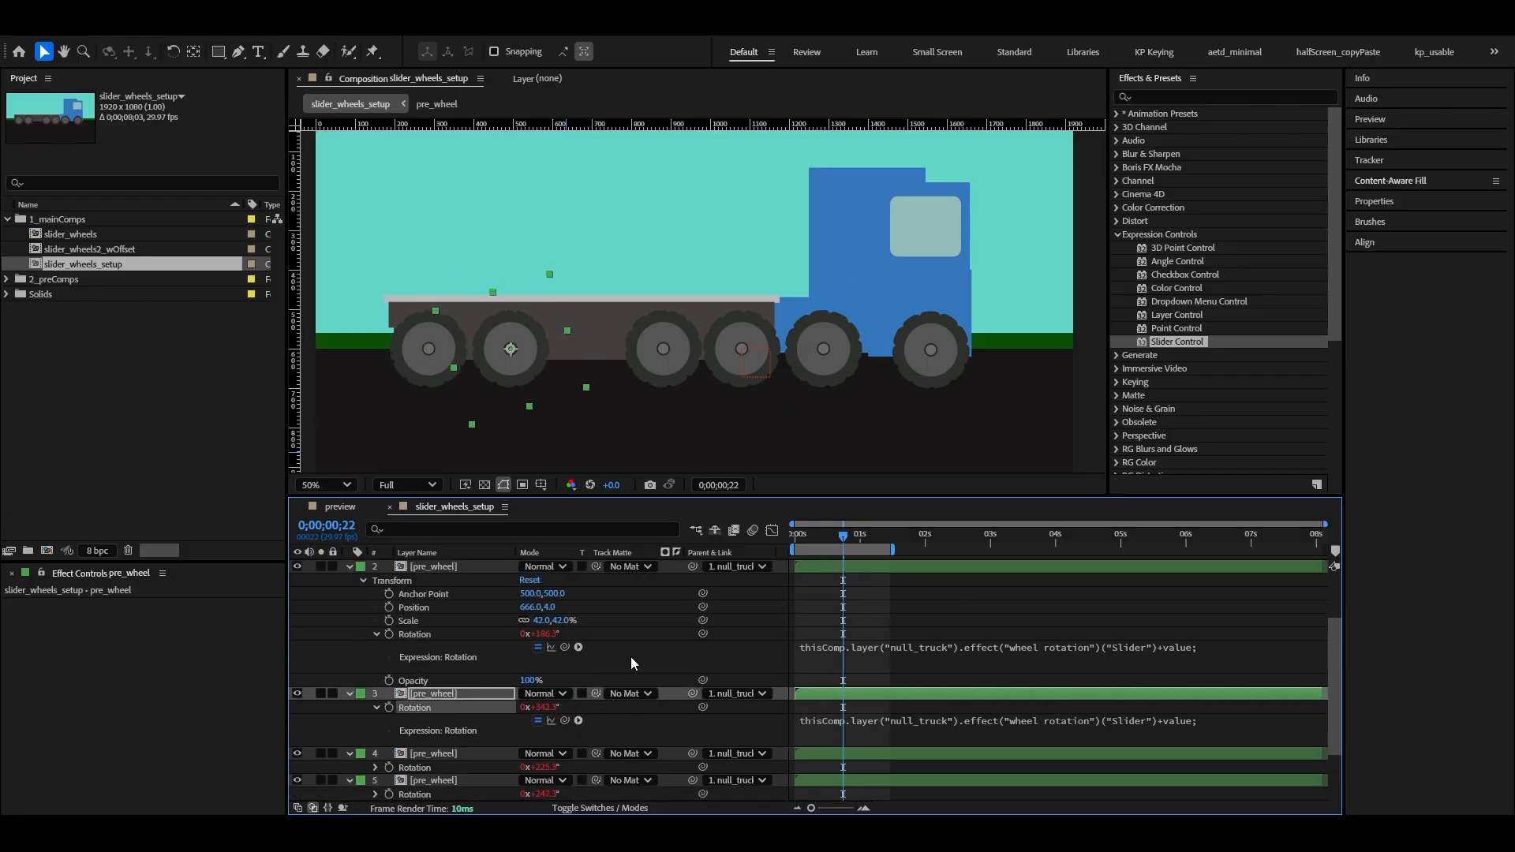
left_click_drag(543, 674, 565, 675)
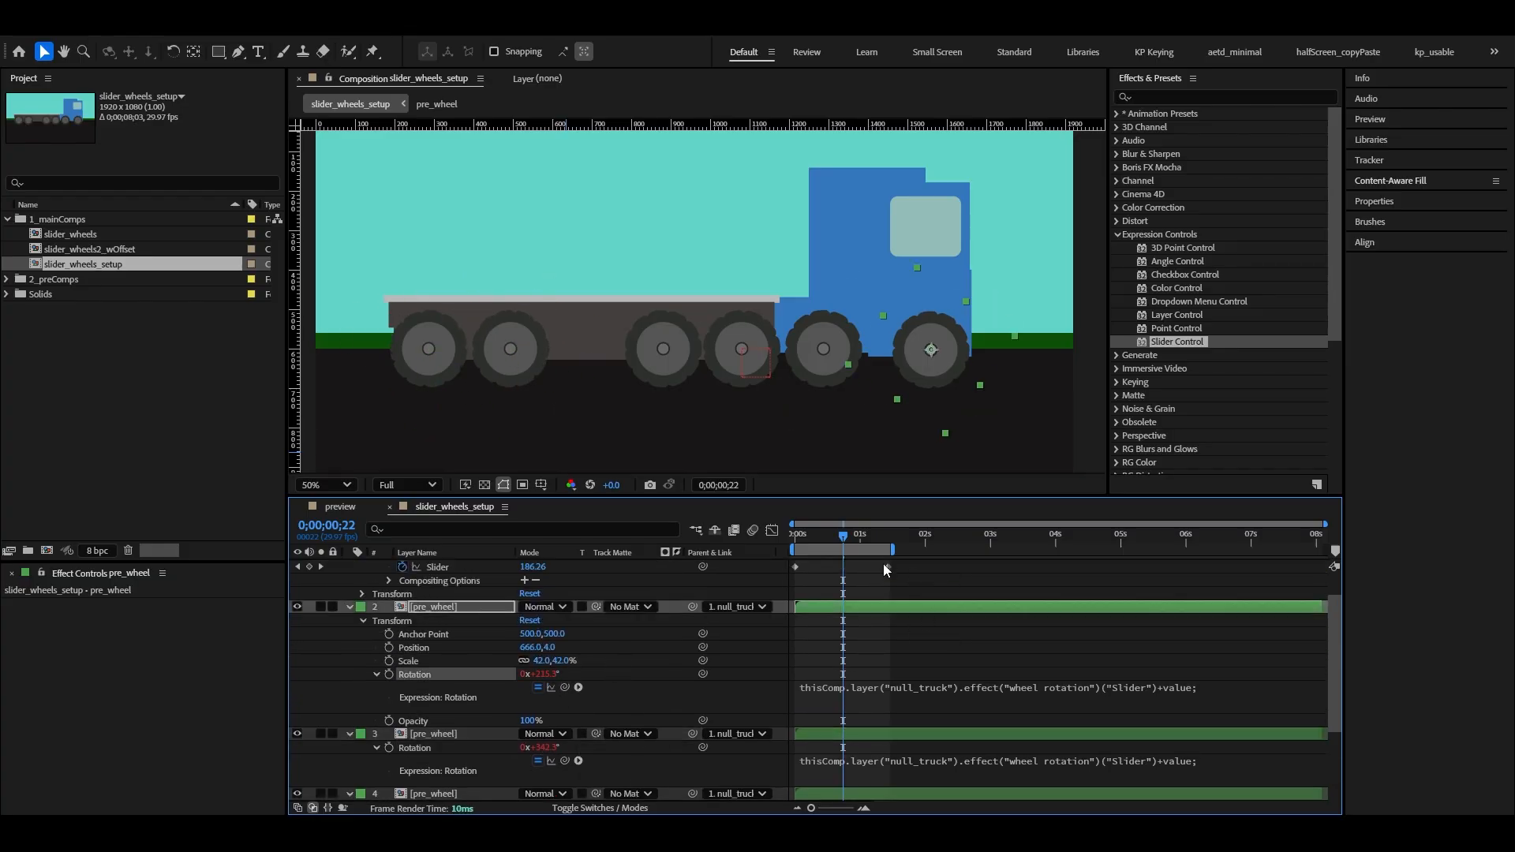
Step: Preview the offset wheels, try other Slider values on null_truck and undo the change
key("space")
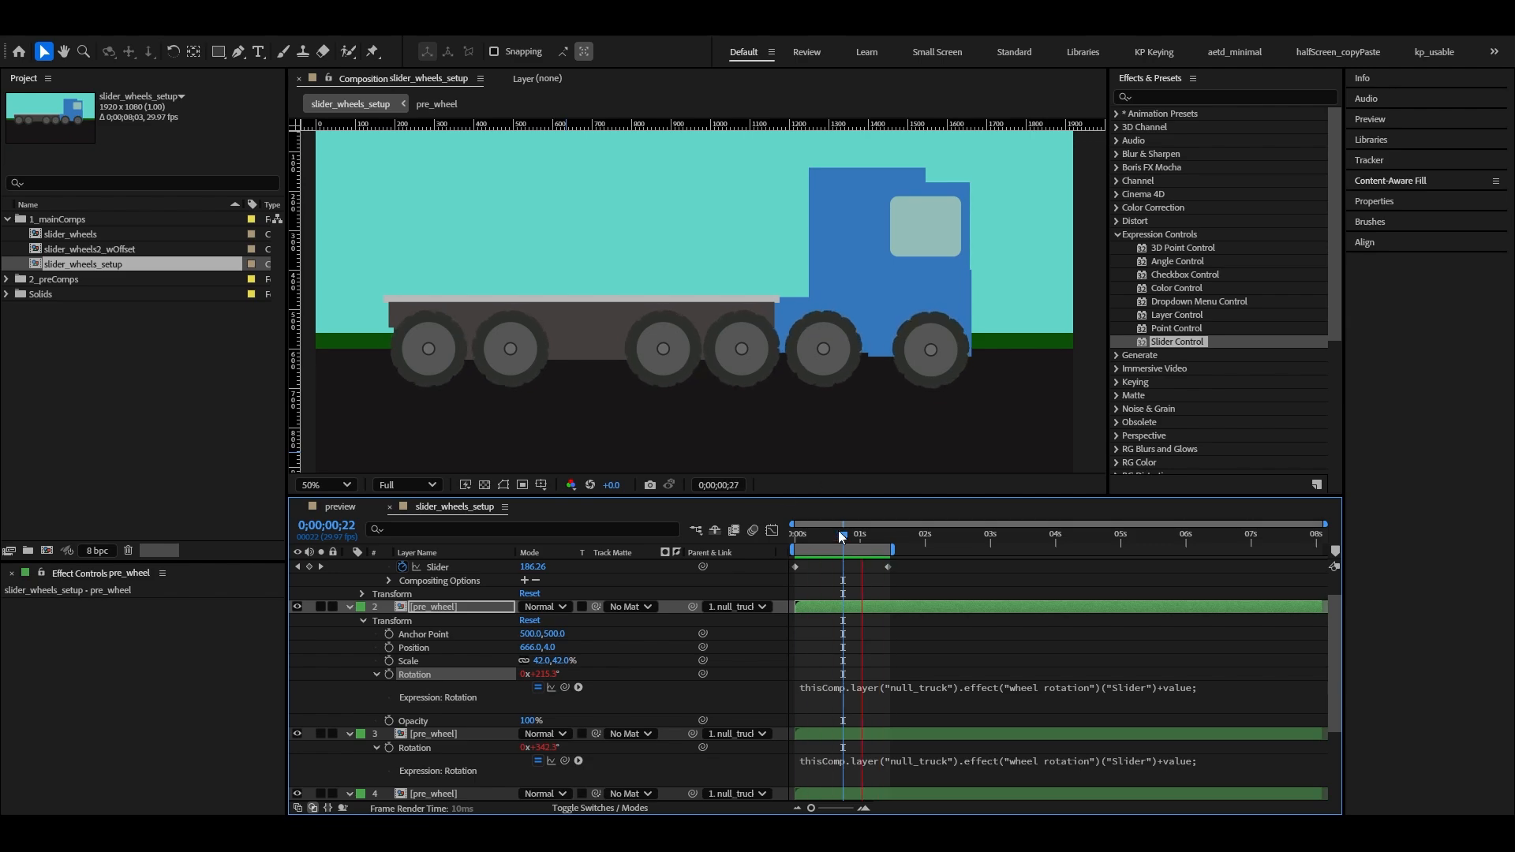
left_click(842, 539)
mouse_move(842, 539)
left_mouse_down()
mouse_move(875, 532)
mouse_move(849, 541)
left_mouse_up()
left_click_drag(527, 567, 481, 579)
key("ctrl+z")
left_click(1001, 574)
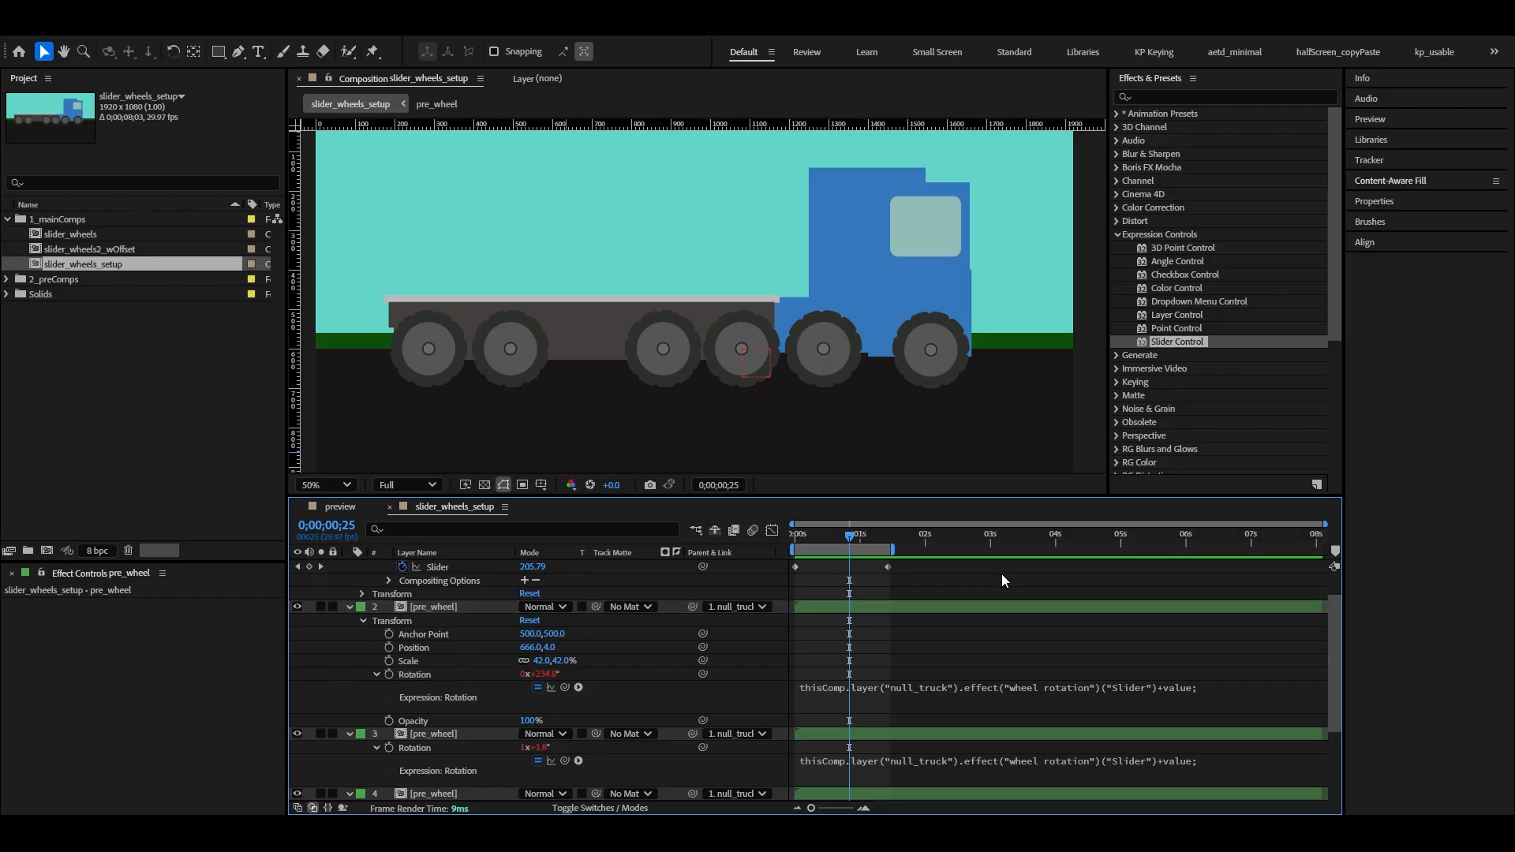
Step: View the composition at 25%, play the animation and reveal only the keyframed properties of all unlocked layers
key("comma")
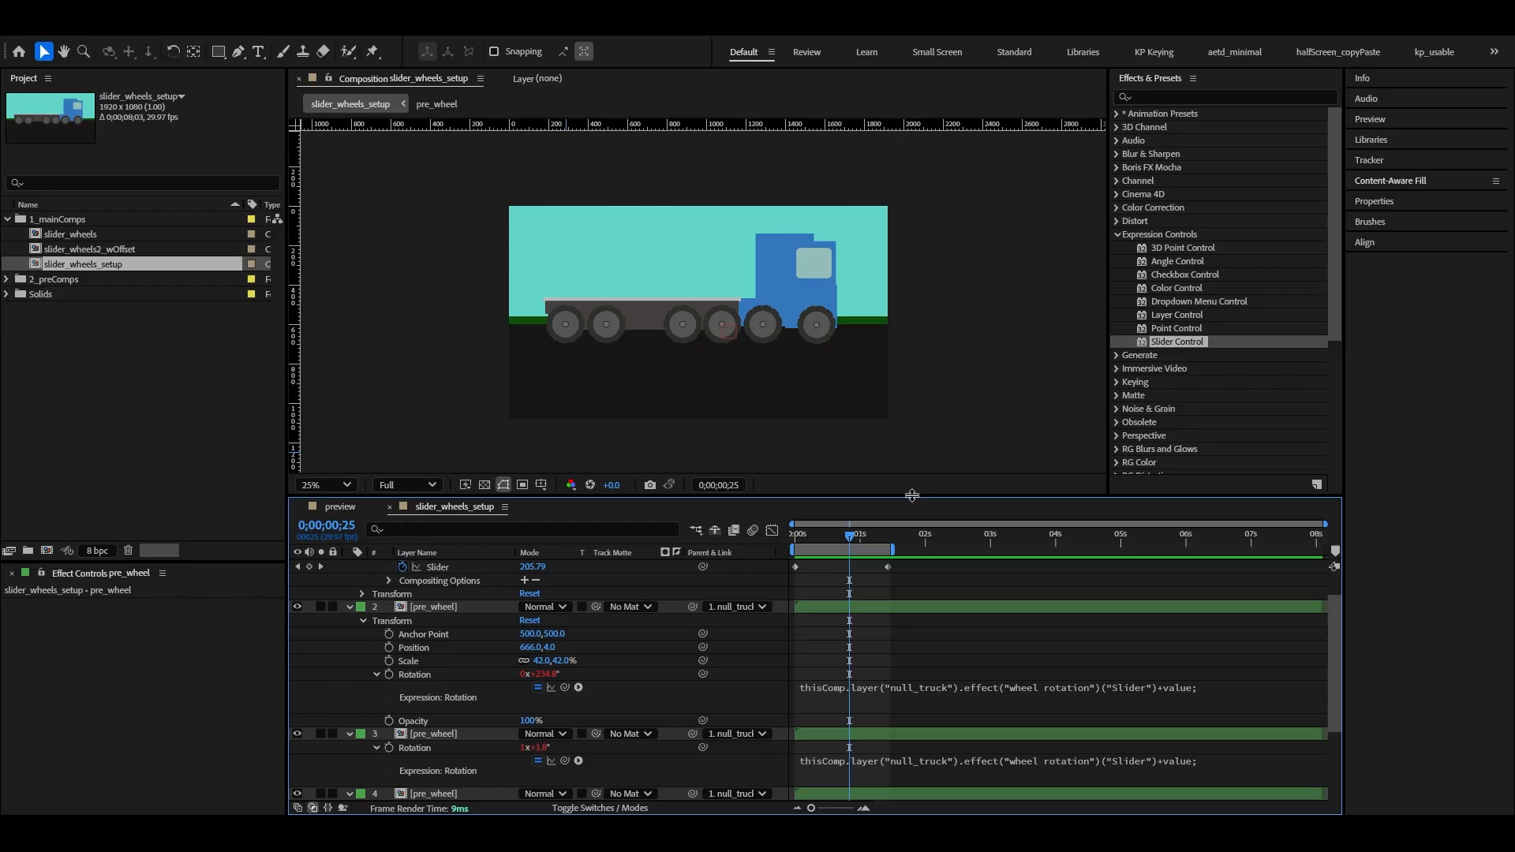
key("space")
left_click(442, 606)
key("ctrl+a")
key("u")
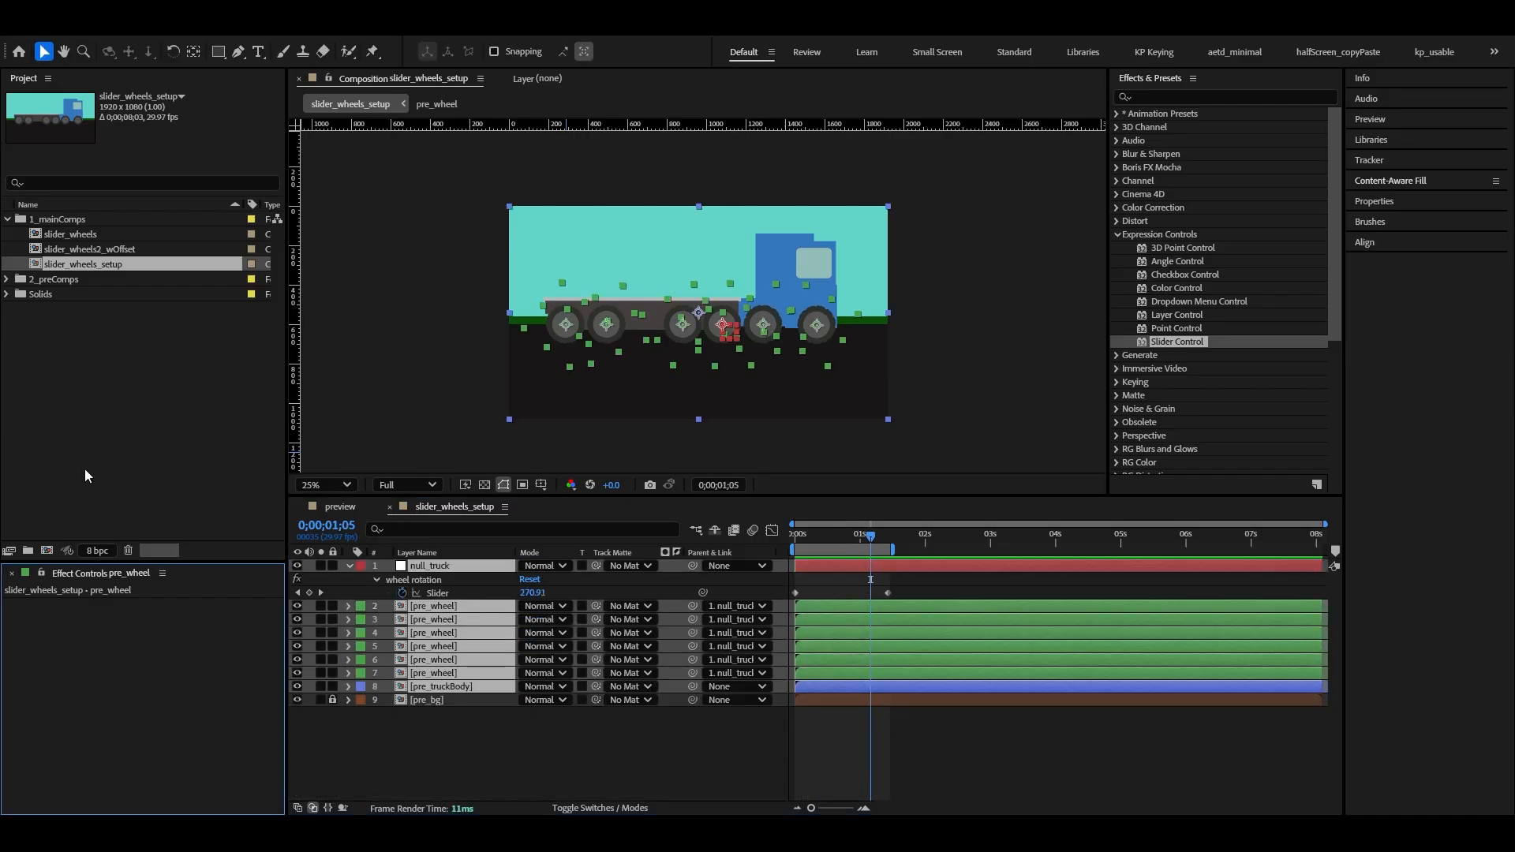
left_click(77, 424)
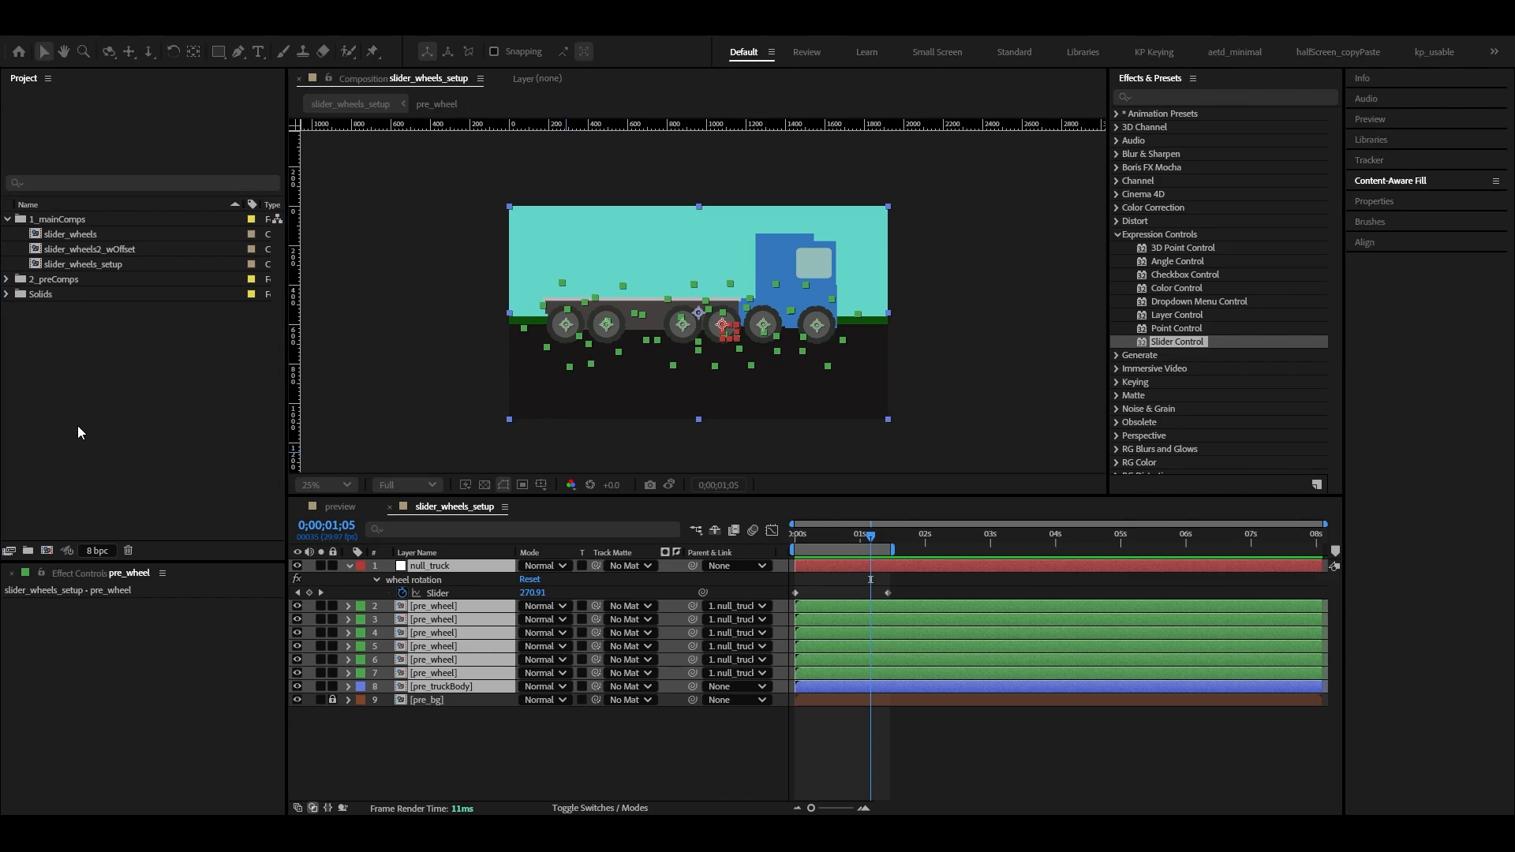
key("ctrl+n")
key("ctrl+z")
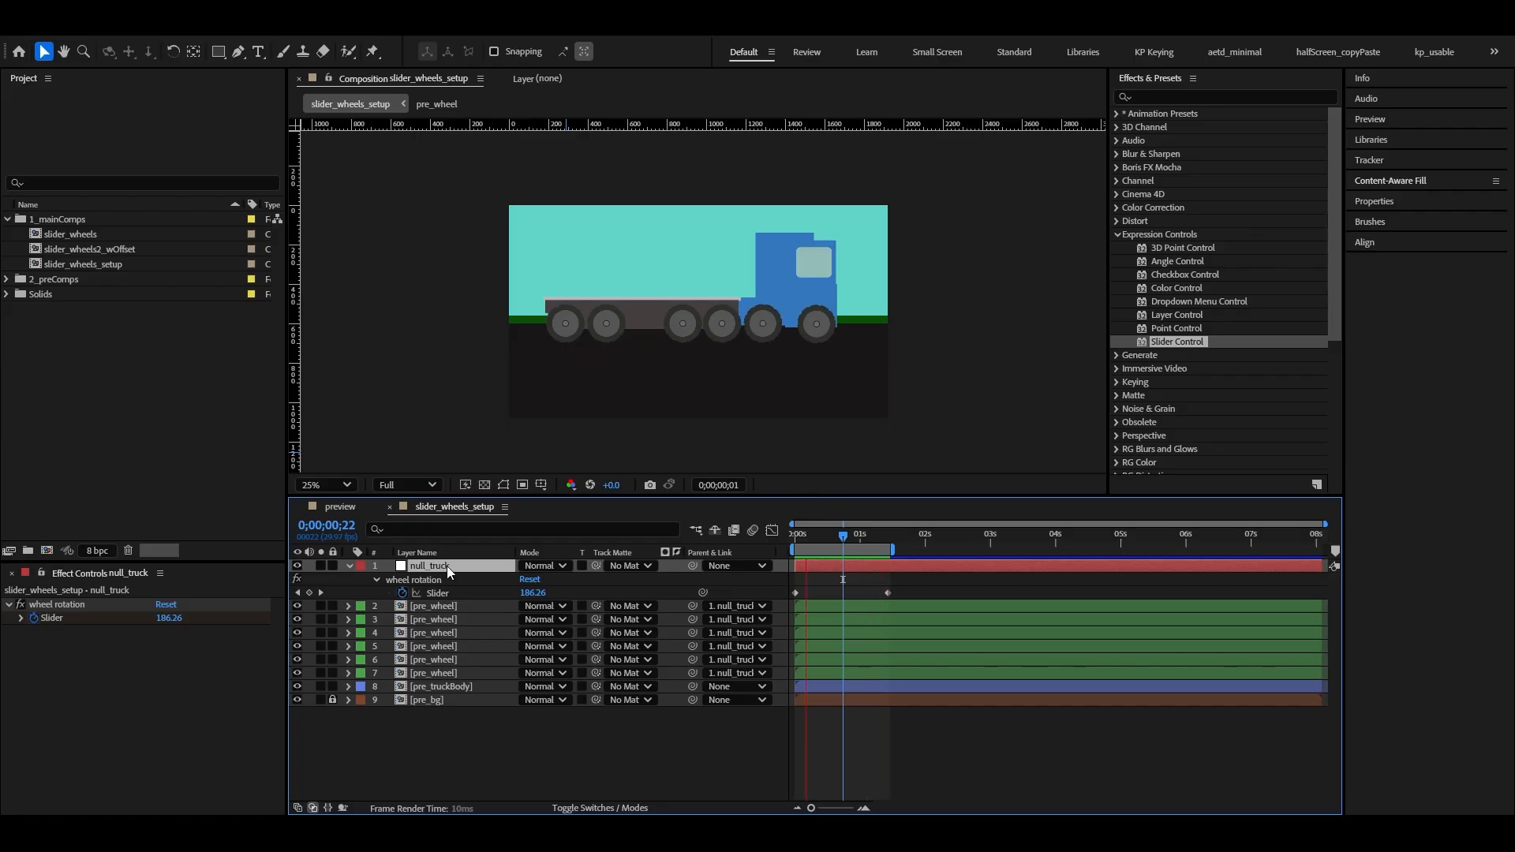
Step: Scrub through and replay the animation between the two Slider keyframes to examine the rotation of all six wheels
left_click(505, 751)
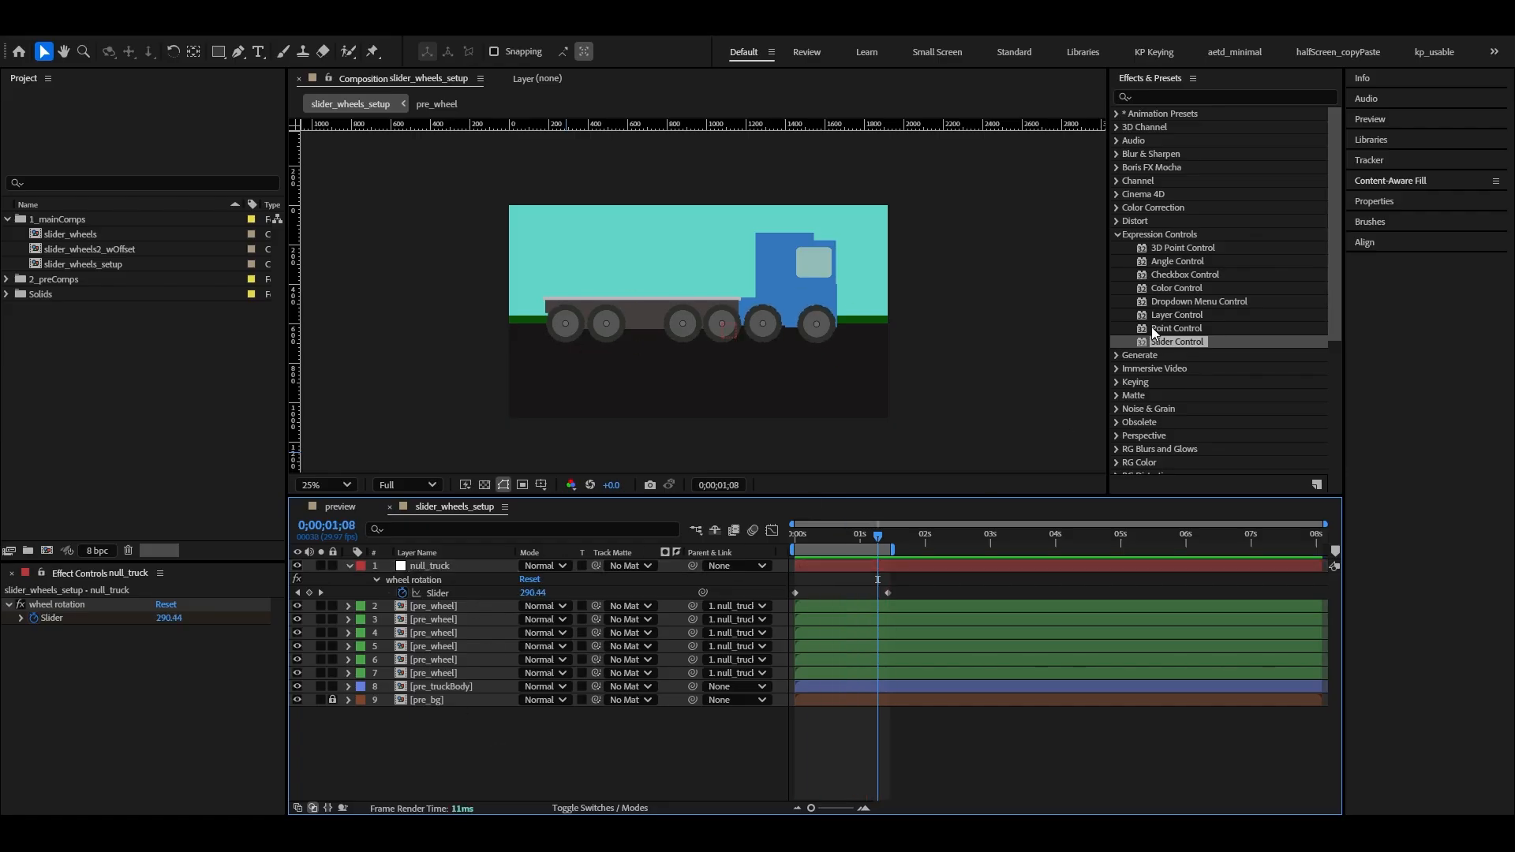
left_click(841, 543)
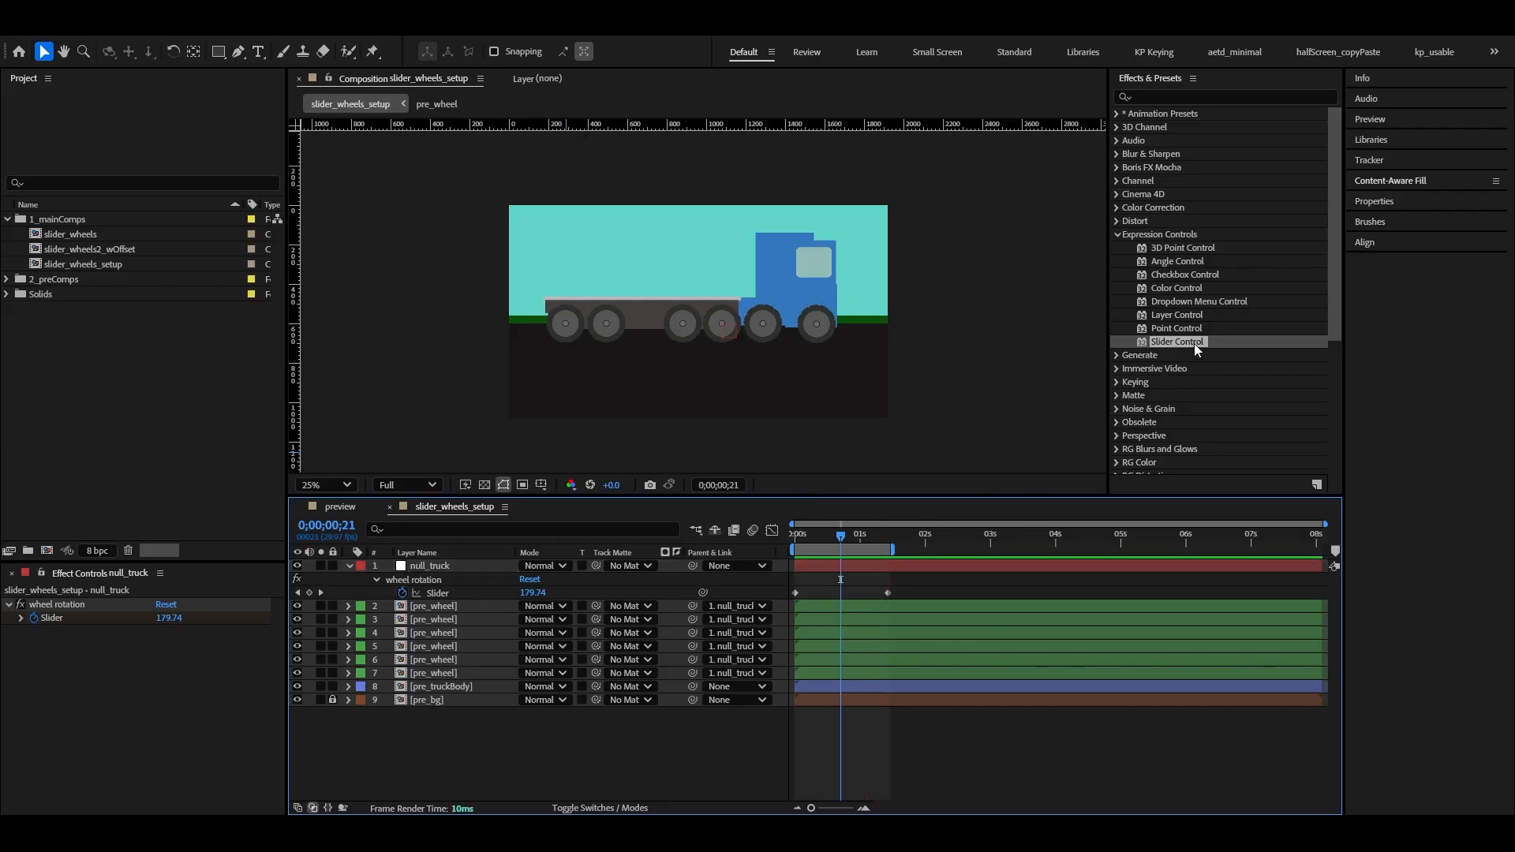
mouse_move(1197, 350)
left_mouse_down()
mouse_move(748, 502)
mouse_move(457, 645)
mouse_move(466, 672)
mouse_move(1177, 344)
left_mouse_up()
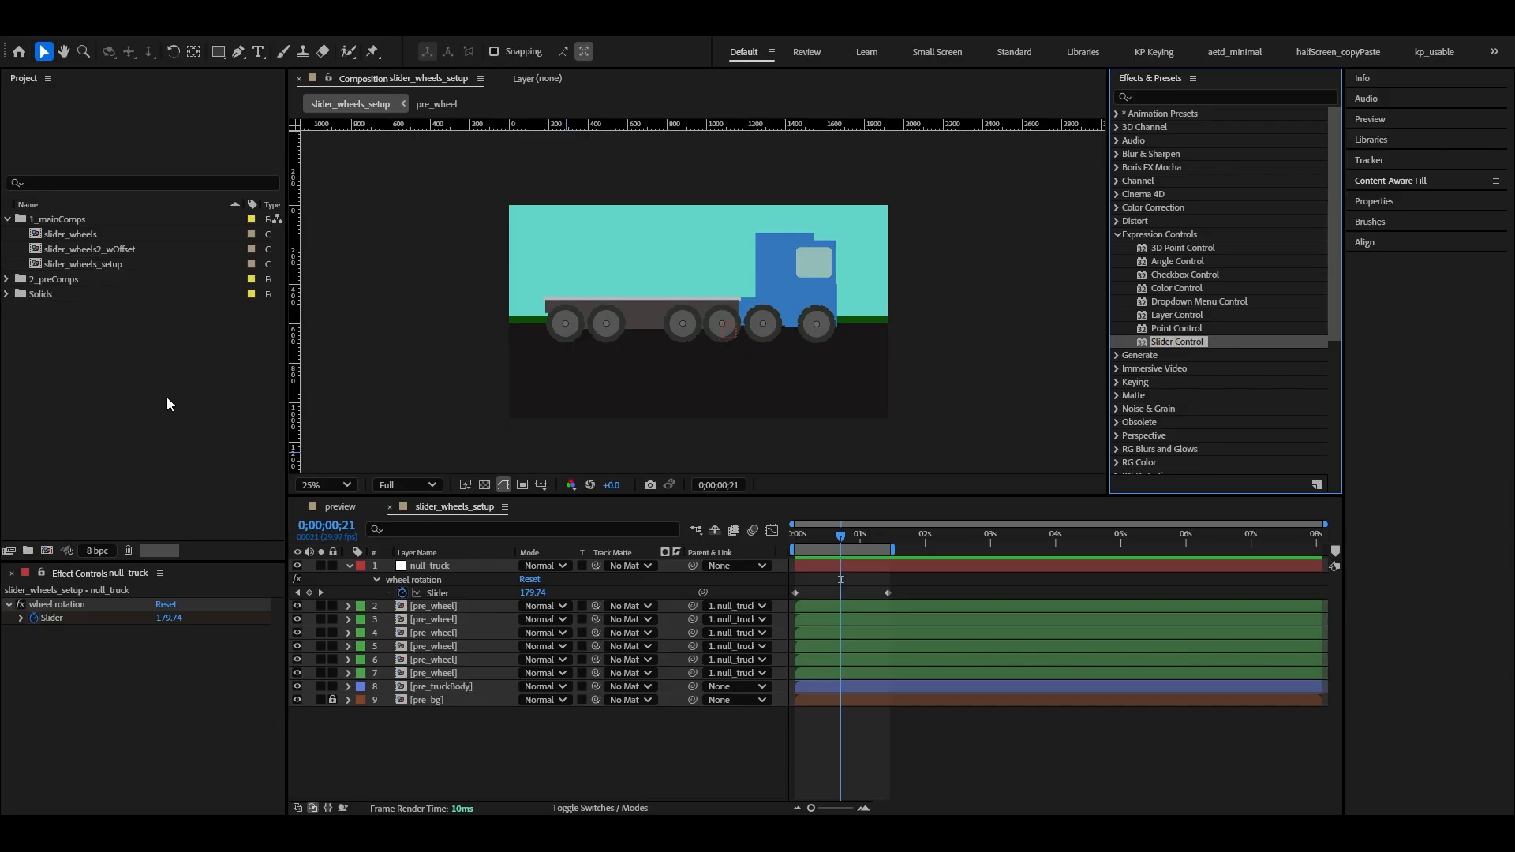
left_click(441, 606)
left_click_drag(827, 528, 835, 524)
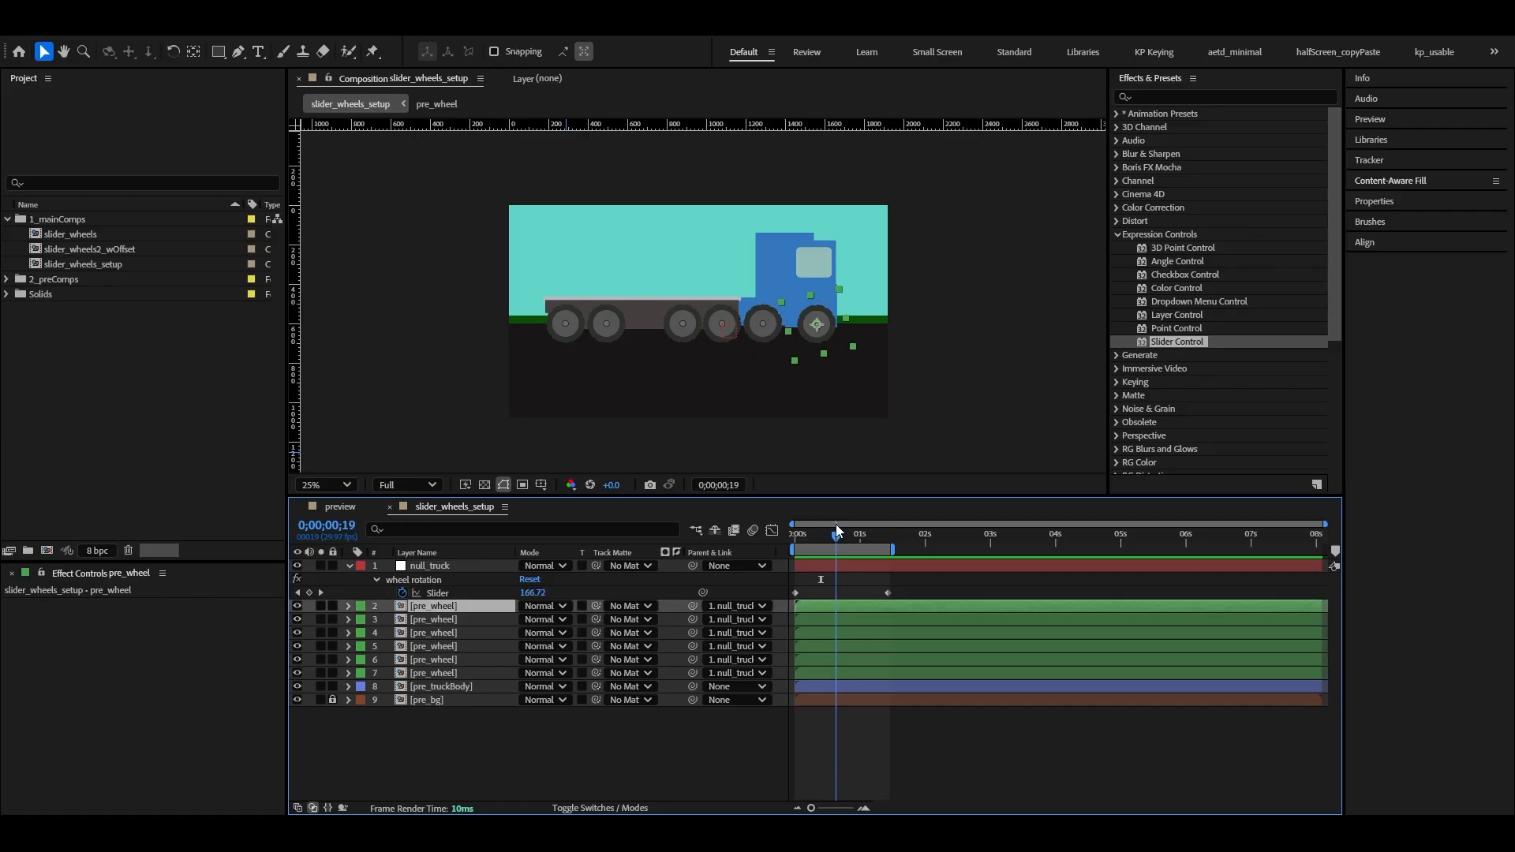
key("semicolon")
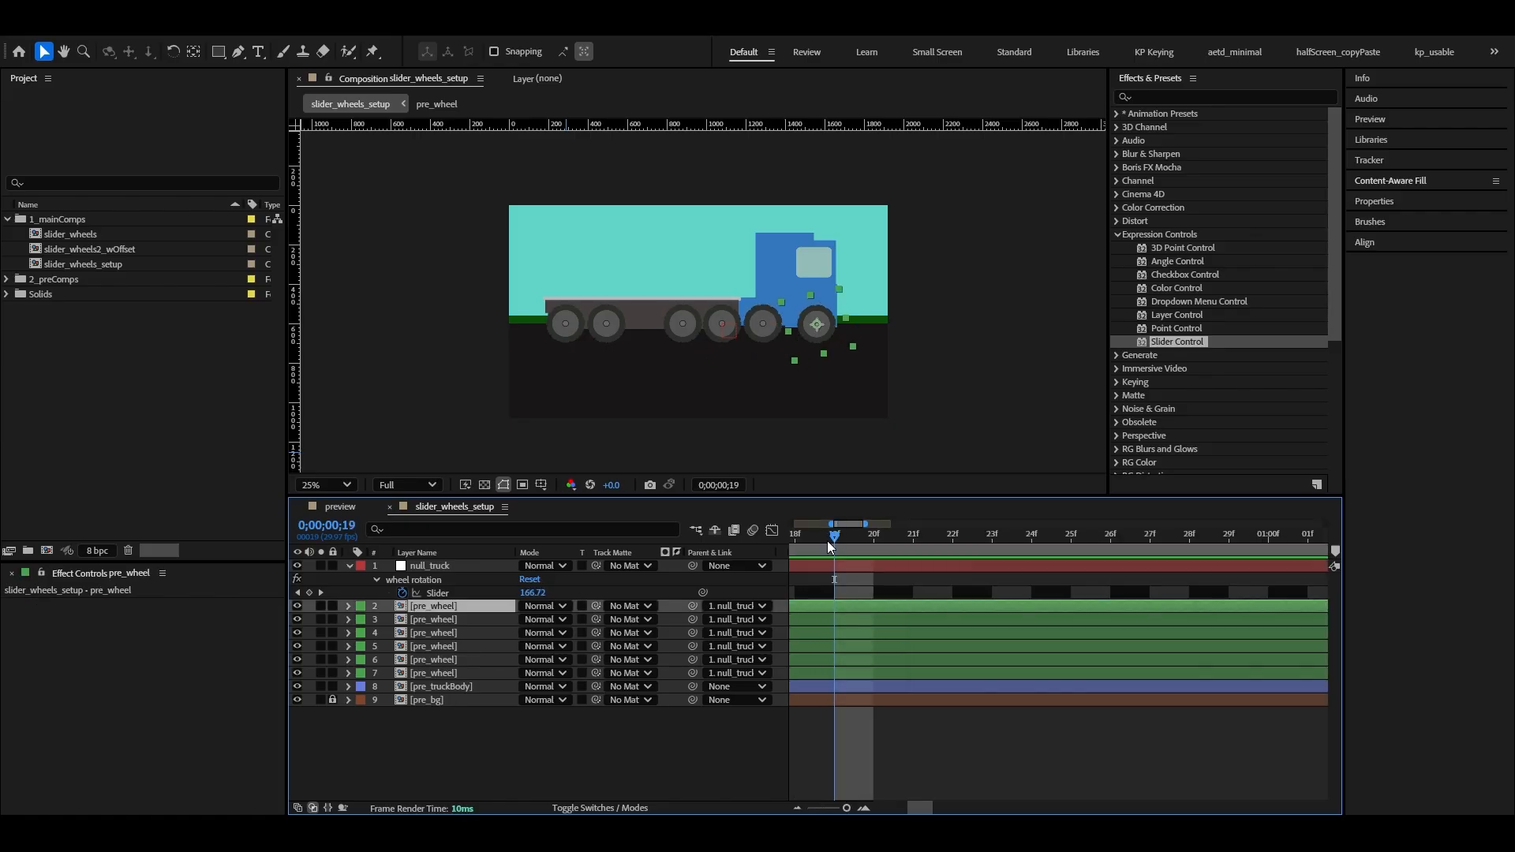
key("semicolon")
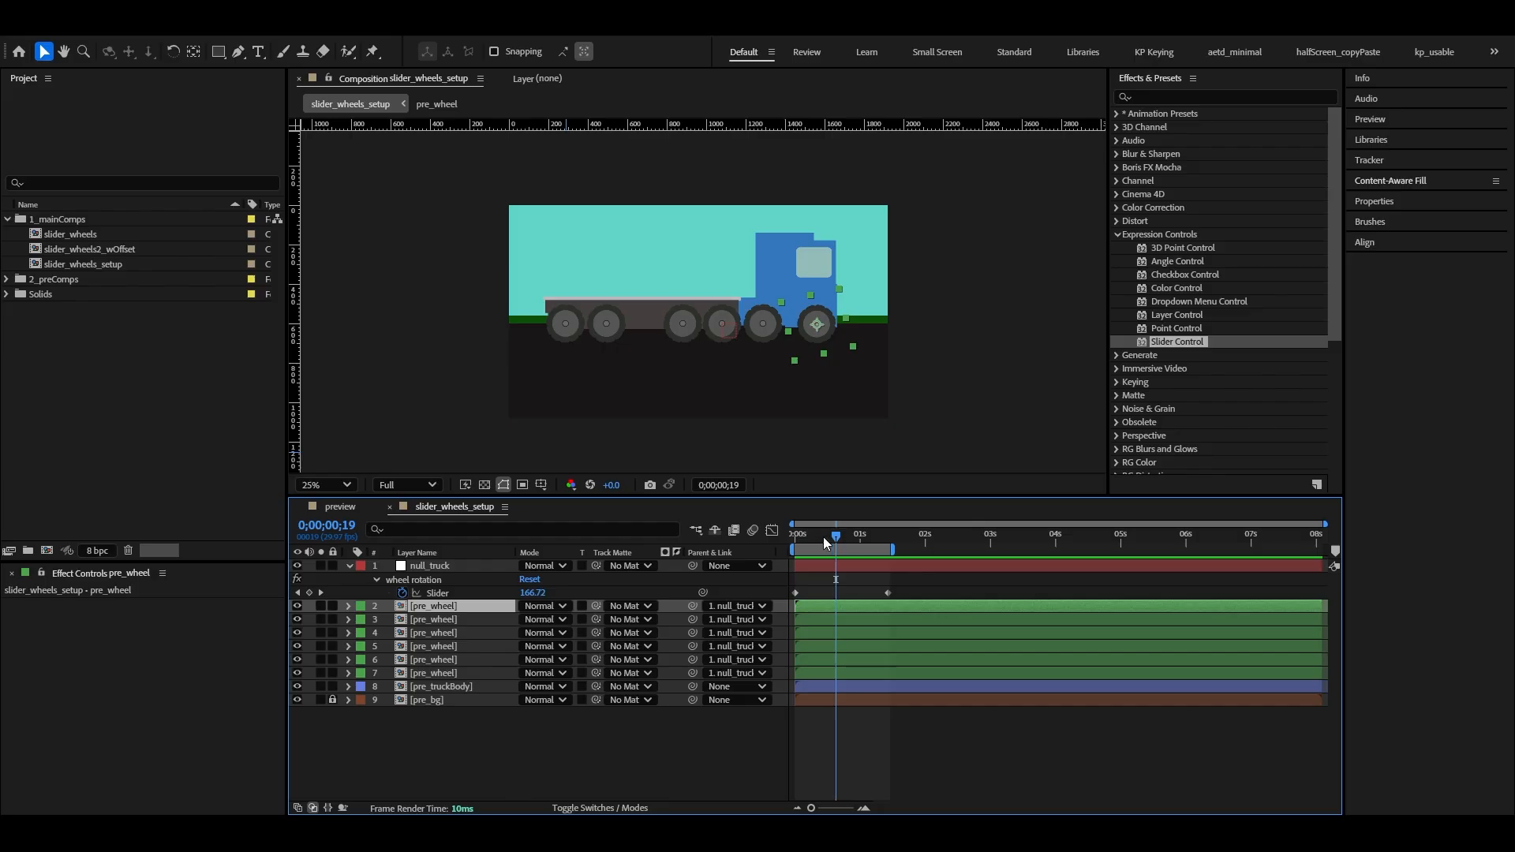
key("space")
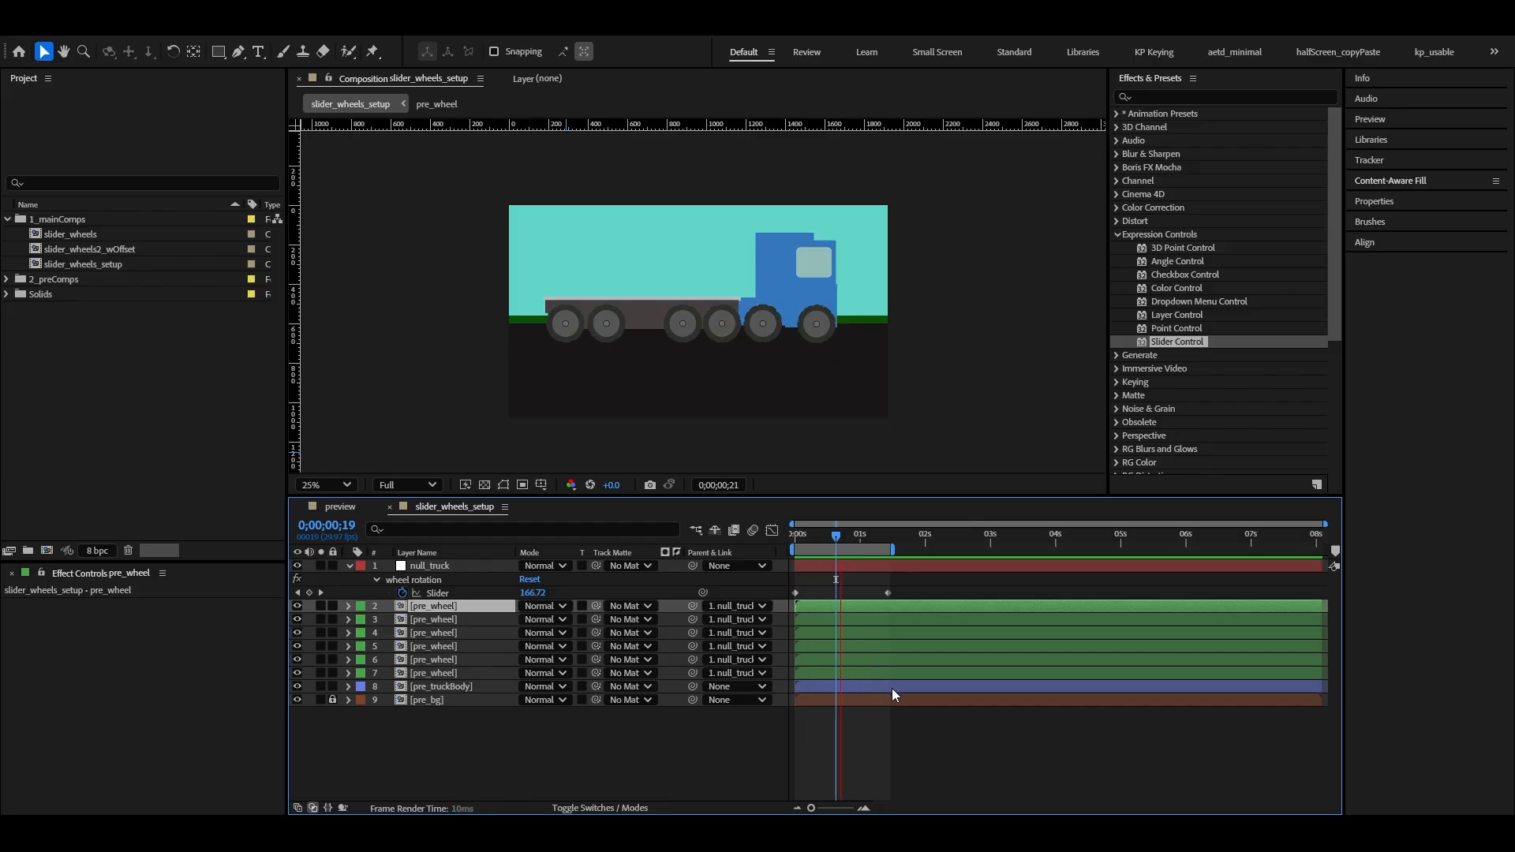
left_click(883, 761)
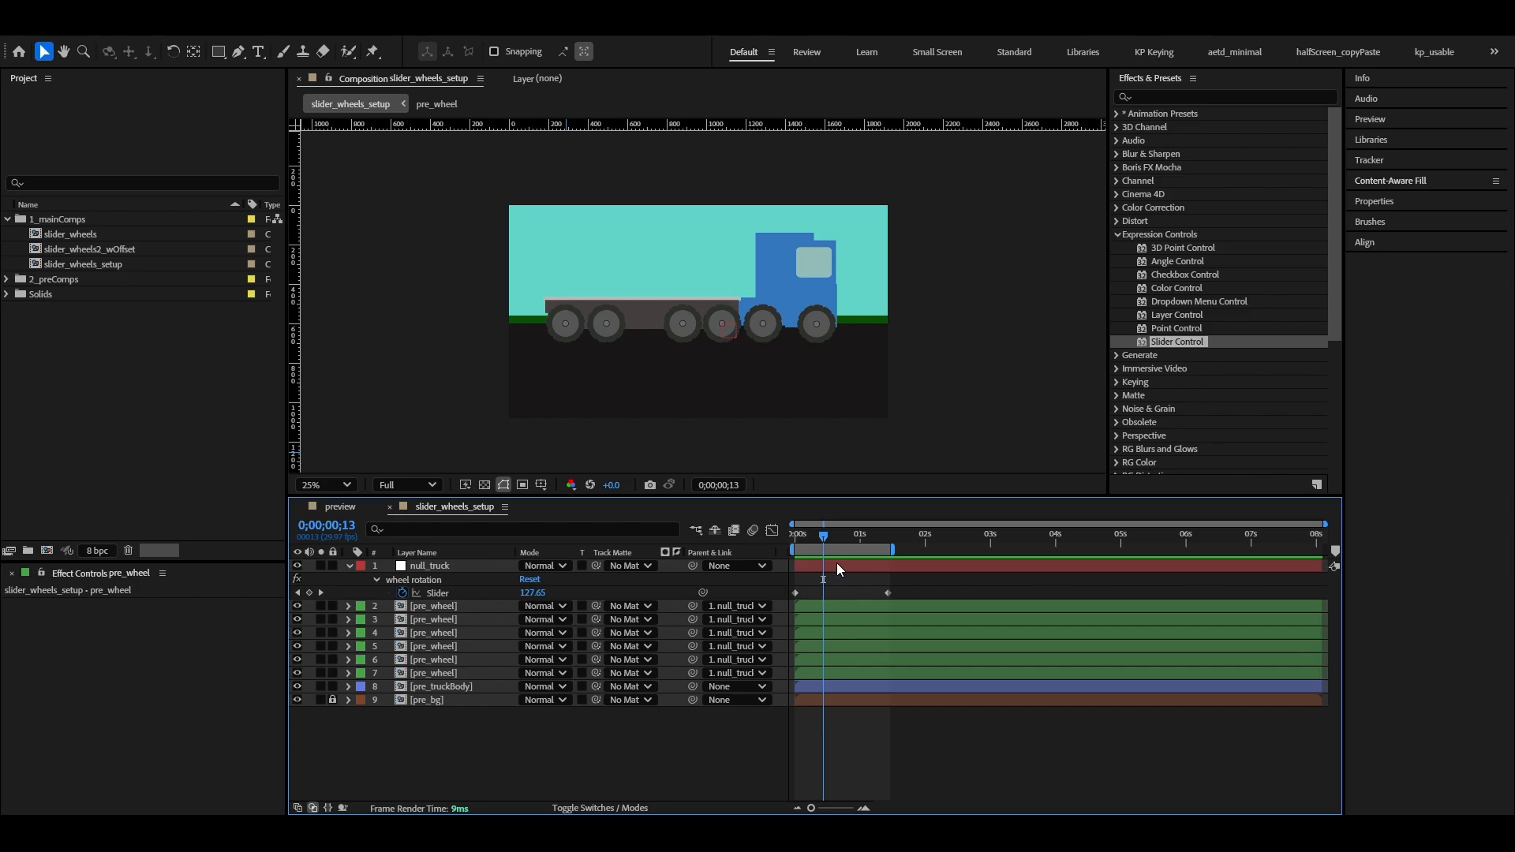
left_click_drag(838, 538, 842, 540)
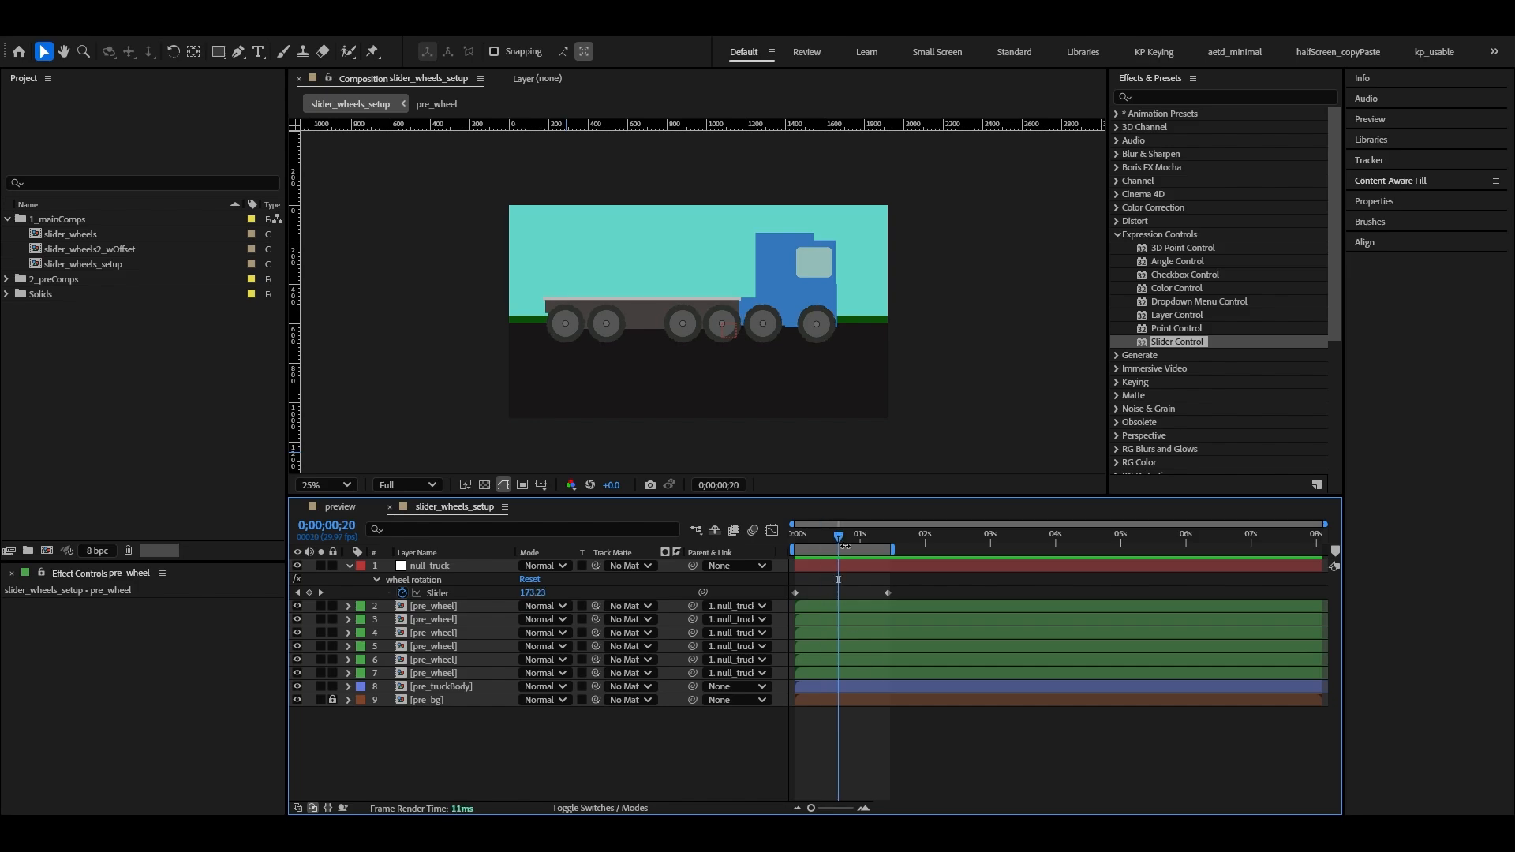
key("space")
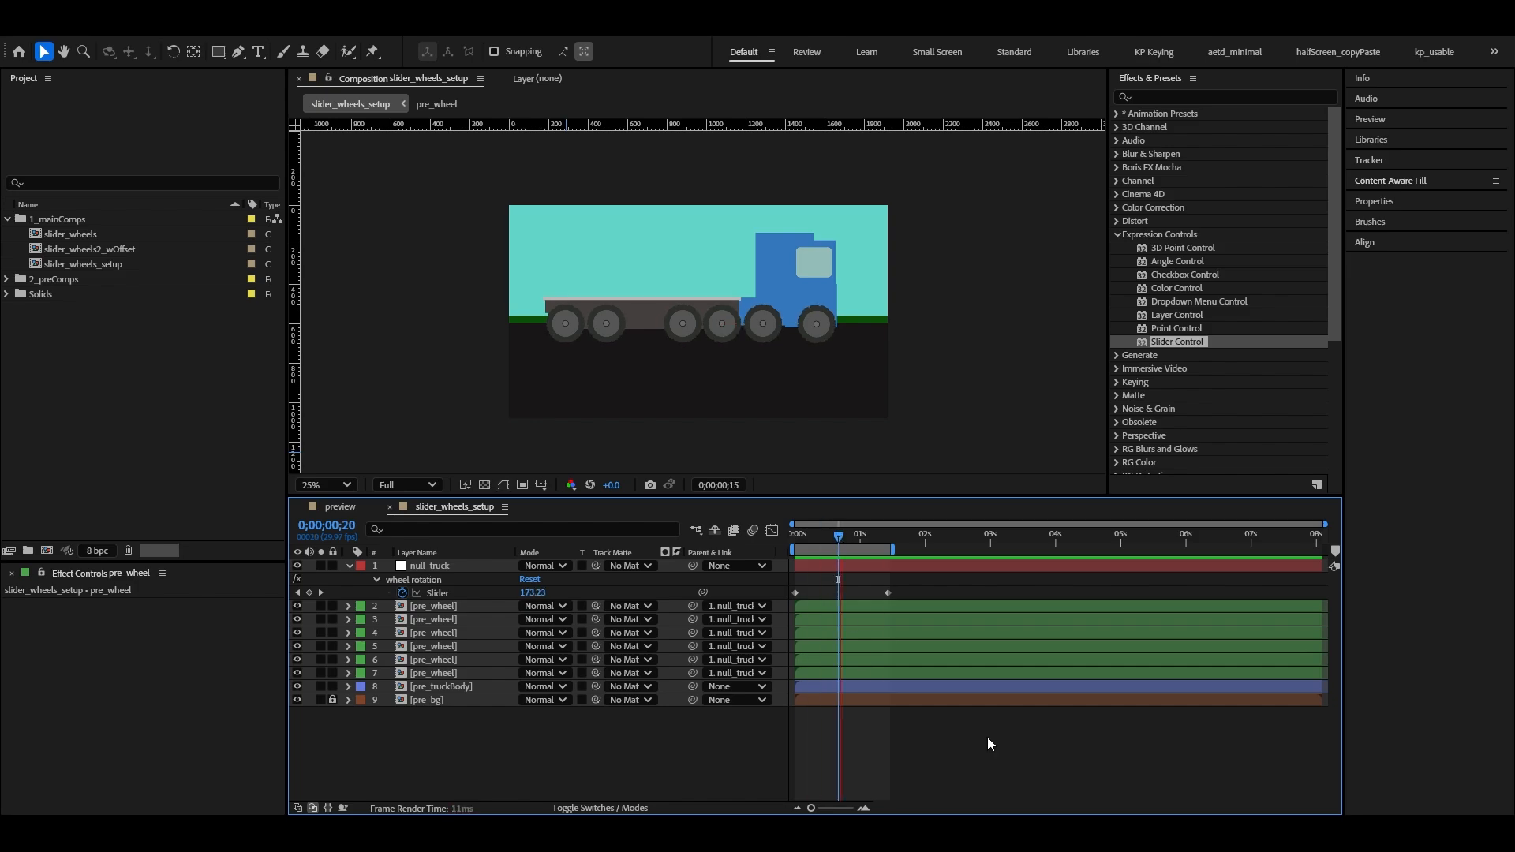